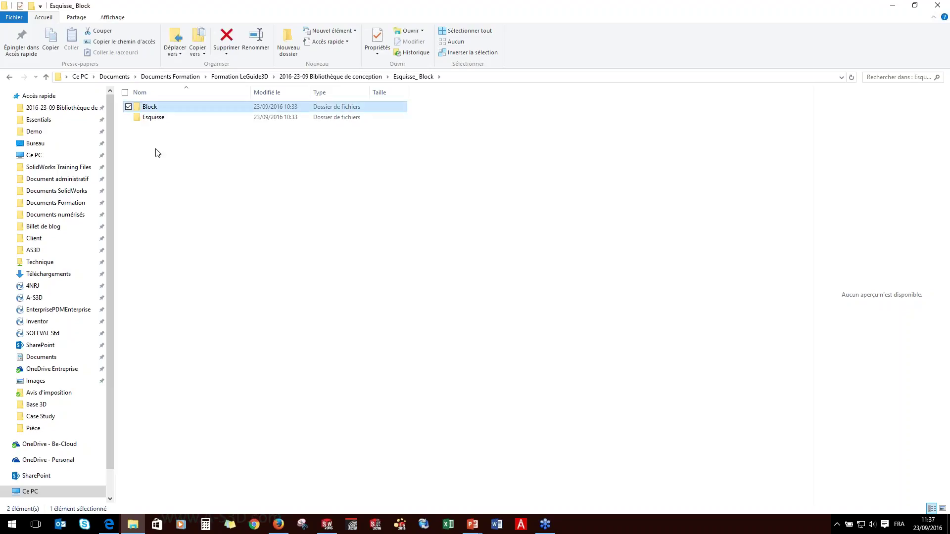
# Look into the Block folder, switch to SOLIDWORKS and start a new sketch on Plan de face.
pyautogui.click(158, 110)
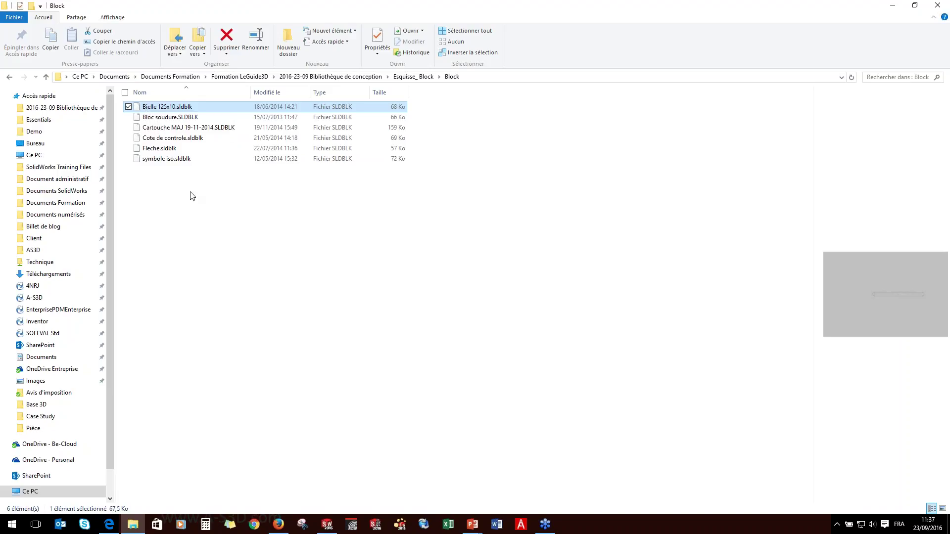
pyautogui.click(893, 7)
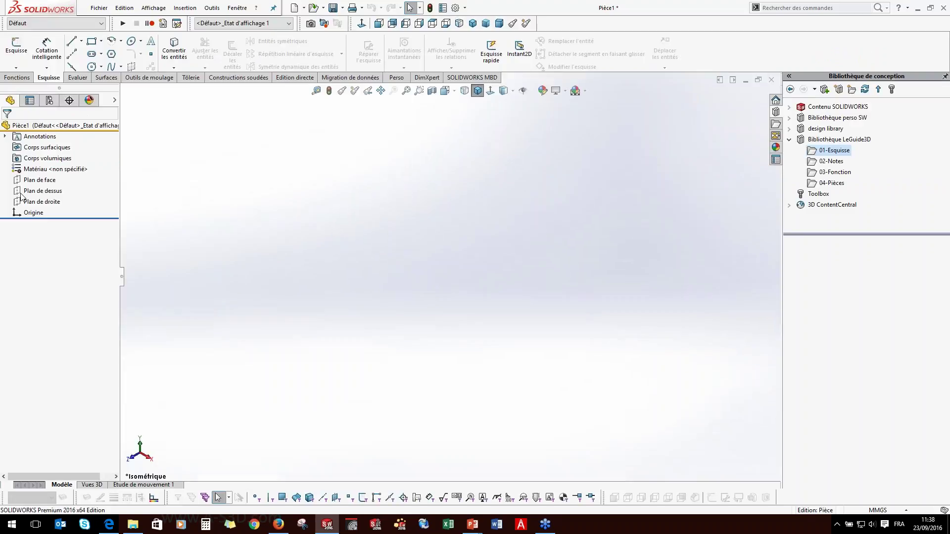
pyautogui.click(40, 179)
pyautogui.click(37, 167)
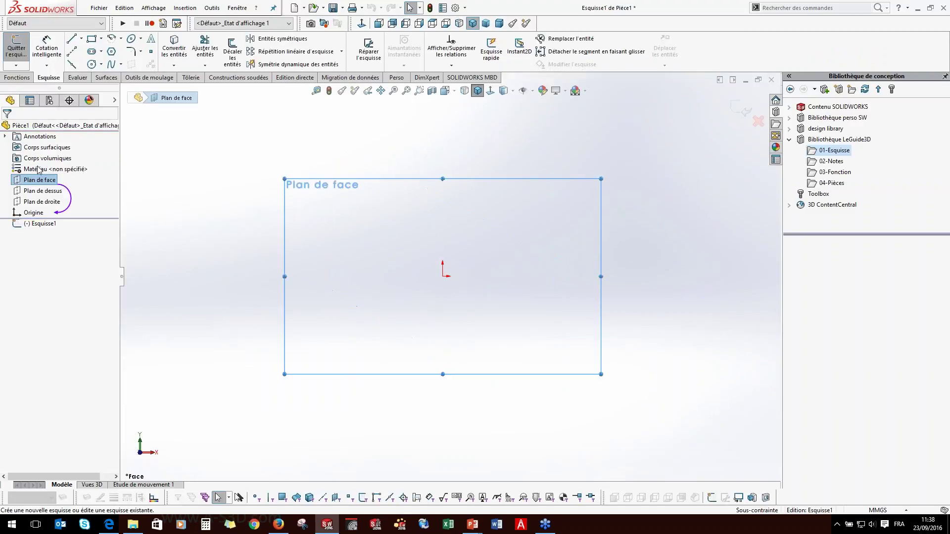
# Sketch a horizontal straight slot from the origin with a centre distance of 125 mm and a width of about 31 mm.
pyautogui.click(92, 53)
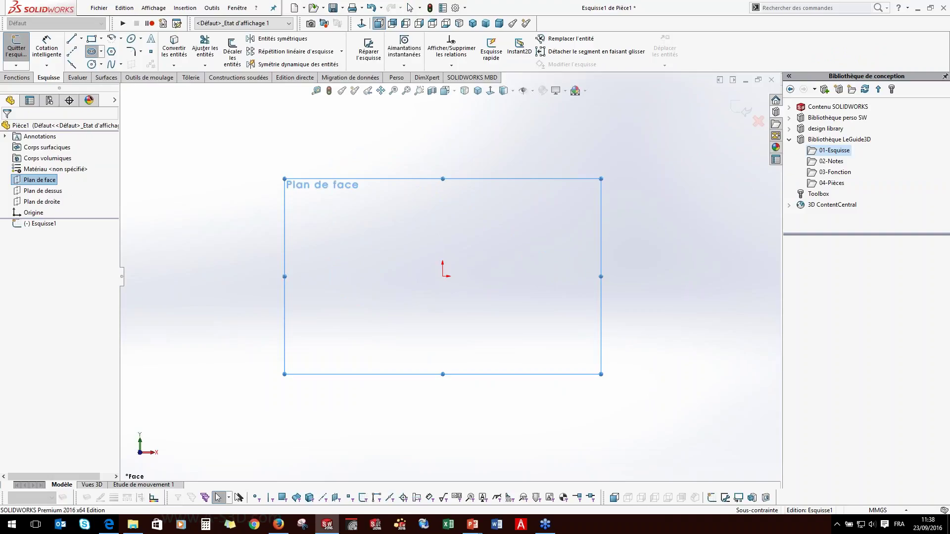
pyautogui.click(443, 277)
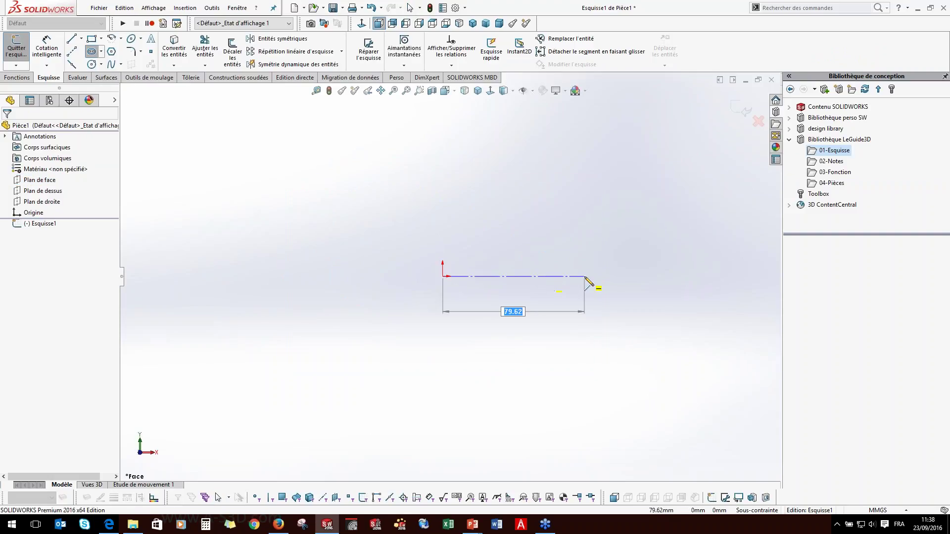
pyautogui.write('125')
pyautogui.press('Return')
pyautogui.click(629, 304)
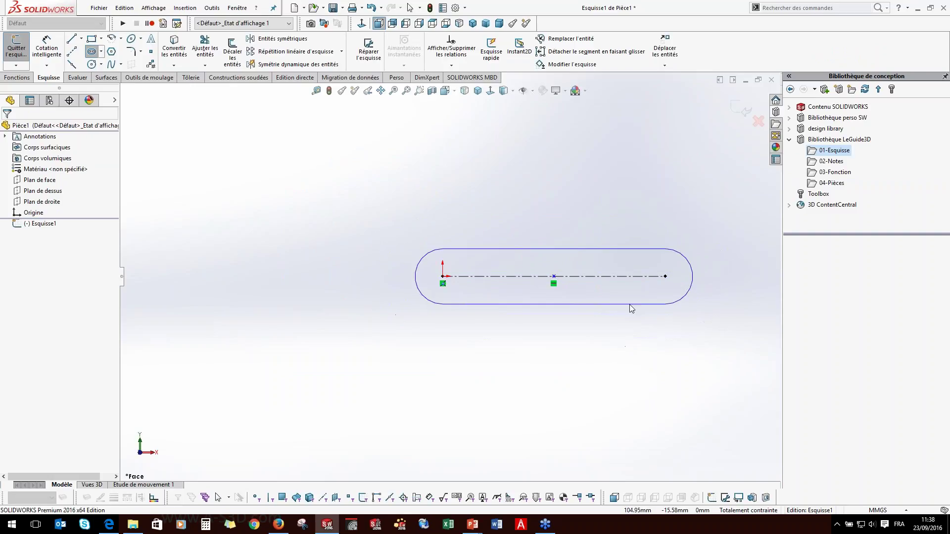
pyautogui.press('Escape')
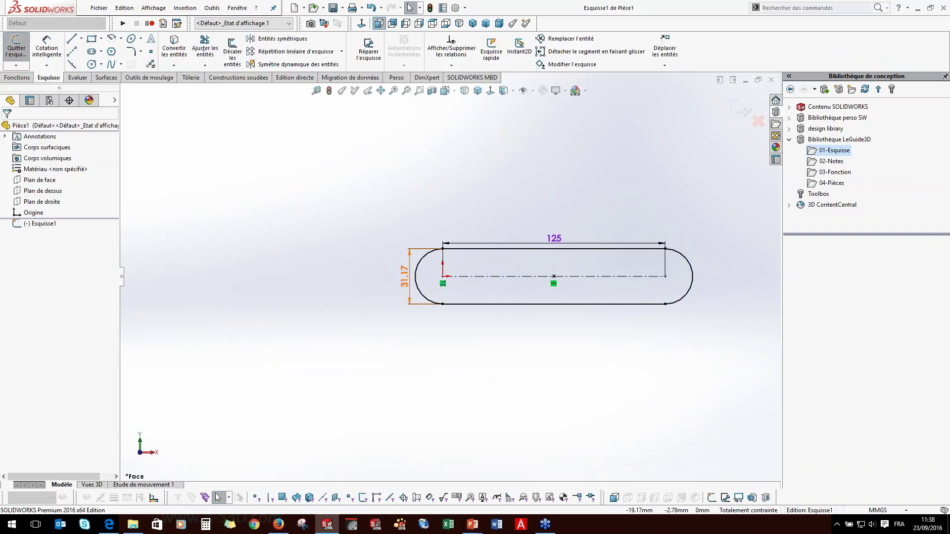
# Set the slot's width to 10 mm.
pyautogui.doubleClick(405, 276)
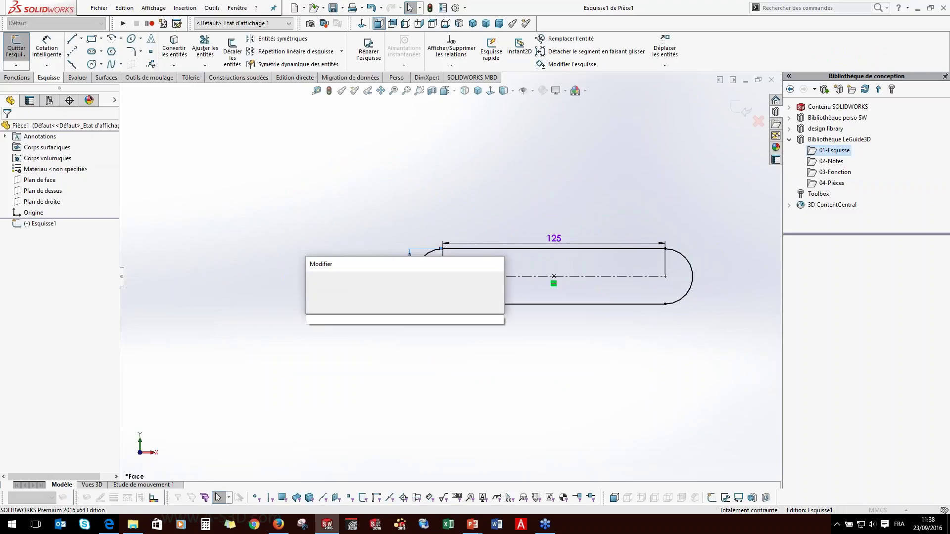
pyautogui.write('10')
pyautogui.press('Return')
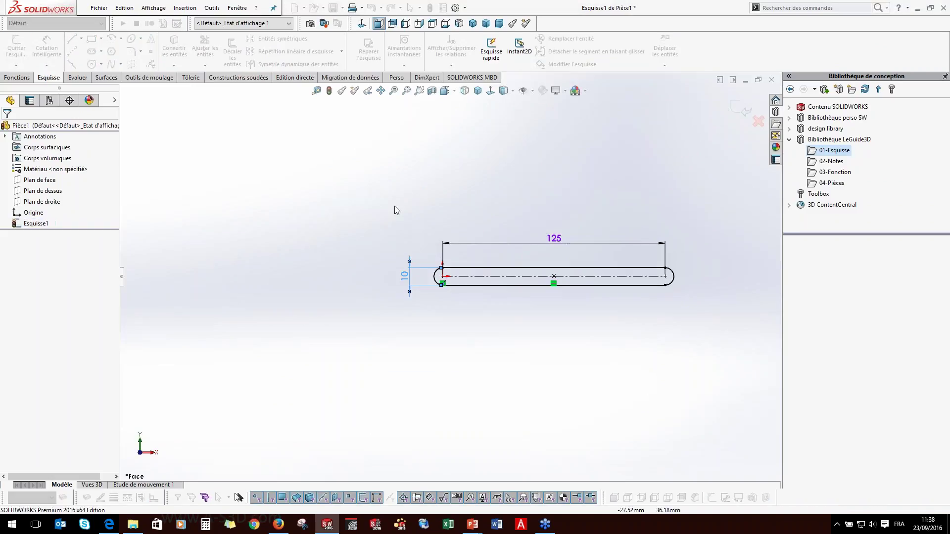
# Make a block from the slot with its insertion point at the midpoint of the slot's centreline.
pyautogui.moveTo(366, 199)
pyautogui.mouseDown()
pyautogui.moveTo(626, 334)
pyautogui.moveTo(685, 323)
pyautogui.moveTo(686, 307)
pyautogui.moveTo(689, 315)
pyautogui.mouseUp()
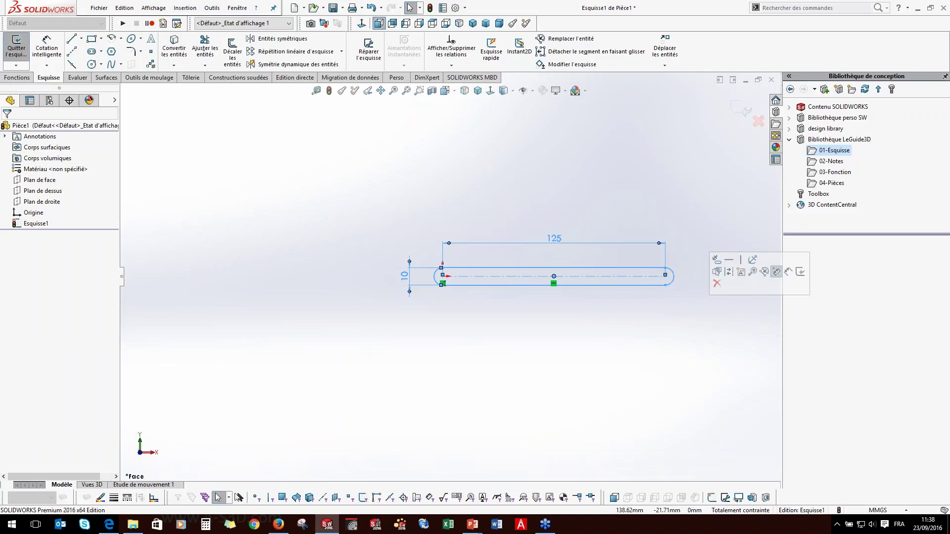
pyautogui.moveTo(356, 199); pyautogui.dragTo(711, 341)
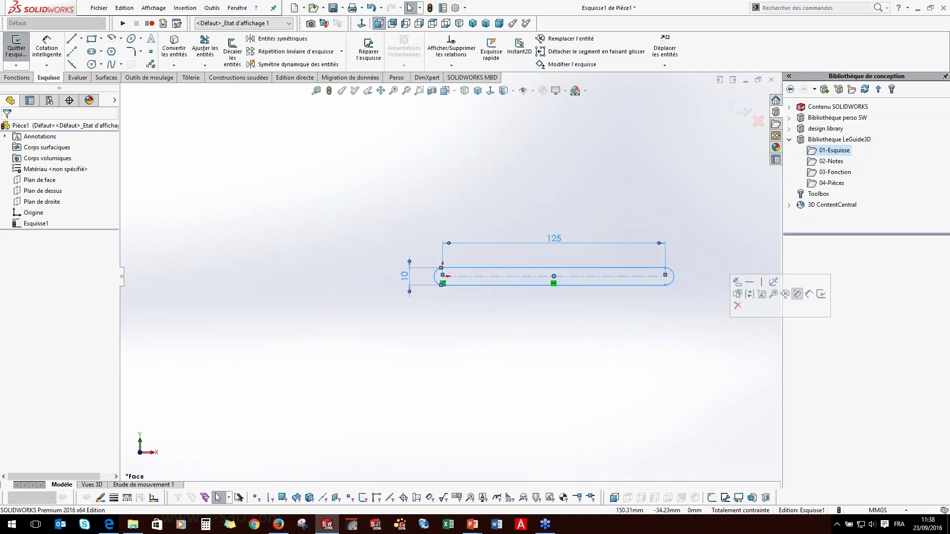
pyautogui.click(761, 296)
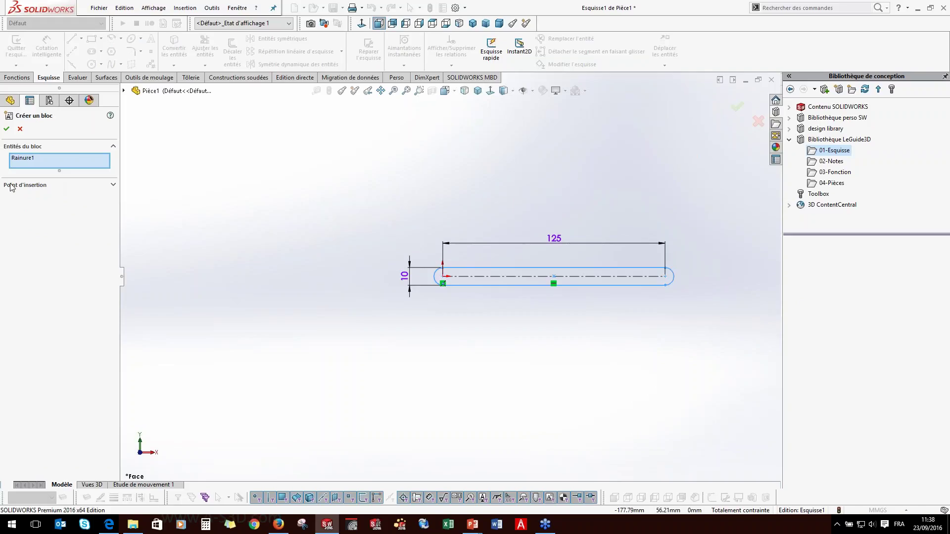
pyautogui.click(112, 185)
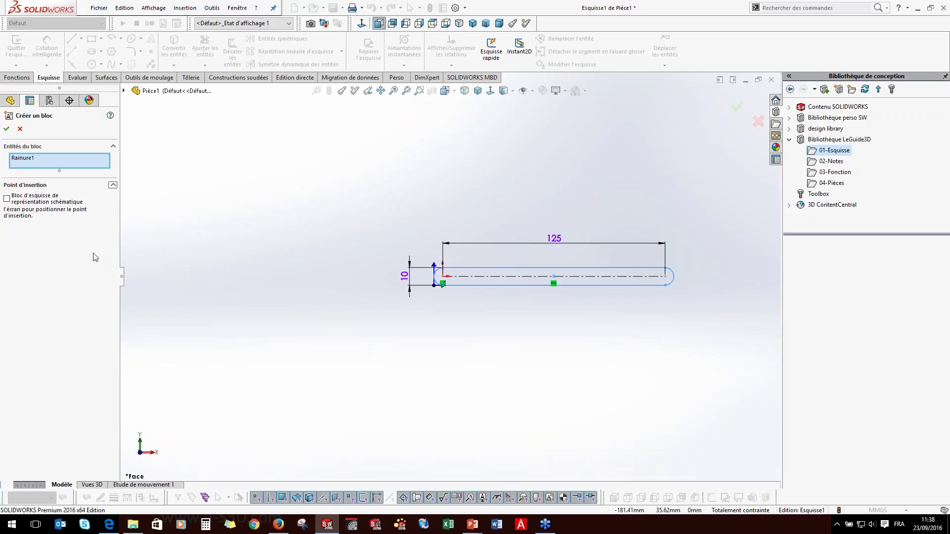
pyautogui.moveTo(432, 287); pyautogui.dragTo(555, 280)
pyautogui.click(6, 129)
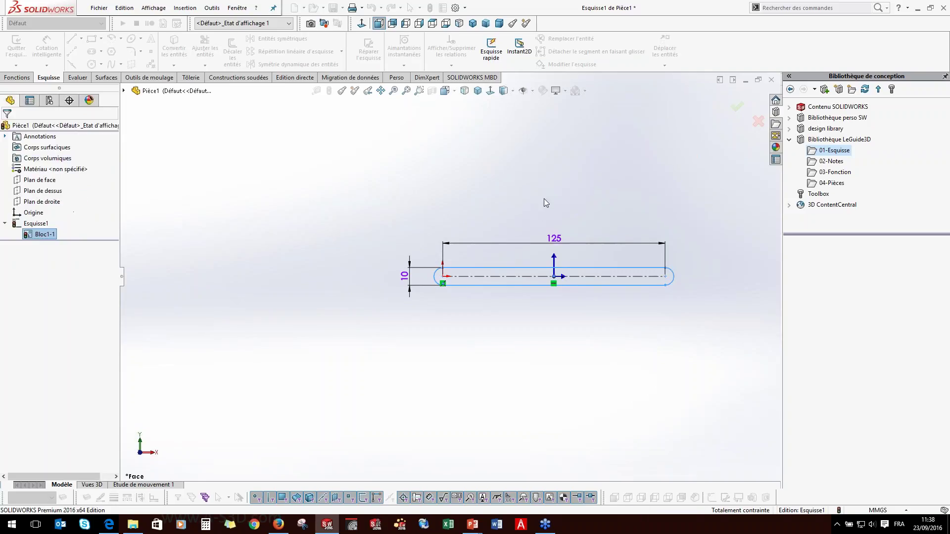
# Add the slot block to the design library folder 01-Esquisse as Bielle 125x10, with file type SOLIDWORKS Blocks (*.sldblk).
pyautogui.click(38, 235)
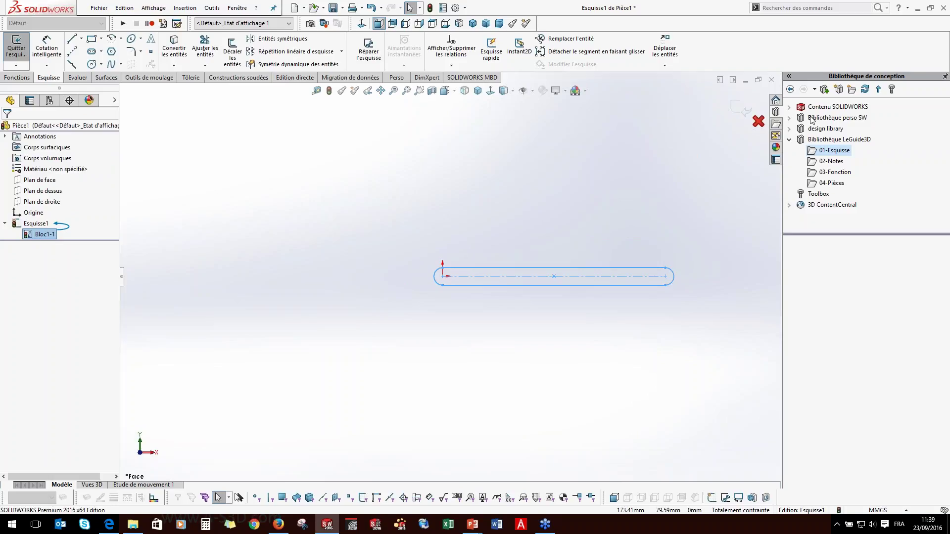
pyautogui.click(825, 91)
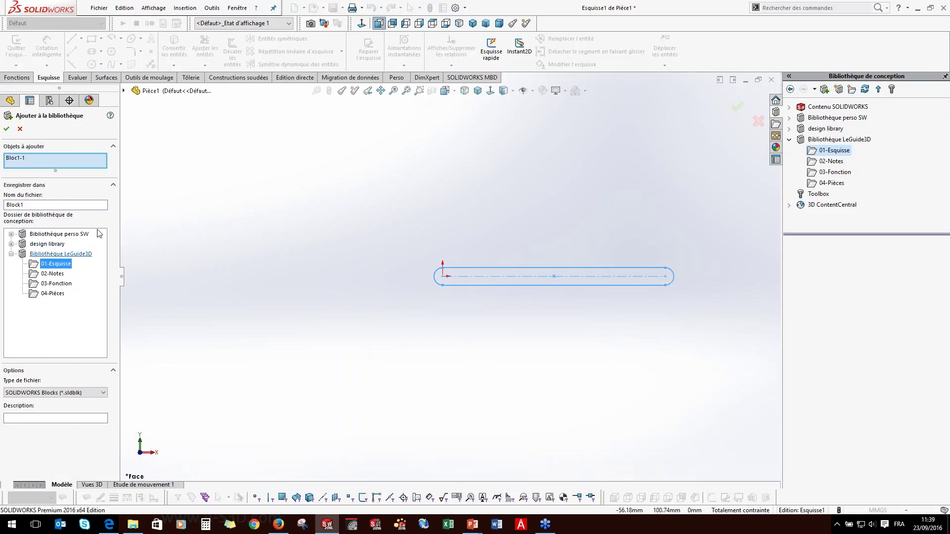
pyautogui.doubleClick(5, 204)
pyautogui.write('Bielle 125x10')
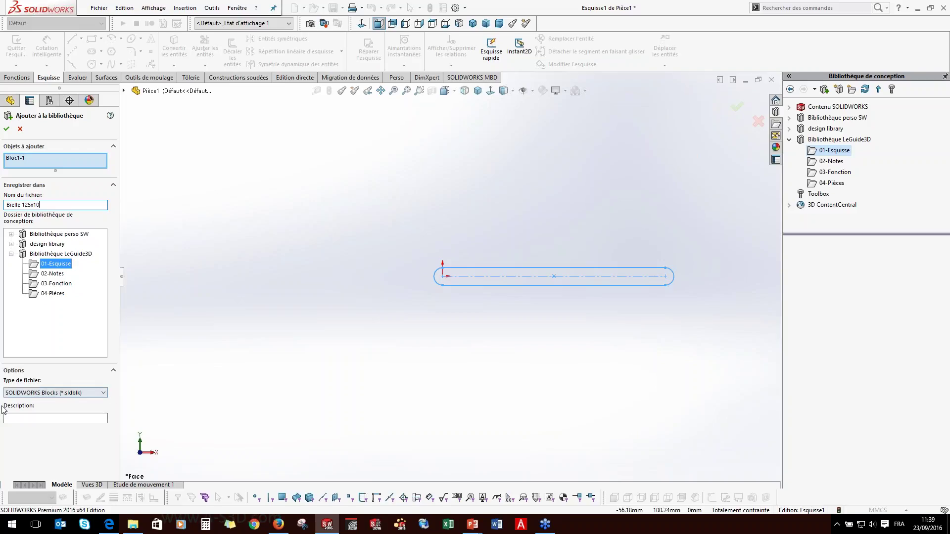
pyautogui.click(99, 393)
pyautogui.click(77, 393)
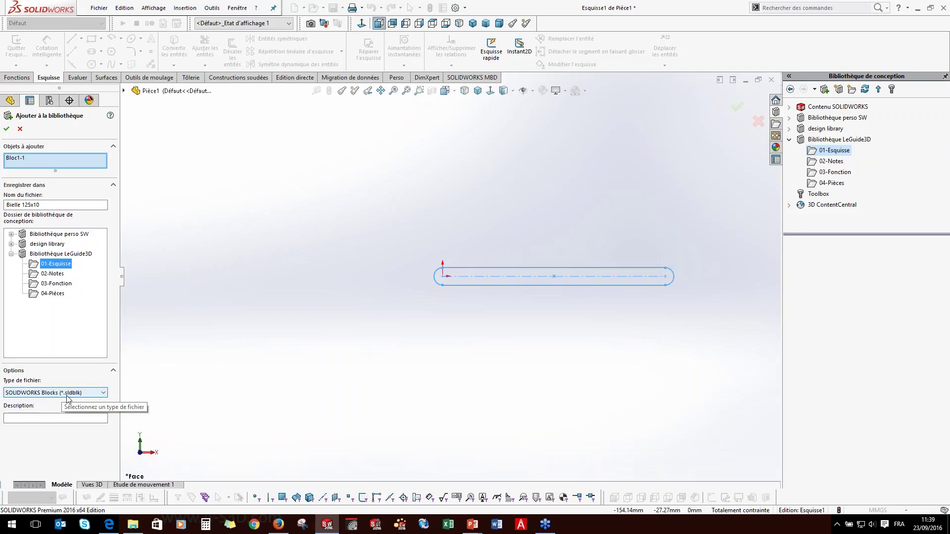
pyautogui.click(7, 130)
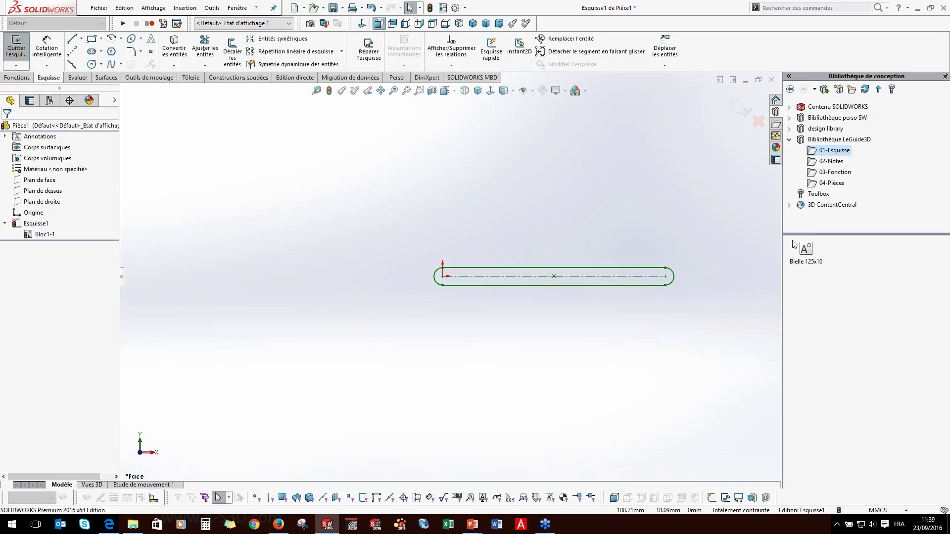
# Pull the slot block away, attach its left centre point to the origin and swing its free end upward.
pyautogui.moveTo(804, 254)
pyautogui.click(665, 276)
pyautogui.moveTo(603, 189); pyautogui.dragTo(598, 186)
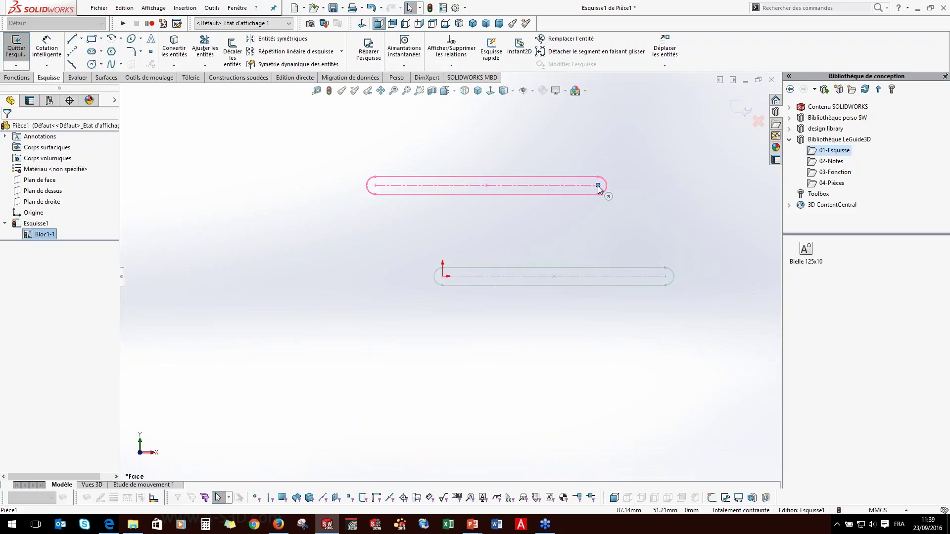
pyautogui.moveTo(375, 186); pyautogui.dragTo(443, 277)
pyautogui.moveTo(664, 273); pyautogui.dragTo(632, 200)
# Insert the Bielle 125x10 library block into the sketch and attach its midpoint to the free end of the first link.
pyautogui.moveTo(806, 249); pyautogui.dragTo(557, 296)
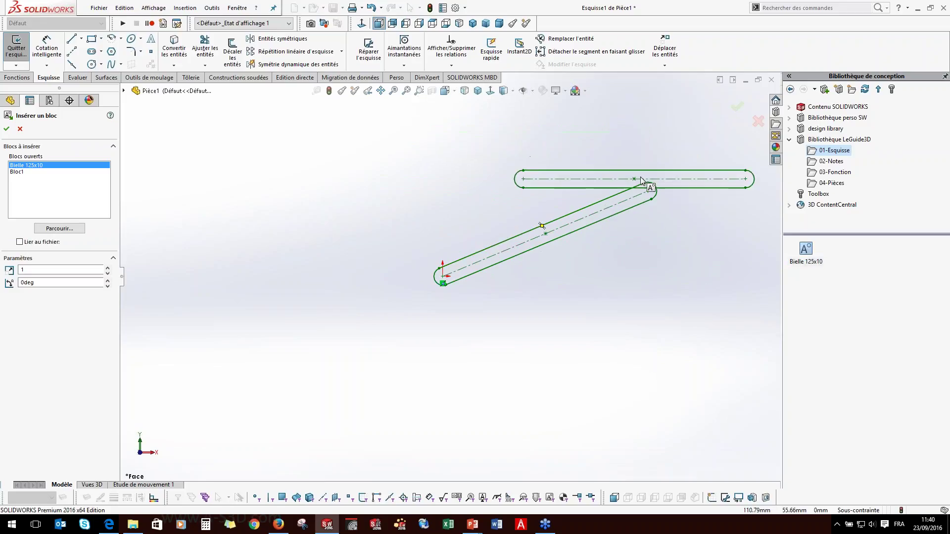
pyautogui.click(651, 192)
pyautogui.press('Escape')
pyautogui.scroll(-2, 701, 179)
pyautogui.scroll(-2, 698, 181)
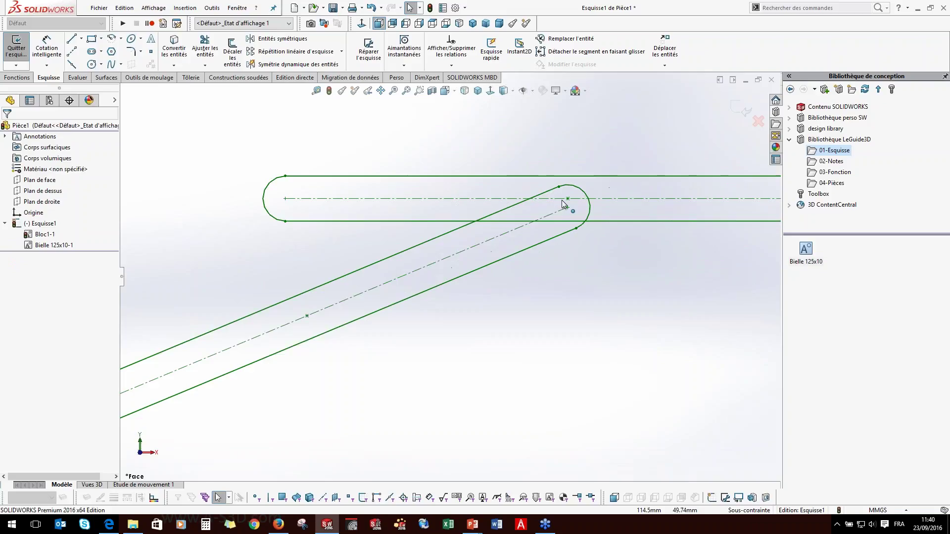
pyautogui.moveTo(568, 200)
pyautogui.mouseDown()
pyautogui.moveTo(572, 188)
pyautogui.moveTo(570, 209)
pyautogui.mouseUp()
# Swing the two connected links to new positions to test the linkage's motion, and exit the sketch.
pyautogui.scroll(3, 385, 268)
pyautogui.scroll(1, 366, 257)
pyautogui.moveTo(355, 237); pyautogui.dragTo(466, 176)
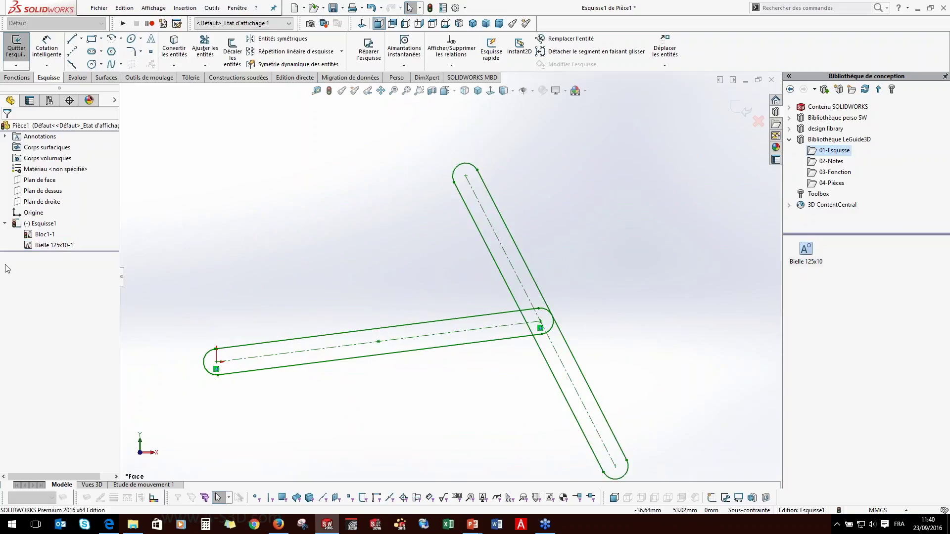
pyautogui.scroll(-3, 461, 290)
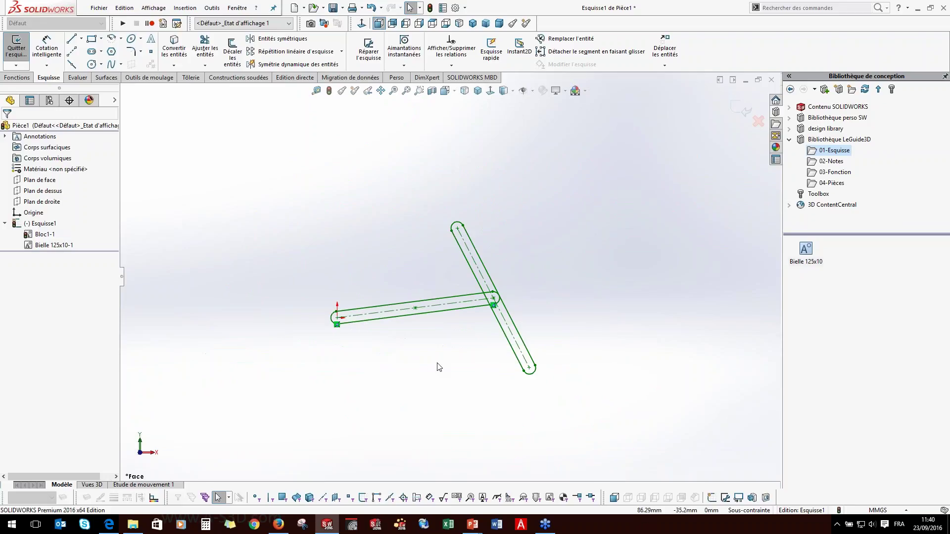
pyautogui.click(529, 372)
pyautogui.moveTo(529, 372); pyautogui.dragTo(503, 386)
pyautogui.click(113, 303)
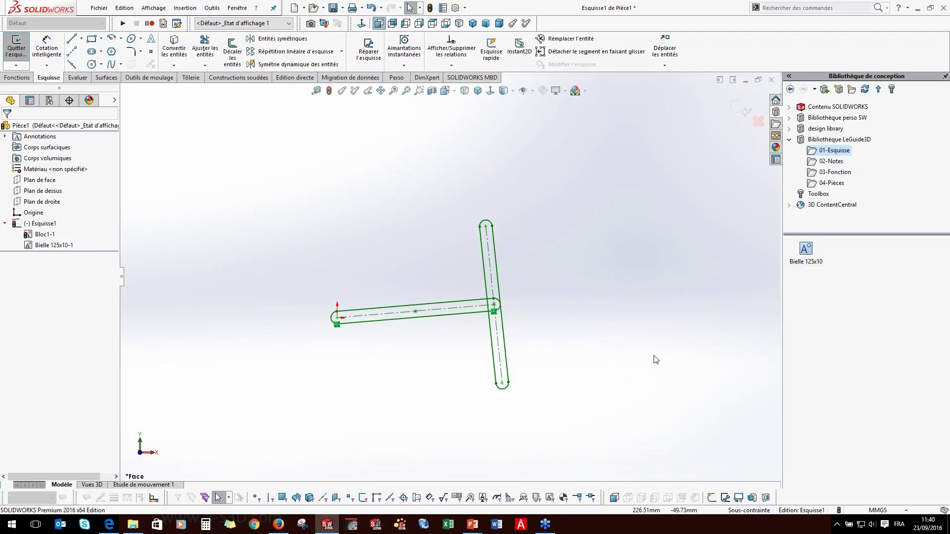
pyautogui.click(742, 112)
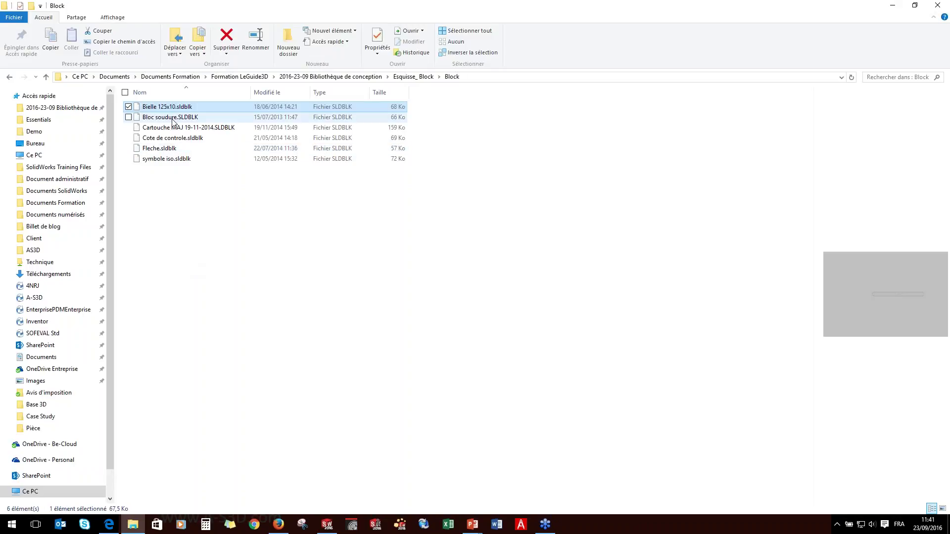
# In File Explorer, copy the block files Bloc soudure, Cartouche MAJ 19-11-2014, Cote de controle, Fleche and symbole iso from the Block folder.
pyautogui.click(164, 118)
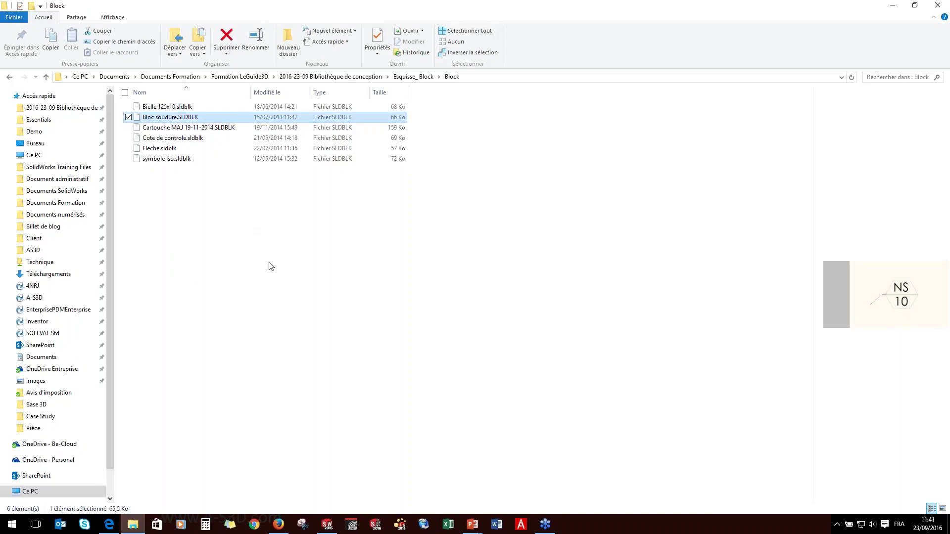
pyautogui.keyDown('ctrl'); pyautogui.click(168, 128); pyautogui.keyUp('ctrl')
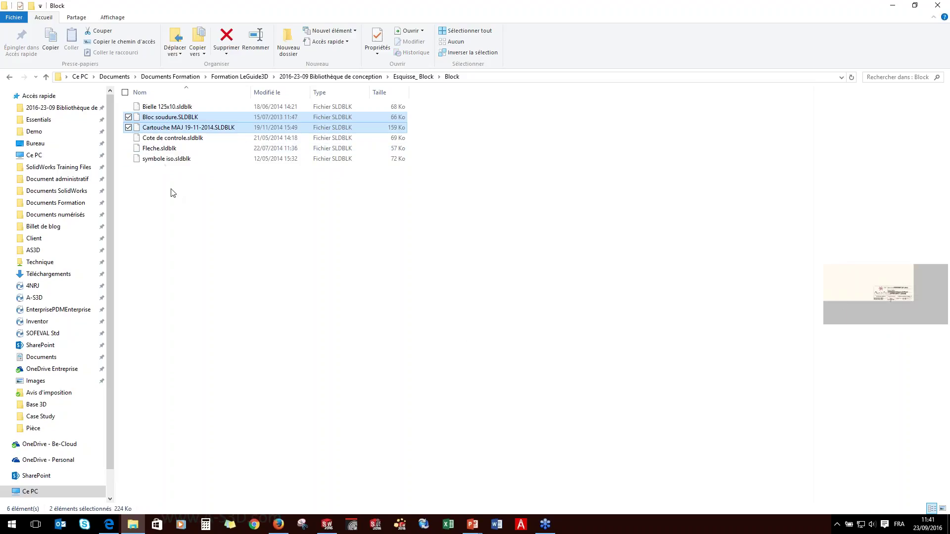
pyautogui.keyDown('ctrl'); pyautogui.click(173, 139); pyautogui.keyUp('ctrl')
pyautogui.keyDown('ctrl'); pyautogui.click(161, 149); pyautogui.keyUp('ctrl')
pyautogui.keyDown('ctrl'); pyautogui.click(159, 159); pyautogui.keyUp('ctrl')
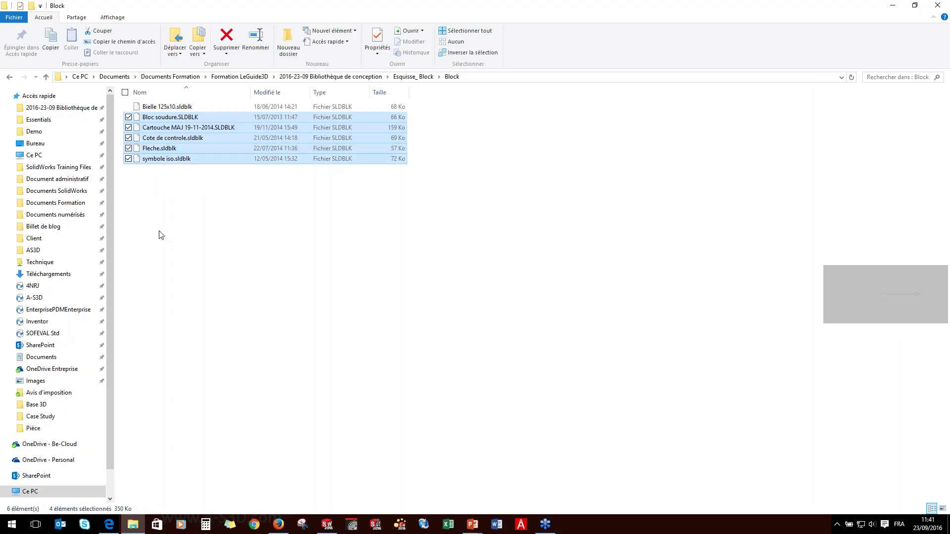
pyautogui.hotkey('ctrl', 'c')
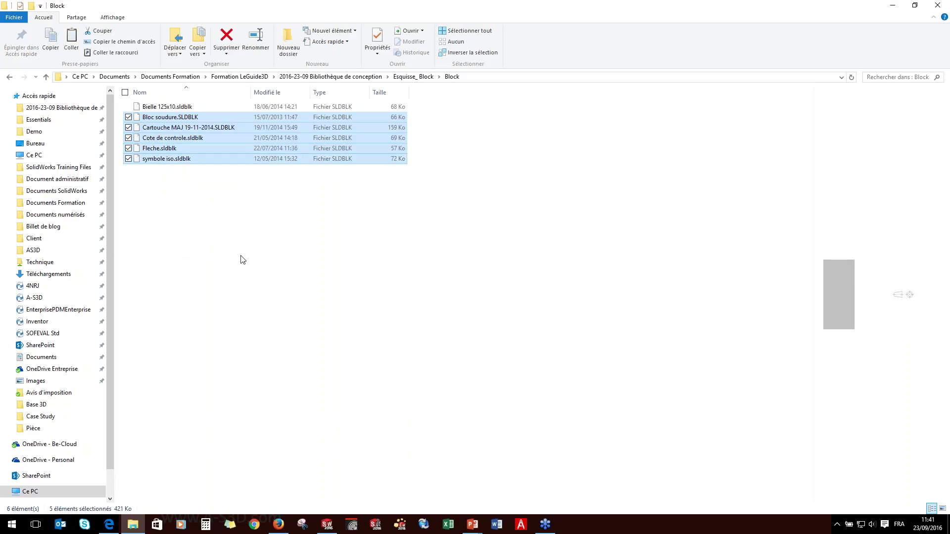
pyautogui.click(237, 252)
pyautogui.moveTo(222, 256); pyautogui.dragTo(145, 121)
pyautogui.click(214, 258)
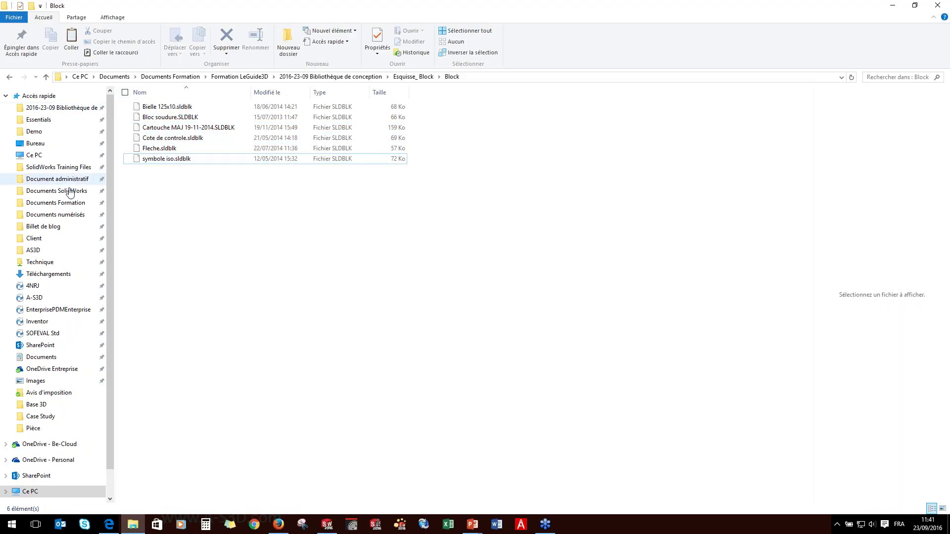
# Open the 01-Esquisse folder of Bibliothèque LeGuide3D inside Documents SolidWorks.
pyautogui.click(42, 193)
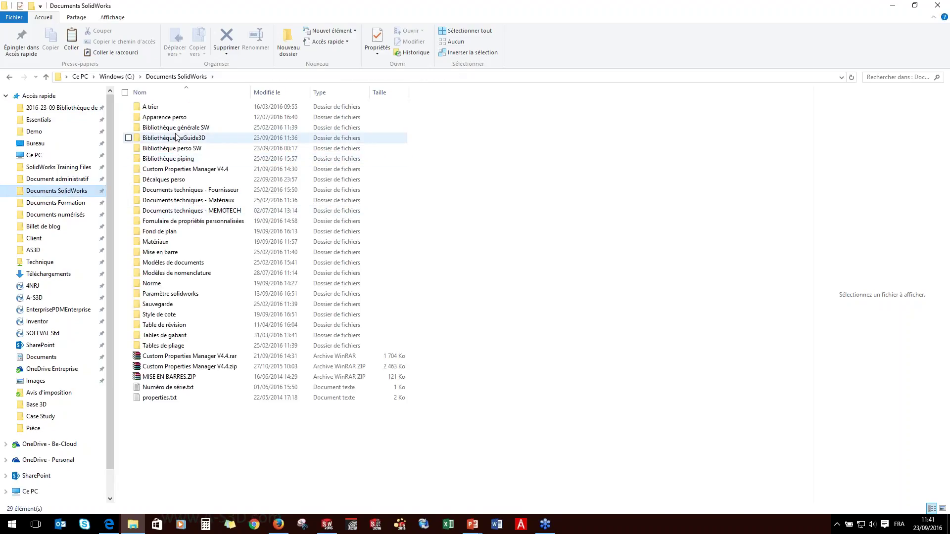
pyautogui.doubleClick(164, 140)
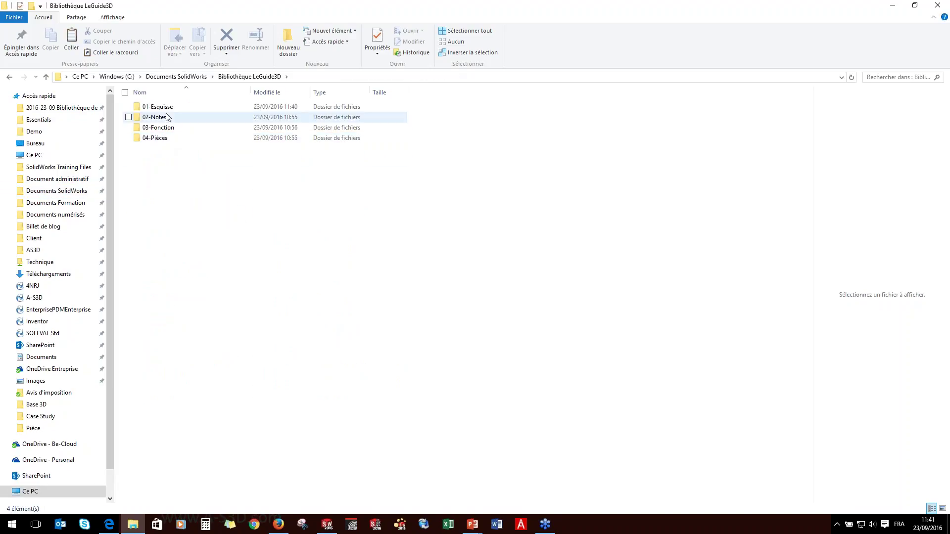
pyautogui.click(150, 110)
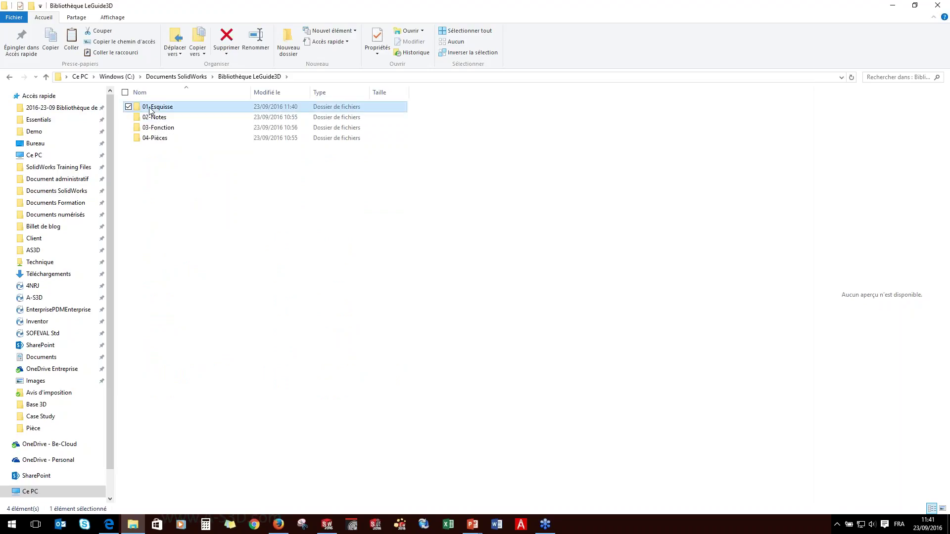
pyautogui.doubleClick(161, 108)
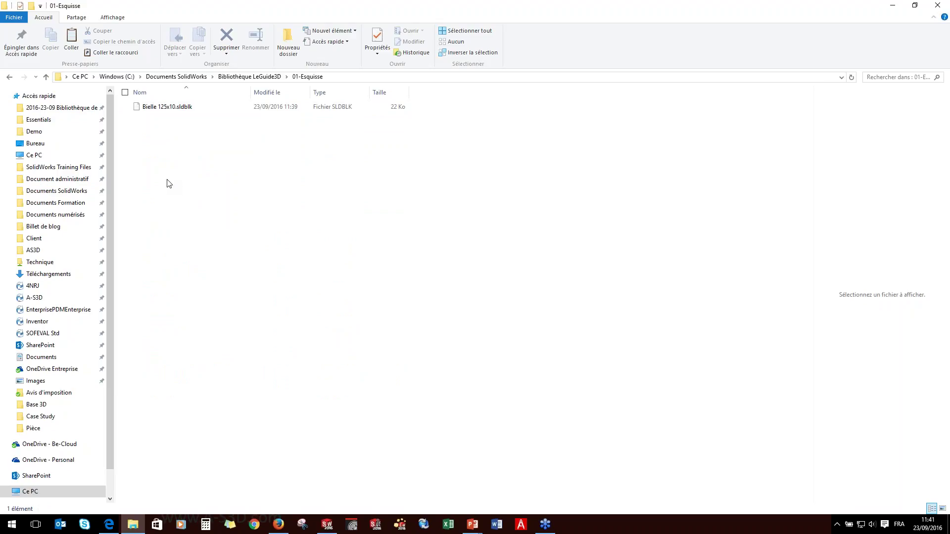
# Paste the copied block files into the 01-Esquisse folder, and switch back to SOLIDWORKS to refresh the design library.
pyautogui.hotkey('ctrl', 'v')
pyautogui.click(254, 272)
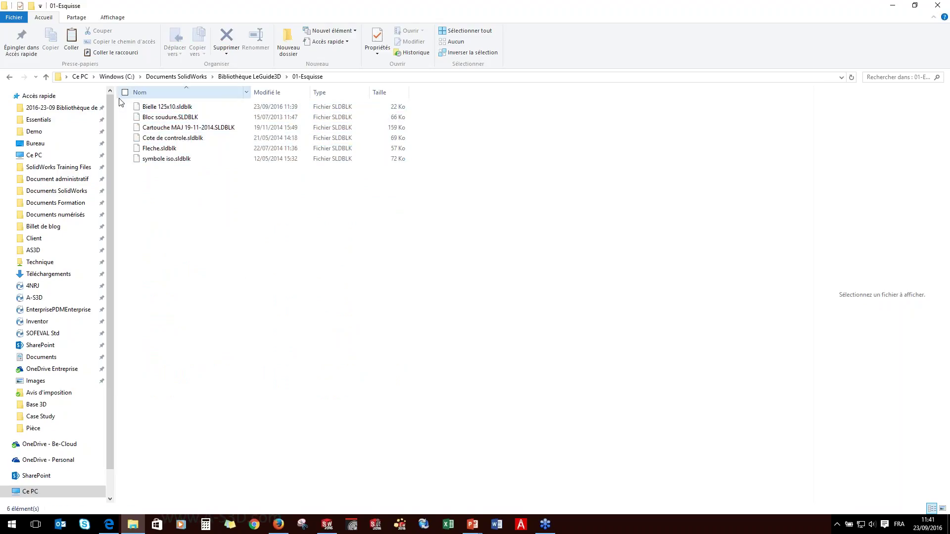
pyautogui.click(892, 6)
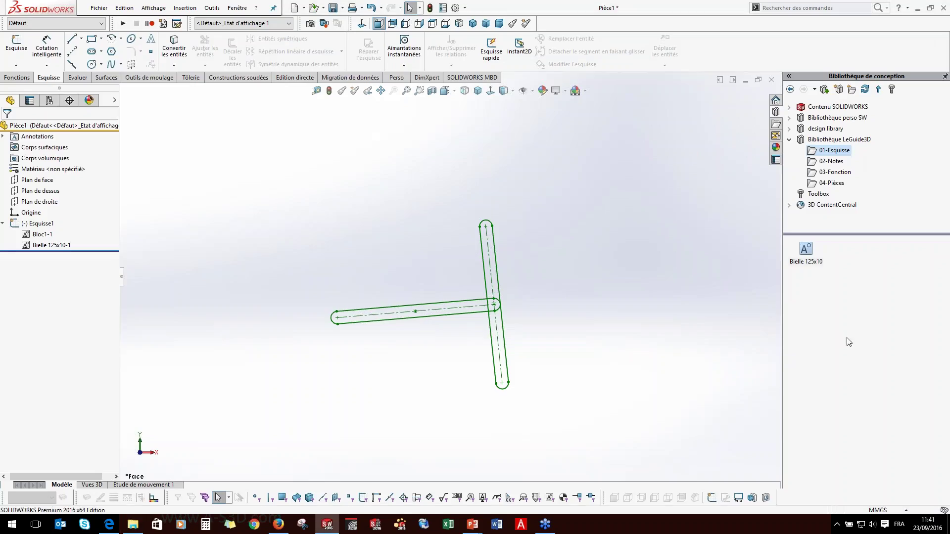
pyautogui.click(864, 89)
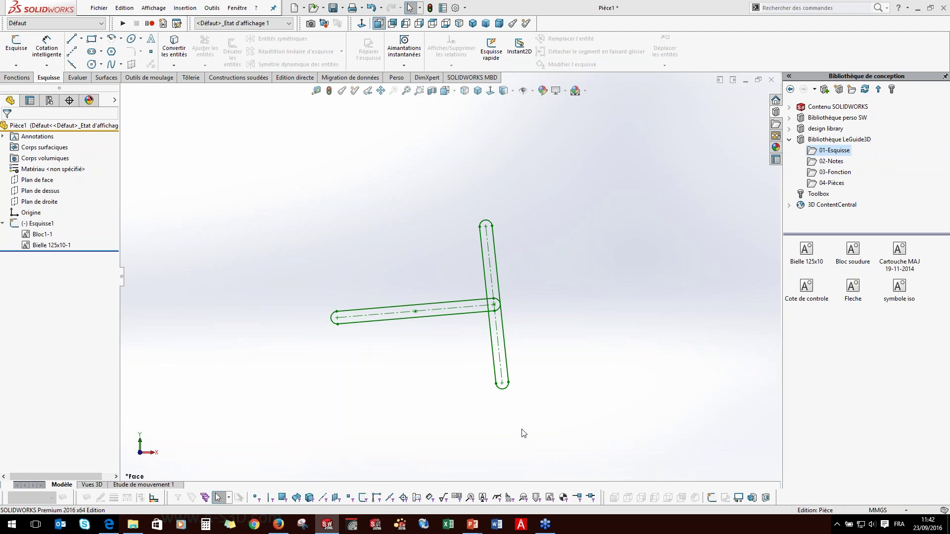
# Switch to File Explorer and open the Esquisse folder inside Esquisse_ Block of the 2016-23-09 Bibliothèque de conception folder.
pyautogui.hotkey('alt', 'Tab')
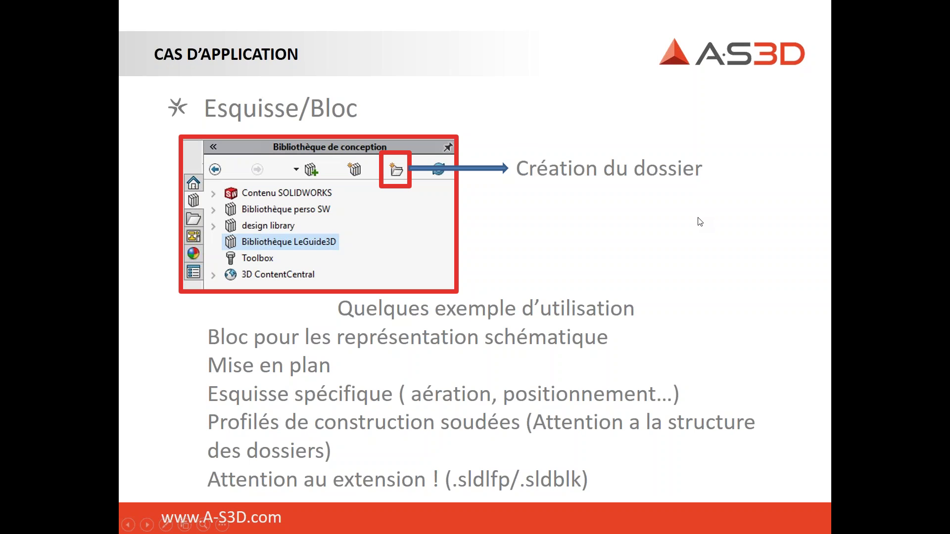
pyautogui.press('super+Tab')
pyautogui.click(691, 149)
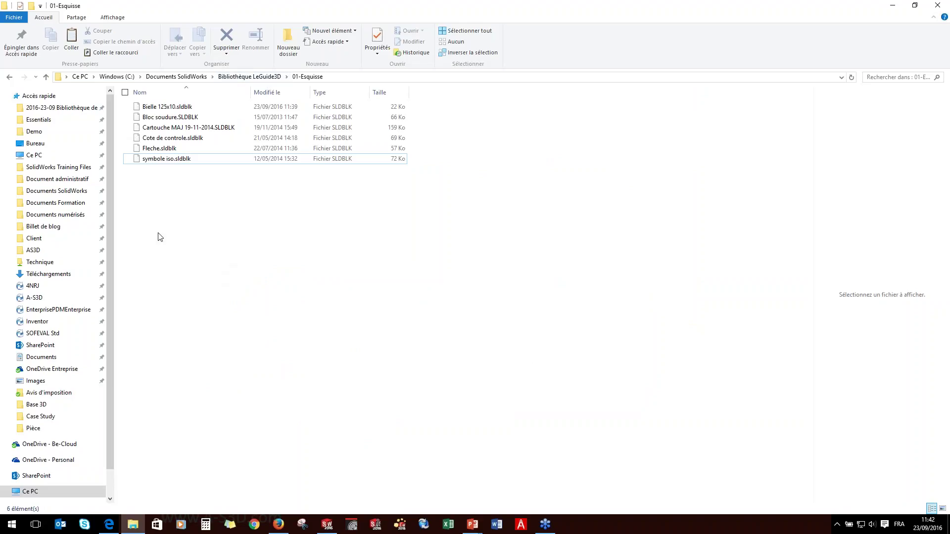
pyautogui.click(60, 107)
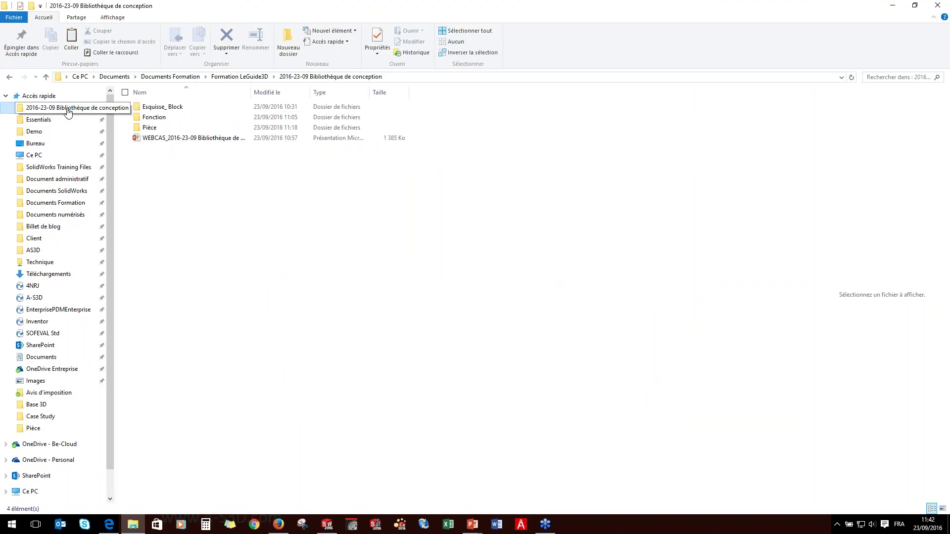
pyautogui.doubleClick(173, 111)
pyautogui.click(144, 119)
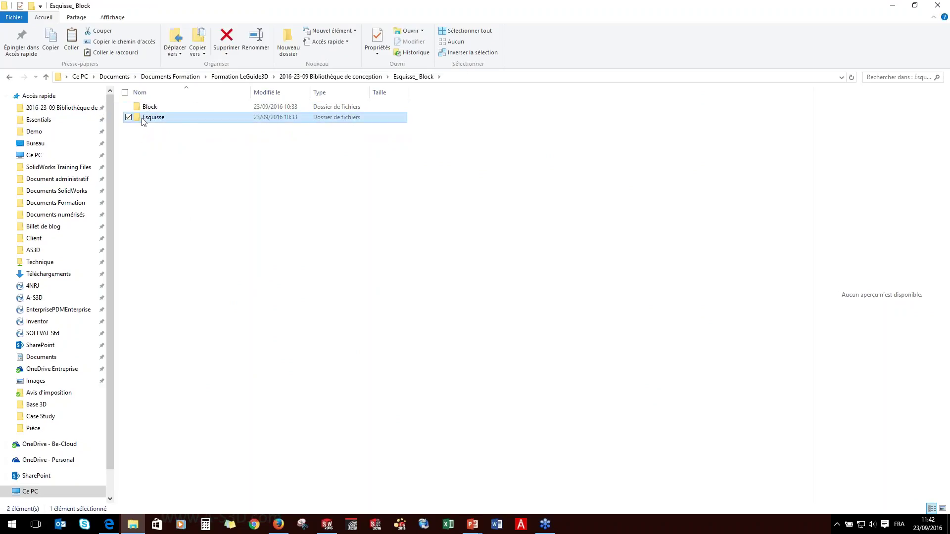
pyautogui.doubleClick(143, 121)
# Copy the sketch files Aération circulaire.sldlfp and Pattern Sketch.sldlfp from the Esquisse folder.
pyautogui.moveTo(182, 158); pyautogui.dragTo(138, 104)
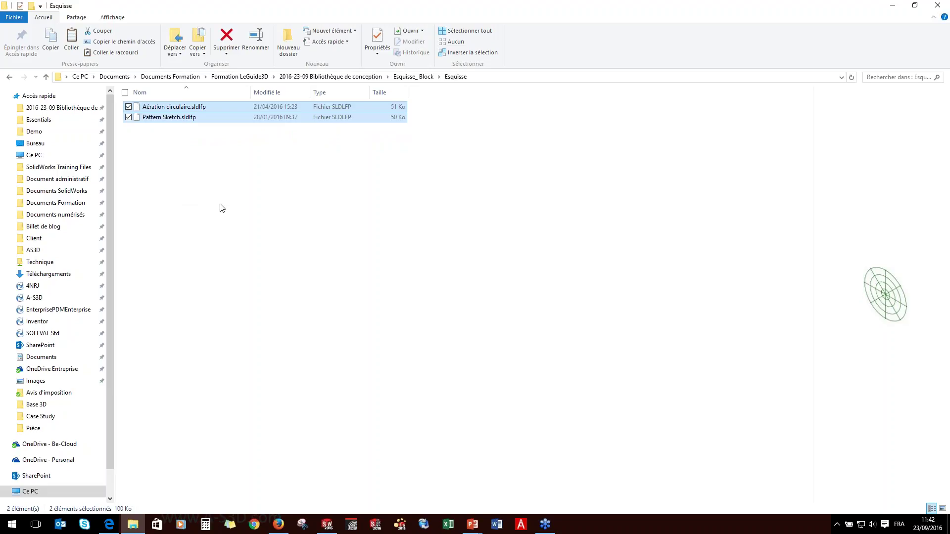
pyautogui.click(219, 224)
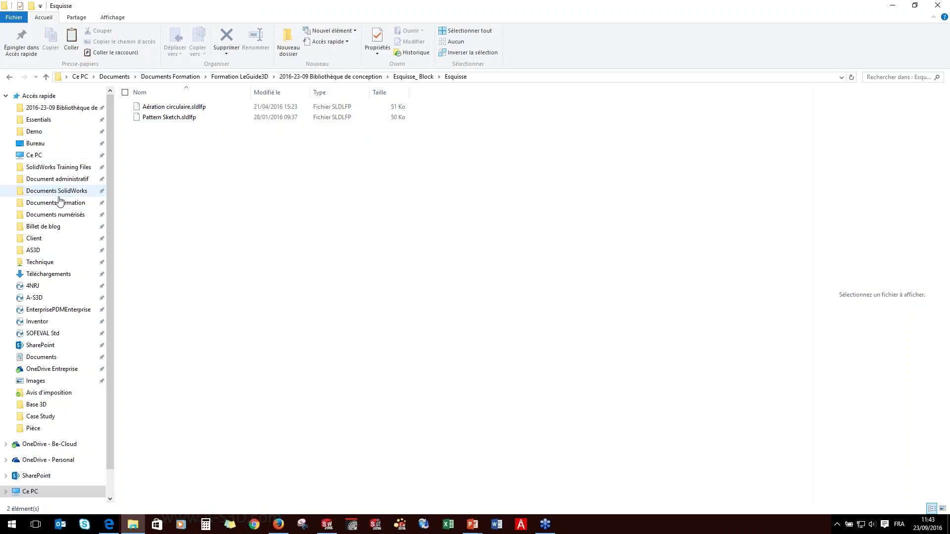
pyautogui.click(74, 191)
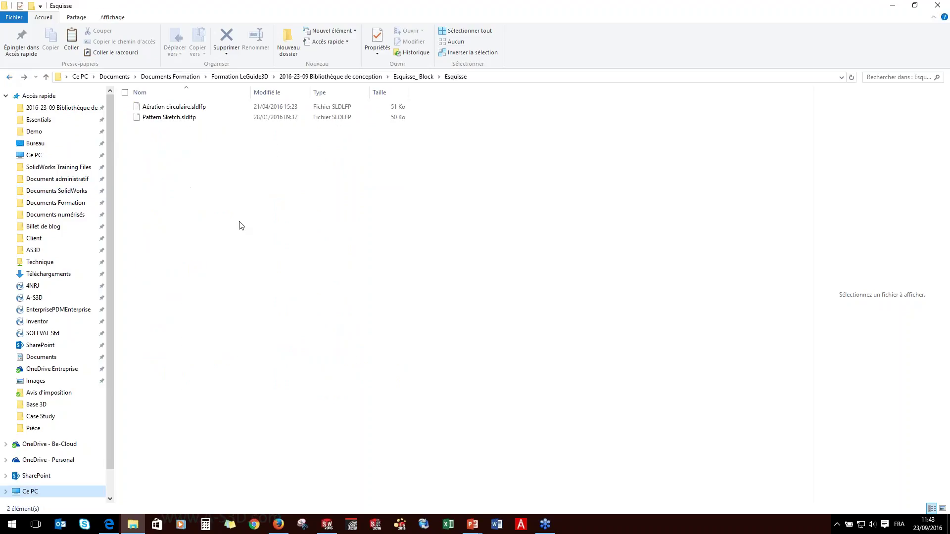
pyautogui.moveTo(237, 183); pyautogui.dragTo(97, 59)
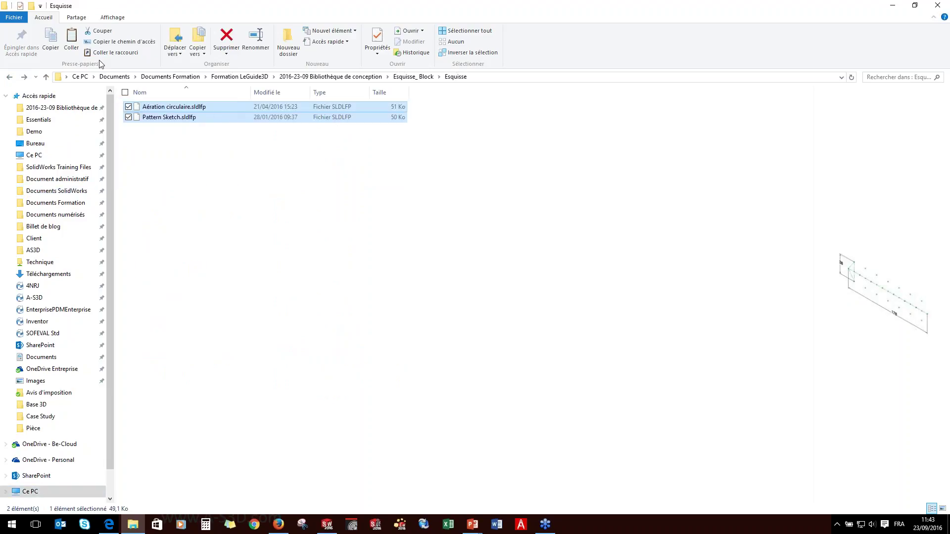
pyautogui.click(240, 216)
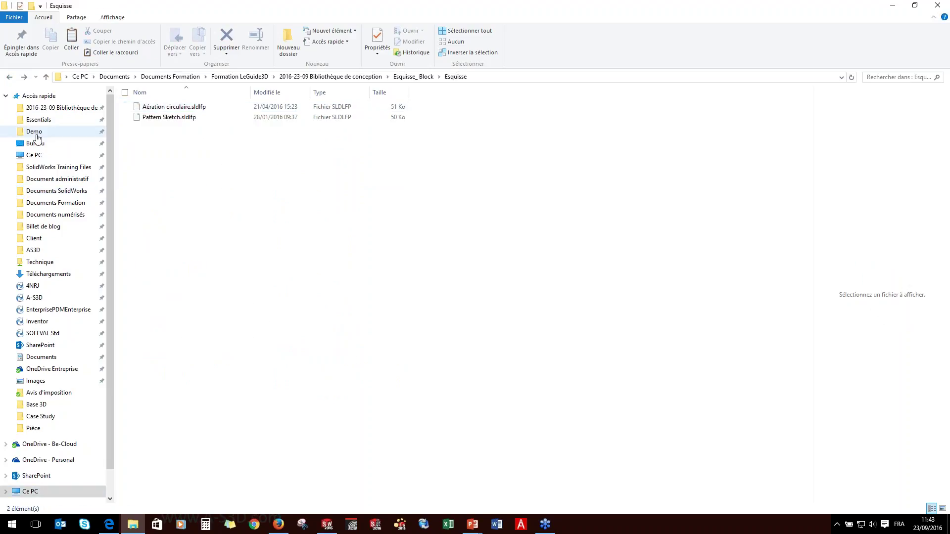
# Return to the 01-Esquisse folder of Bibliothèque LeGuide3D inside Documents SolidWorks.
pyautogui.click(62, 108)
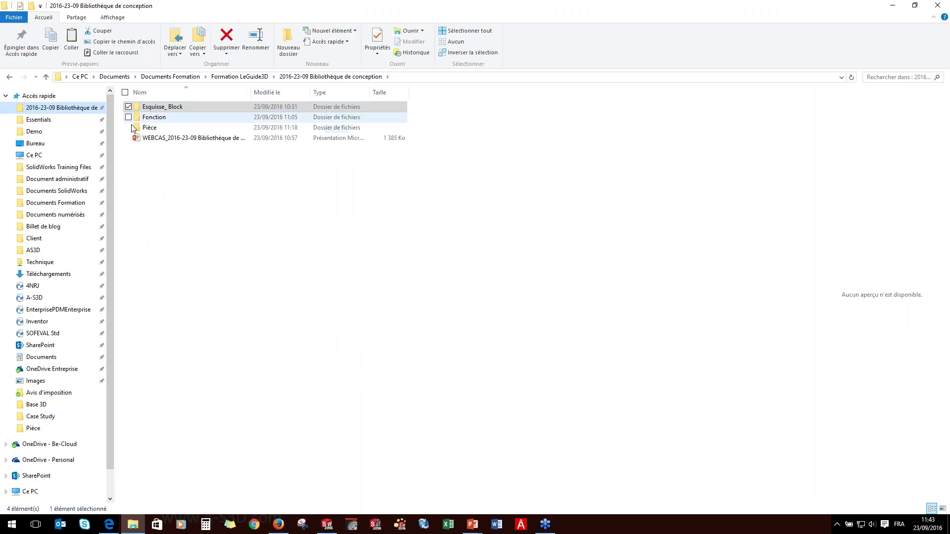
pyautogui.click(56, 191)
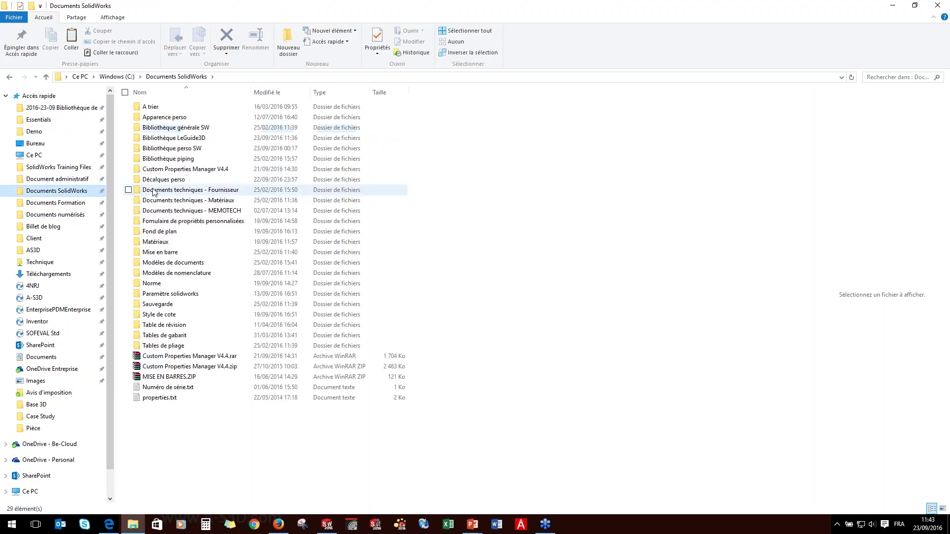
pyautogui.doubleClick(173, 138)
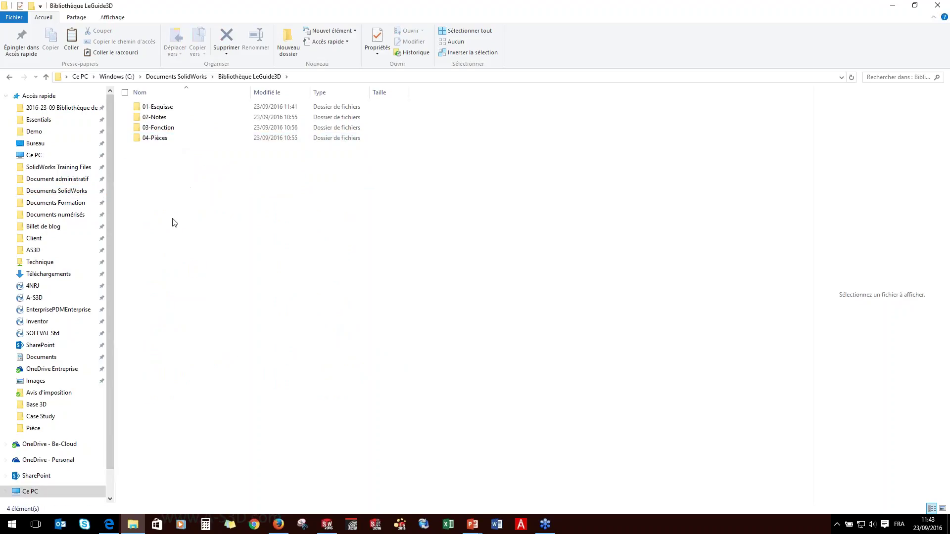
pyautogui.doubleClick(156, 107)
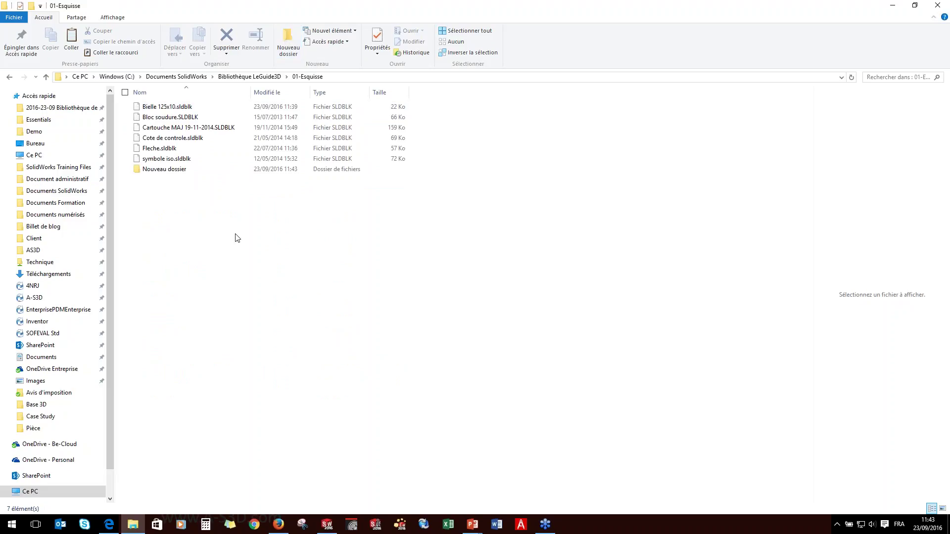
# Create a new subfolder named Block in the 01-Esquisse folder.
pyautogui.click(286, 50)
pyautogui.write('Blo')
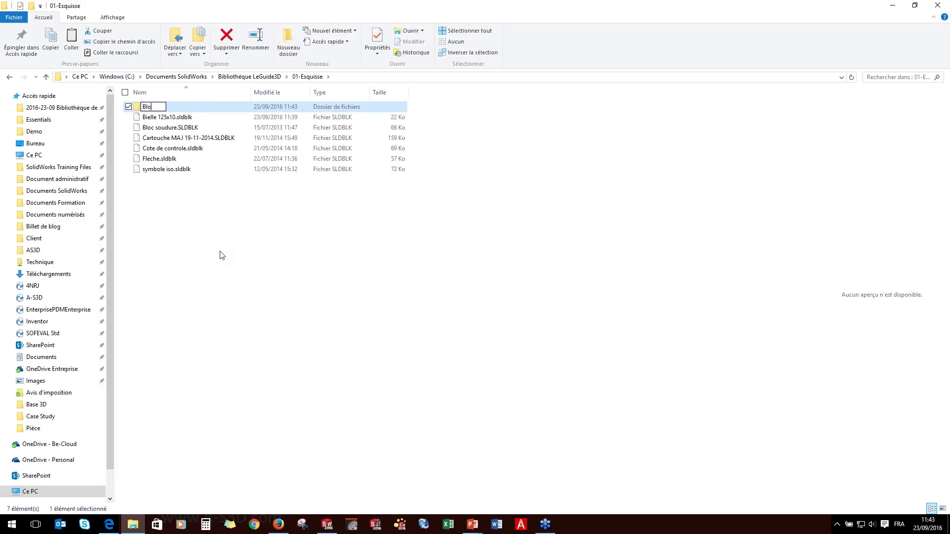
pyautogui.write('c')
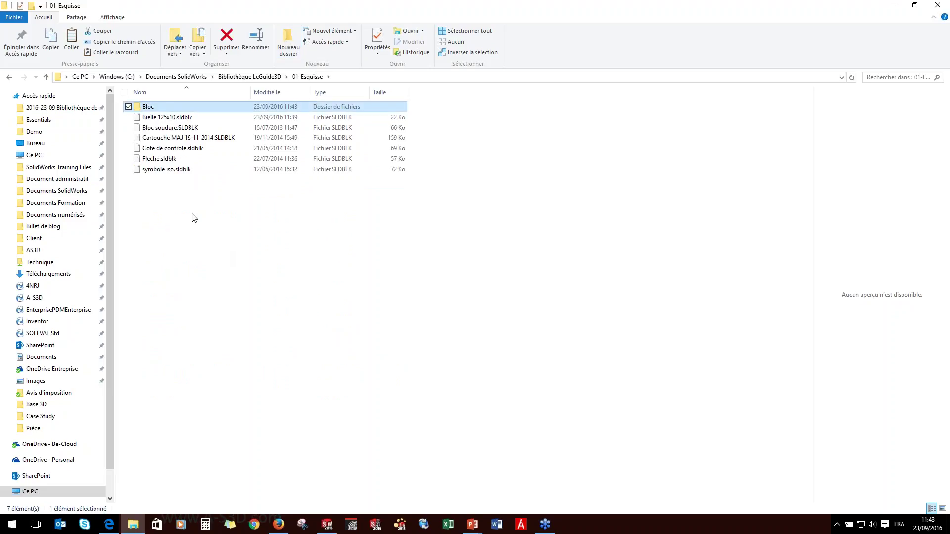
pyautogui.hotkey('ctrl', 'a')
pyautogui.click(160, 110)
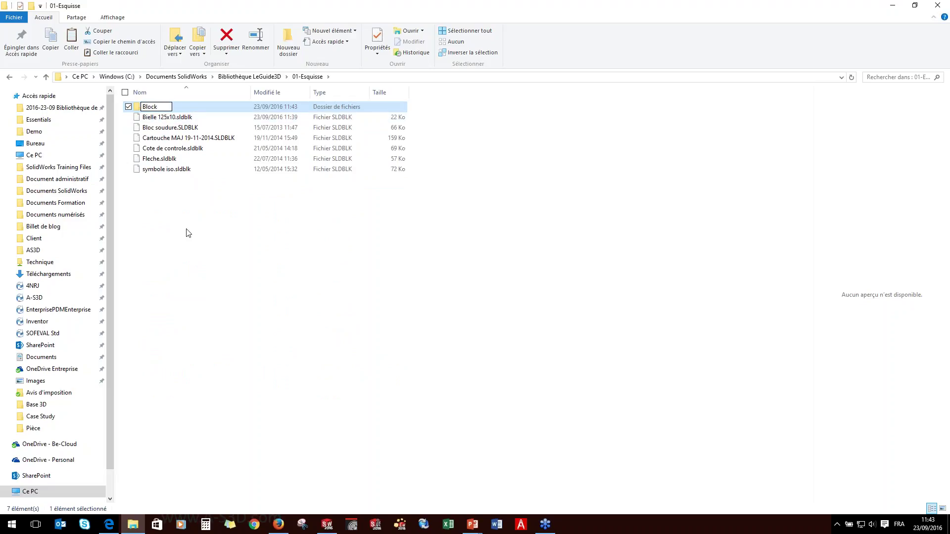
# Create a second subfolder named Esquisse in 01-Esquisse and paste the two copied .sldlfp sketch files into it.
pyautogui.click(288, 42)
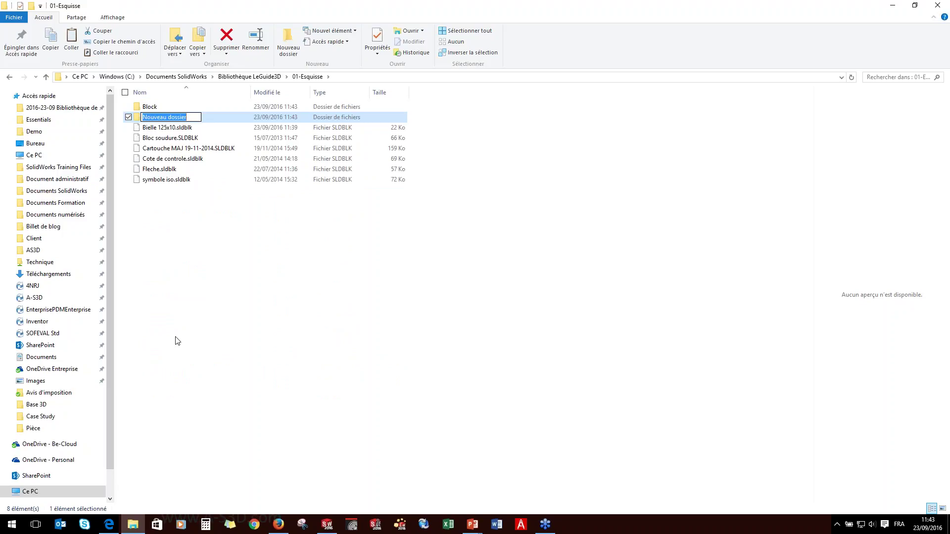
pyautogui.write('Esquisse')
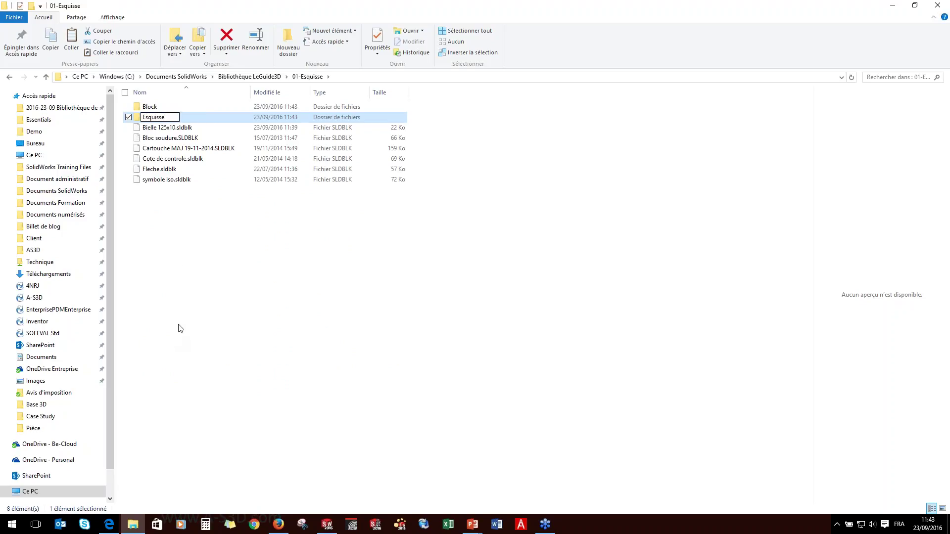
pyautogui.press('Return')
pyautogui.press('Return')
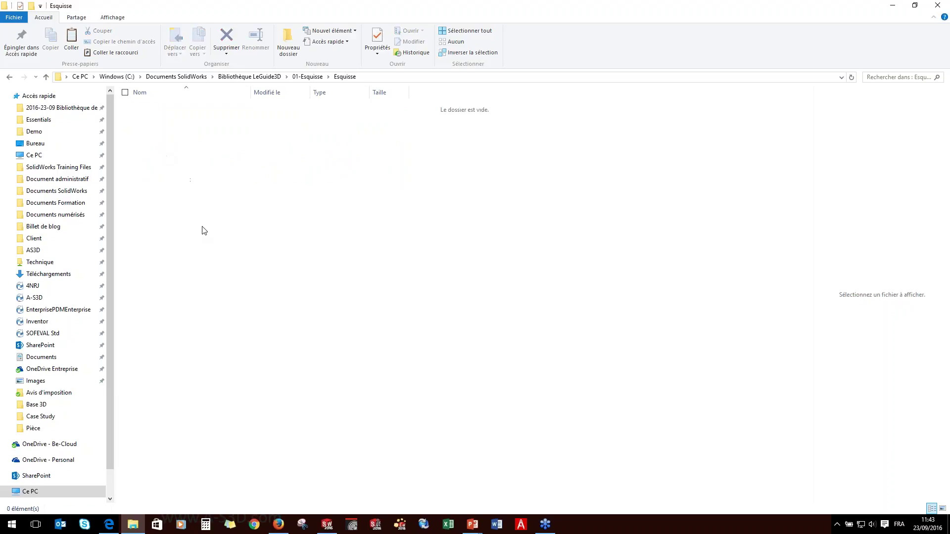
pyautogui.hotkey('ctrl', 'v')
pyautogui.click(222, 248)
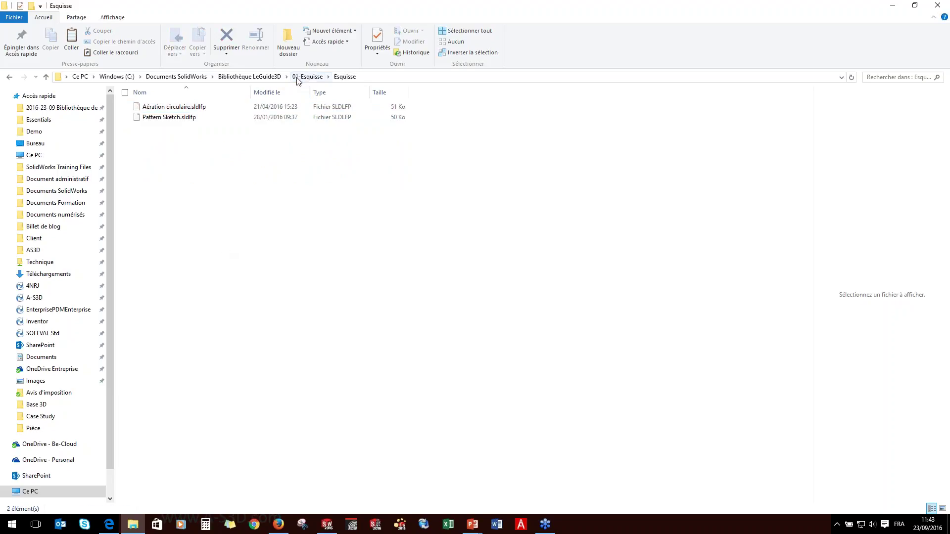
# Move all the .sldblk block files from the 01-Esquisse folder into its Block subfolder.
pyautogui.click(305, 76)
pyautogui.click(197, 257)
pyautogui.moveTo(172, 210); pyautogui.dragTo(156, 105)
pyautogui.click(224, 260)
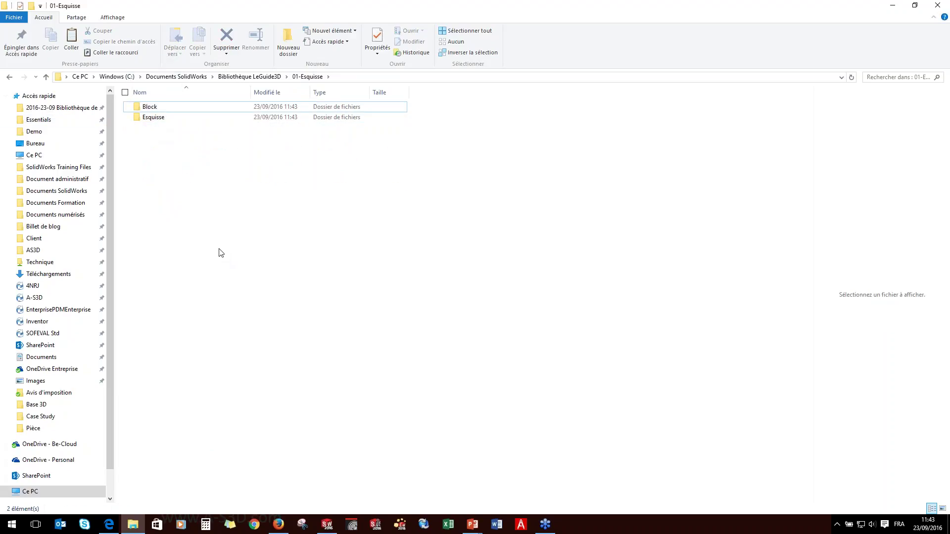
# Switch to SOLIDWORKS, refresh the design library, and show the contents of the Block and Esquisse subfolders under 01-Esquisse.
pyautogui.click(892, 7)
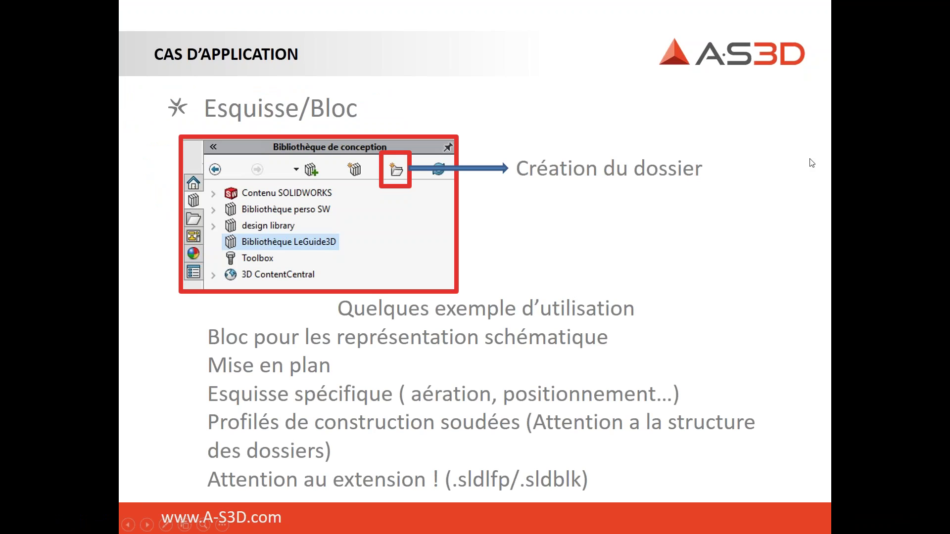
pyautogui.press('super+Tab')
pyautogui.click(875, 94)
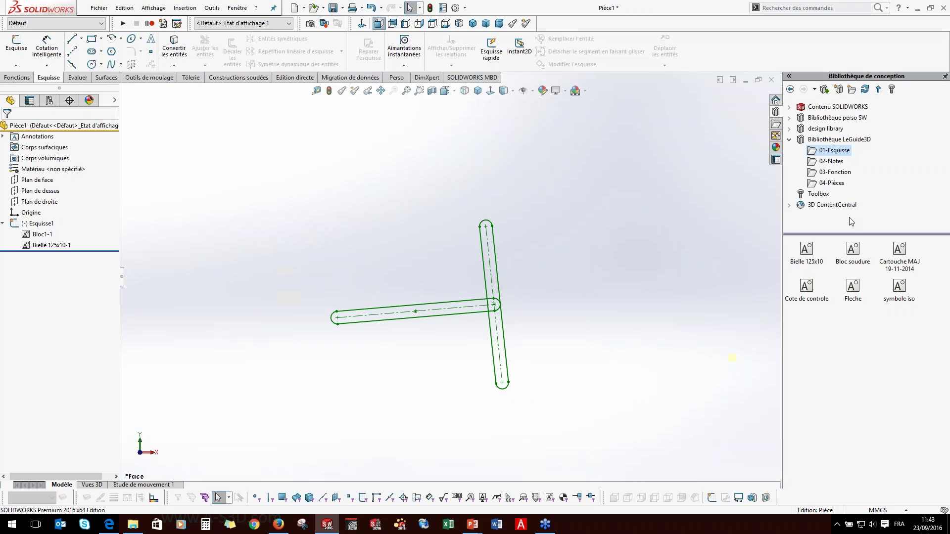
pyautogui.click(865, 90)
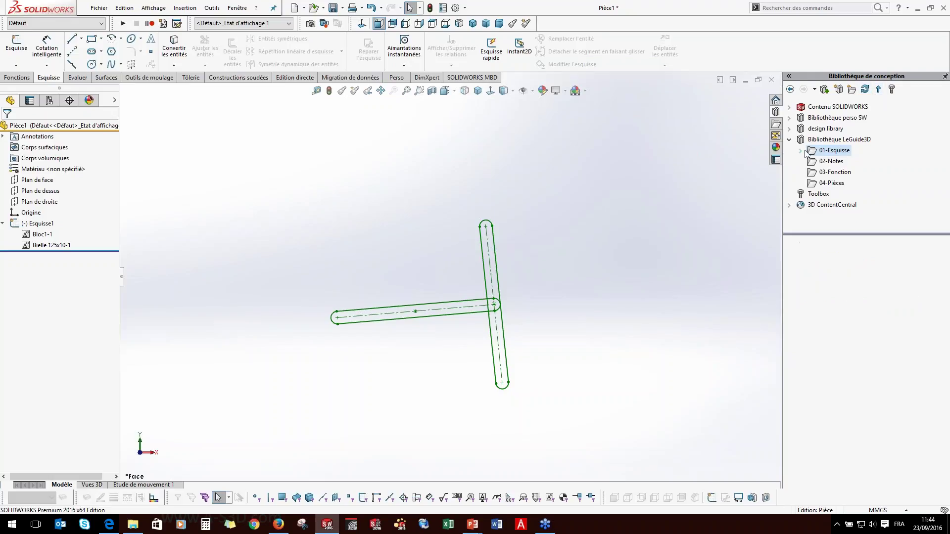
pyautogui.doubleClick(832, 150)
pyautogui.click(835, 162)
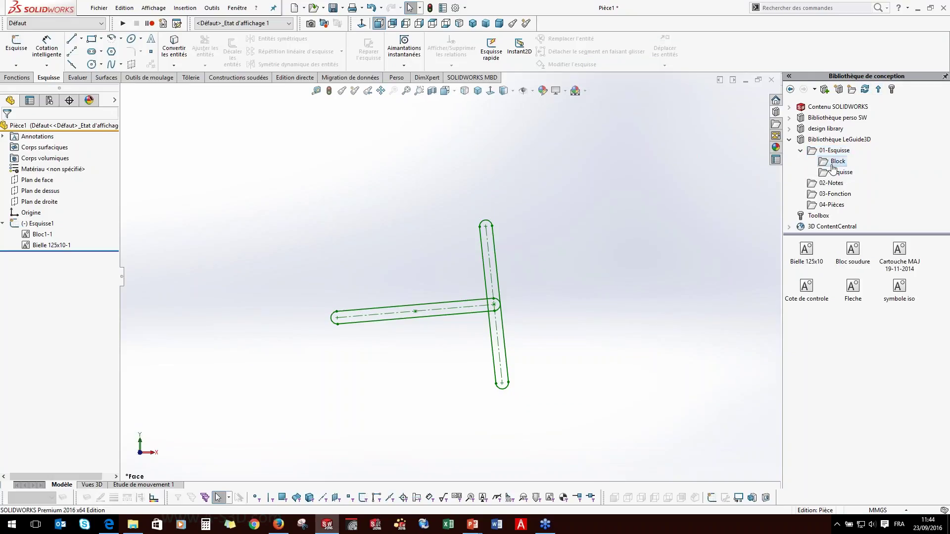
pyautogui.click(836, 173)
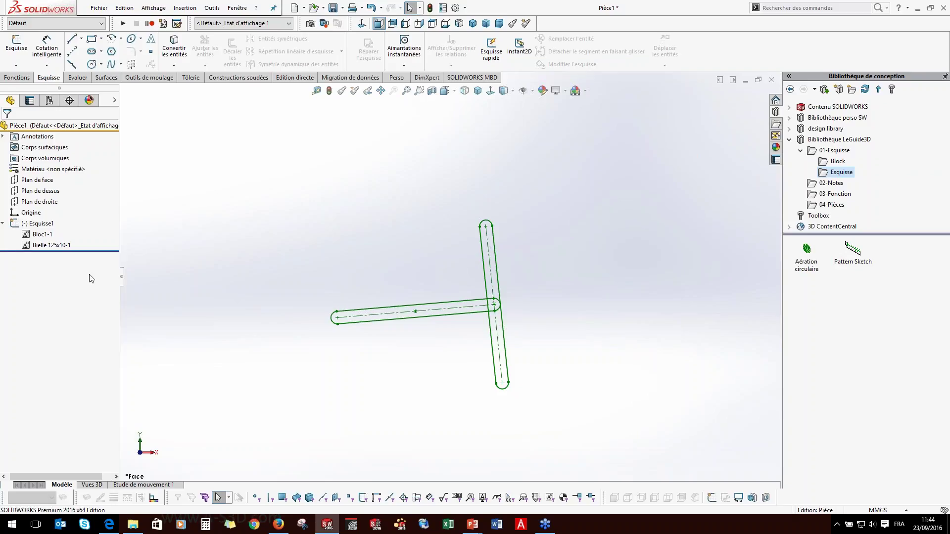
# Create a new part document.
pyautogui.click(29, 224)
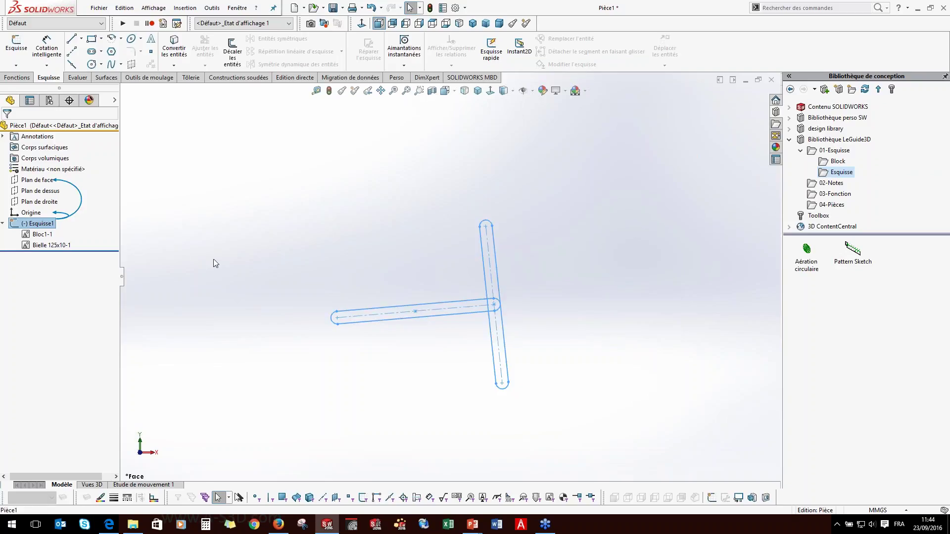
pyautogui.click(278, 211)
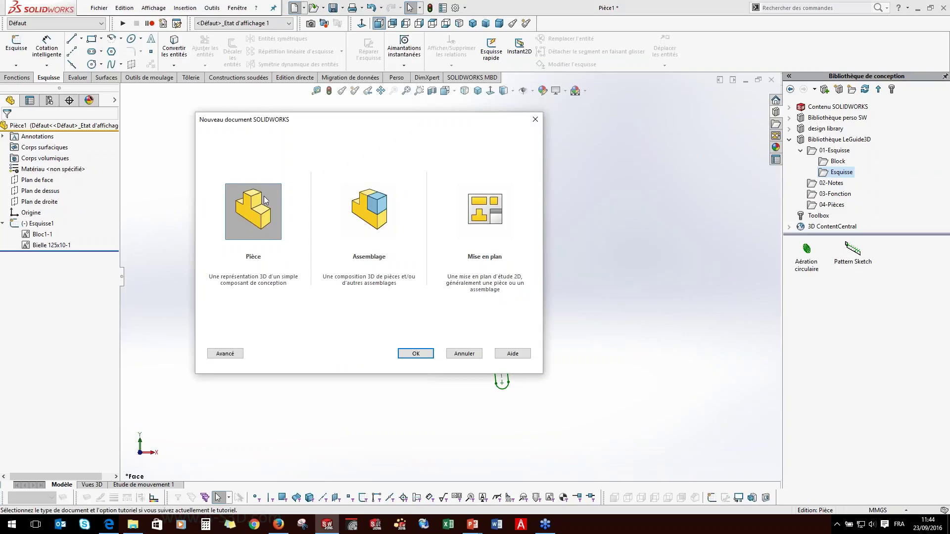
pyautogui.doubleClick(261, 220)
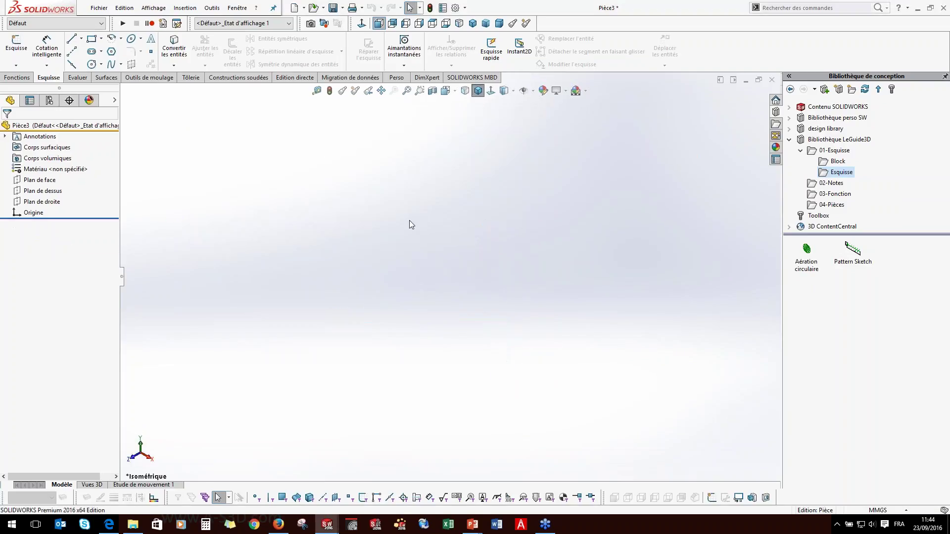
# Start a sketch on Plan de face and draw a corner rectangle from the origin, 100 mm high and 300 mm wide.
pyautogui.click(31, 181)
pyautogui.click(36, 169)
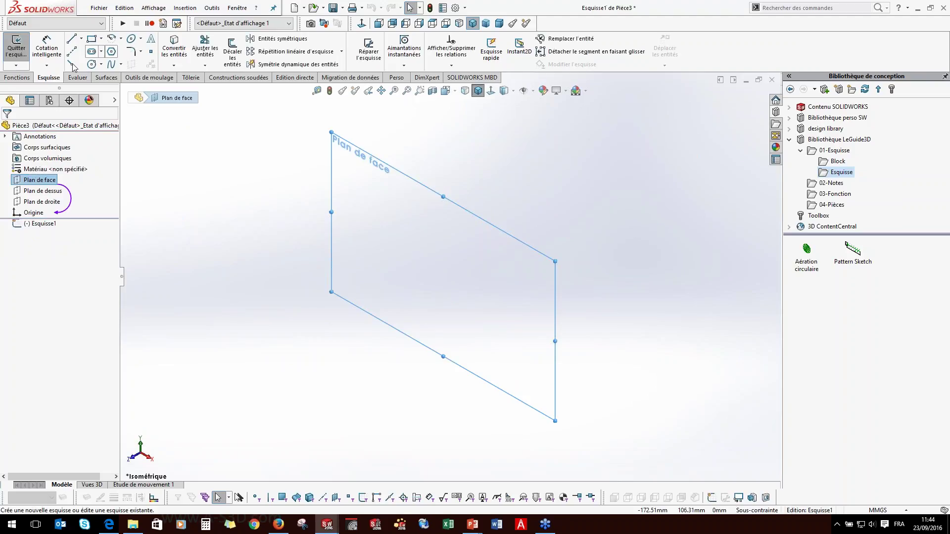
pyautogui.click(92, 40)
pyautogui.click(446, 276)
pyautogui.click(631, 200)
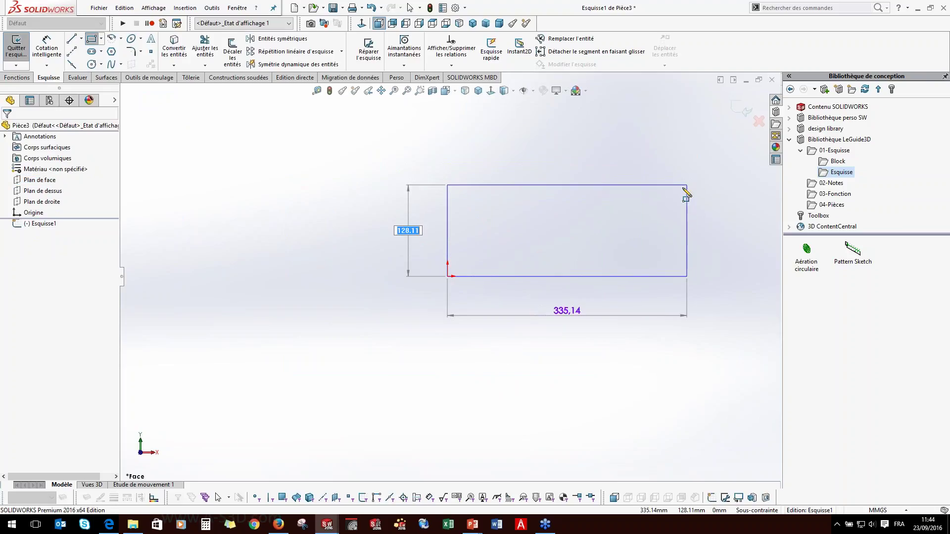
pyautogui.write('100')
pyautogui.press('Tab')
pyautogui.write('300')
pyautogui.press('Return')
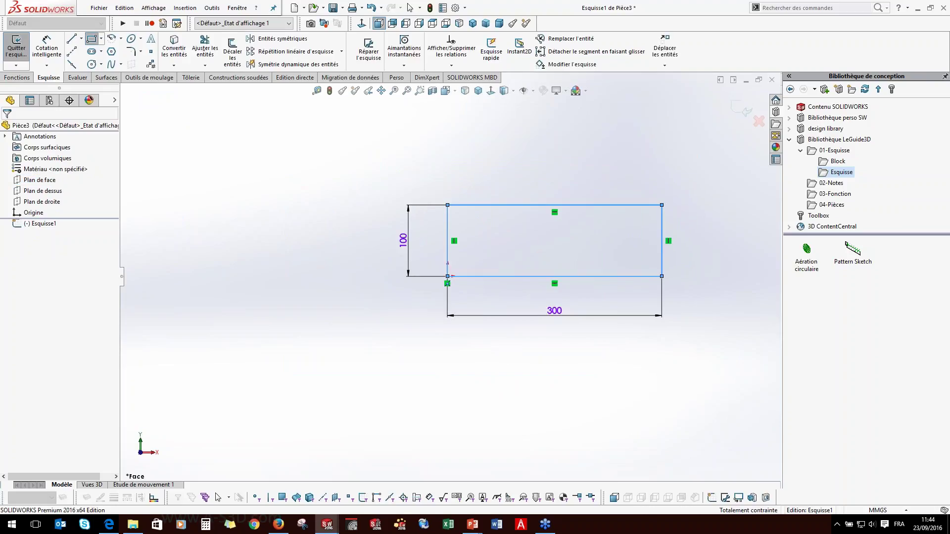
# Extrude the rectangle 5 mm into a flat plate.
pyautogui.moveTo(504, 176); pyautogui.dragTo(517, 119, button='right')
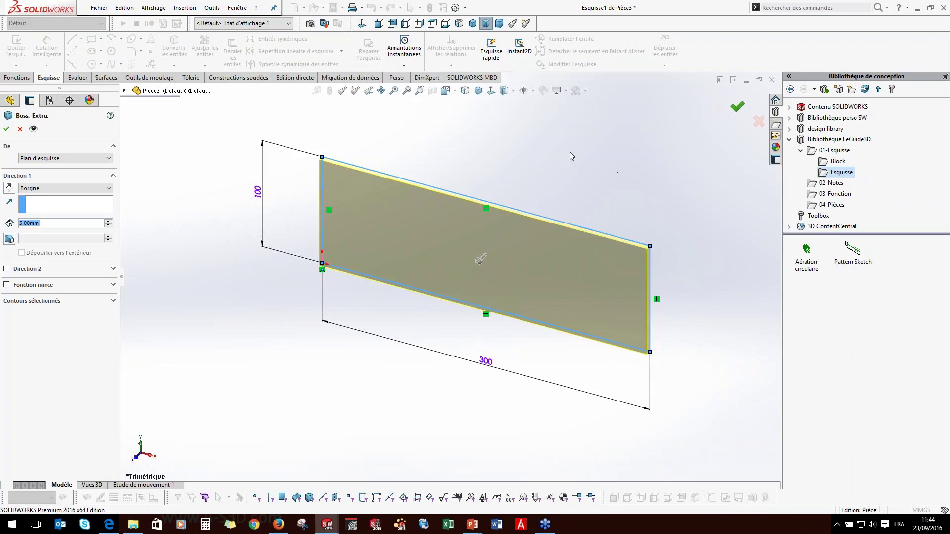
pyautogui.press('Return')
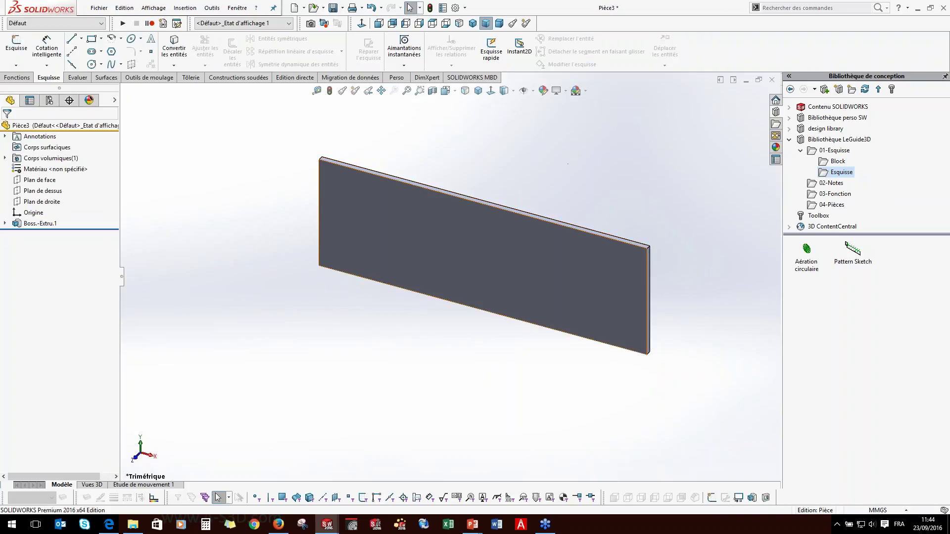
pyautogui.hotkey('ctrl', '1')
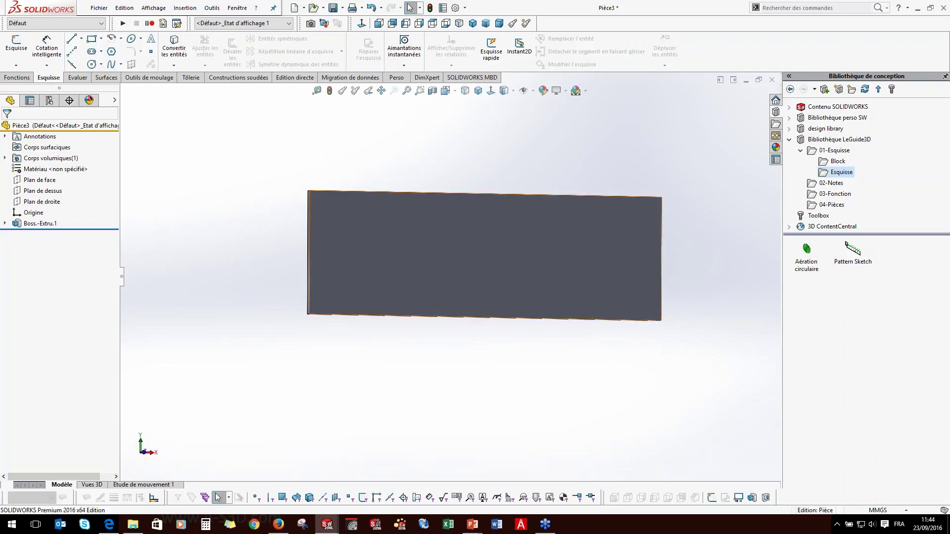
pyautogui.hotkey('ctrl', '8')
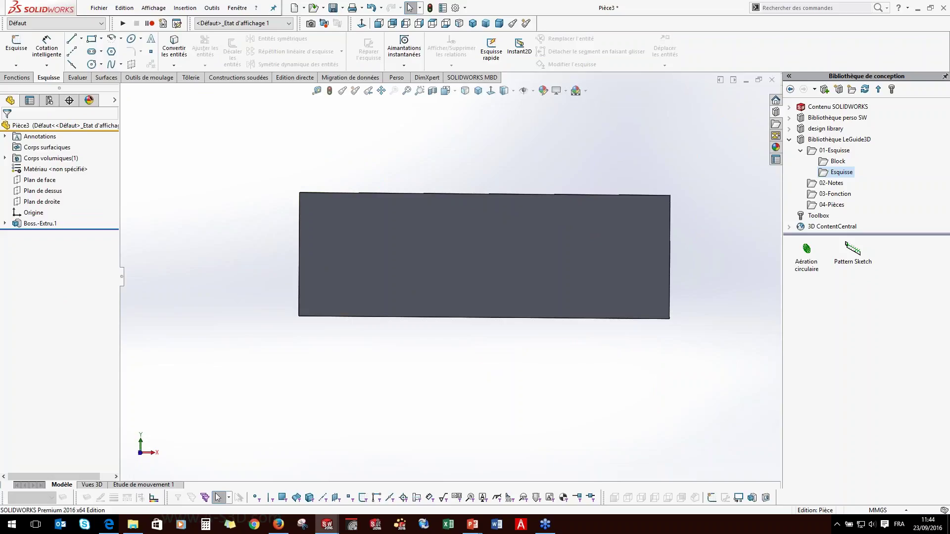
pyautogui.moveTo(860, 253)
pyautogui.mouseDown()
pyautogui.moveTo(802, 314)
pyautogui.moveTo(460, 242)
pyautogui.moveTo(413, 251)
pyautogui.moveTo(437, 253)
pyautogui.moveTo(441, 264)
pyautogui.moveTo(446, 257)
pyautogui.mouseUp()
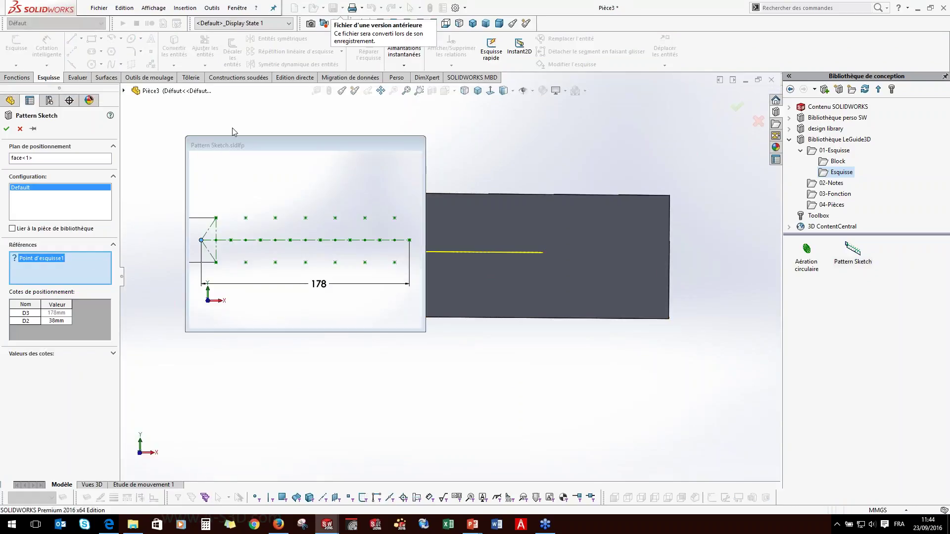
pyautogui.moveTo(510, 272)
pyautogui.keyDown('ctrl'); pyautogui.mouseDown(button='middle')
pyautogui.moveTo(597, 320)
pyautogui.moveTo(758, 319)
pyautogui.mouseUp(button='middle'); pyautogui.keyUp('ctrl')
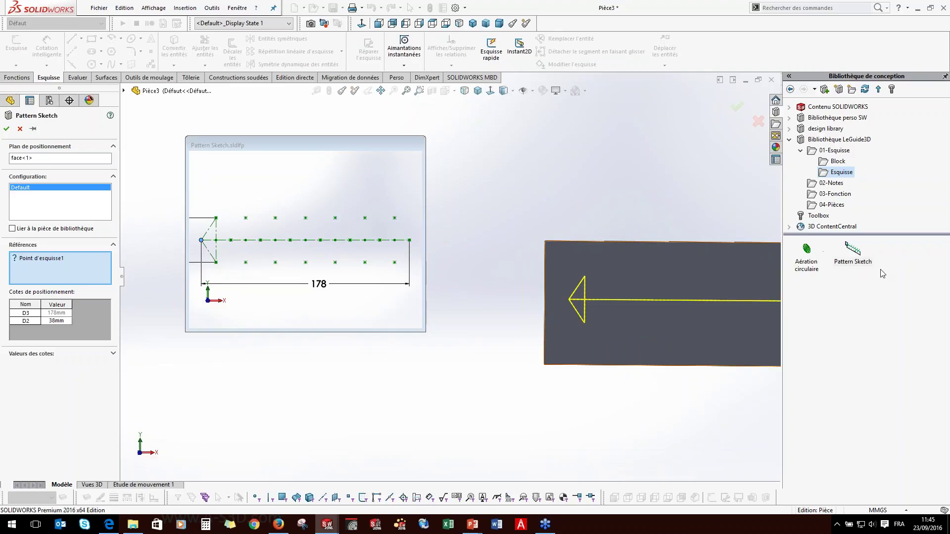
pyautogui.rightClick(546, 305)
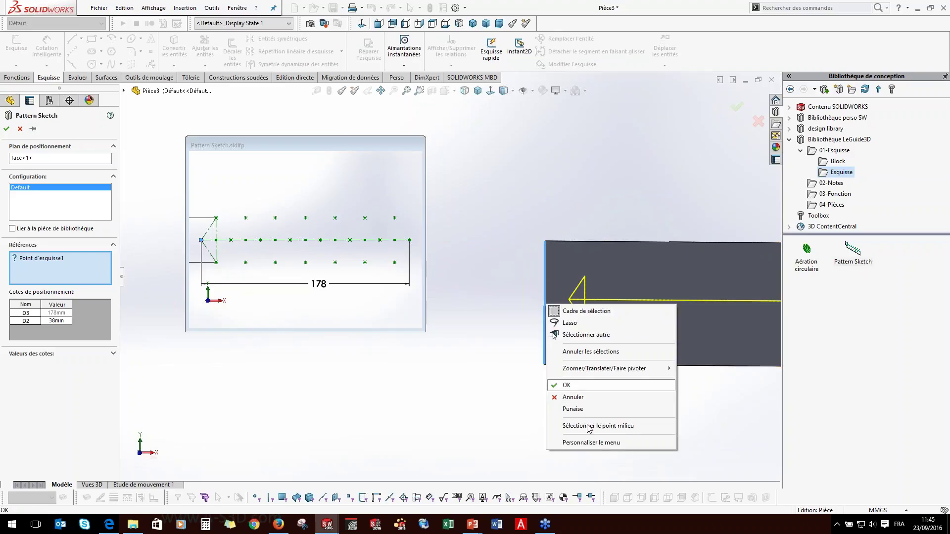
pyautogui.click(589, 428)
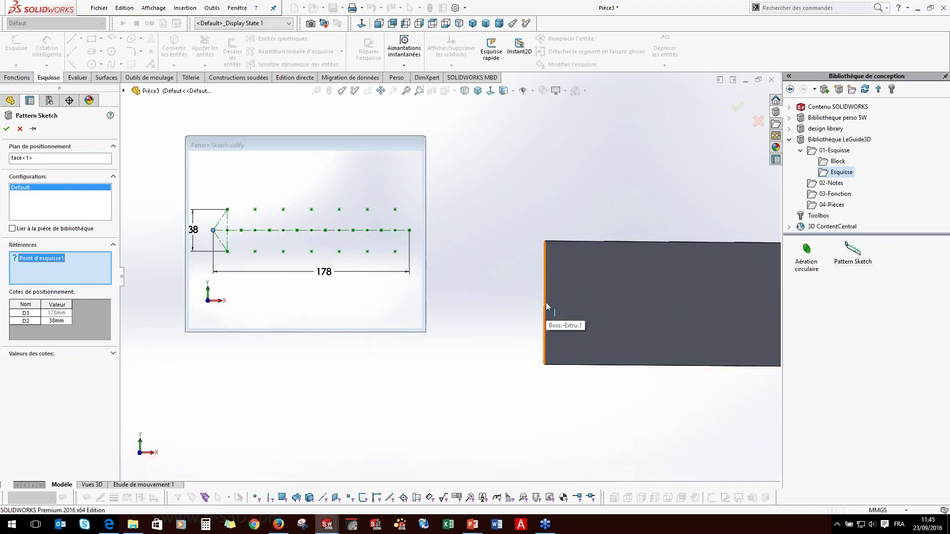
pyautogui.click(20, 129)
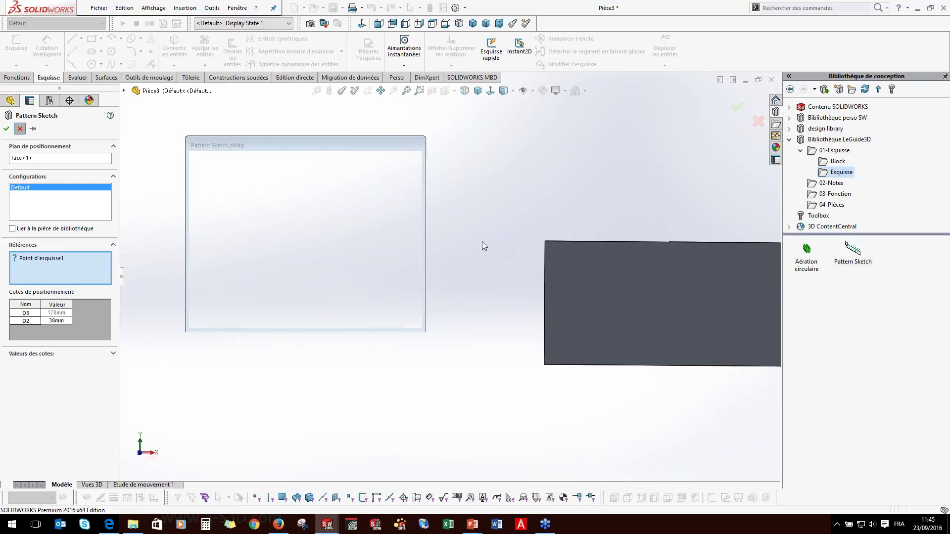
# Start a sketch on the plate's front face, place a point at the midpoint of its left edge, and exit the sketch.
pyautogui.click(605, 303)
pyautogui.click(648, 260)
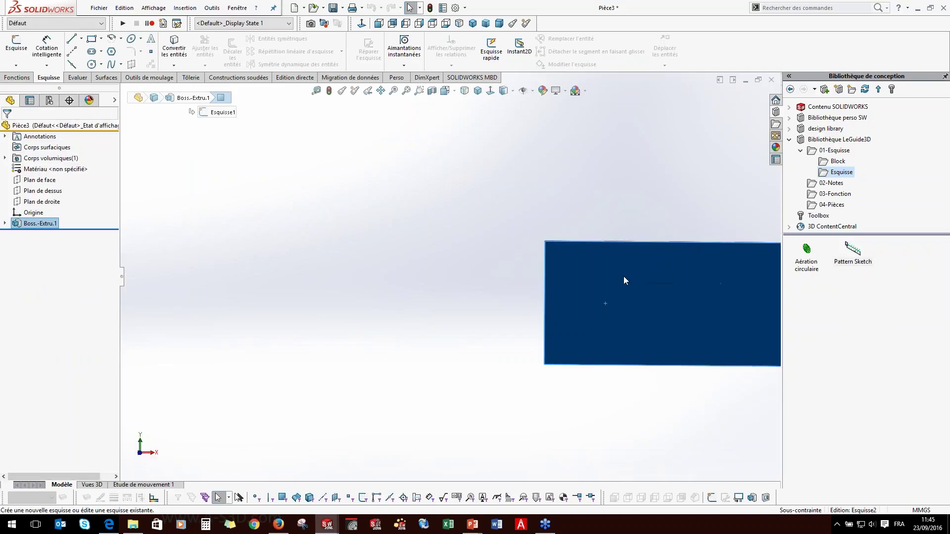
pyautogui.click(151, 52)
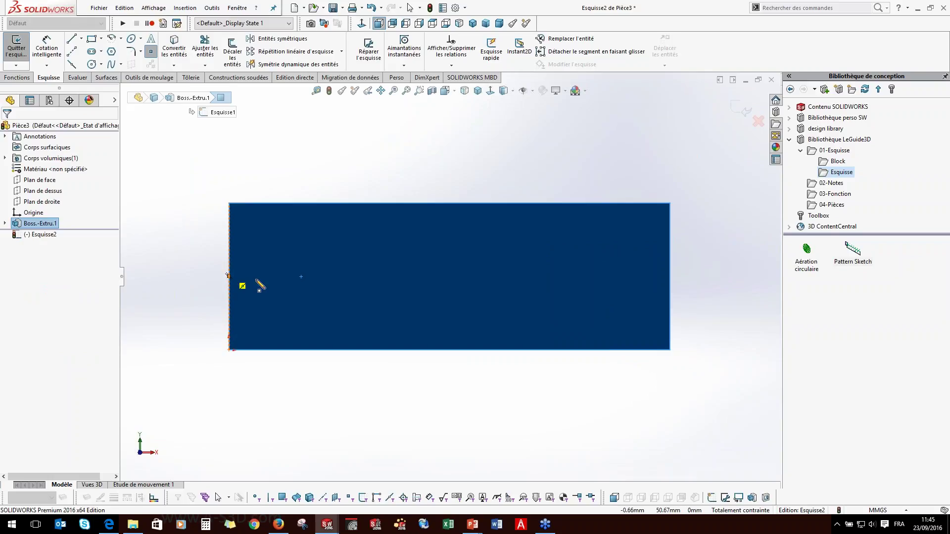
pyautogui.click(229, 276)
pyautogui.click(740, 120)
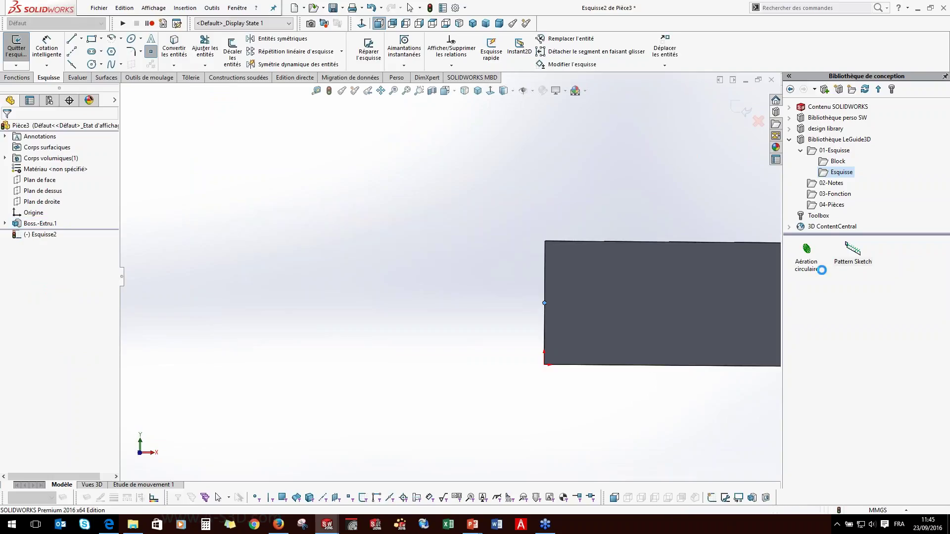
# Insert the Pattern Sketch library feature on the plate's front face, using the midpoint sketch point as its Point d'esquisse1 reference.
pyautogui.moveTo(849, 261)
pyautogui.mouseDown()
pyautogui.moveTo(625, 309)
pyautogui.moveTo(544, 310)
pyautogui.mouseUp()
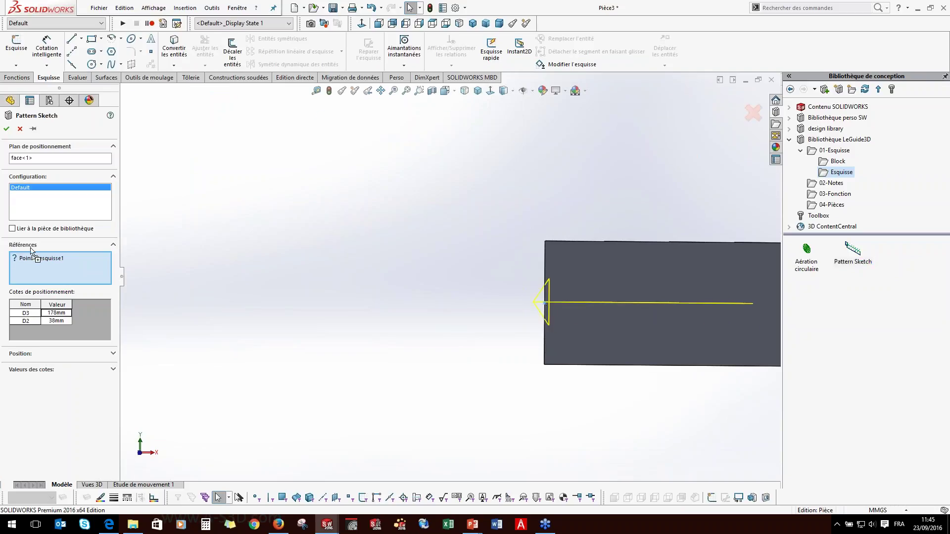
pyautogui.click(36, 262)
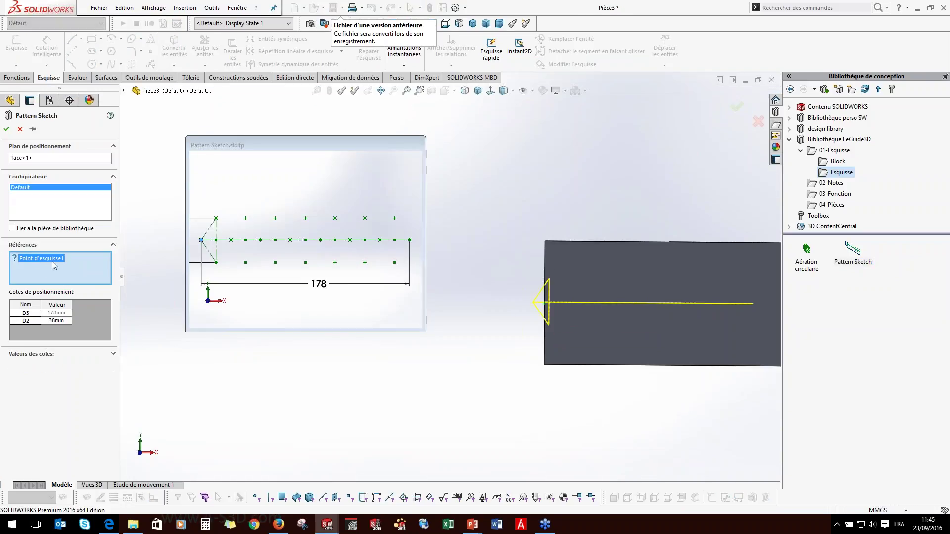
pyautogui.click(544, 303)
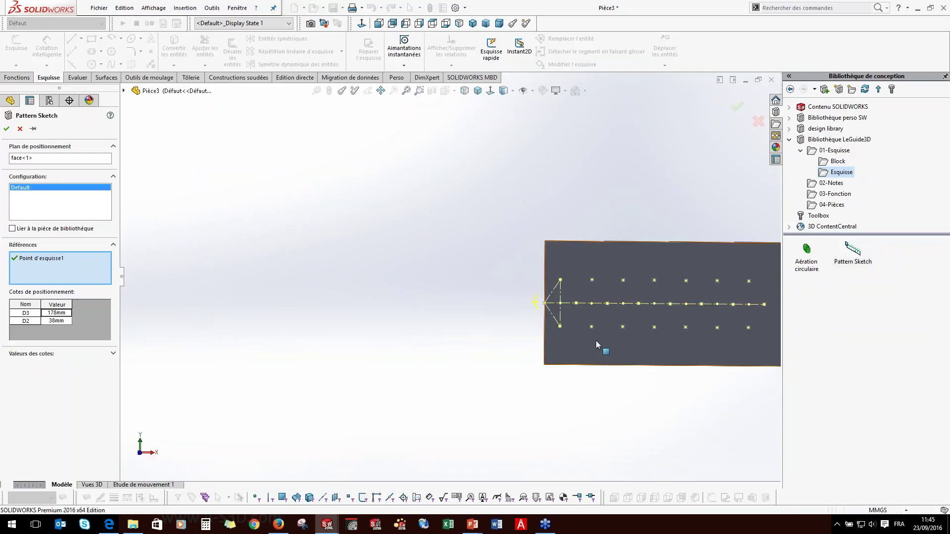
pyautogui.click(6, 129)
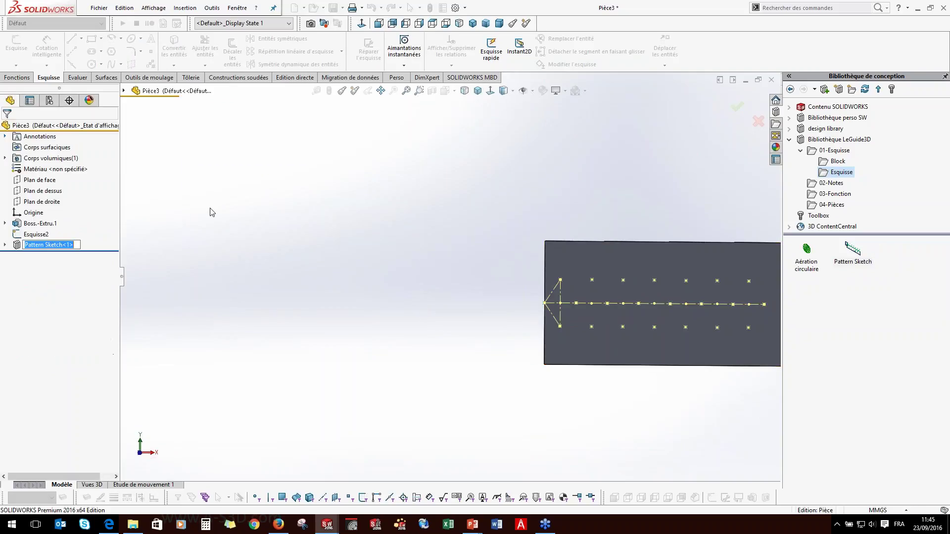
pyautogui.scroll(-3, 604, 321)
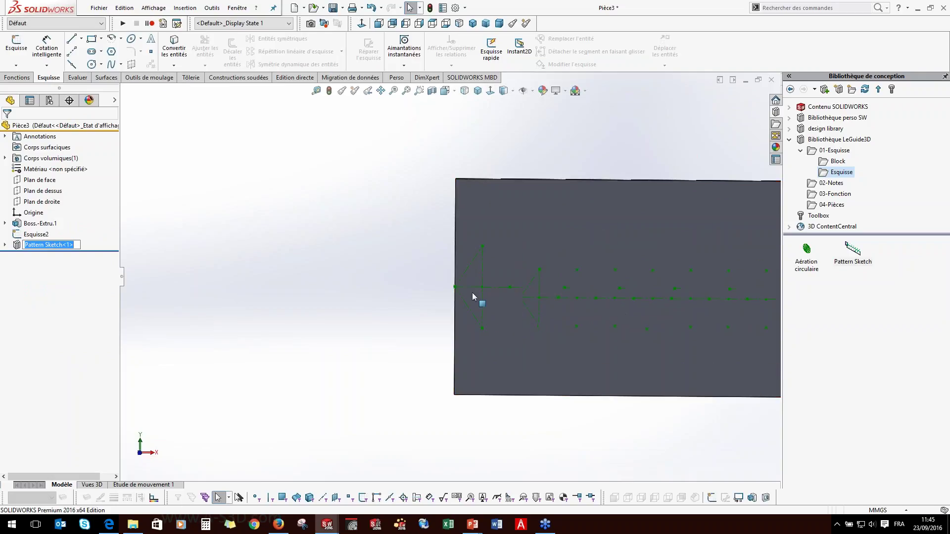
pyautogui.scroll(3, 574, 319)
pyautogui.scroll(-2, 631, 304)
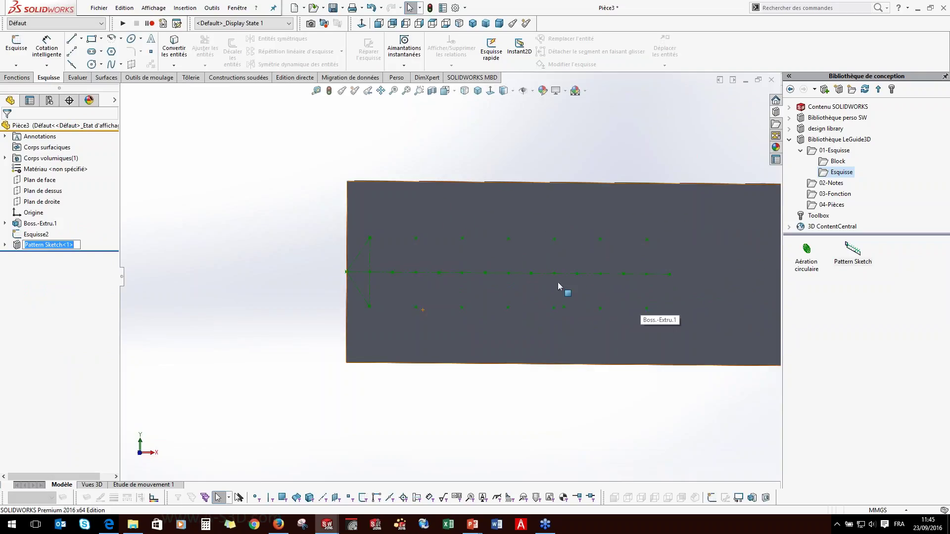
pyautogui.scroll(-2, 557, 286)
pyautogui.scroll(1, 584, 298)
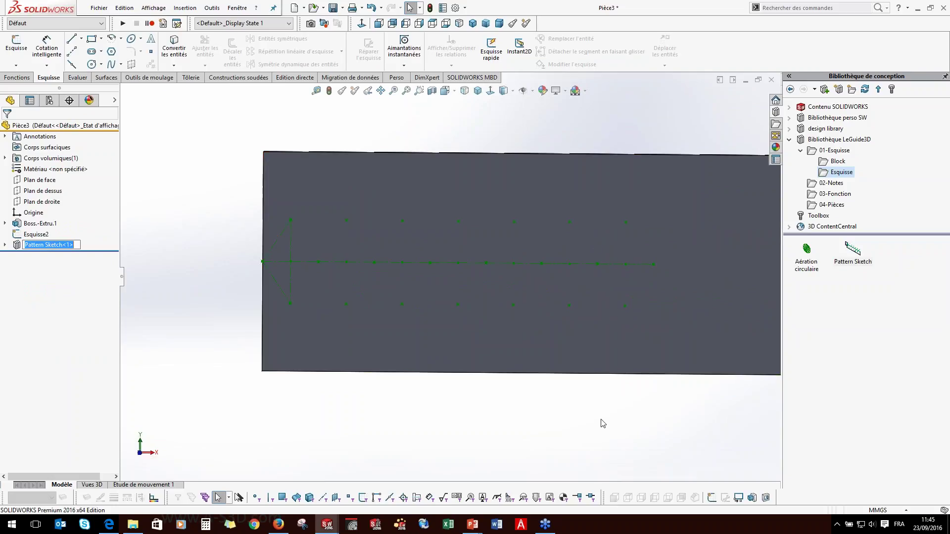
pyautogui.scroll(4, 535, 277)
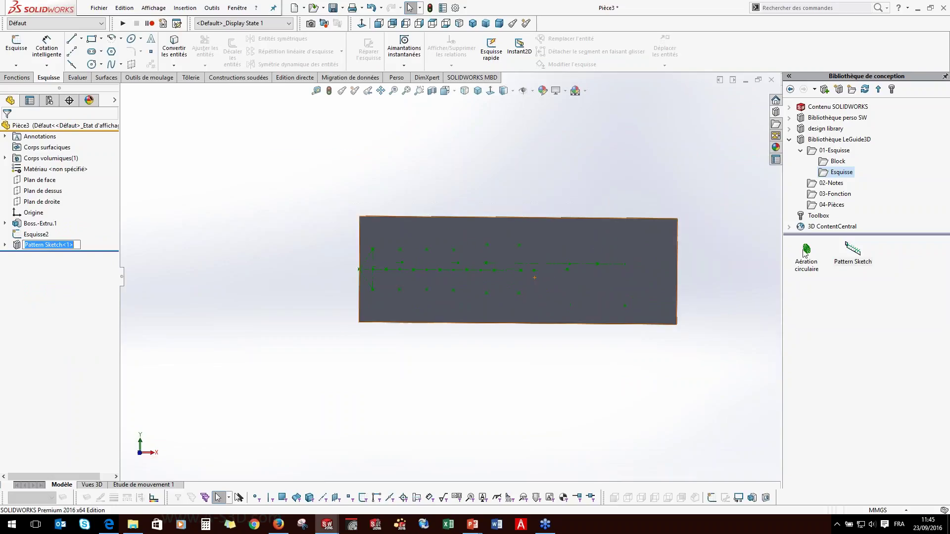
# Open the Aération circulaire library part and check its placement references, Plan de face and Point d'esquisse1.
pyautogui.moveTo(807, 245); pyautogui.dragTo(807, 249)
pyautogui.moveTo(657, 295); pyautogui.dragTo(620, 296)
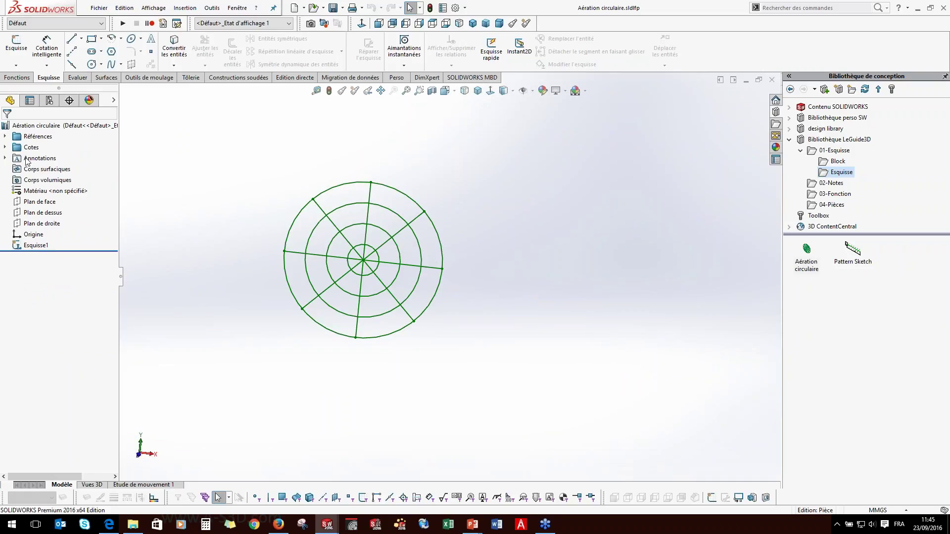
pyautogui.click(5, 137)
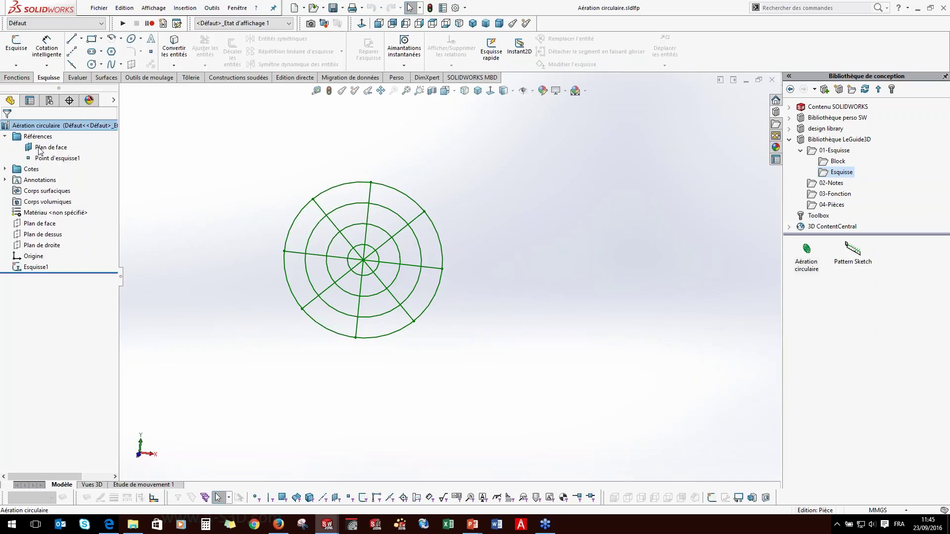
pyautogui.click(38, 148)
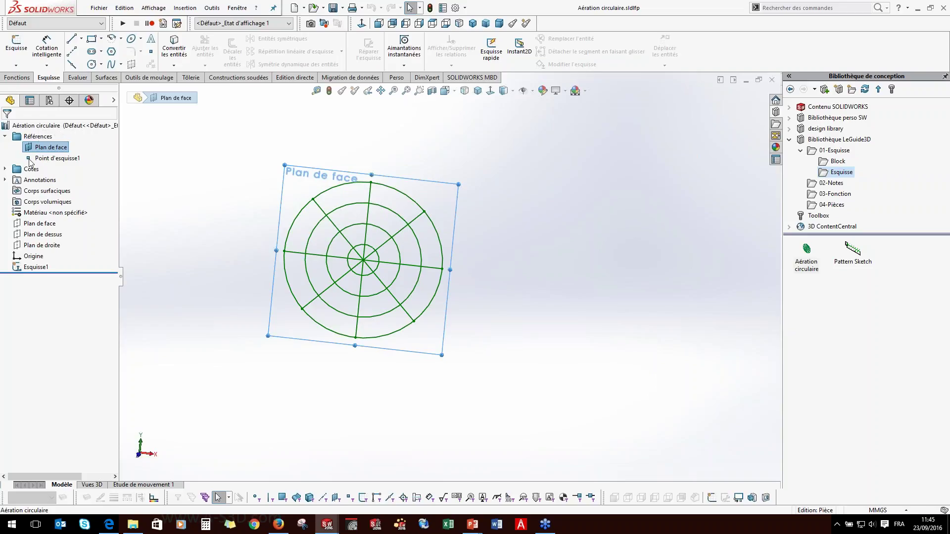
pyautogui.click(34, 160)
pyautogui.click(259, 185)
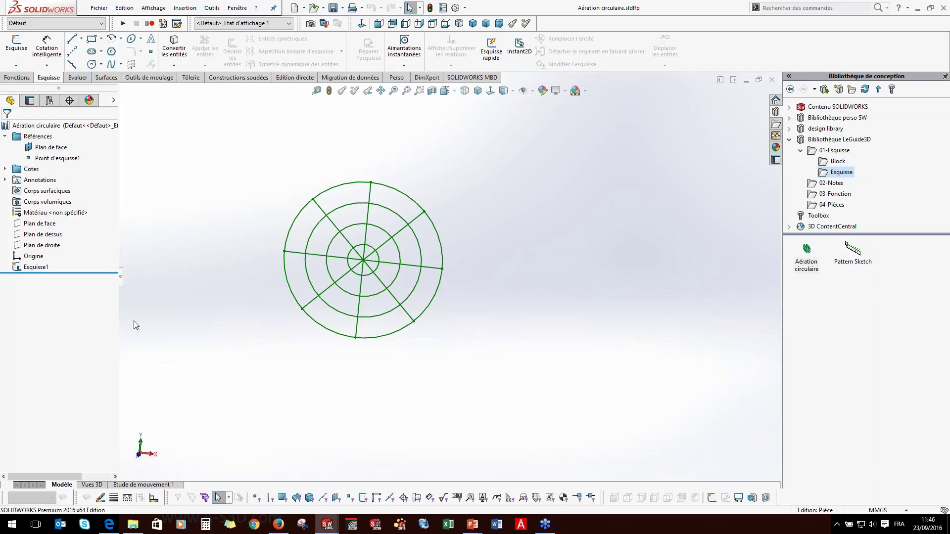
# Edit Esquisse1 of the library part and delete the relations that fix the vent's centre to the origin.
pyautogui.click(36, 268)
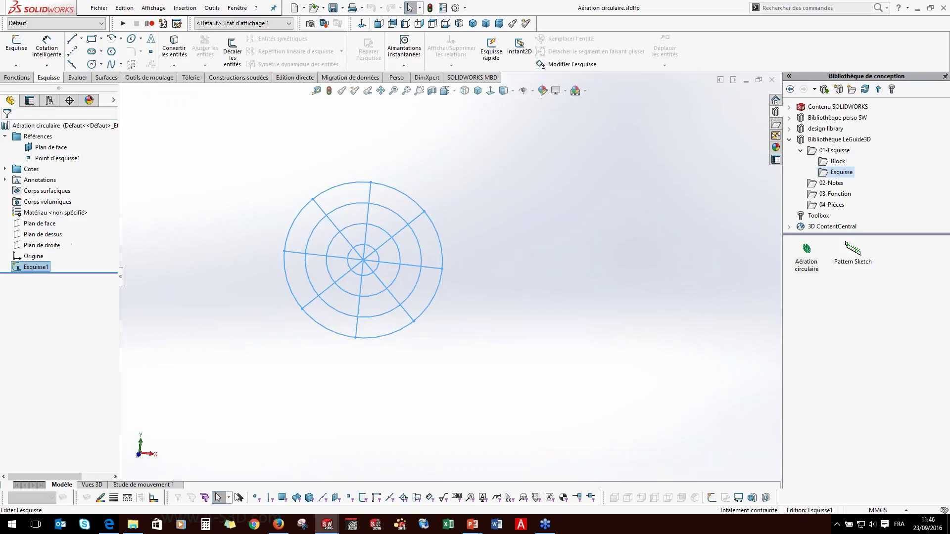
pyautogui.scroll(-3, 389, 271)
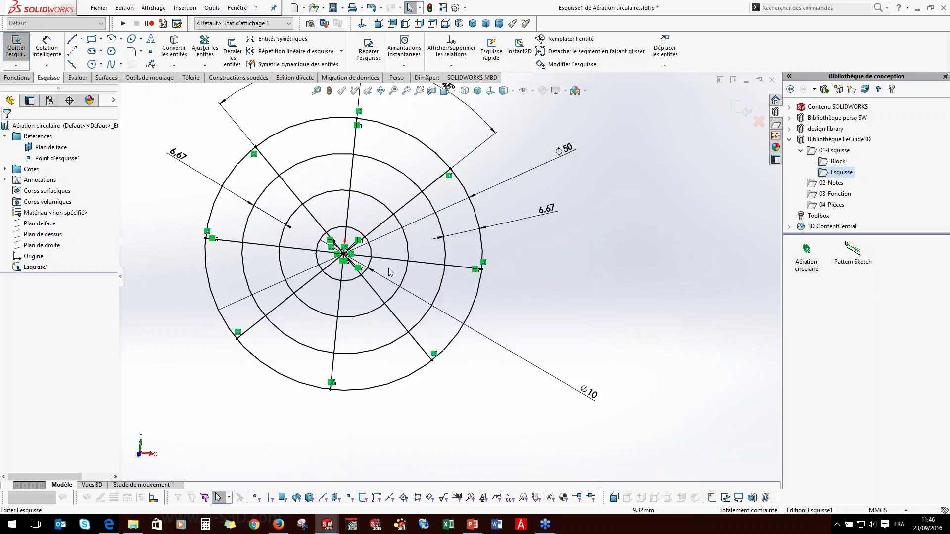
pyautogui.scroll(-2, 390, 271)
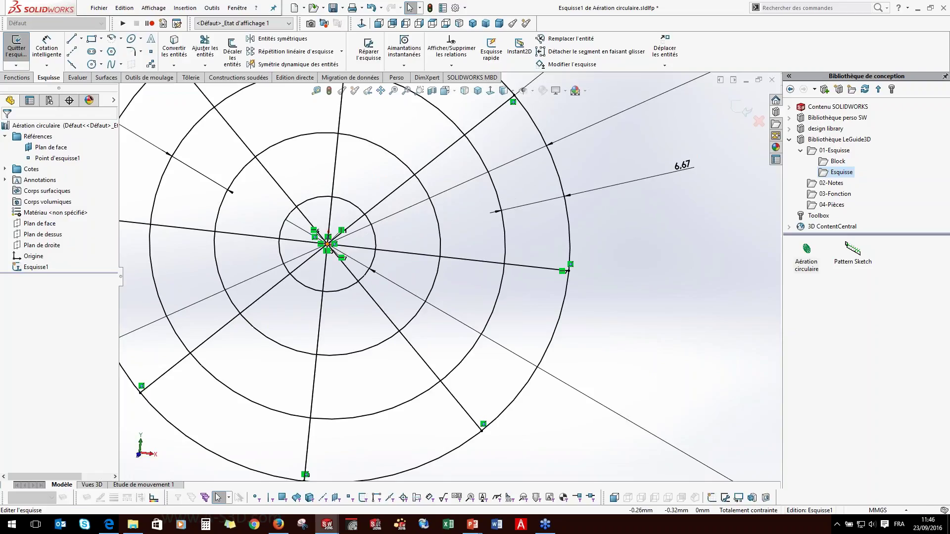
pyautogui.click(332, 249)
pyautogui.keyDown('ctrl'); pyautogui.click(311, 258); pyautogui.keyUp('ctrl')
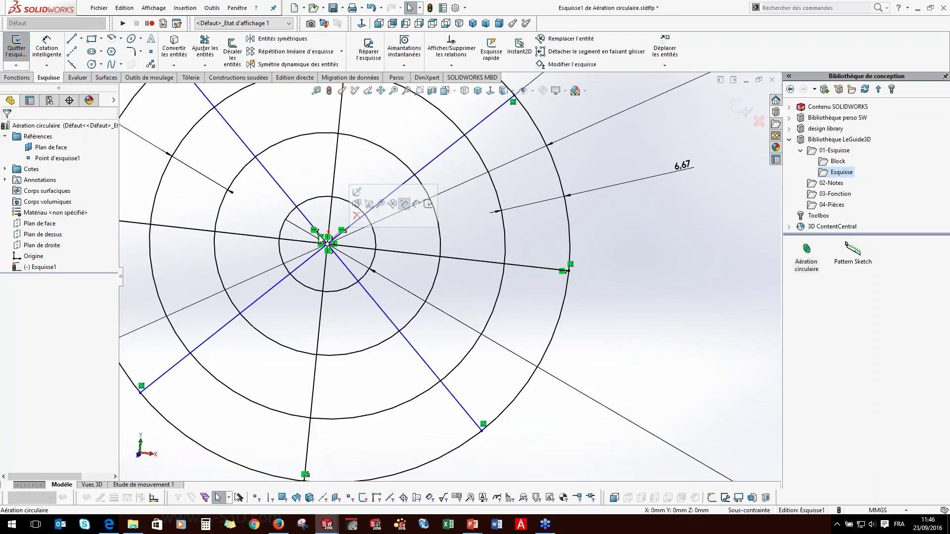
pyautogui.hotkey('ctrl', 'a')
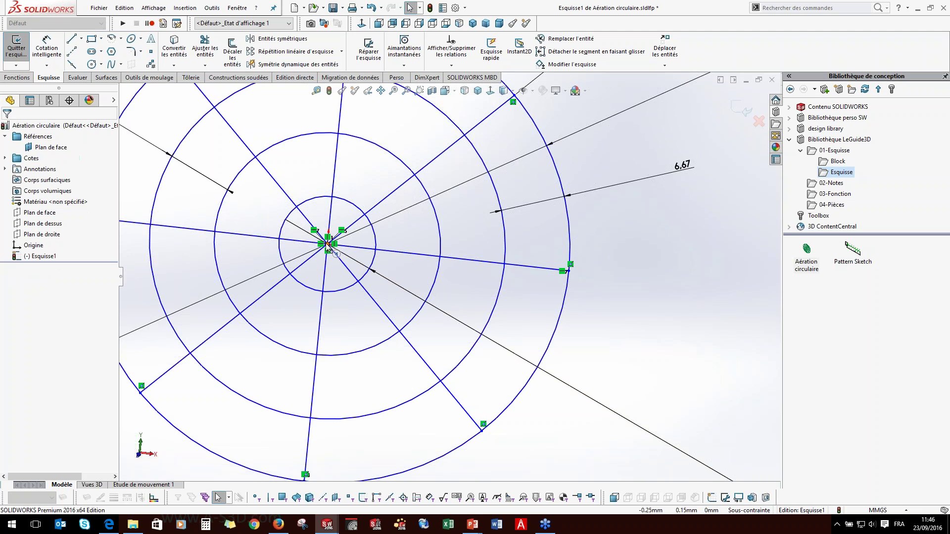
# Shift the centre of the vent's concentric circles to the right of the diagonal lines' intersection and exit the sketch.
pyautogui.moveTo(340, 249); pyautogui.dragTo(439, 248)
pyautogui.scroll(1, 697, 316)
pyautogui.scroll(9, 696, 316)
pyautogui.click(745, 110)
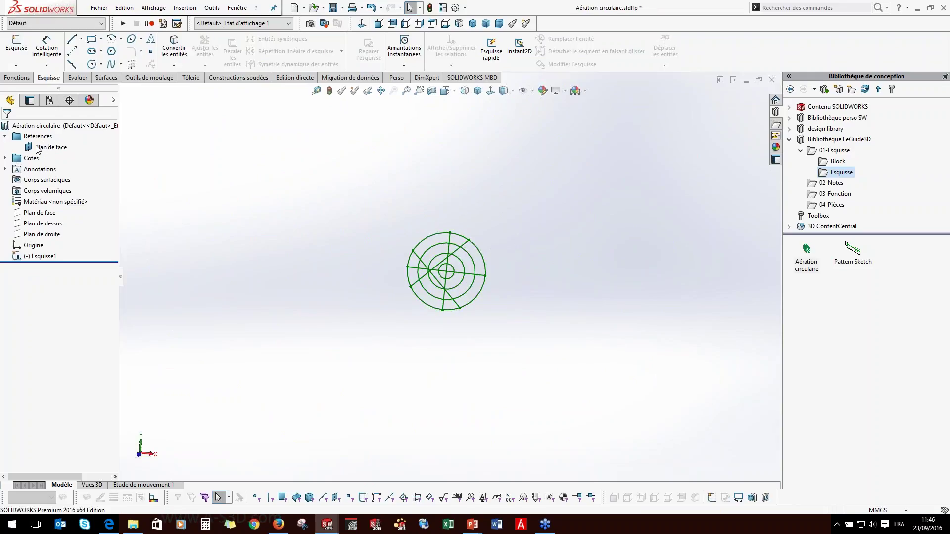
# Close the Aération circulaire library part, saving all modifications.
pyautogui.scroll(-3, 431, 285)
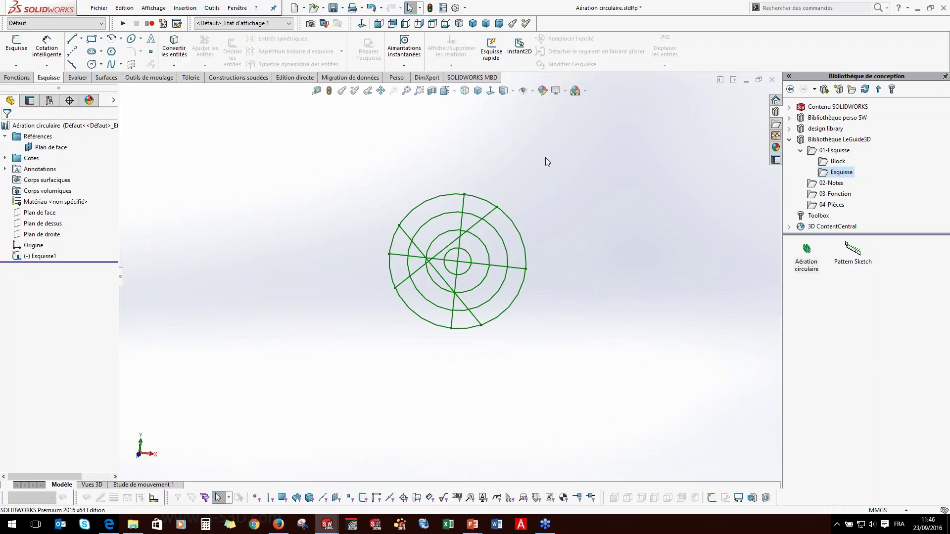
pyautogui.click(771, 79)
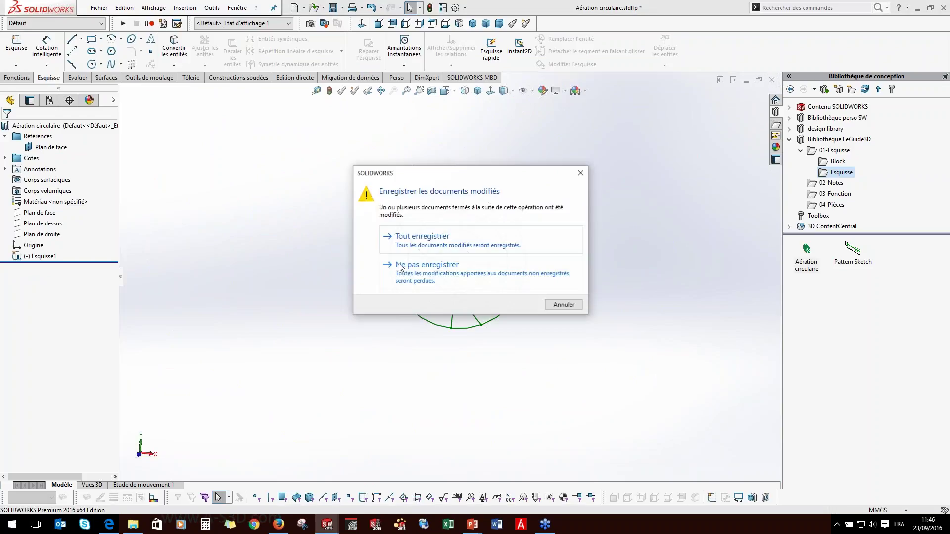
pyautogui.click(407, 239)
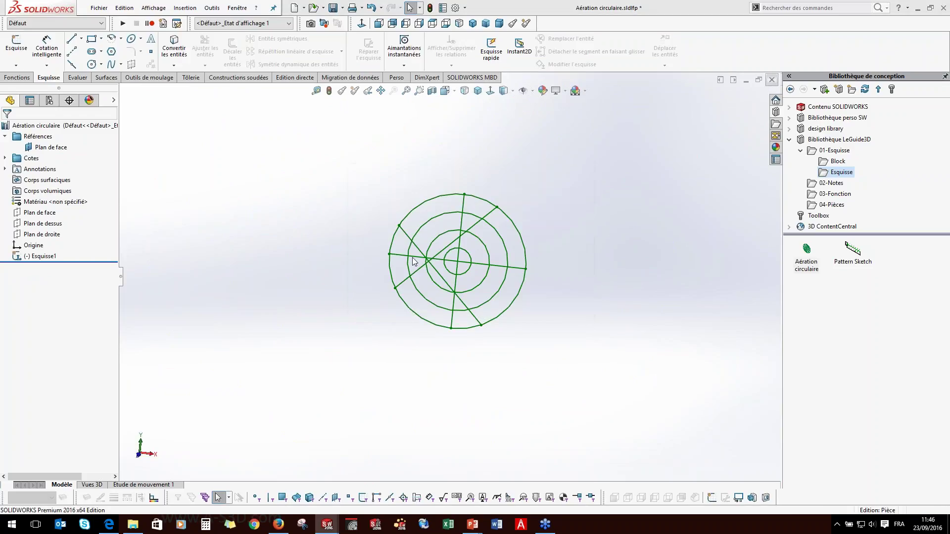
# Insert the Aération circulaire library sketch on the plate's front face, near its right end.
pyautogui.moveTo(808, 255); pyautogui.dragTo(608, 277)
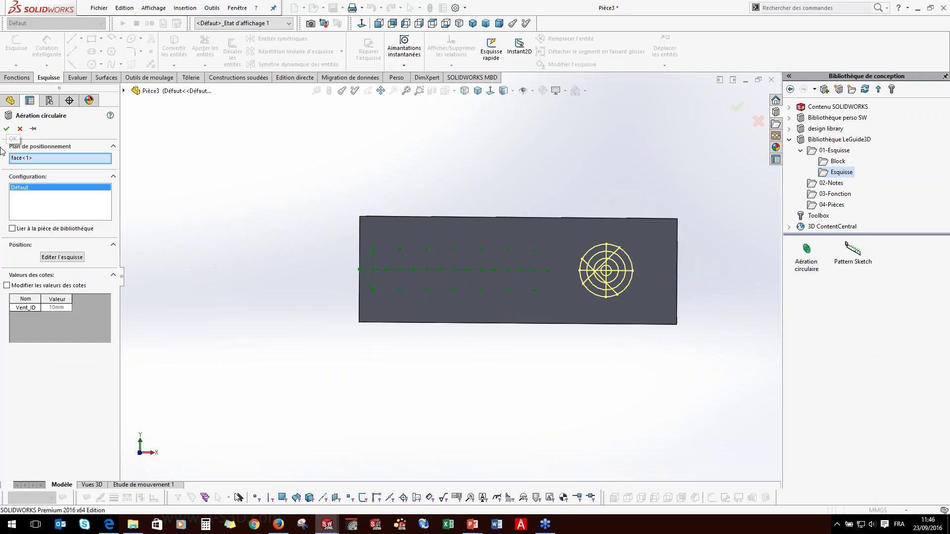
pyautogui.click(6, 128)
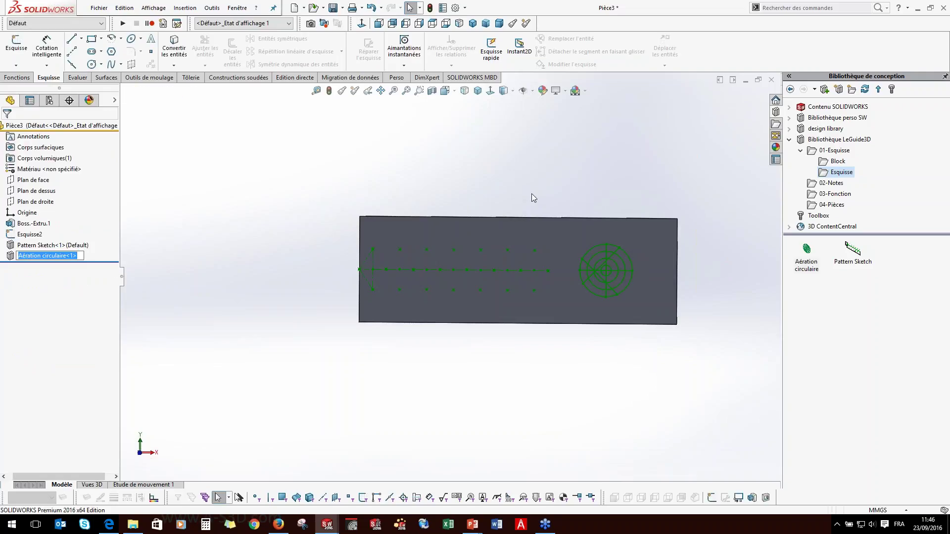
# Keep the default name for the inserted Aération circulaire feature.
pyautogui.click(716, 327)
pyautogui.scroll(-3, 714, 273)
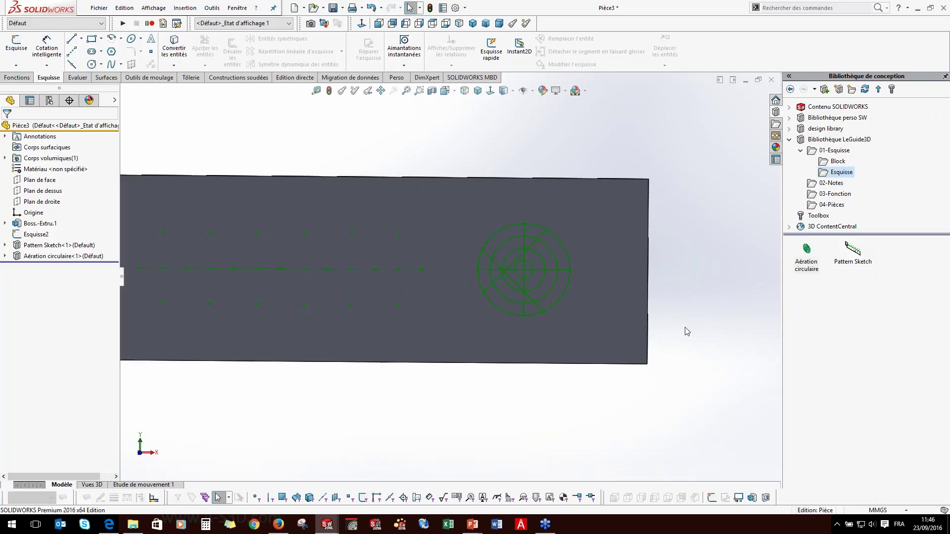
pyautogui.scroll(2, 458, 345)
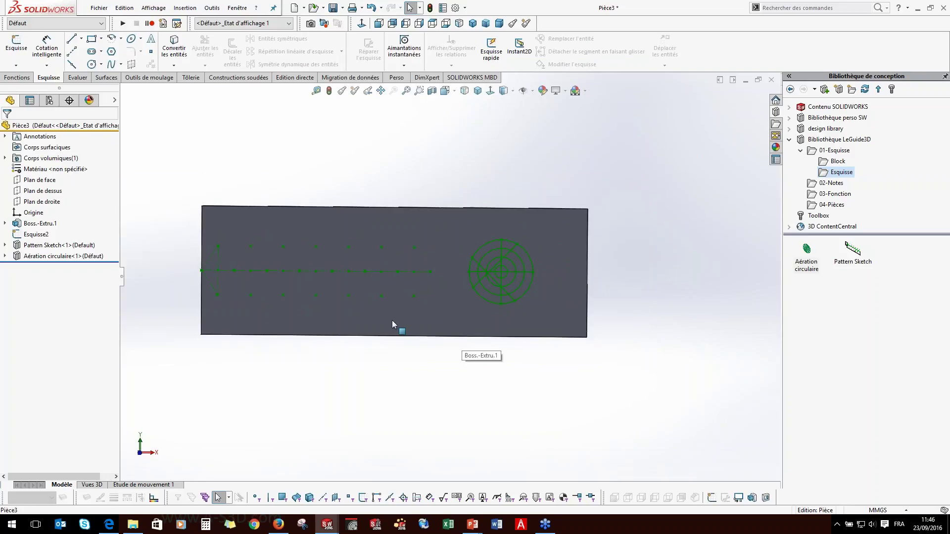
# Sketch a horizontal slot about 23 mm between centres on the plate's front face near its lower edge and exit the sketch.
pyautogui.click(392, 322)
pyautogui.click(431, 278)
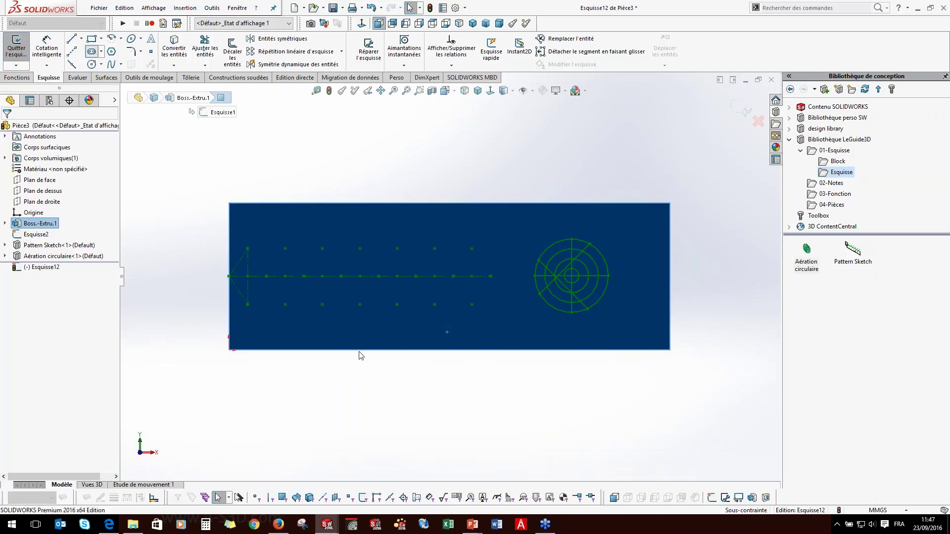
pyautogui.click(384, 331)
pyautogui.click(417, 331)
pyautogui.click(417, 338)
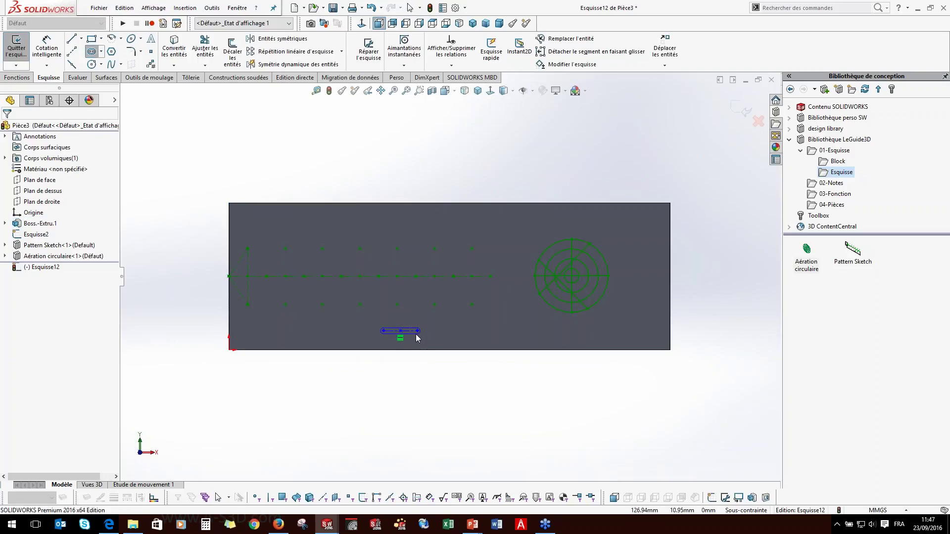
pyautogui.click(416, 340)
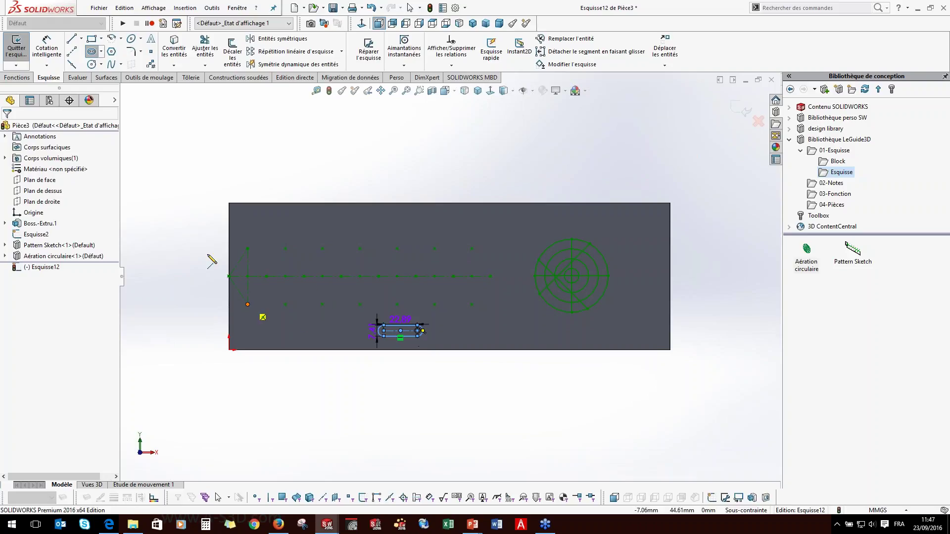
pyautogui.click(16, 51)
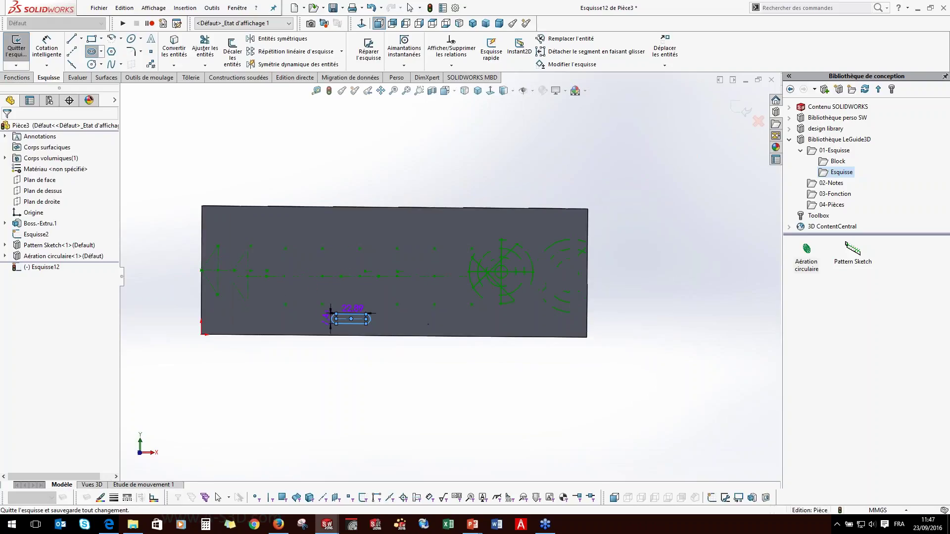
# Try to add the plate's slot sketch to the Esquisse library folder as Rainure, with file type Lib Feat Part (*.sldlfp).
pyautogui.scroll(-2, 319, 330)
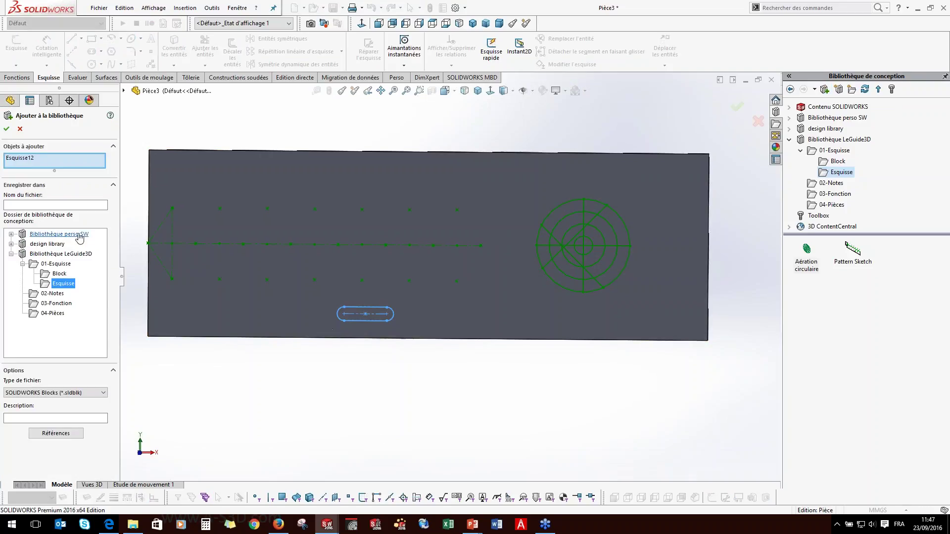
pyautogui.click(42, 206)
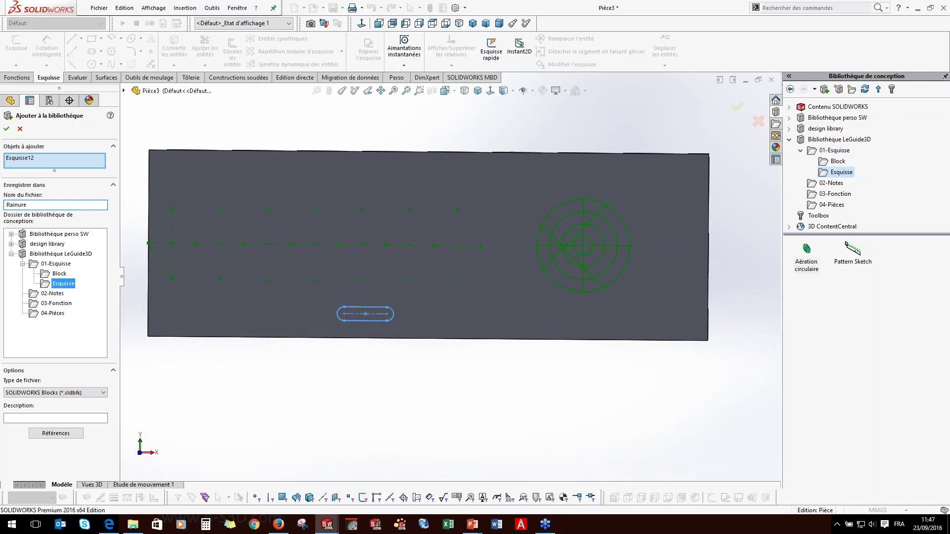
pyautogui.click(39, 418)
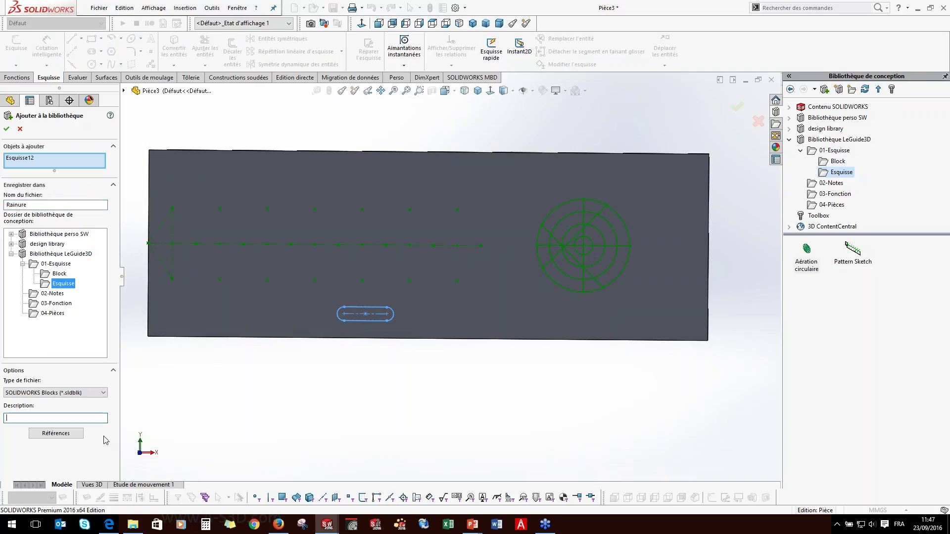
pyautogui.click(52, 393)
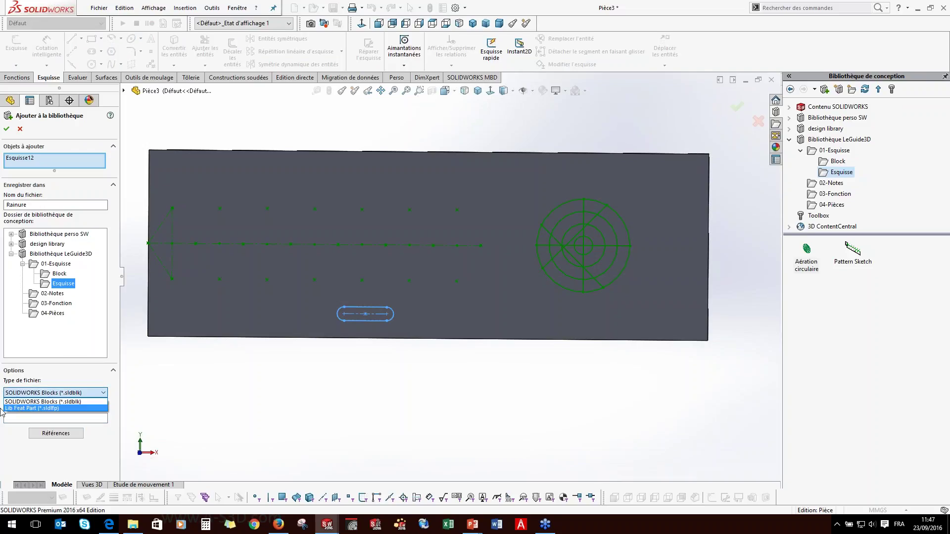
pyautogui.click(42, 409)
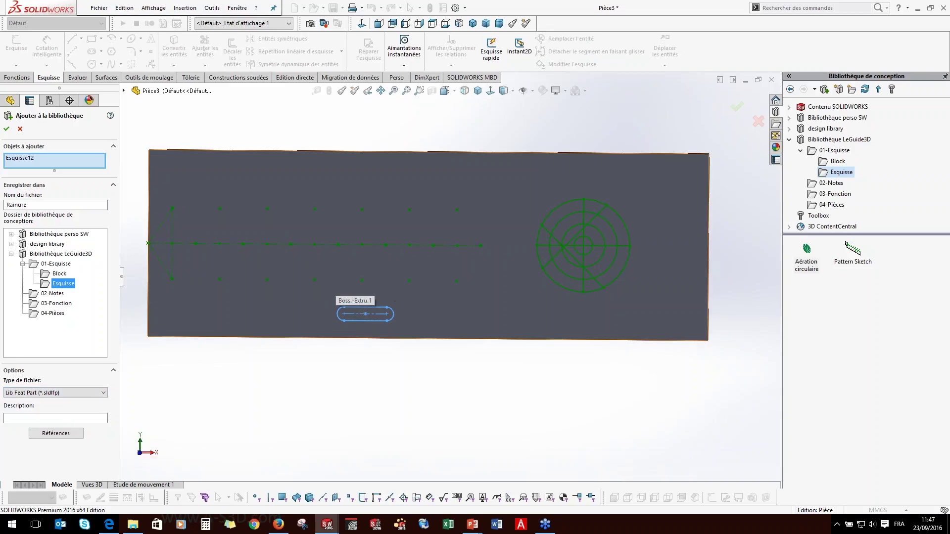
pyautogui.click(7, 129)
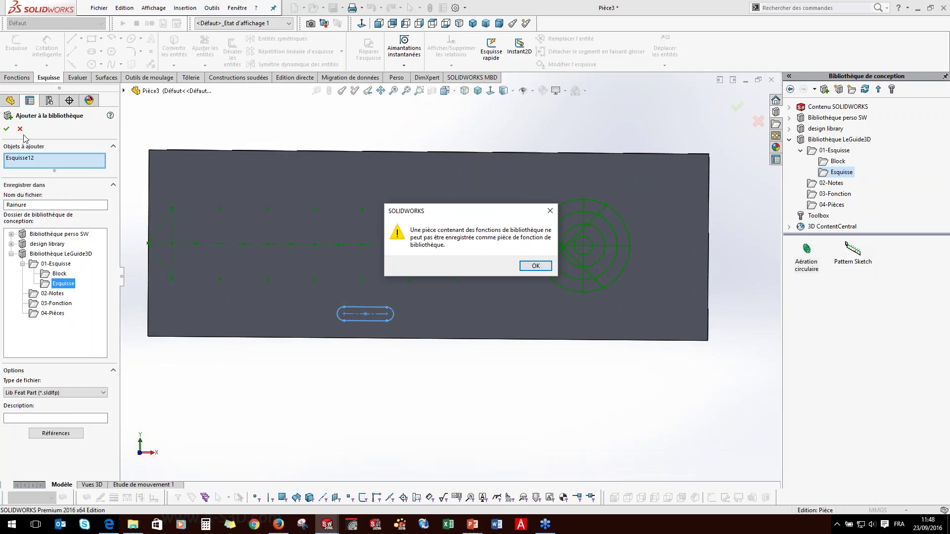
pyautogui.click(537, 266)
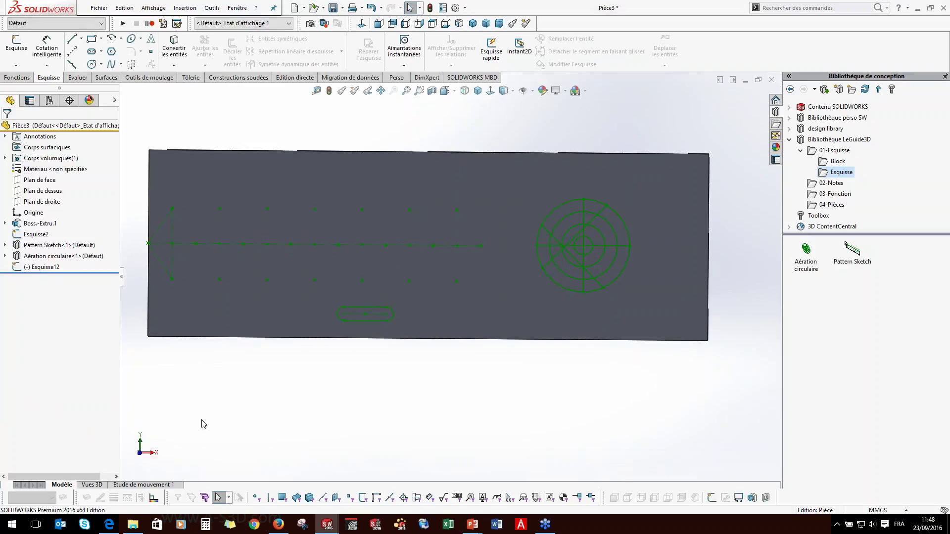
# Delete the slot sketch Esquisse12 from the plate part.
pyautogui.scroll(3, 449, 276)
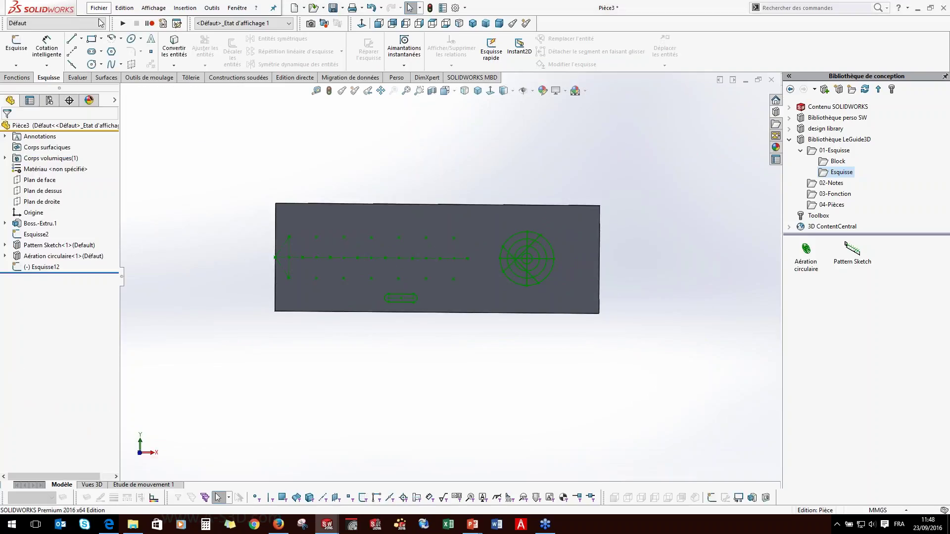
pyautogui.click(37, 267)
pyautogui.press('Delete')
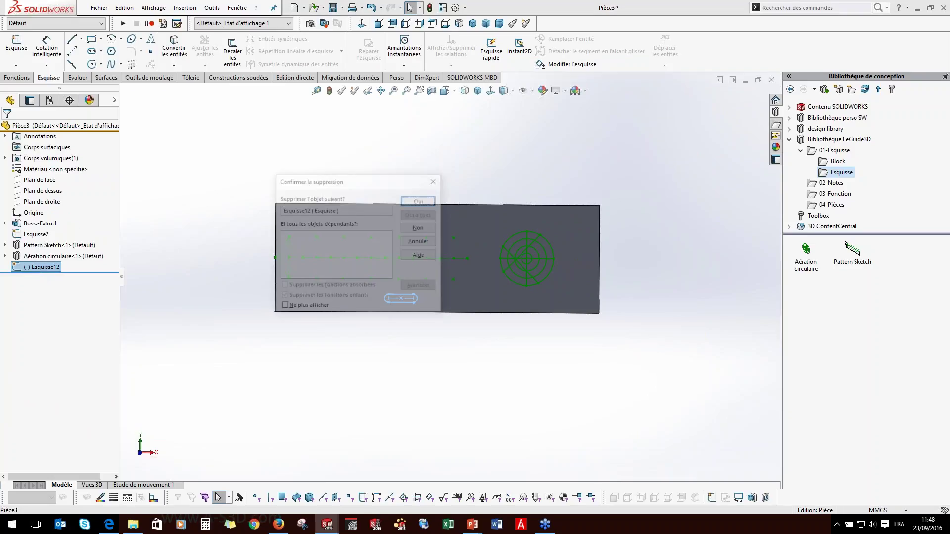
pyautogui.press('Return')
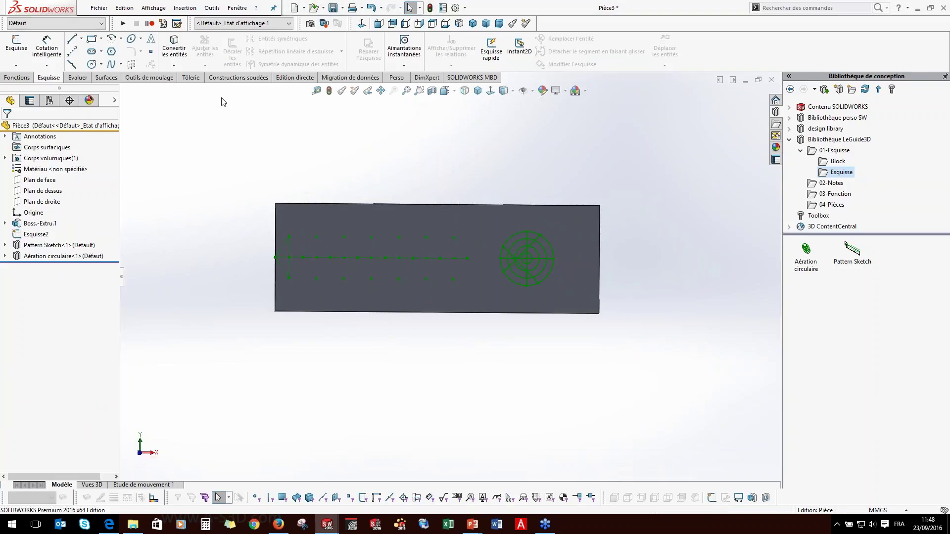
# Create a new part document.
pyautogui.click(99, 7)
pyautogui.click(123, 25)
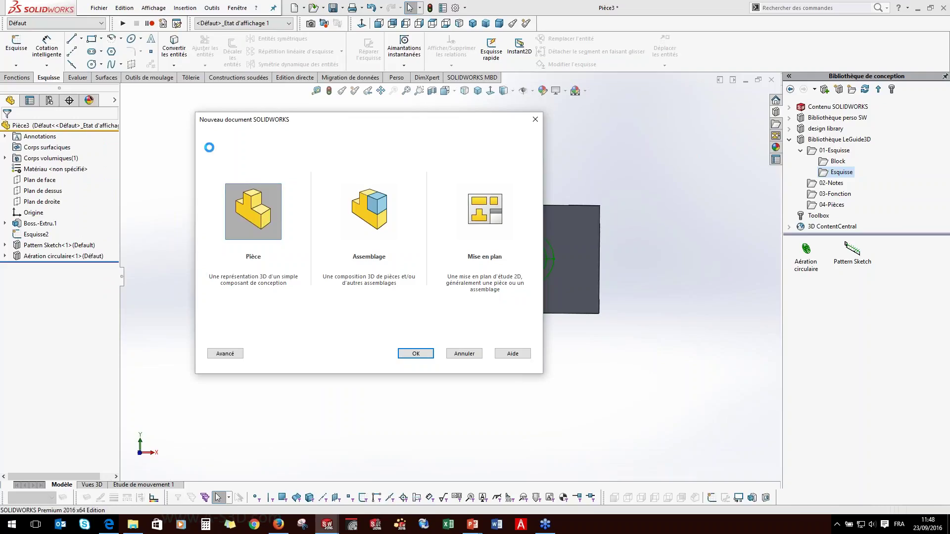
pyautogui.doubleClick(264, 204)
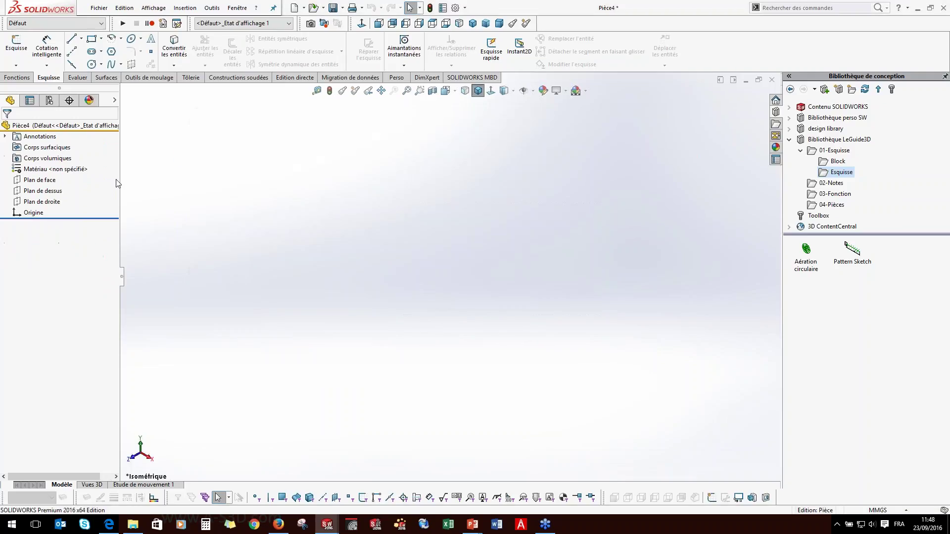
# Sketch a horizontal slot on Plan de face, about 31 mm between centres and 13 mm wide, and exit the sketch.
pyautogui.click(40, 179)
pyautogui.click(52, 167)
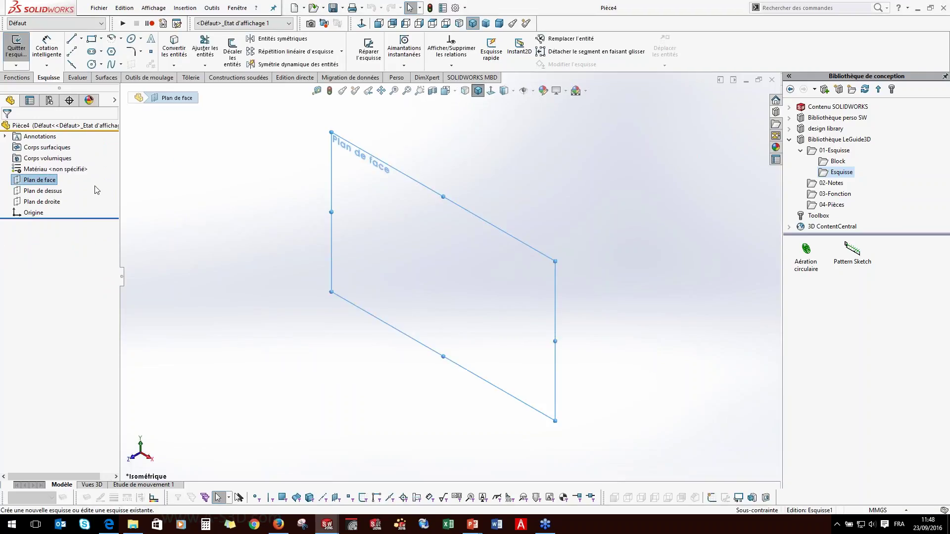
pyautogui.click(476, 239)
pyautogui.click(530, 239)
pyautogui.click(530, 251)
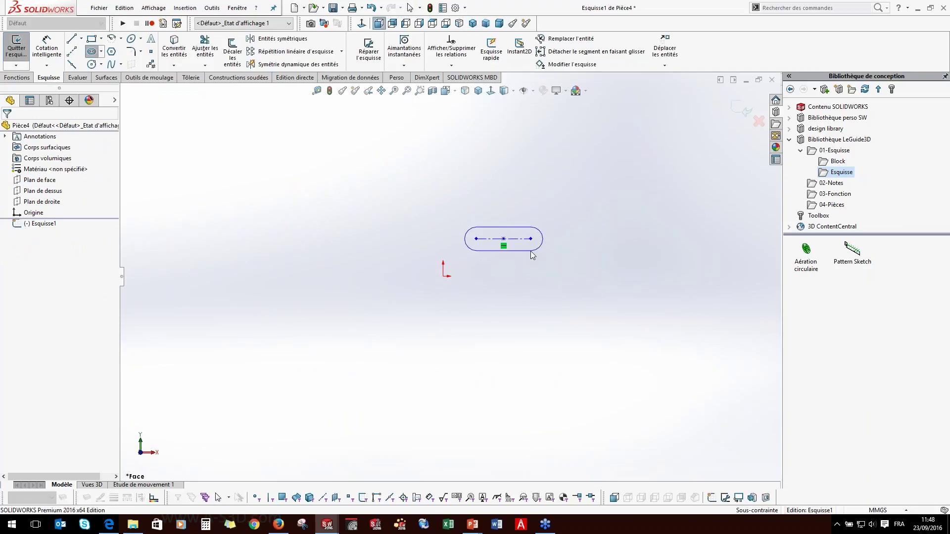
pyautogui.press('Escape')
pyautogui.click(747, 113)
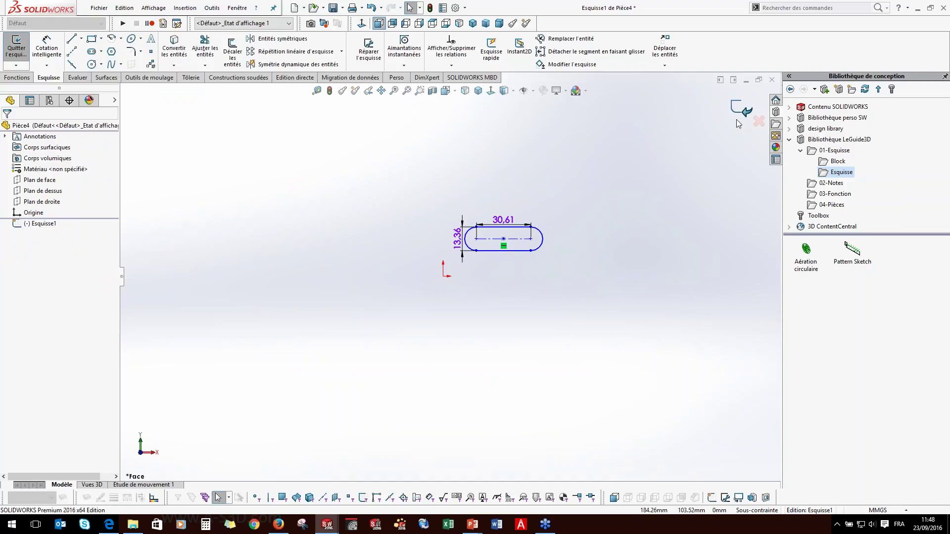
# Add the slot sketch to the Esquisse library folder as Lib Feat Part (*.sldlfp) Rainure, and close the source part without saving.
pyautogui.click(17, 223)
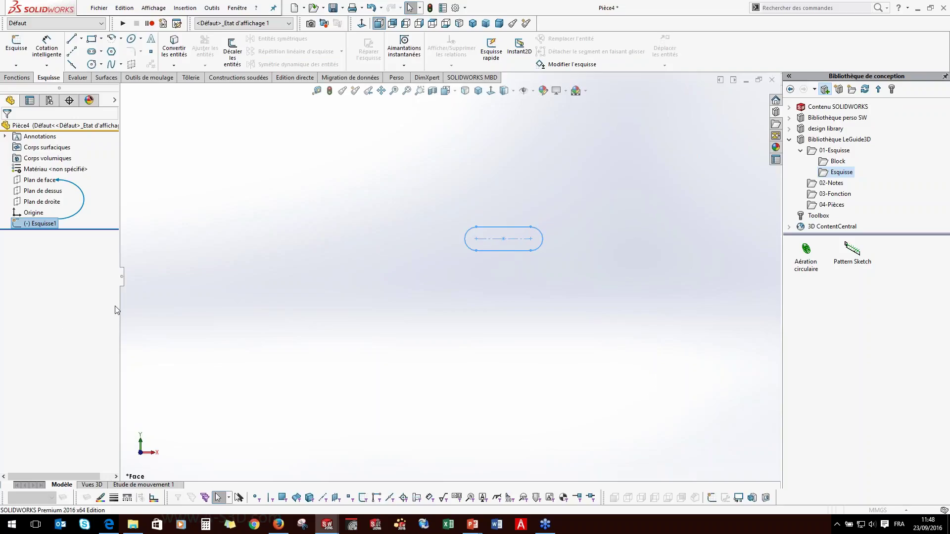
pyautogui.click(45, 392)
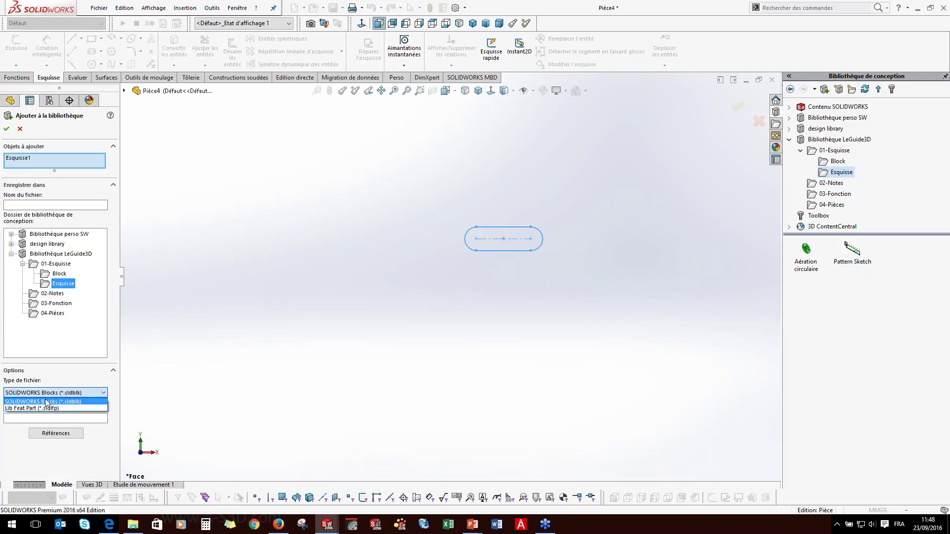
pyautogui.click(44, 403)
pyautogui.click(35, 416)
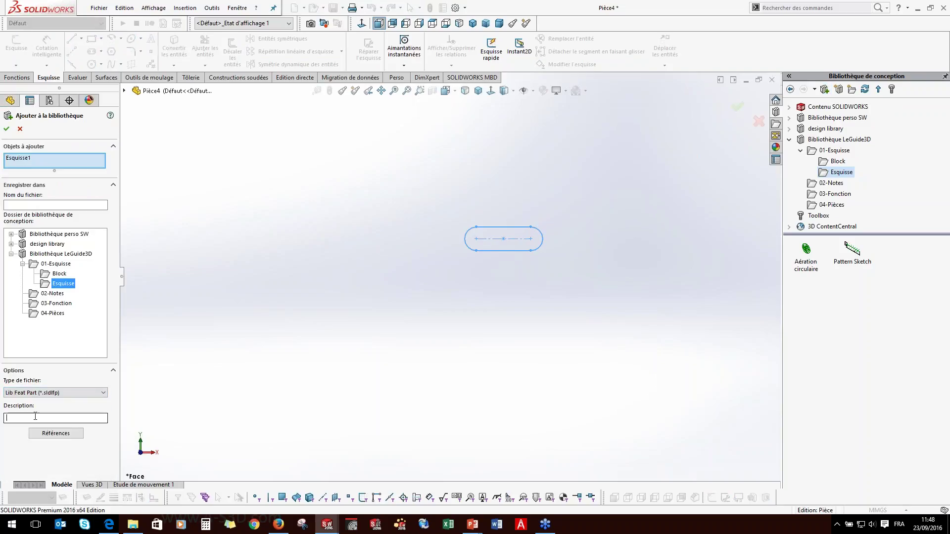
pyautogui.click(45, 205)
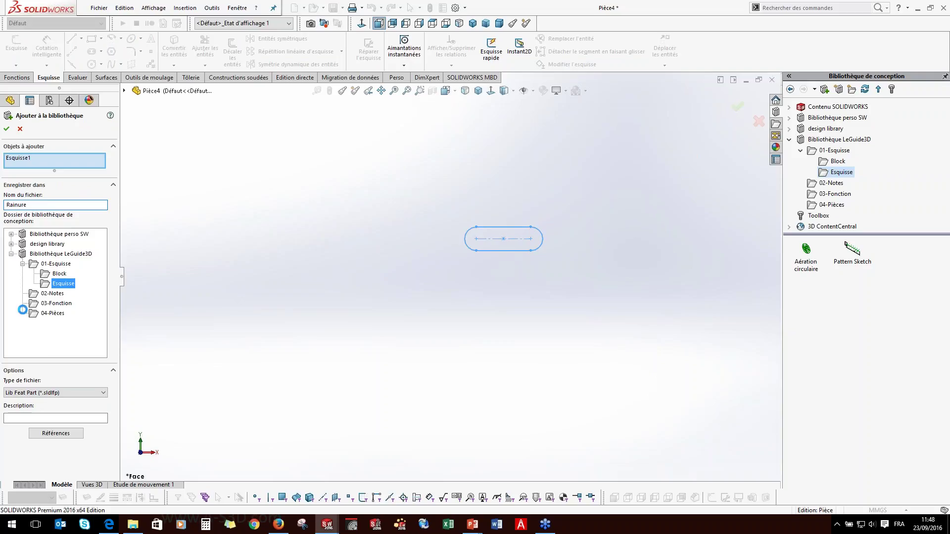
pyautogui.click(6, 128)
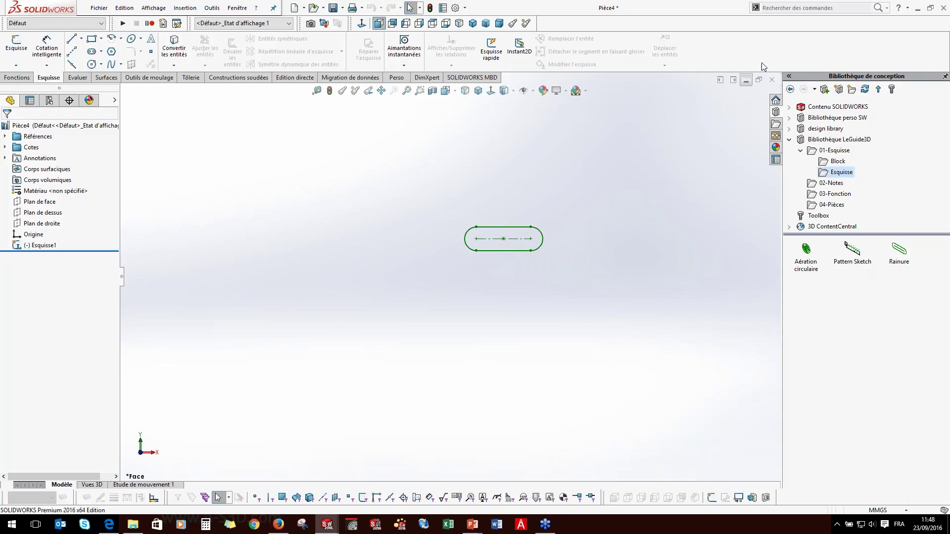
pyautogui.click(773, 82)
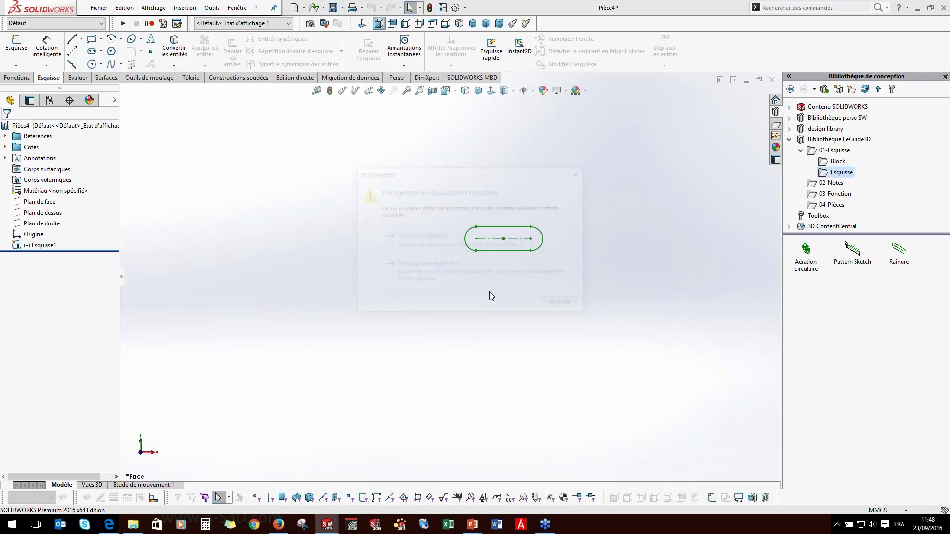
pyautogui.click(446, 274)
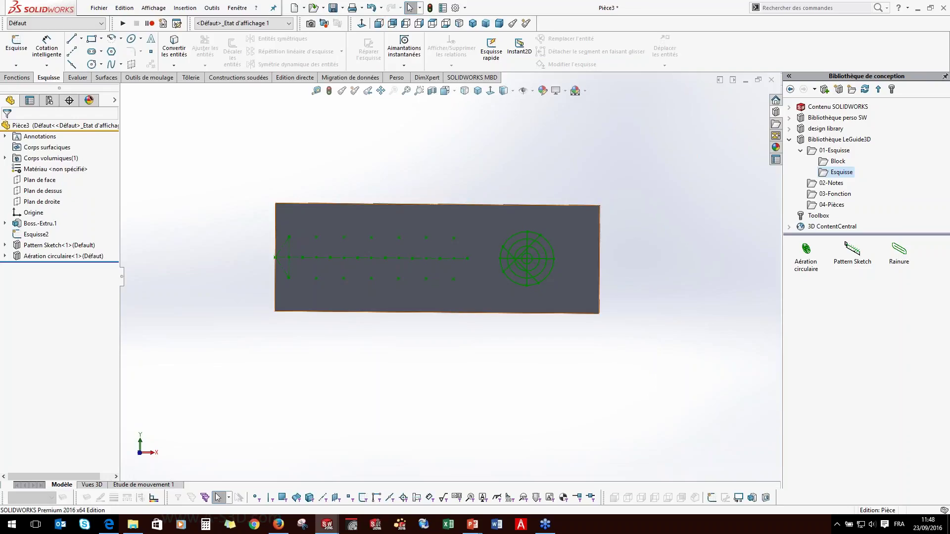
# Try the Rainure library sketch on the plate's front face near the lower edge with D1 overridden to 15 mm, and cancel the insertion.
pyautogui.moveTo(899, 250); pyautogui.dragTo(434, 297)
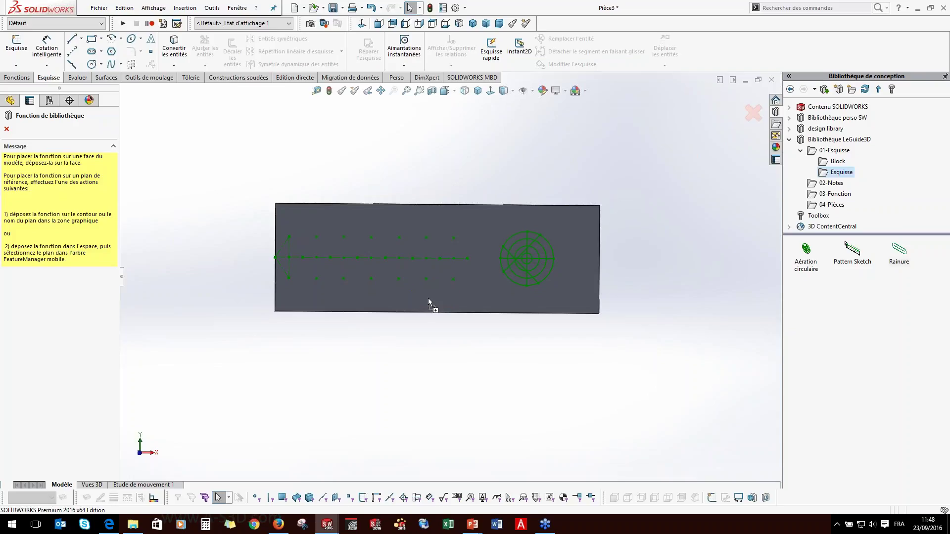
pyautogui.moveTo(422, 298); pyautogui.dragTo(421, 299)
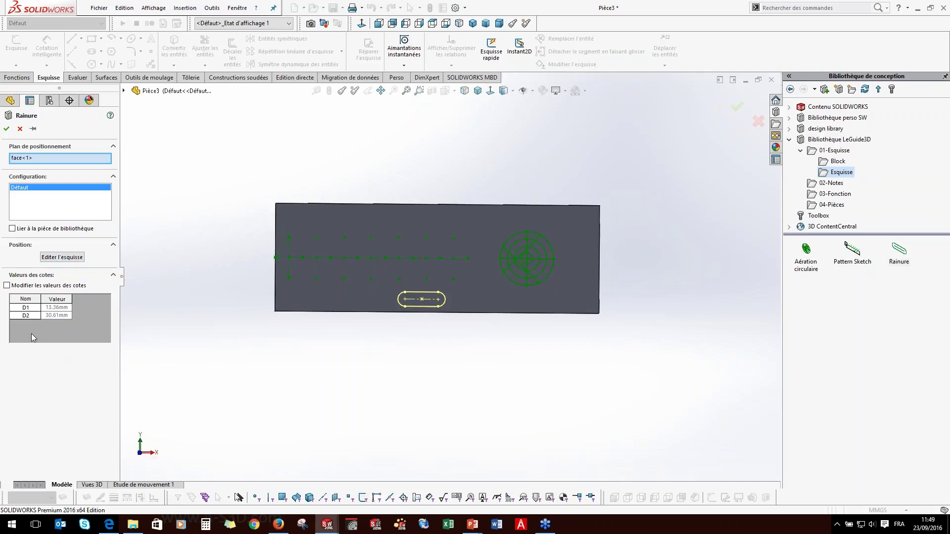
pyautogui.click(7, 286)
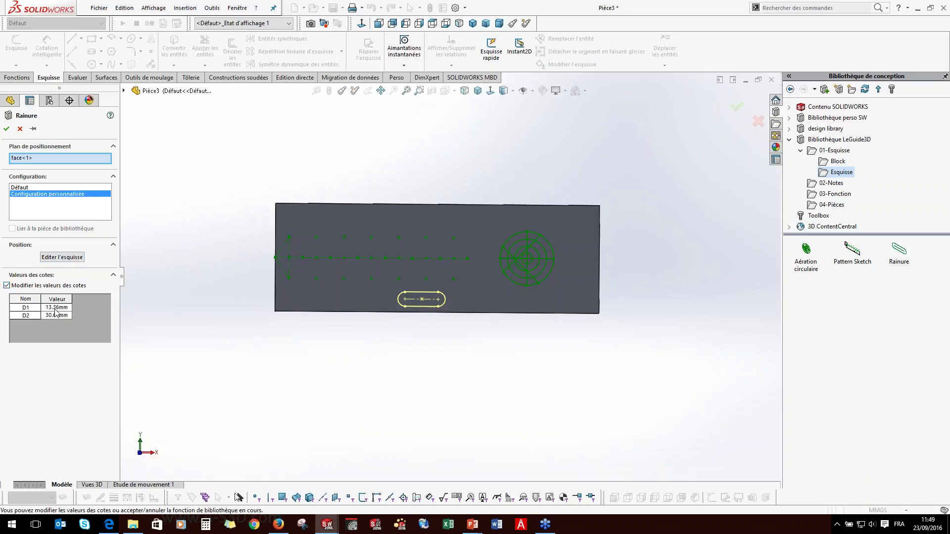
pyautogui.click(63, 308)
pyautogui.write('1')
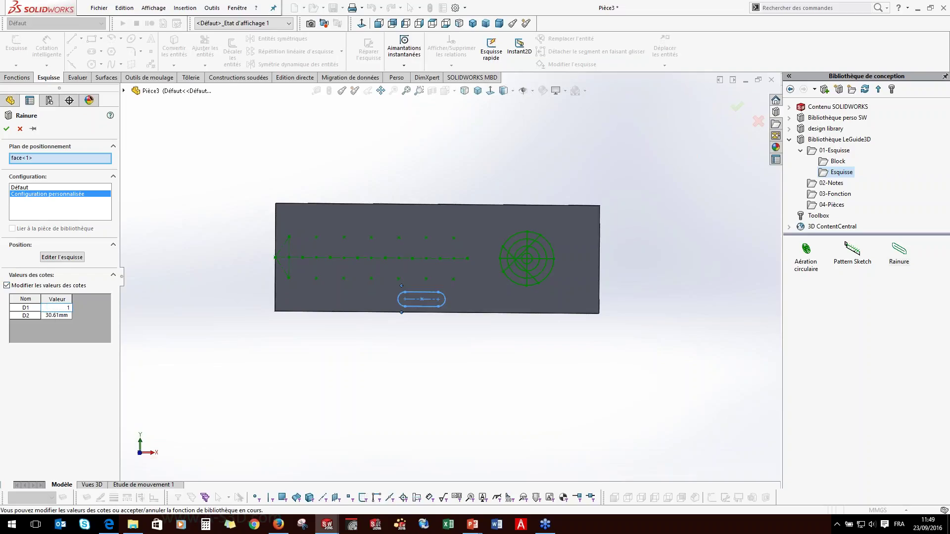
pyautogui.write('5')
pyautogui.press('Return')
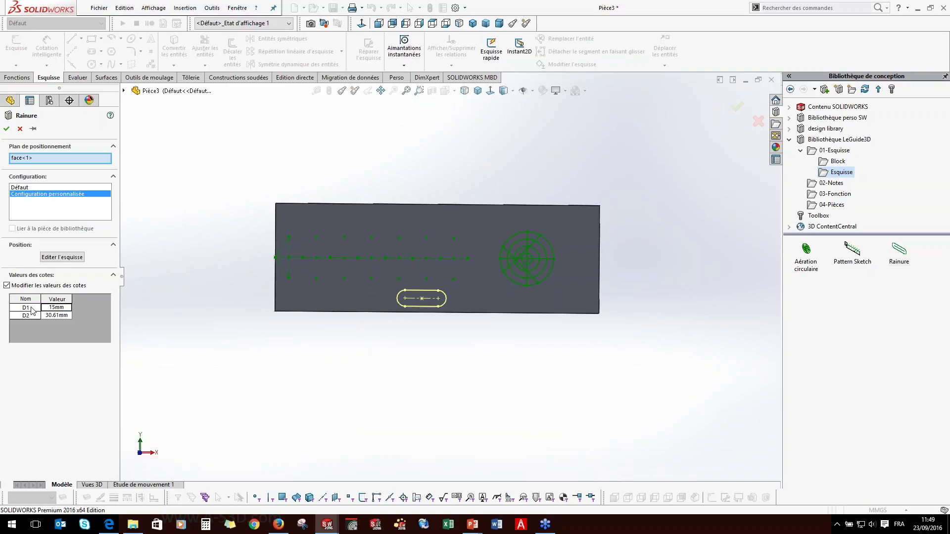
pyautogui.click(54, 315)
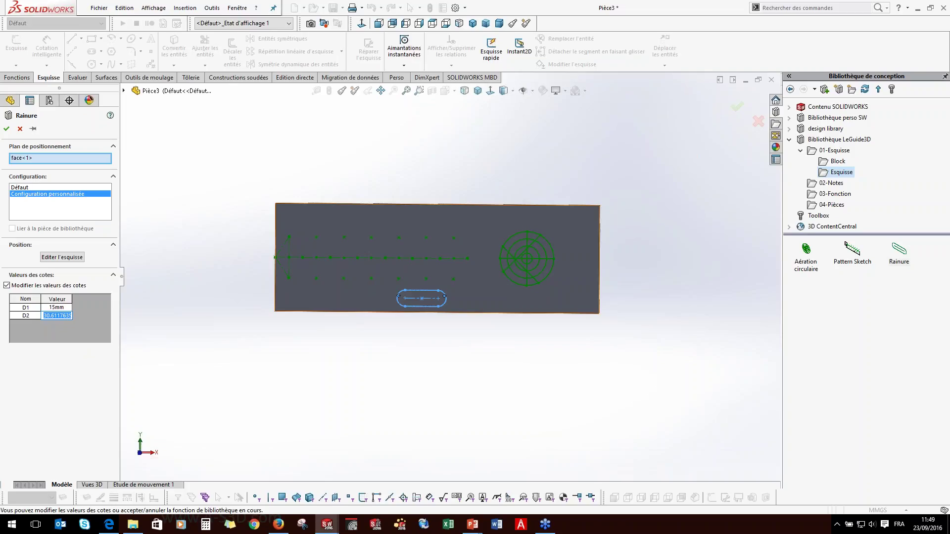
pyautogui.click(20, 129)
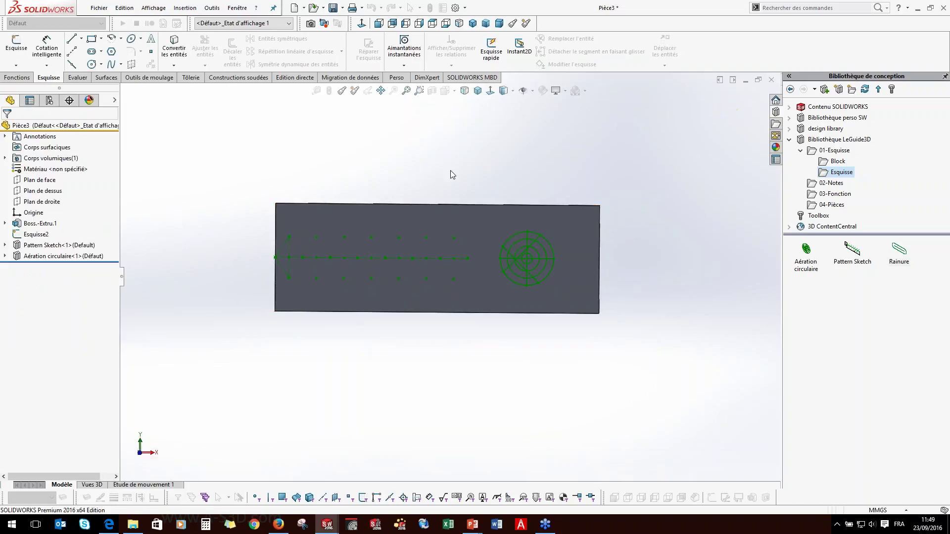
# Insert the Rainure library sketch on the plate's front face near the lower edge with its default dimensions, and expand it in the tree.
pyautogui.moveTo(886, 256); pyautogui.dragTo(441, 297)
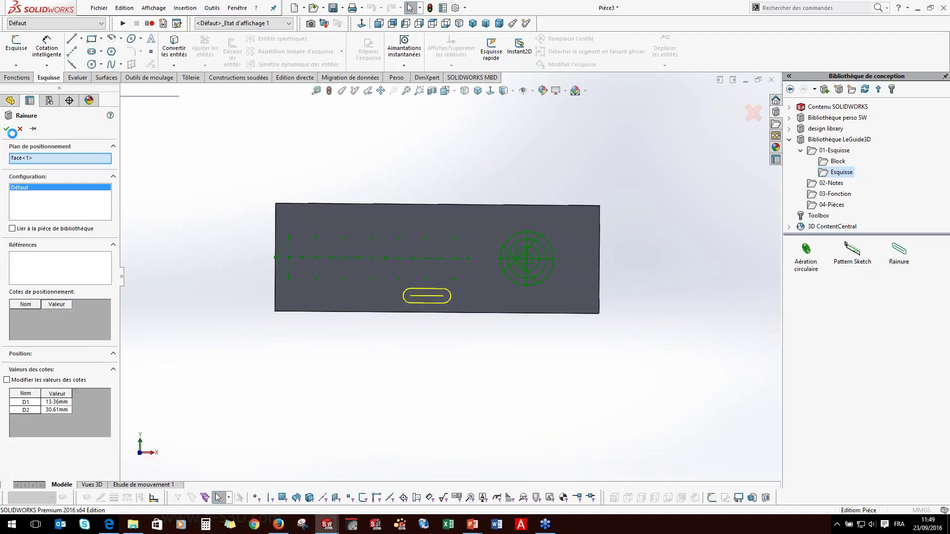
pyautogui.click(7, 129)
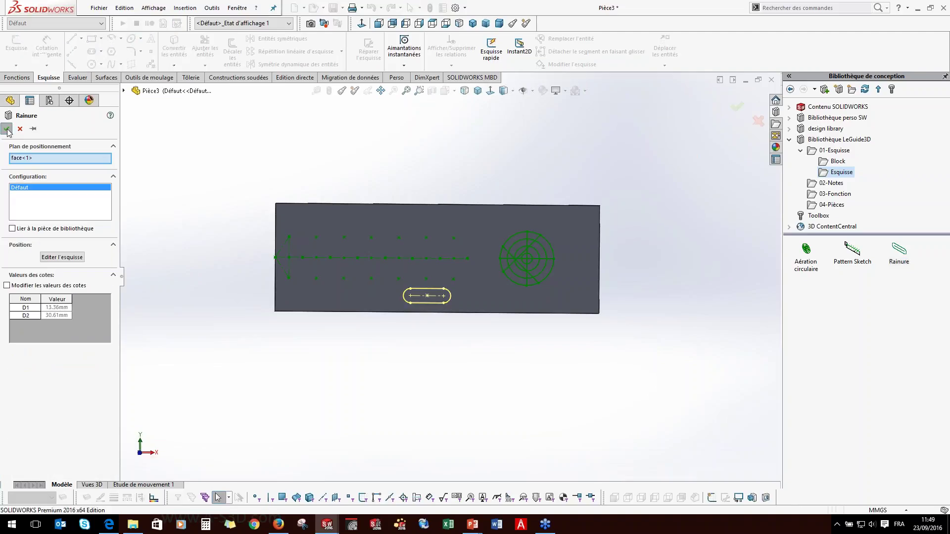
pyautogui.click(219, 384)
pyautogui.click(5, 267)
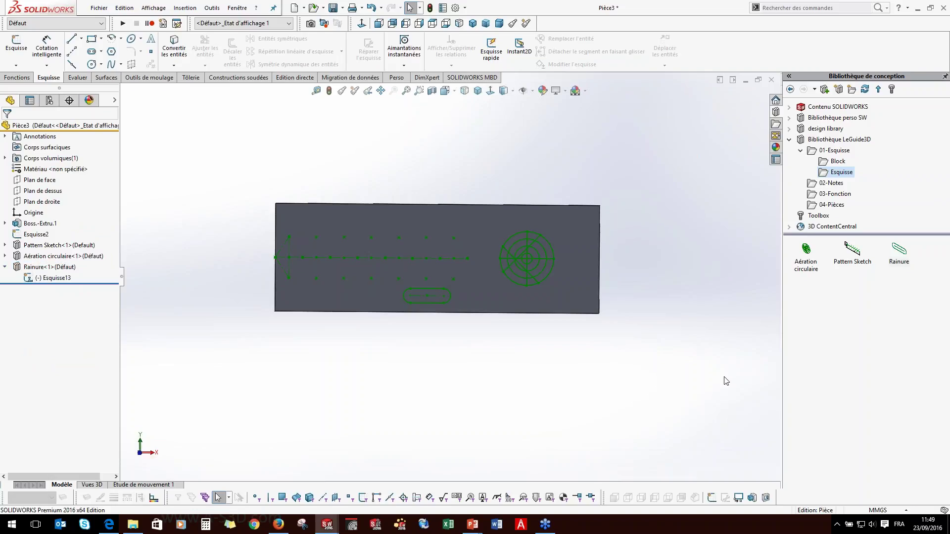
# Insert the Bielle 125x10 block from the Block library folder on the plate's front face near the upper edge, and exit the sketch.
pyautogui.click(838, 162)
pyautogui.click(806, 263)
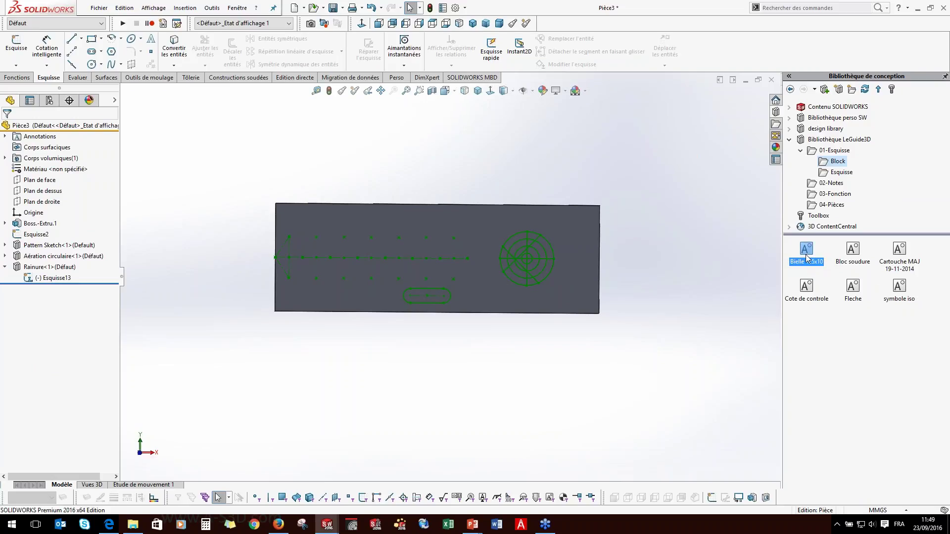
pyautogui.moveTo(388, 232); pyautogui.dragTo(380, 230)
pyautogui.click(368, 224)
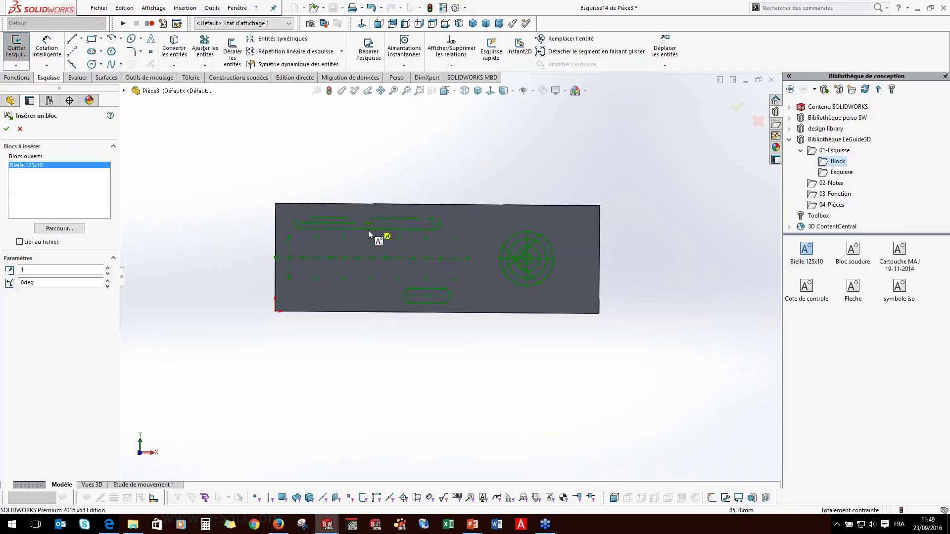
pyautogui.click(7, 129)
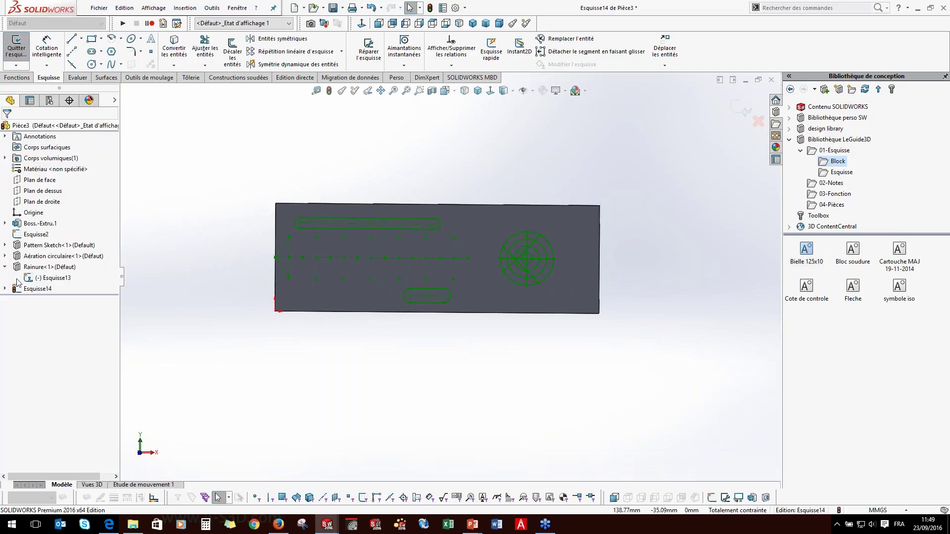
pyautogui.click(5, 267)
pyautogui.click(740, 109)
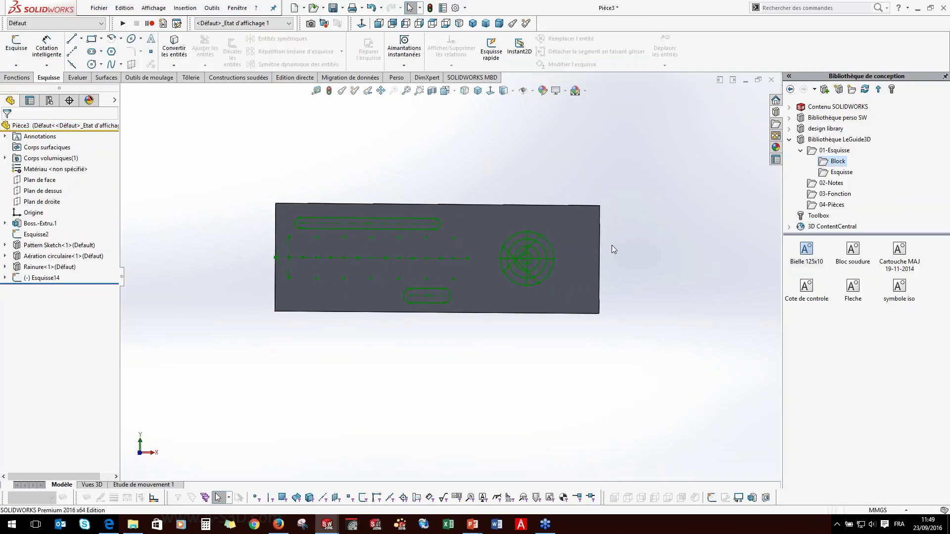
pyautogui.scroll(-3, 375, 192)
pyautogui.scroll(1, 419, 400)
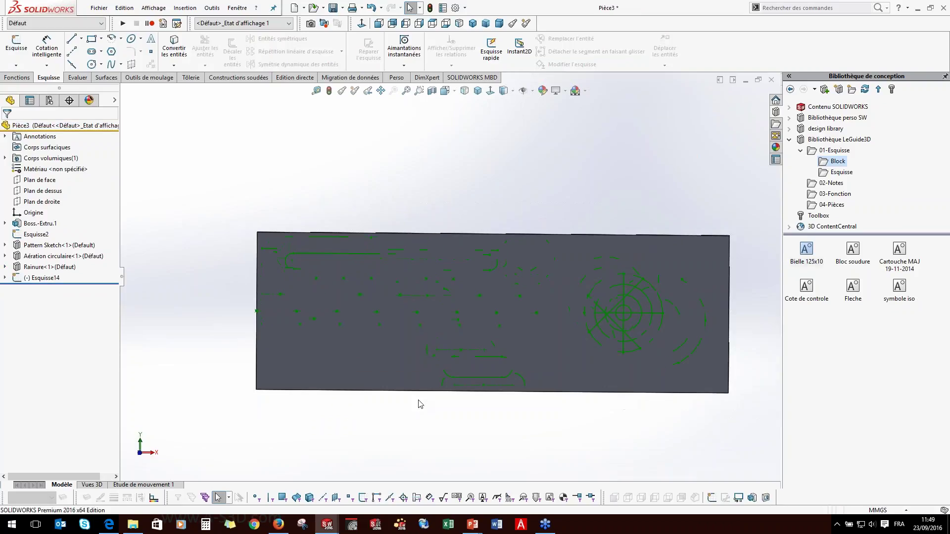
pyautogui.scroll(3, 529, 376)
pyautogui.scroll(-2, 532, 377)
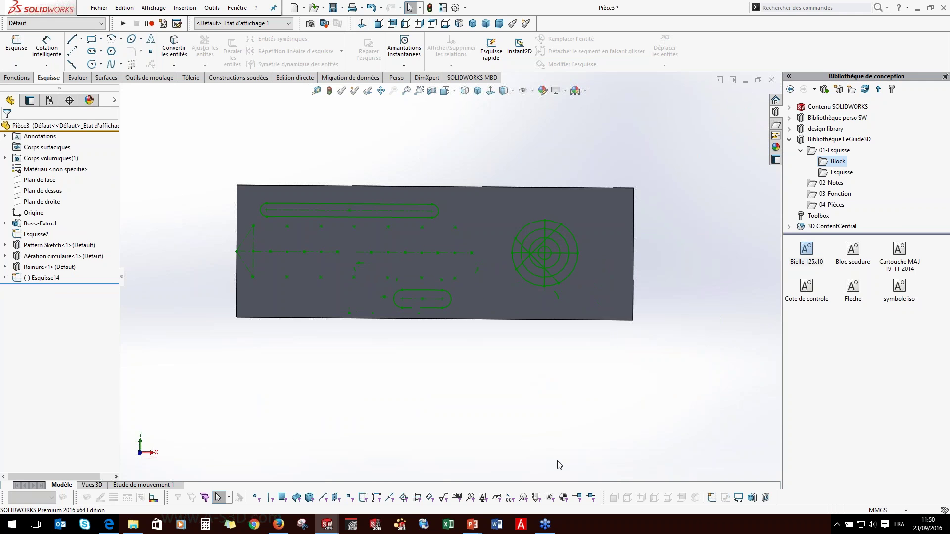
pyautogui.hotkey('alt', 'Tab')
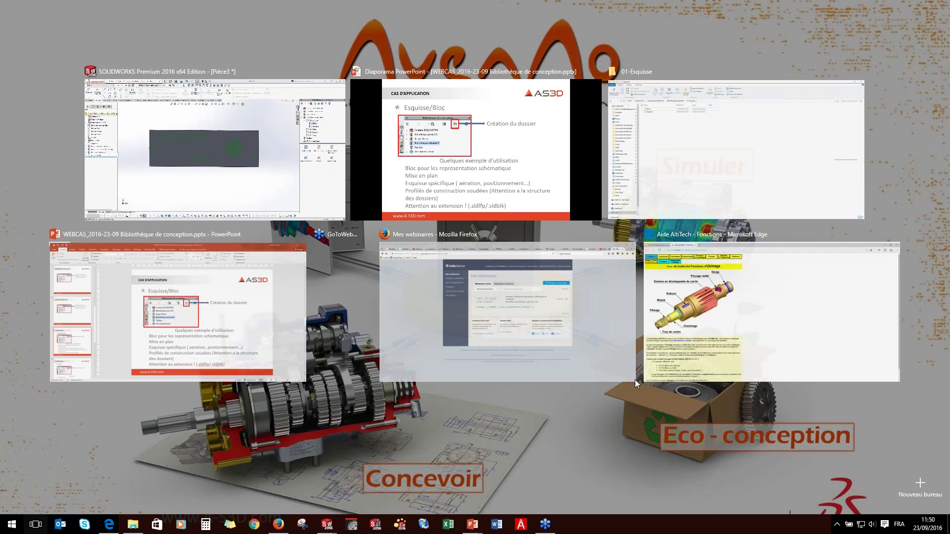
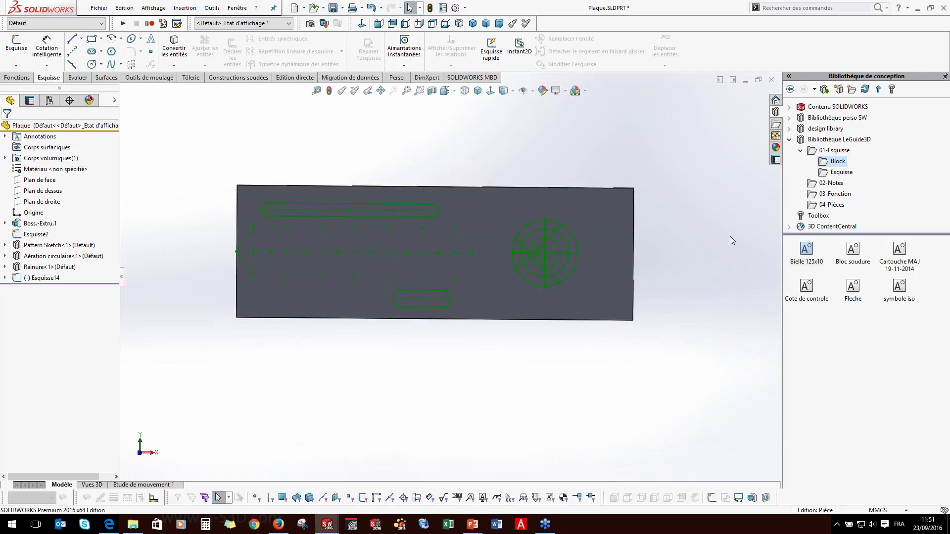
# Load the Formulaire pièce.prtprp custom property template for the plate and apply its properties.
pyautogui.click(775, 159)
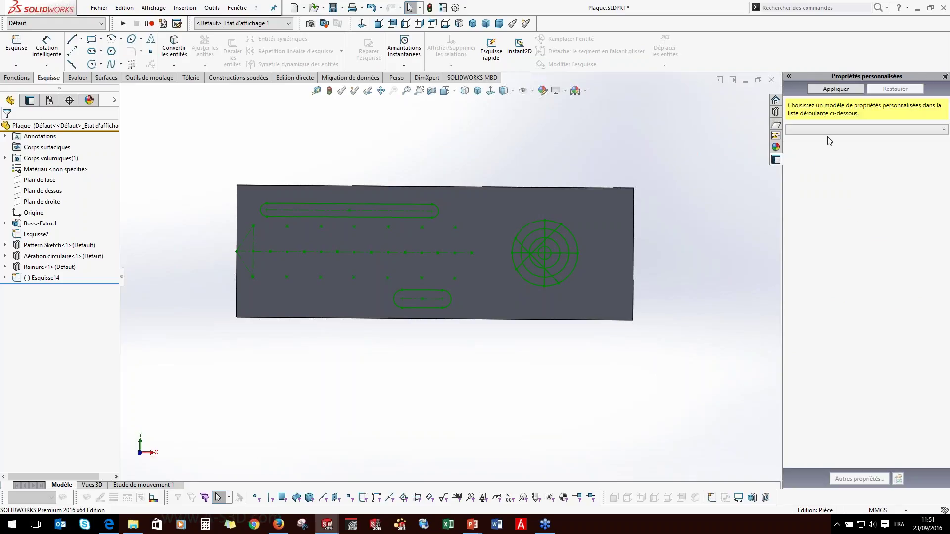
pyautogui.click(830, 130)
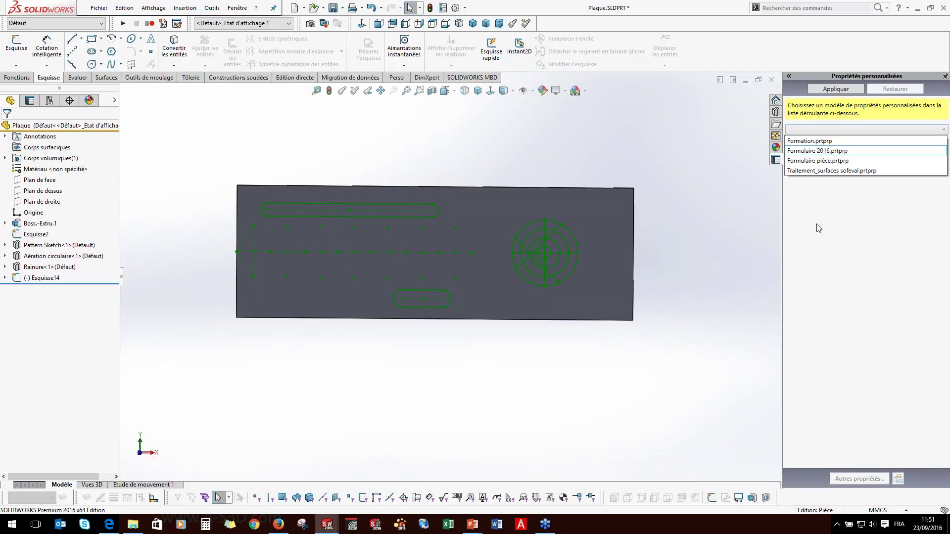
pyautogui.click(804, 164)
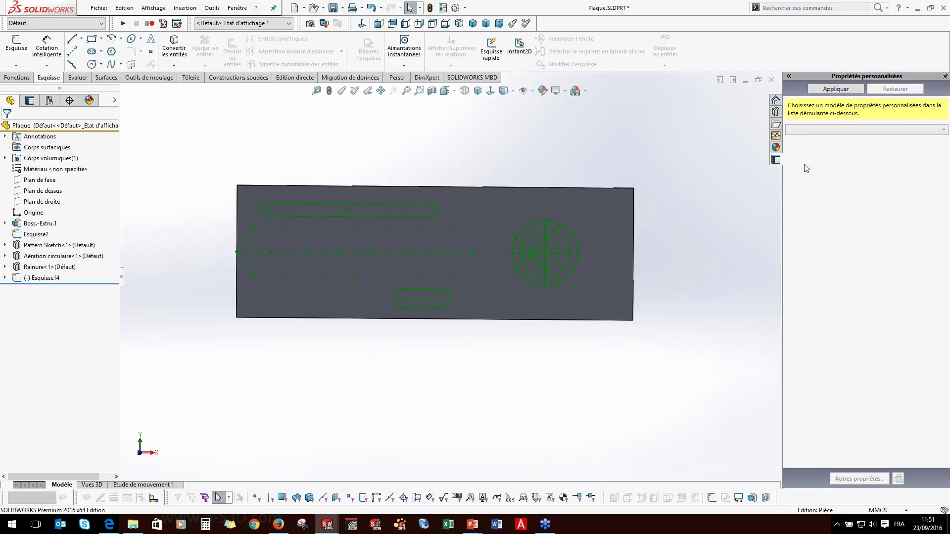
pyautogui.click(827, 91)
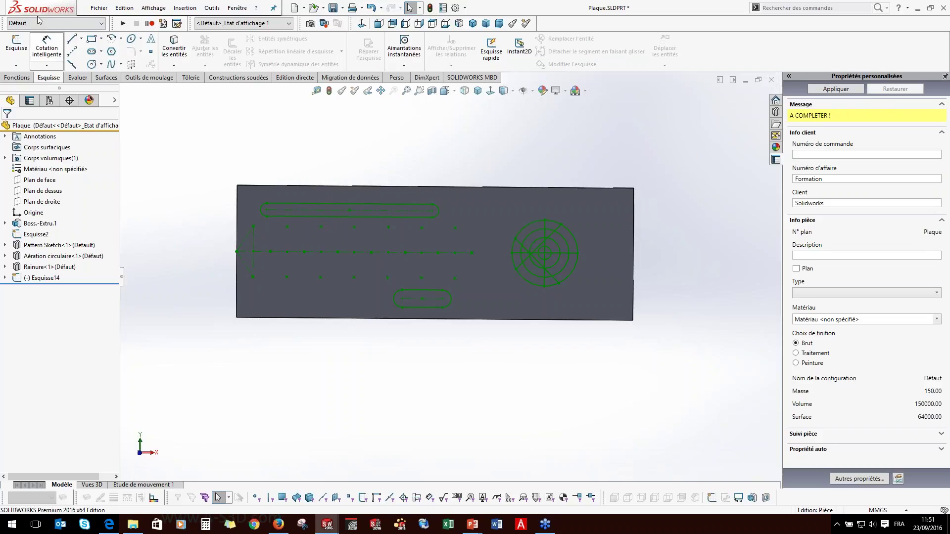
# Create a drawing from the plate part, showing only standard formats and choosing an A3 sheet format.
pyautogui.click(99, 8)
pyautogui.click(774, 135)
pyautogui.click(99, 7)
pyautogui.click(118, 78)
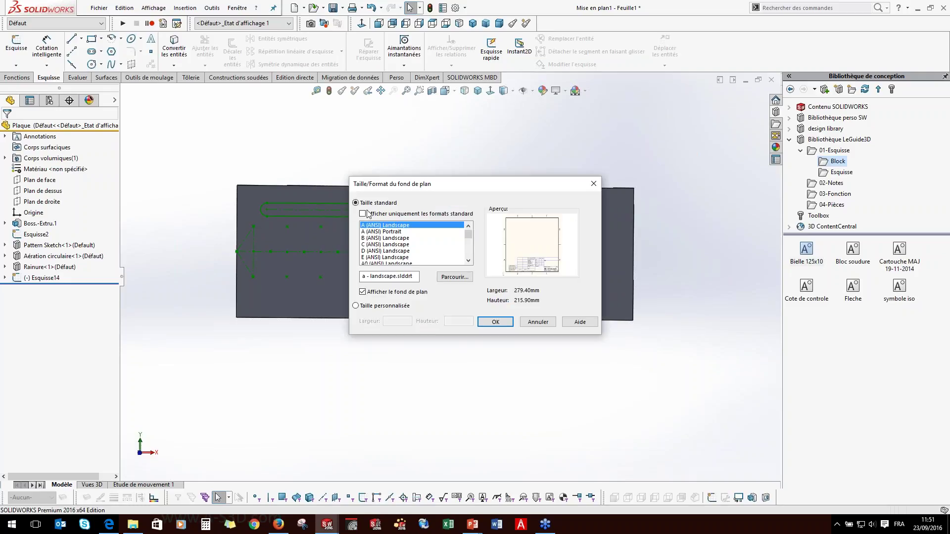
pyautogui.click(363, 214)
pyautogui.click(362, 214)
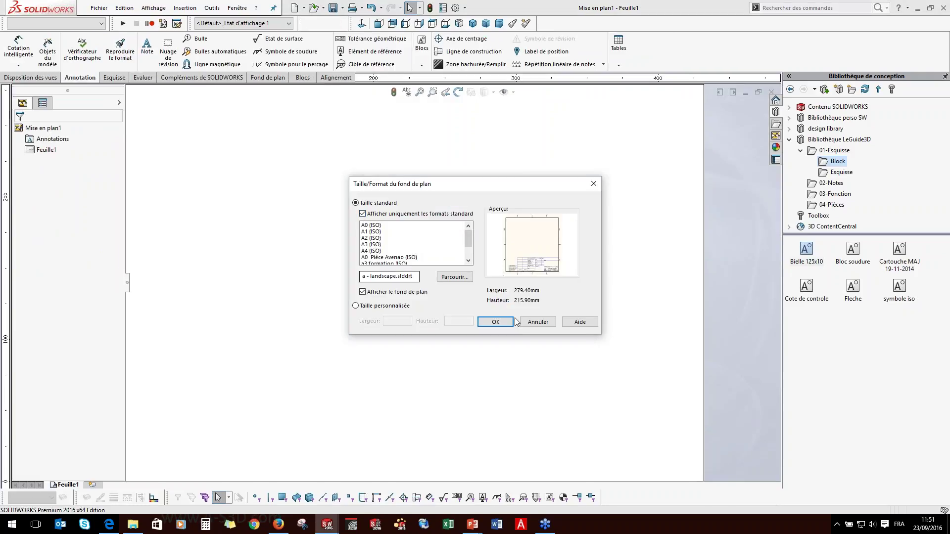
pyautogui.click(383, 258)
pyautogui.scroll(-1, 368, 255)
pyautogui.click(369, 252)
pyautogui.click(487, 322)
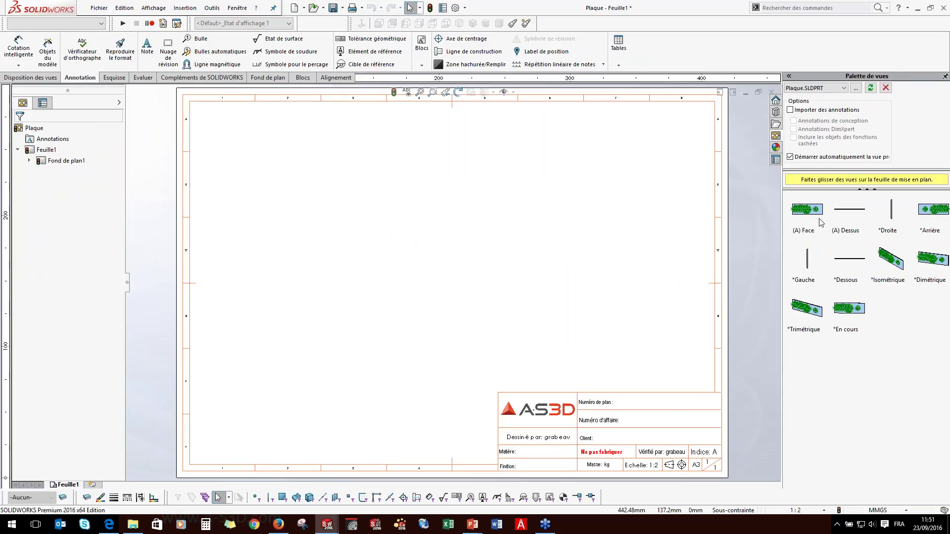
# Place an isometric view of the plate in the upper part of the sheet and attach a leader note to its front face.
pyautogui.moveTo(891, 272); pyautogui.dragTo(335, 241)
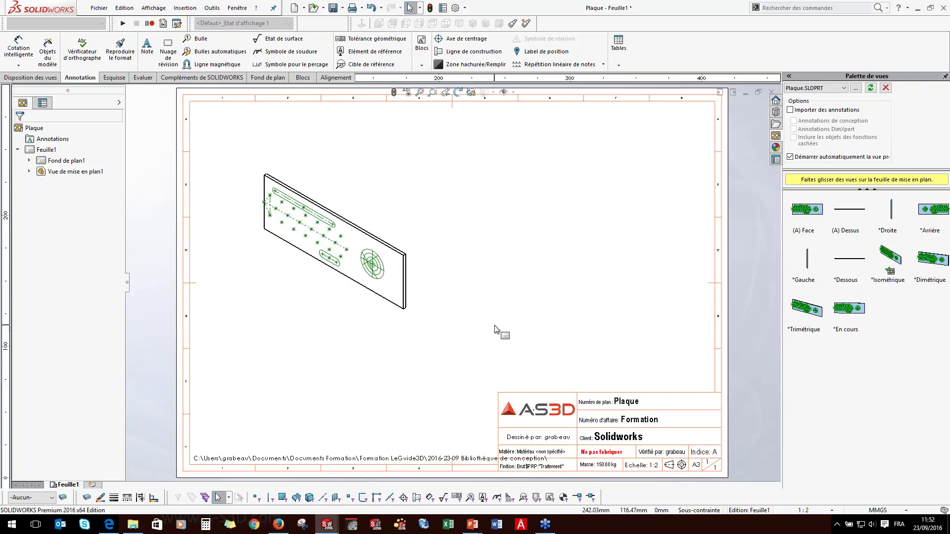
pyautogui.scroll(-3, 316, 287)
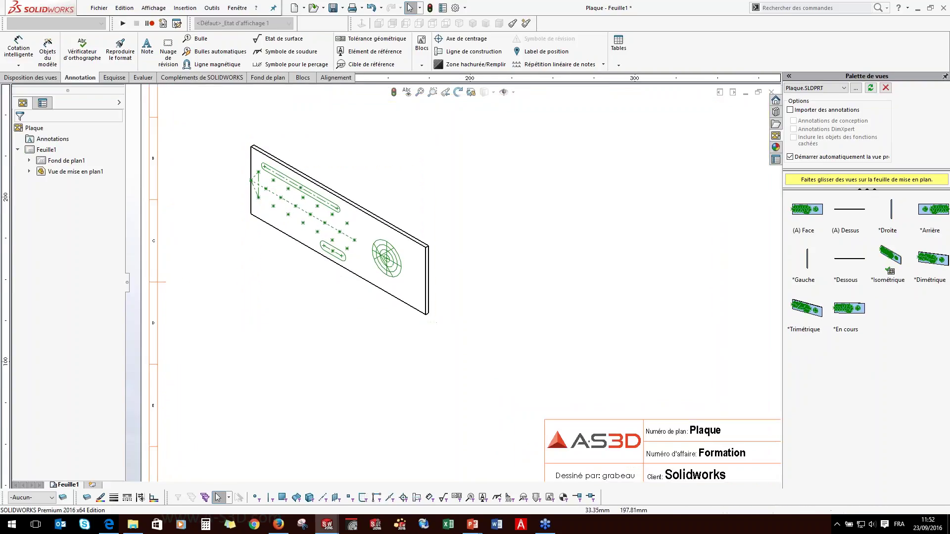
pyautogui.click(147, 47)
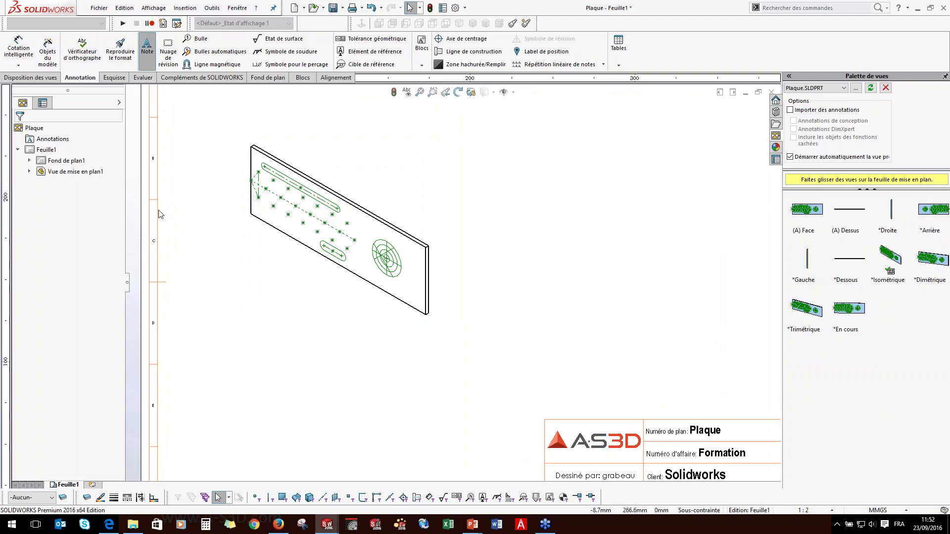
pyautogui.click(204, 95)
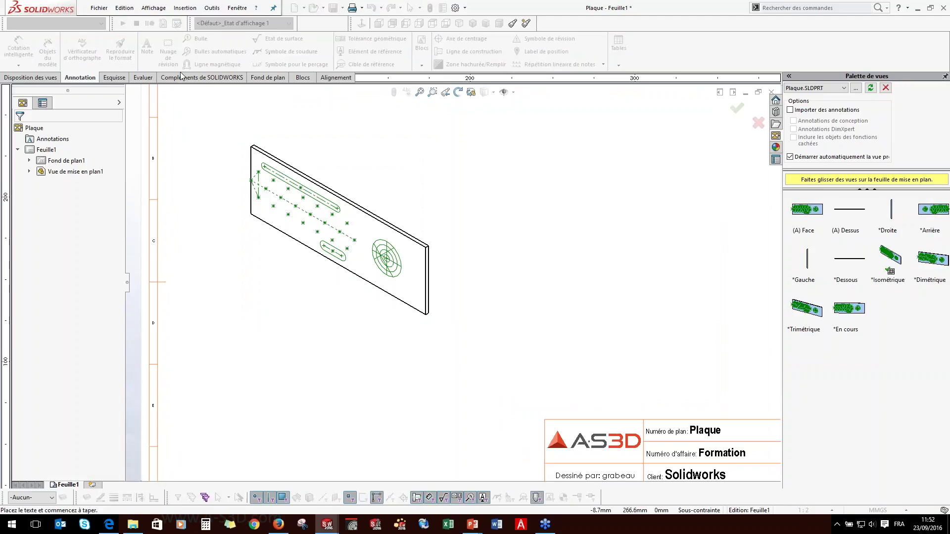
pyautogui.click(408, 246)
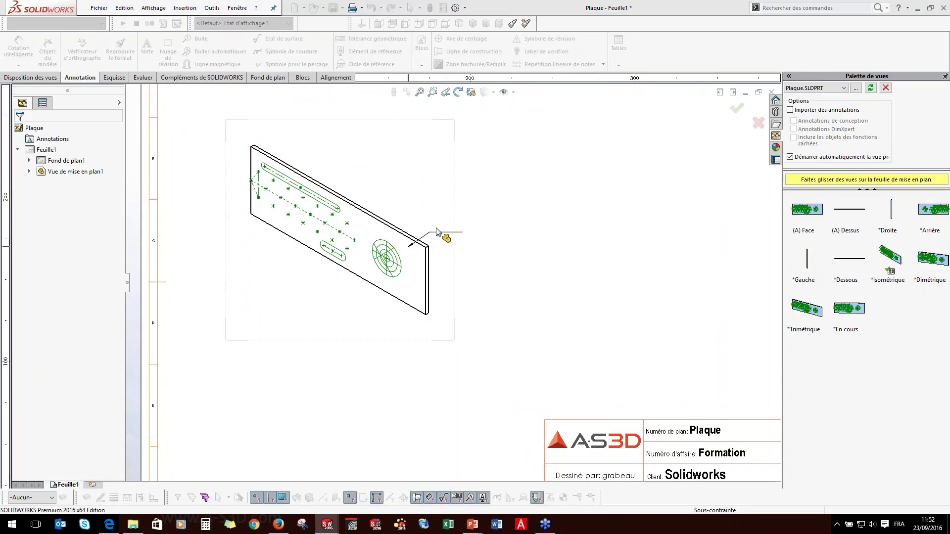
pyautogui.click(465, 207)
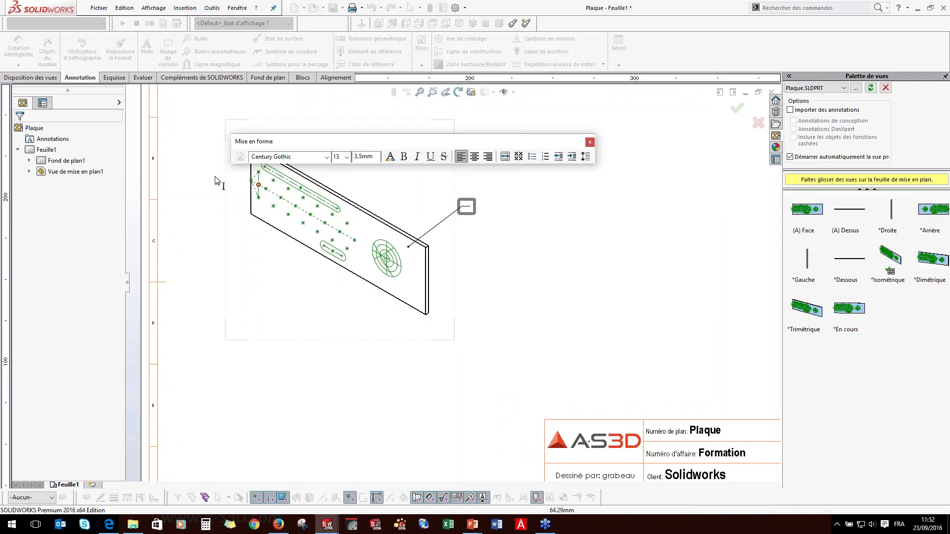
# Link the note text to the Masse property of the component the annotation is attached to (Composant auquel est attachée l'annotation).
pyautogui.click(53, 233)
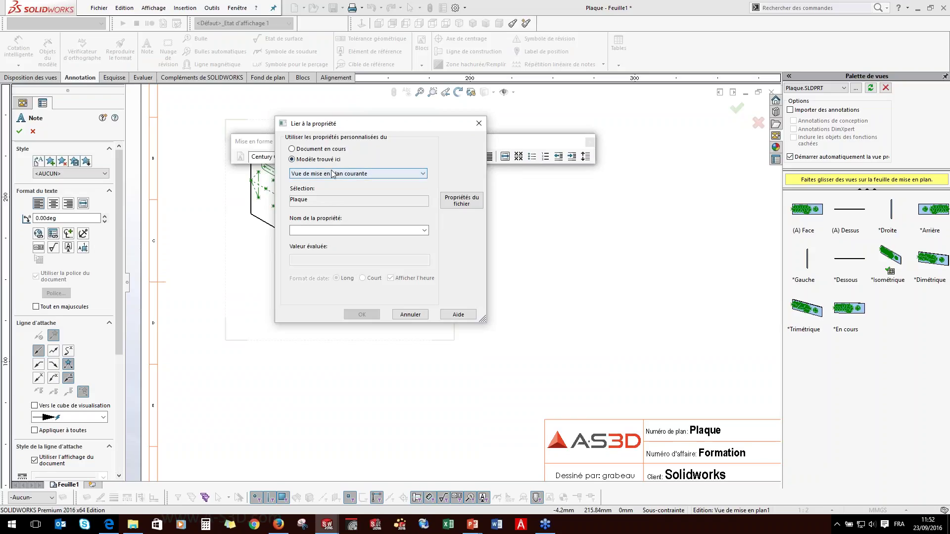
pyautogui.click(320, 173)
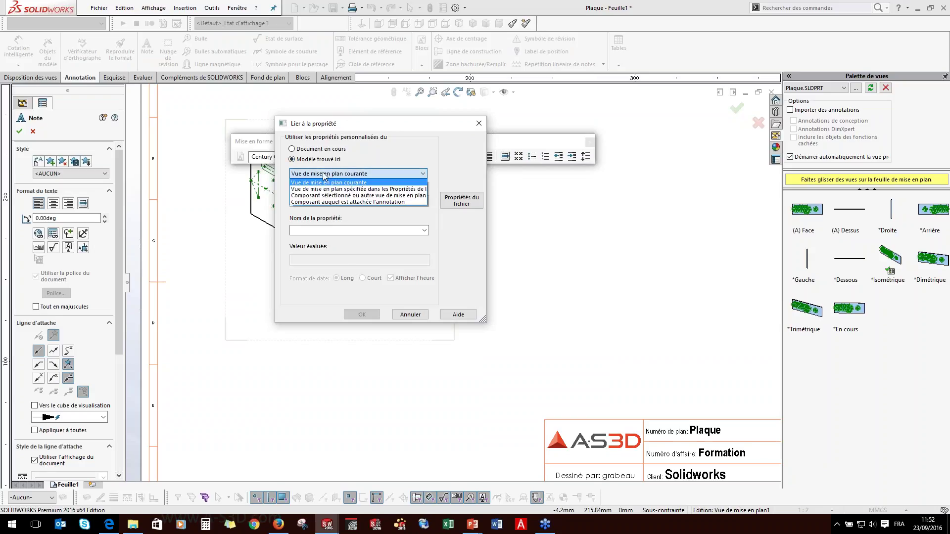
pyautogui.click(321, 202)
pyautogui.click(424, 230)
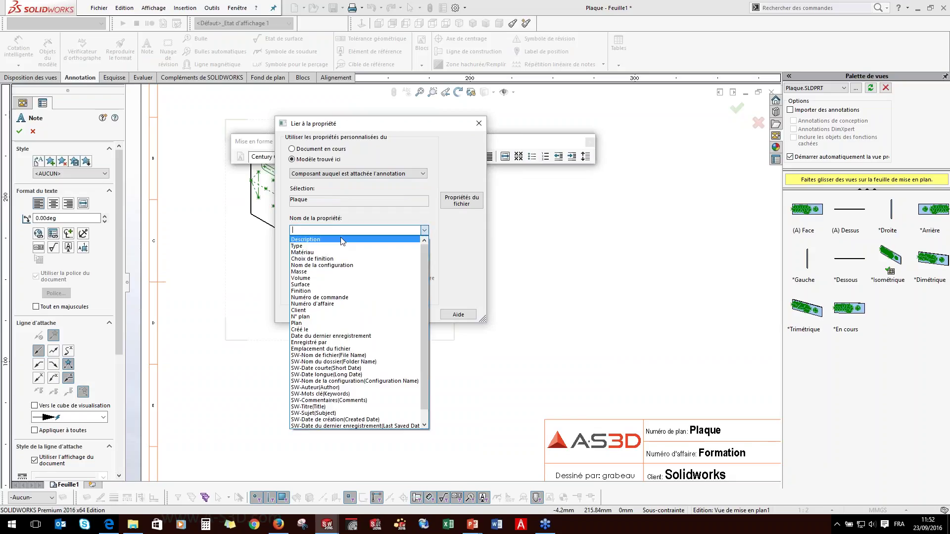
pyautogui.click(301, 272)
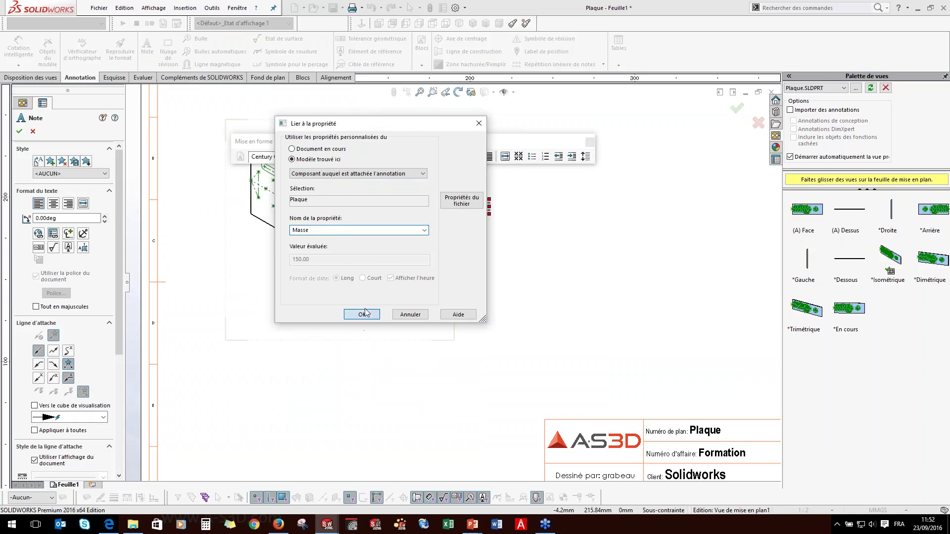
pyautogui.click(361, 315)
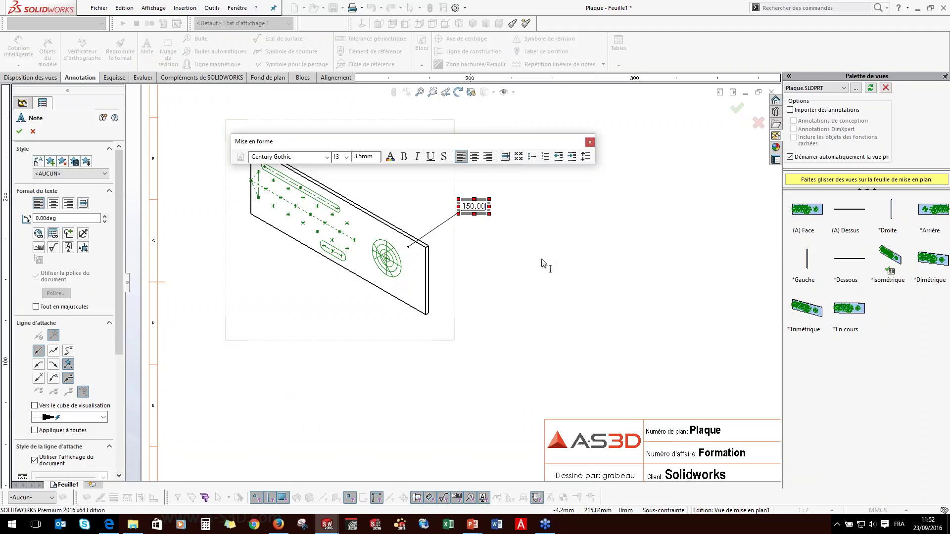
# Add the label "Masse:" before the linked mass value and the unit "g" after it.
pyautogui.press('Home')
pyautogui.write('Masse')
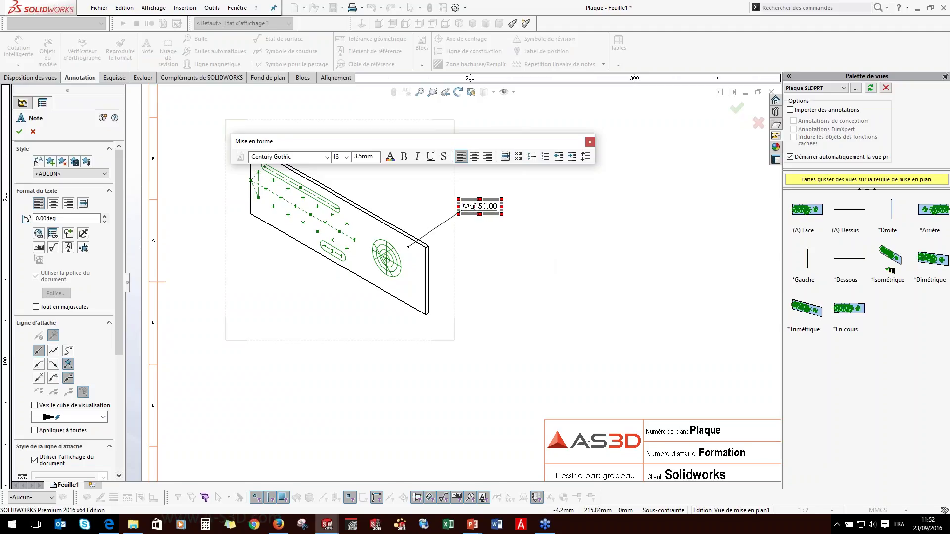
pyautogui.write(':')
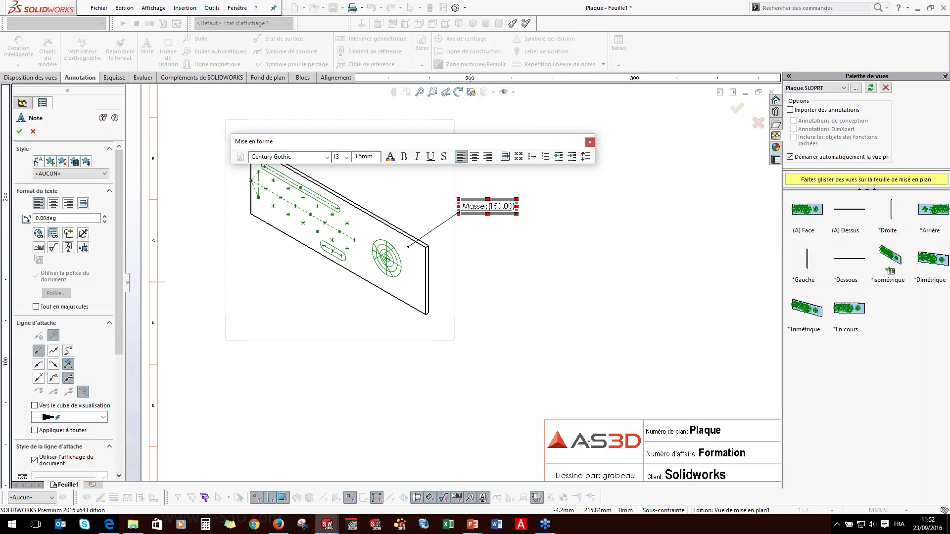
pyautogui.press('End')
pyautogui.write('g')
# Add a second line to the note, linked to the Client property of the component the annotation is attached to.
pyautogui.press('Return')
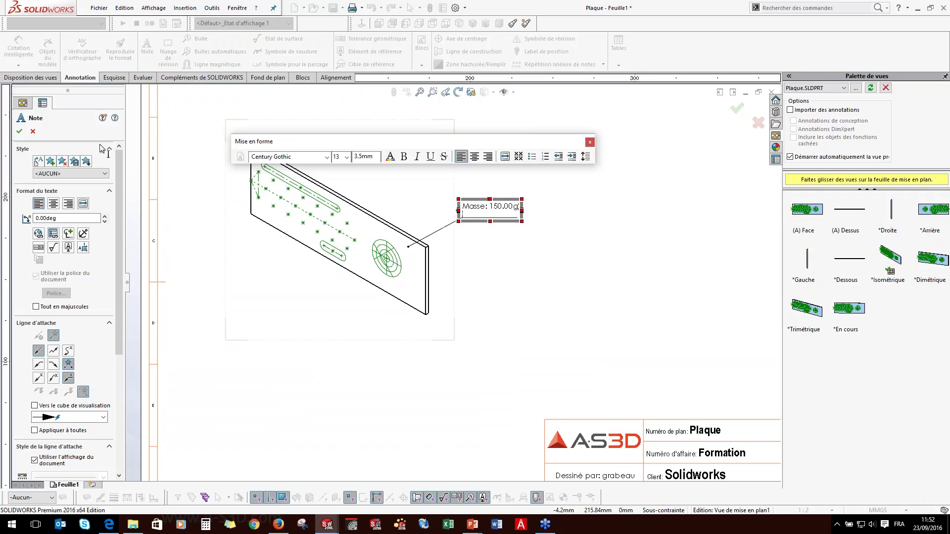
pyautogui.click(51, 235)
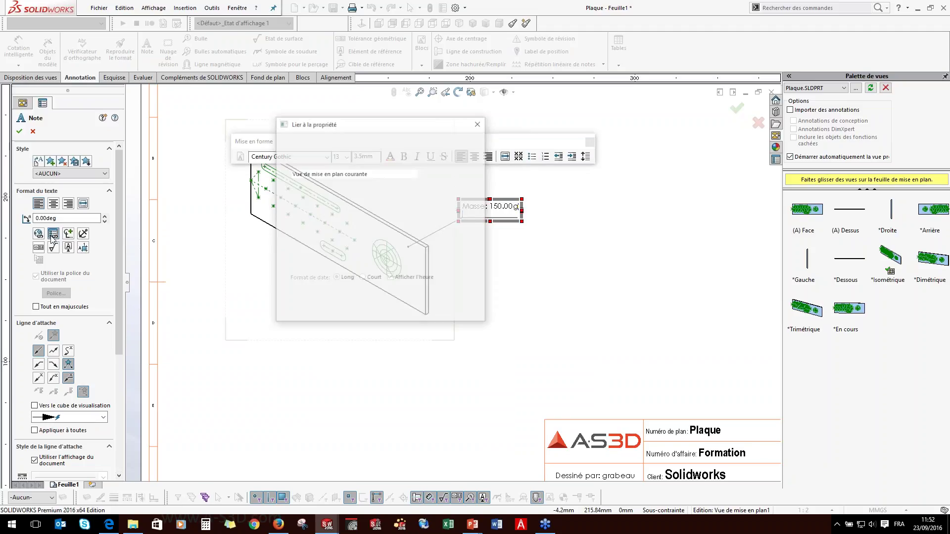
pyautogui.click(356, 174)
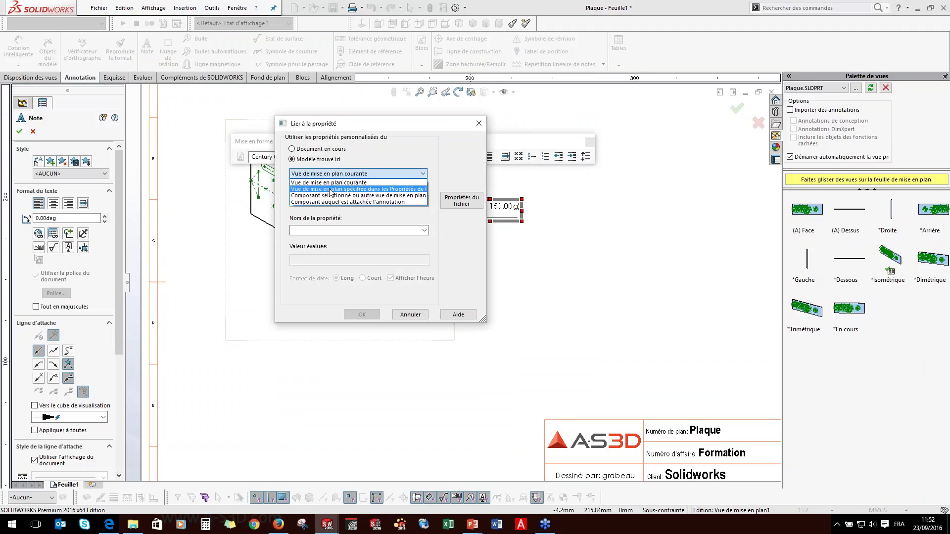
pyautogui.click(354, 203)
pyautogui.click(424, 231)
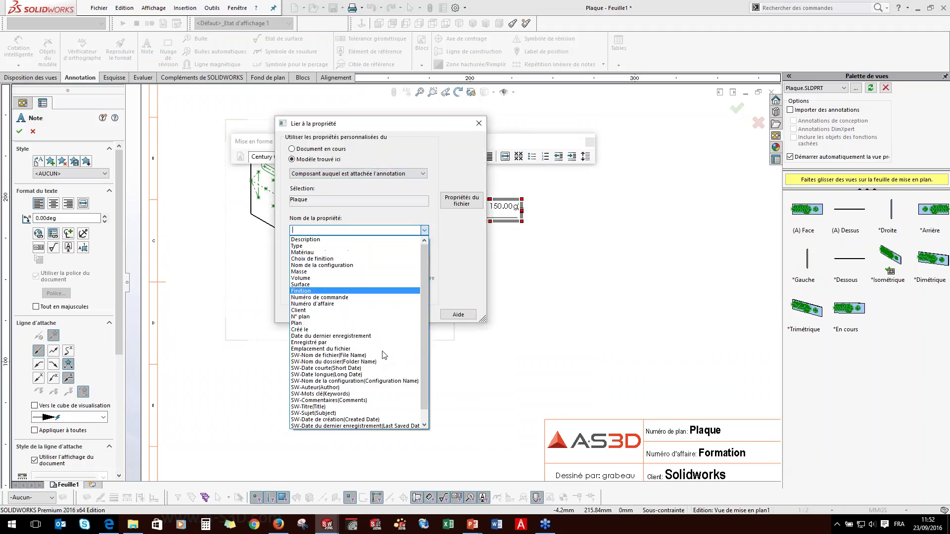
pyautogui.click(302, 310)
pyautogui.click(361, 316)
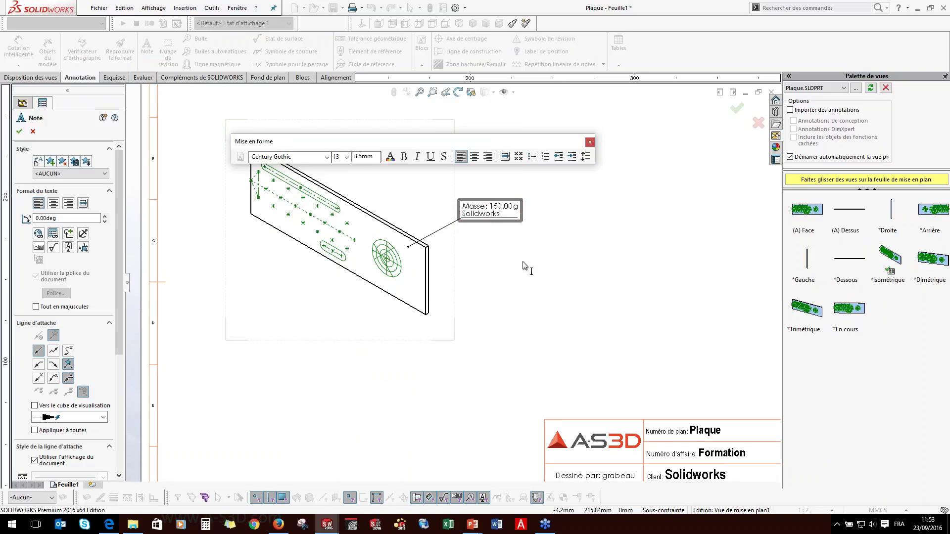
# Add a third note line linked to the attached component's SW-Nom de la configuration(Configuration Name) property, and finish the note.
pyautogui.press('Return')
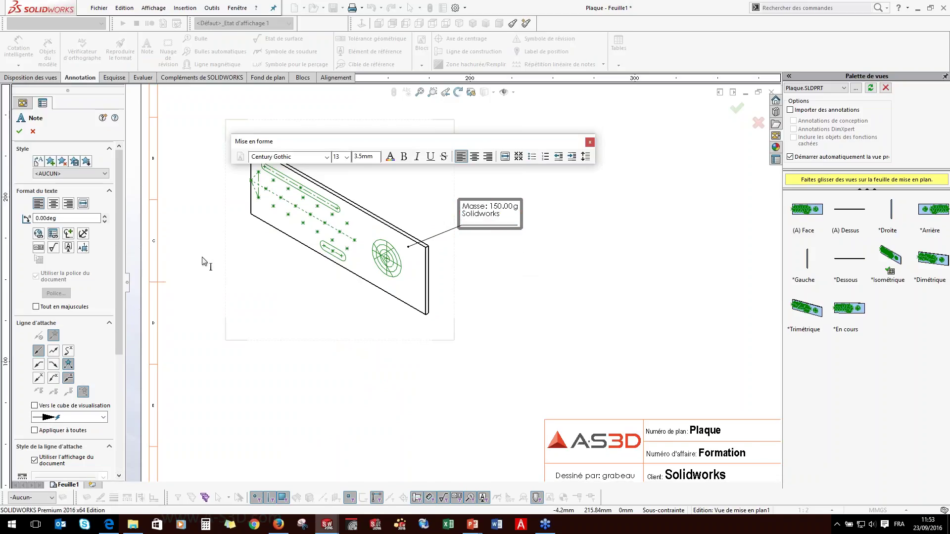
pyautogui.click(53, 234)
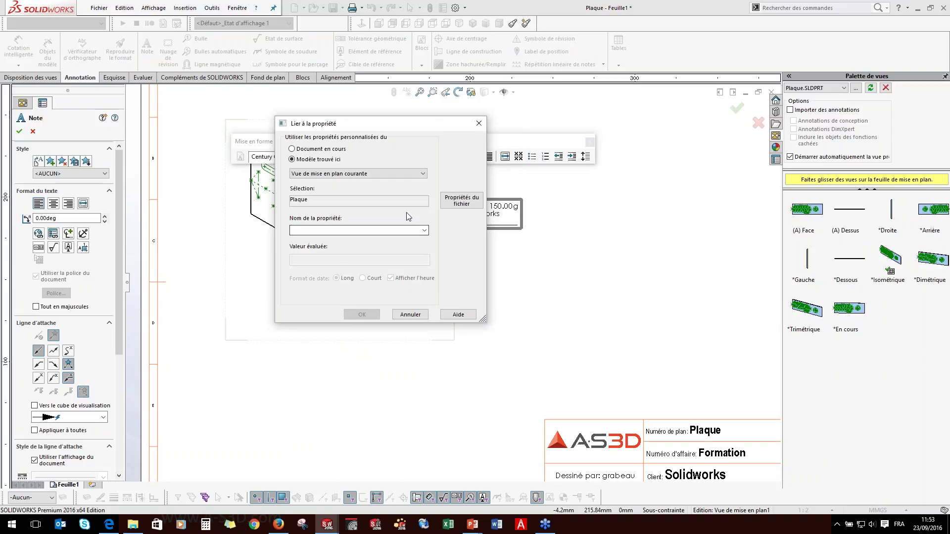
pyautogui.click(373, 177)
pyautogui.click(342, 202)
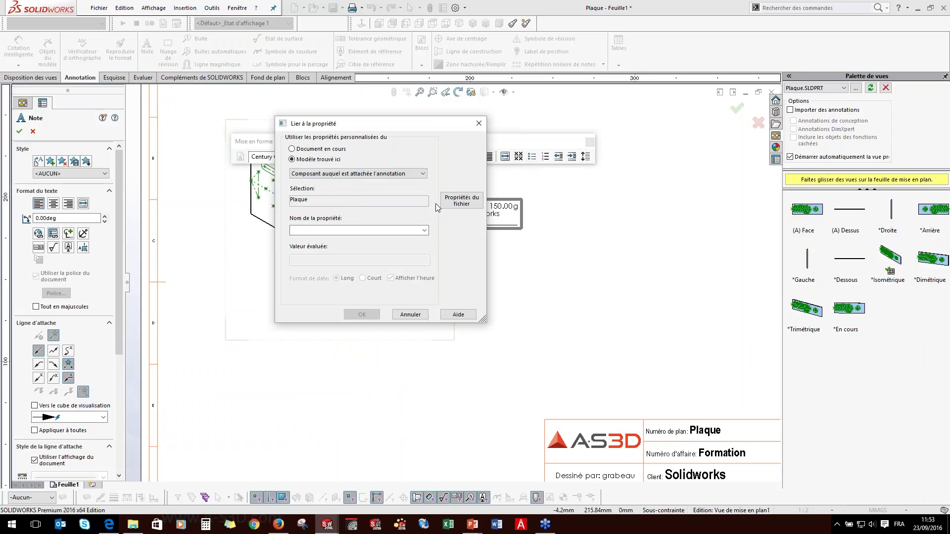
pyautogui.click(346, 230)
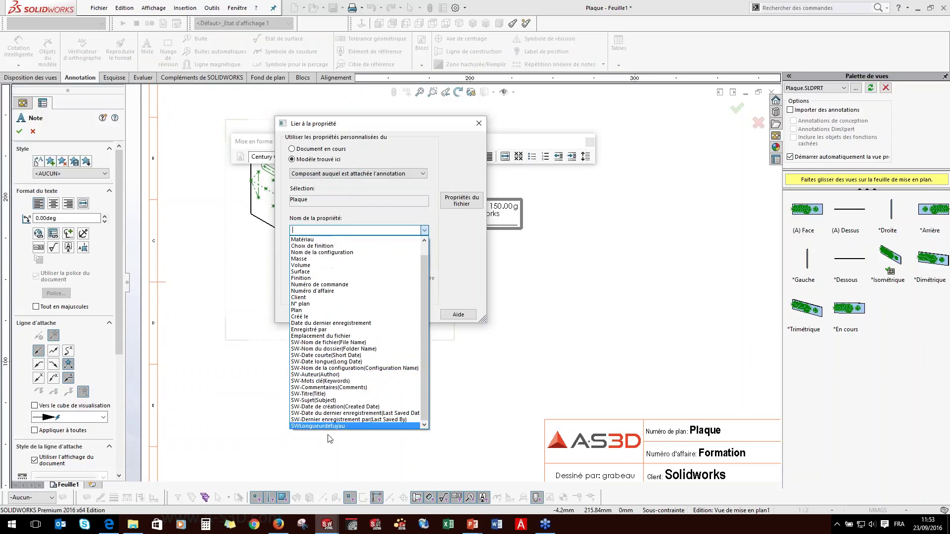
pyautogui.click(349, 368)
pyautogui.click(361, 315)
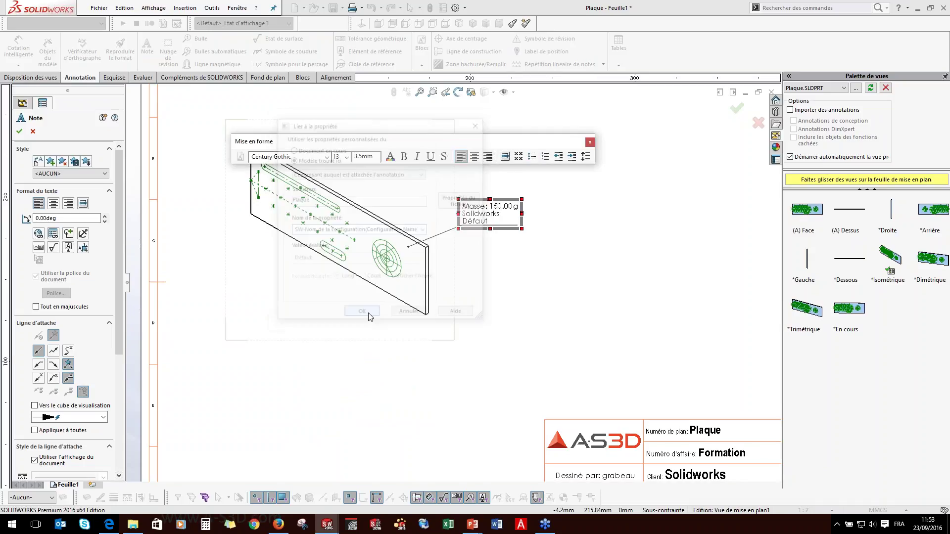
pyautogui.click(509, 311)
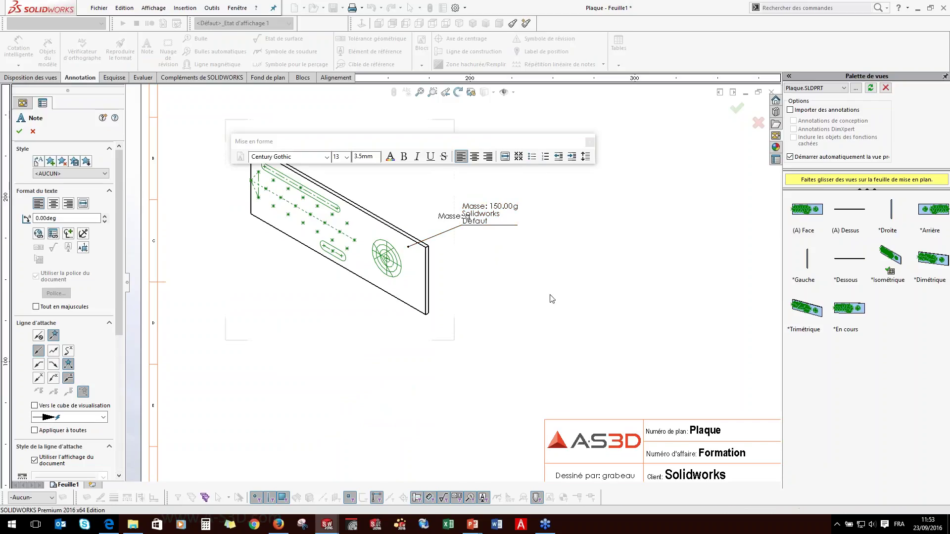
pyautogui.press('Escape')
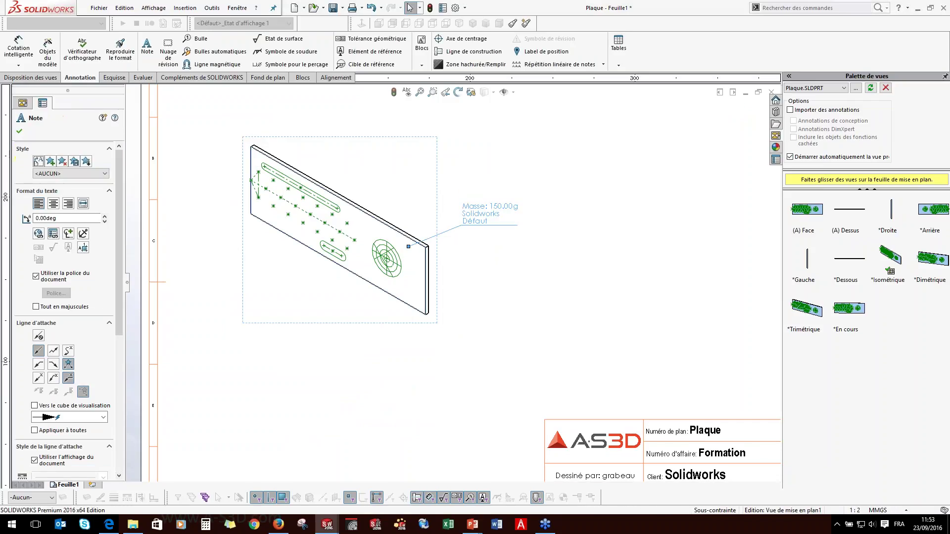
# Centre the note's text and colour its configuration name line red.
pyautogui.click(53, 203)
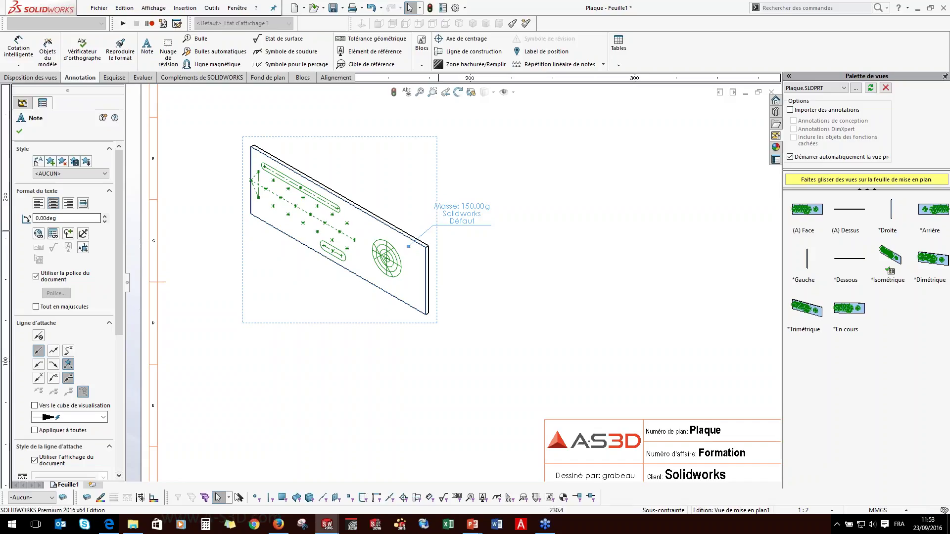
pyautogui.moveTo(453, 220)
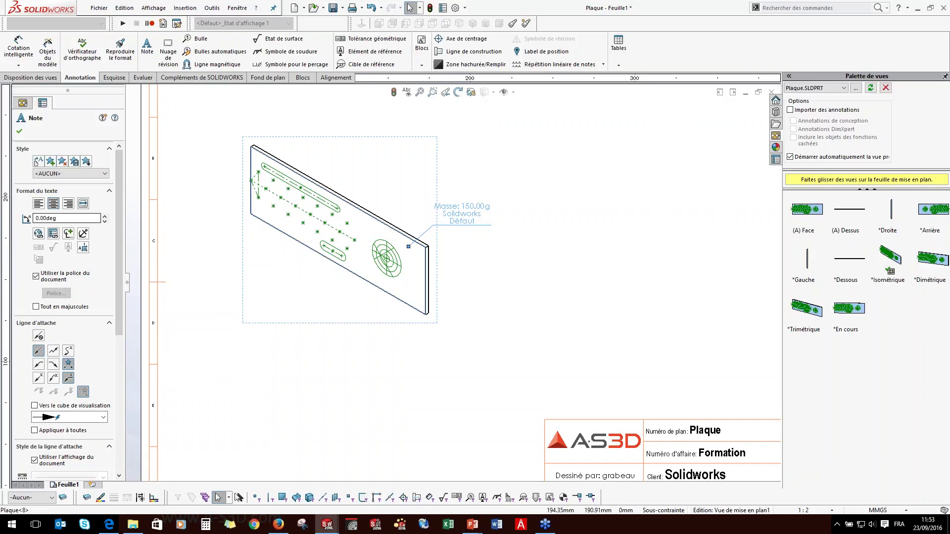
pyautogui.doubleClick(461, 216)
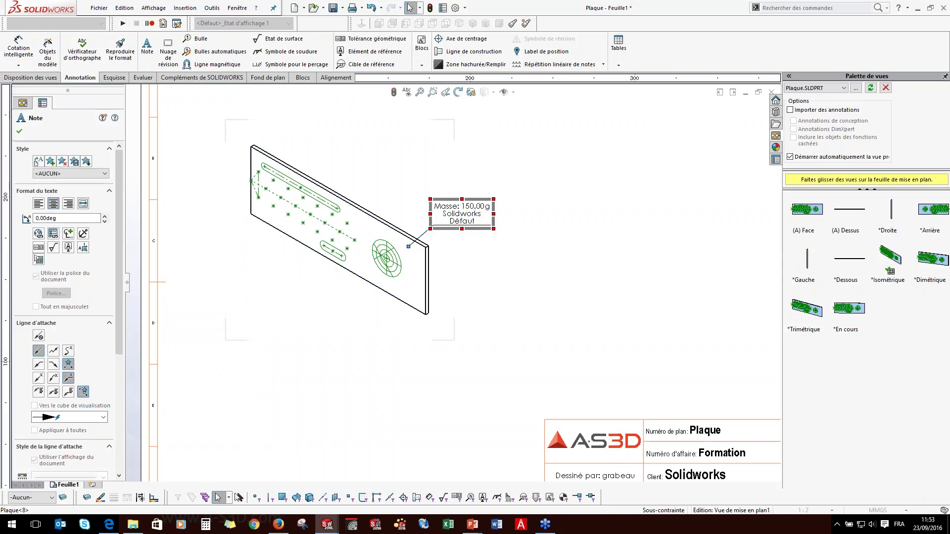
pyautogui.click(468, 220)
pyautogui.doubleClick(461, 222)
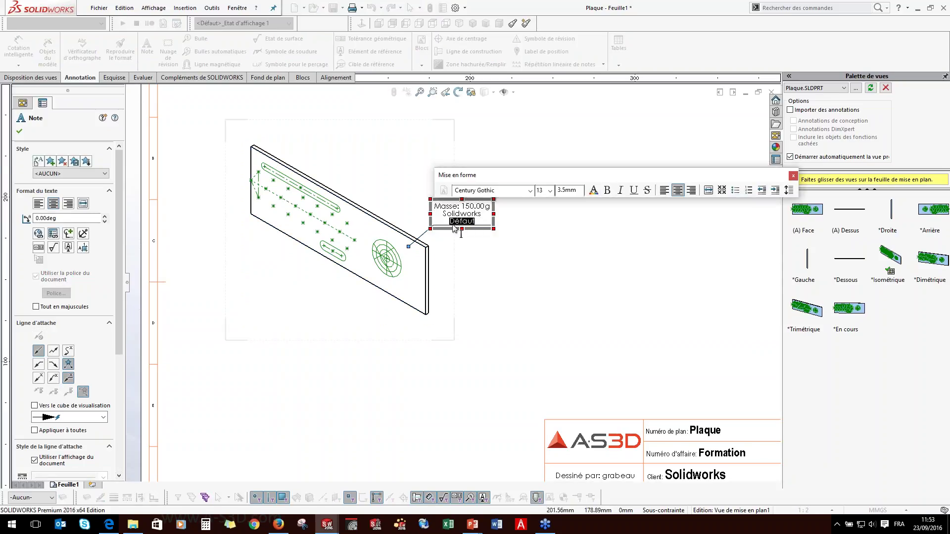
pyautogui.click(593, 190)
pyautogui.click(429, 207)
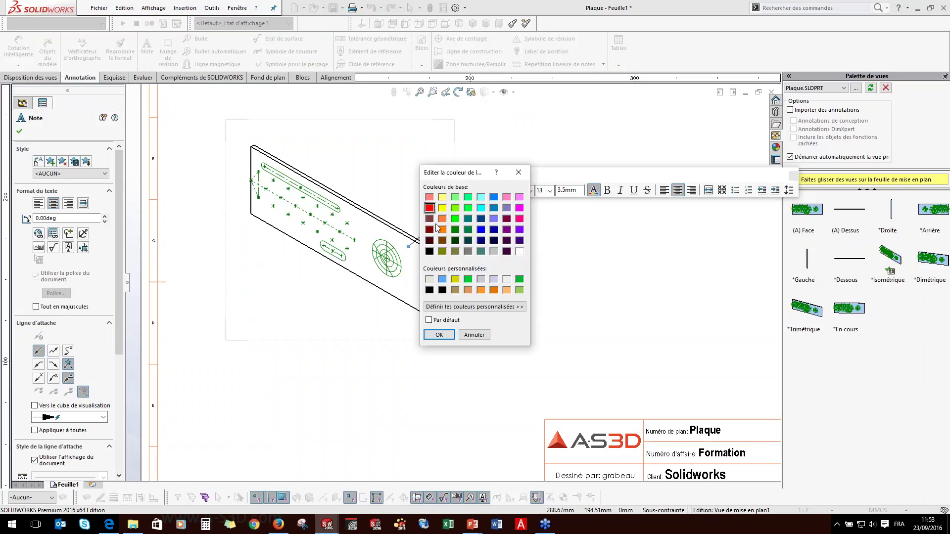
pyautogui.click(439, 334)
pyautogui.click(509, 297)
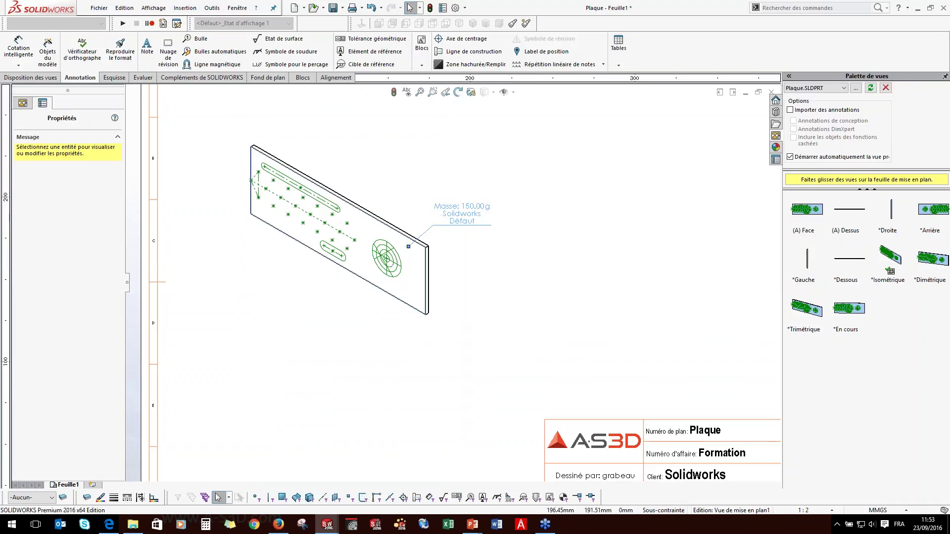
# Add the note to the design library's 02-Notes folder under Bibliothèque LeGuide3D, with the file name Note Formation.
pyautogui.click(460, 214)
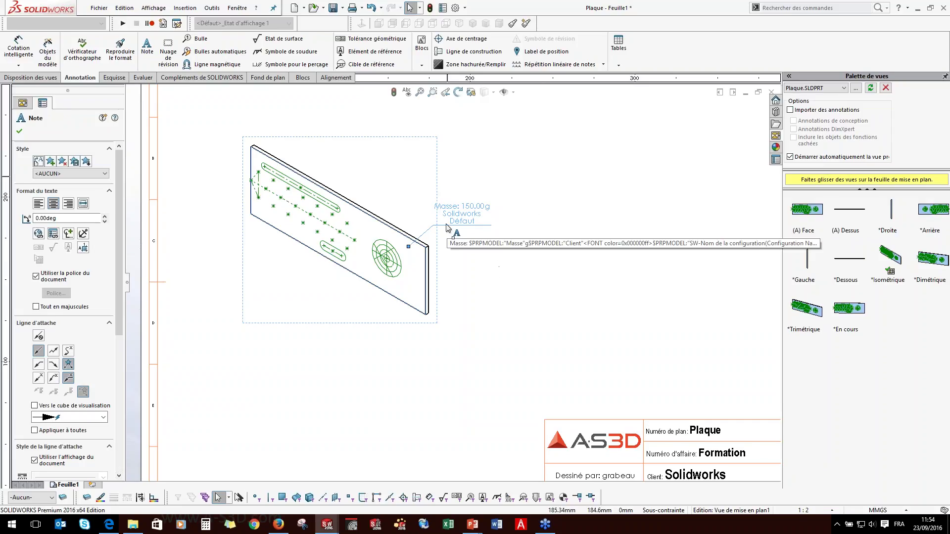
pyautogui.click(774, 112)
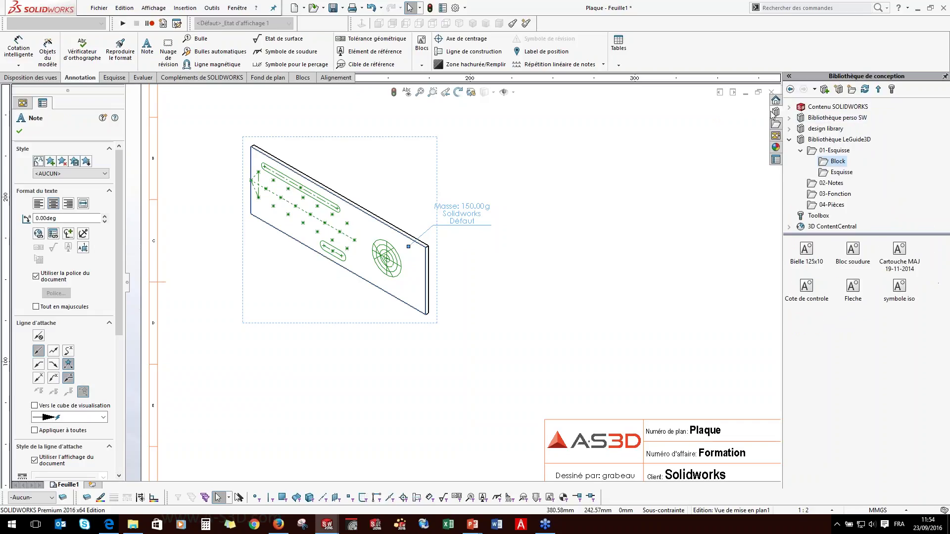
pyautogui.click(801, 151)
pyautogui.click(831, 161)
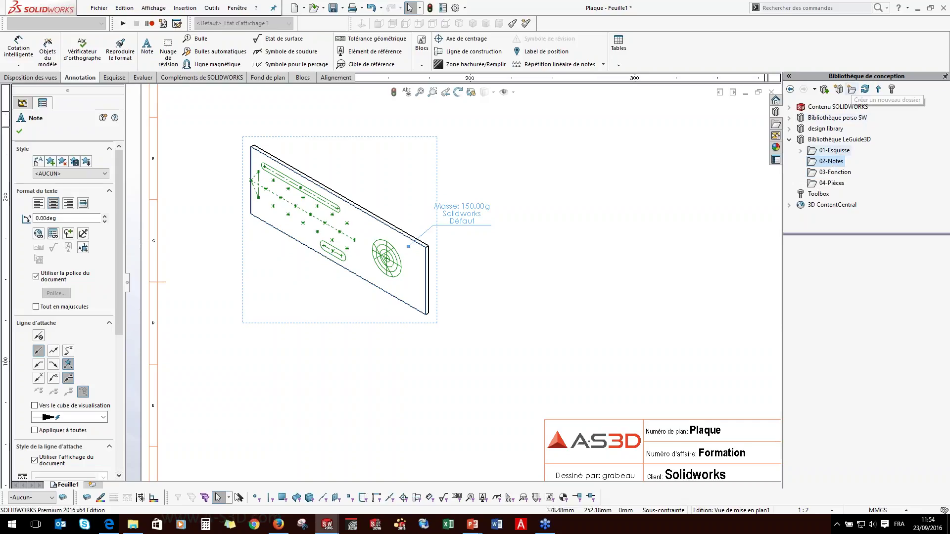
pyautogui.click(825, 90)
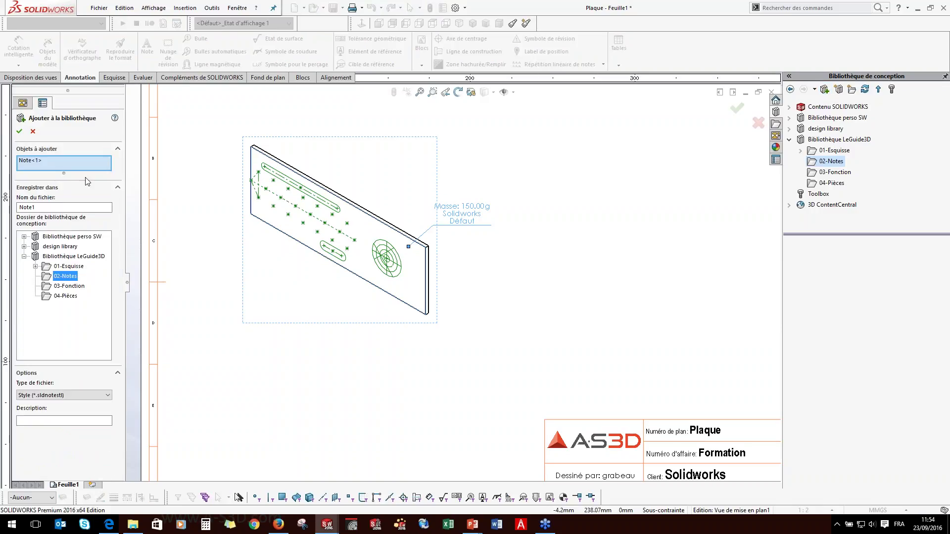
pyautogui.doubleClick(40, 207)
pyautogui.click(20, 131)
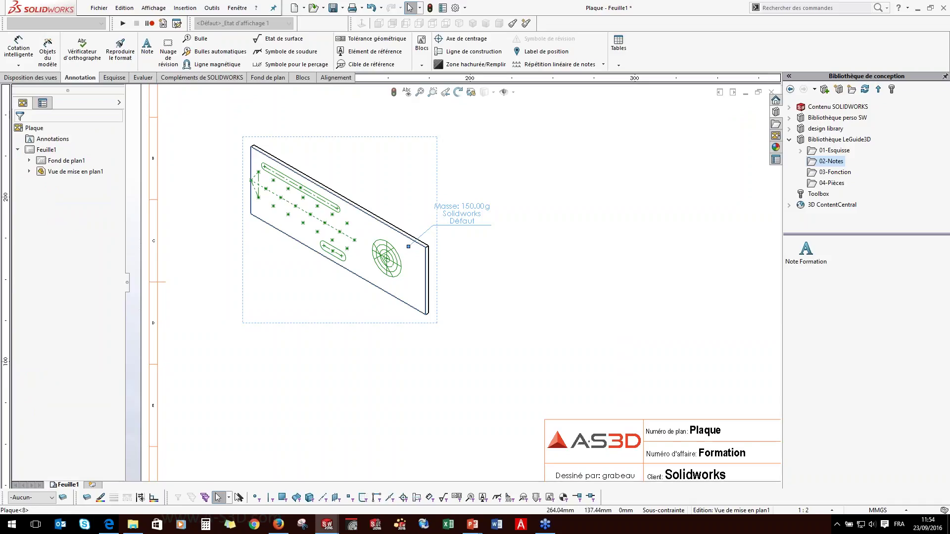
# Delete the original note from the drawing and attach one copy of the Note Formation library note to the plate's front face.
pyautogui.press('Delete')
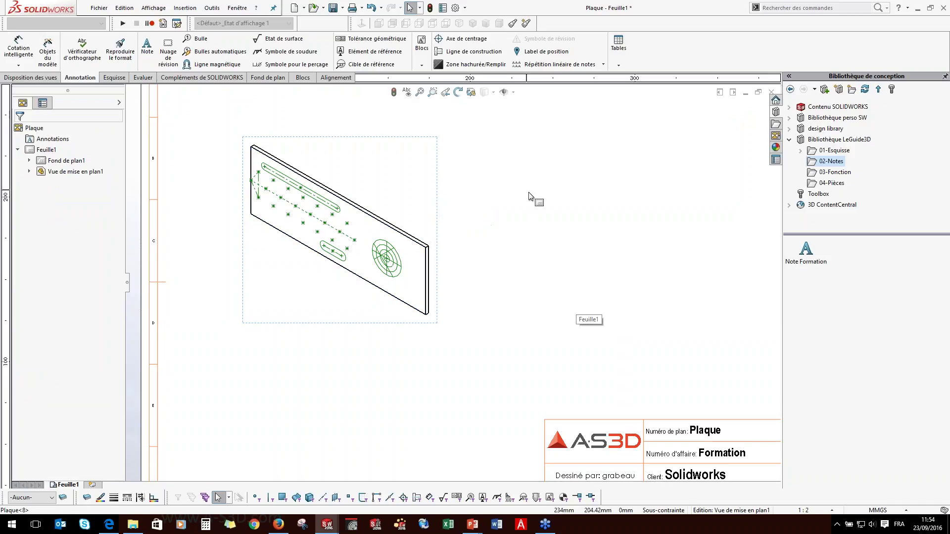
pyautogui.press('f')
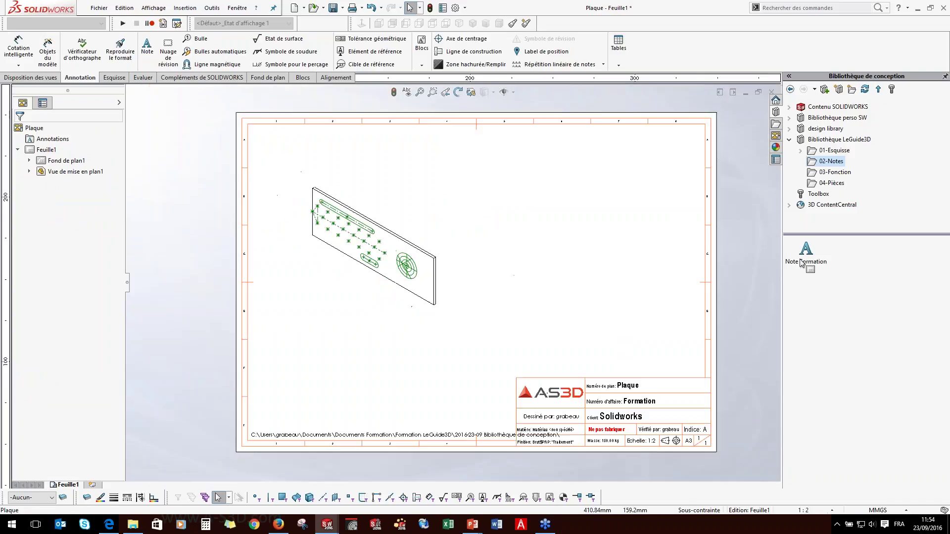
pyautogui.moveTo(801, 262); pyautogui.dragTo(403, 245)
pyautogui.scroll(-3, 484, 214)
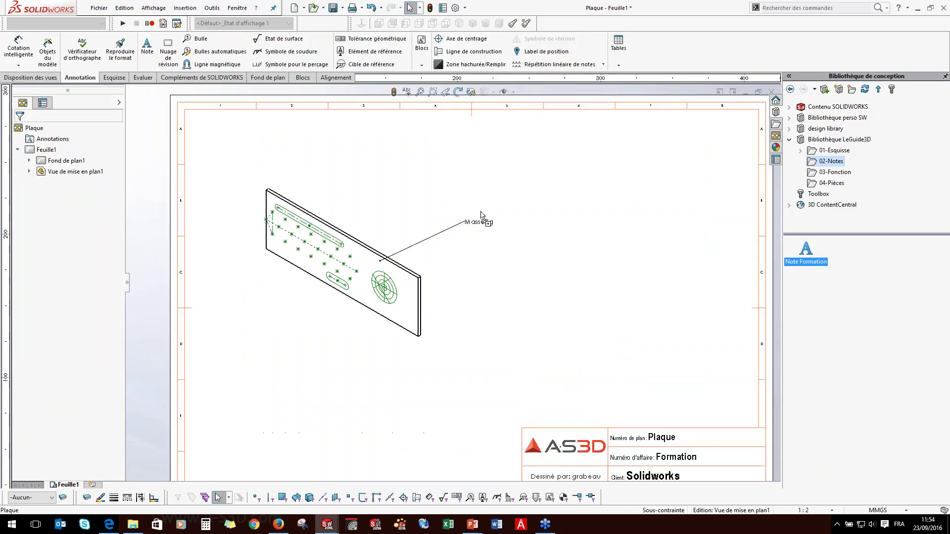
pyautogui.click(467, 199)
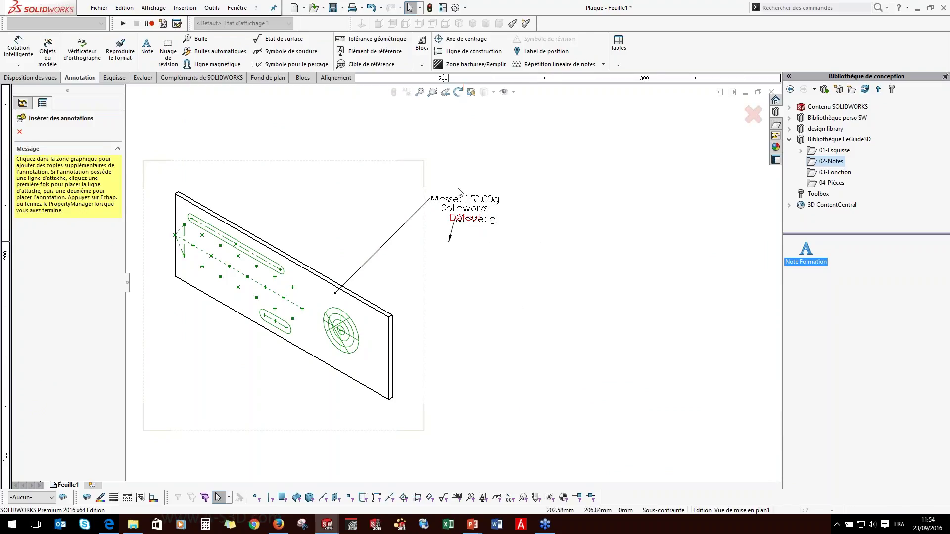
pyautogui.press('Escape')
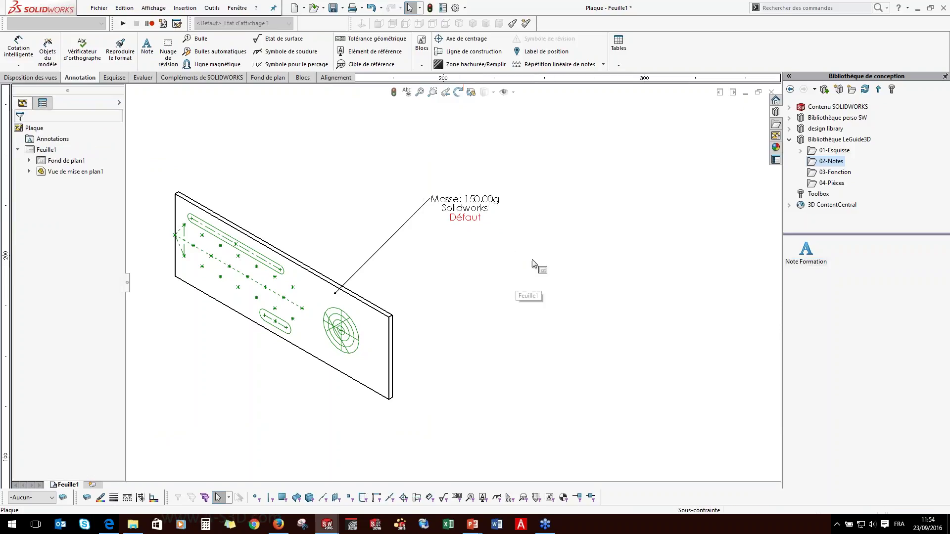
pyautogui.click(531, 260)
# Switch to the Plaque part and attach one Note Formation library note to the plate's front face near its upper corner.
pyautogui.scroll(2, 519, 266)
pyautogui.moveTo(451, 272); pyautogui.dragTo(456, 246, button='middle')
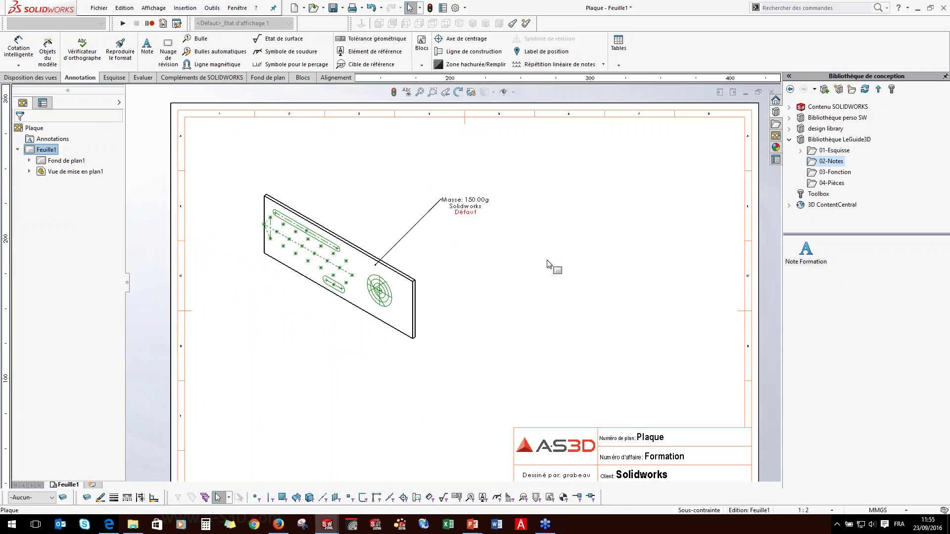
pyautogui.hotkey('ctrl', 'Tab')
pyautogui.click(468, 276)
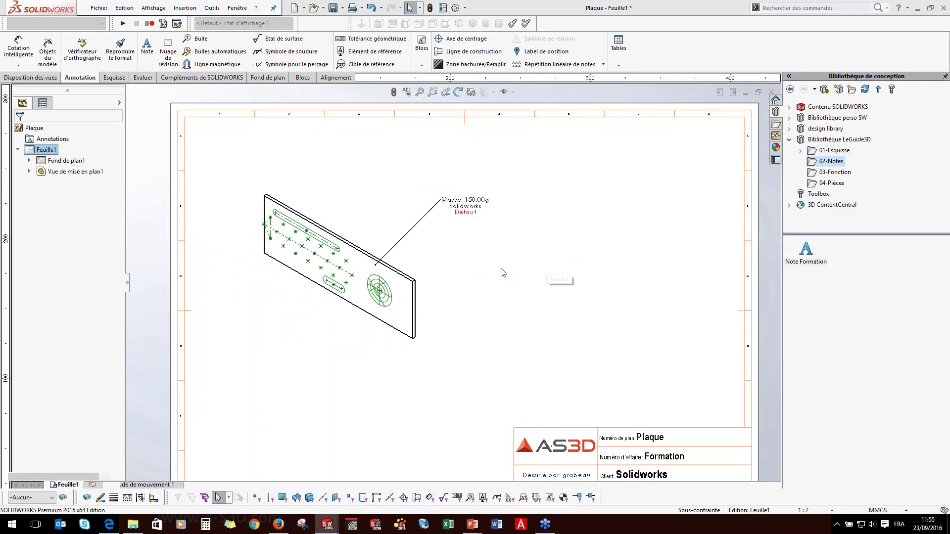
pyautogui.moveTo(806, 251); pyautogui.dragTo(592, 196)
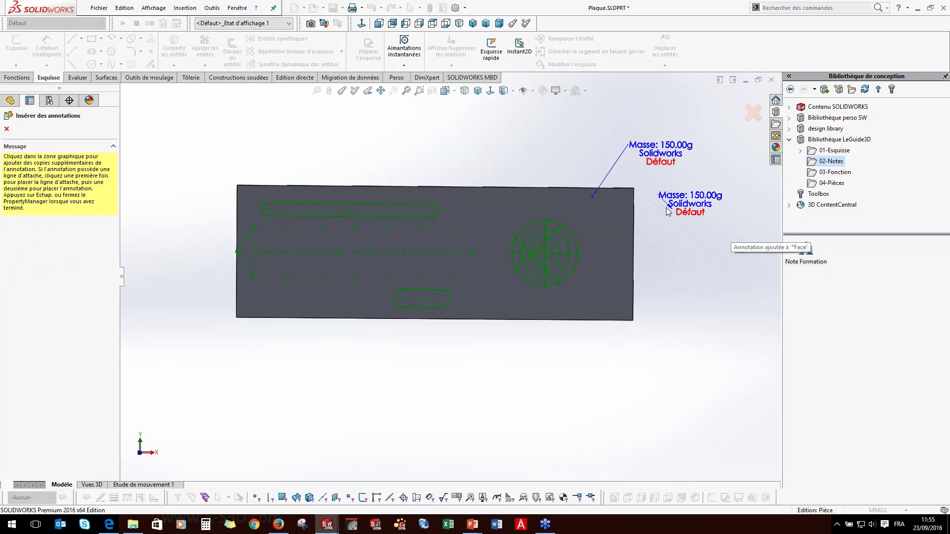
pyautogui.press('Escape')
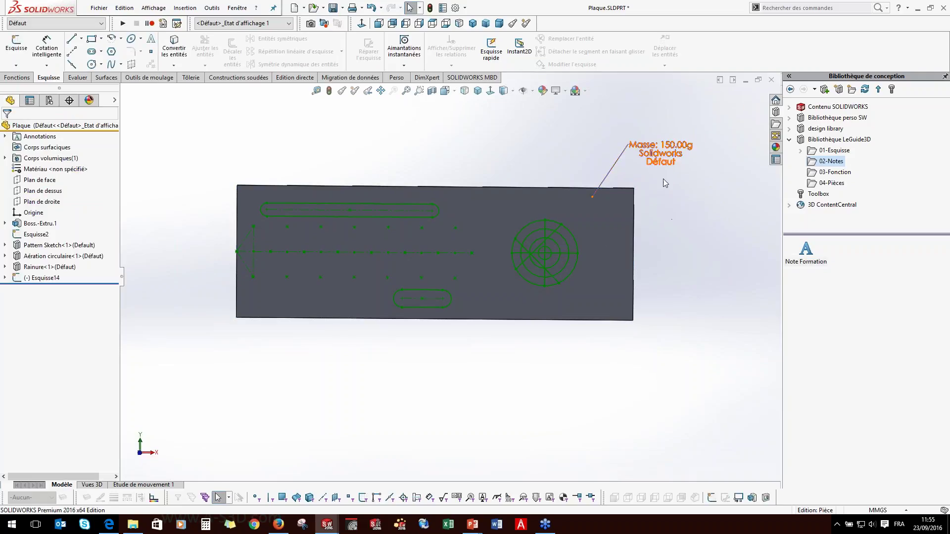
pyautogui.moveTo(668, 225); pyautogui.dragTo(608, 260, button='middle')
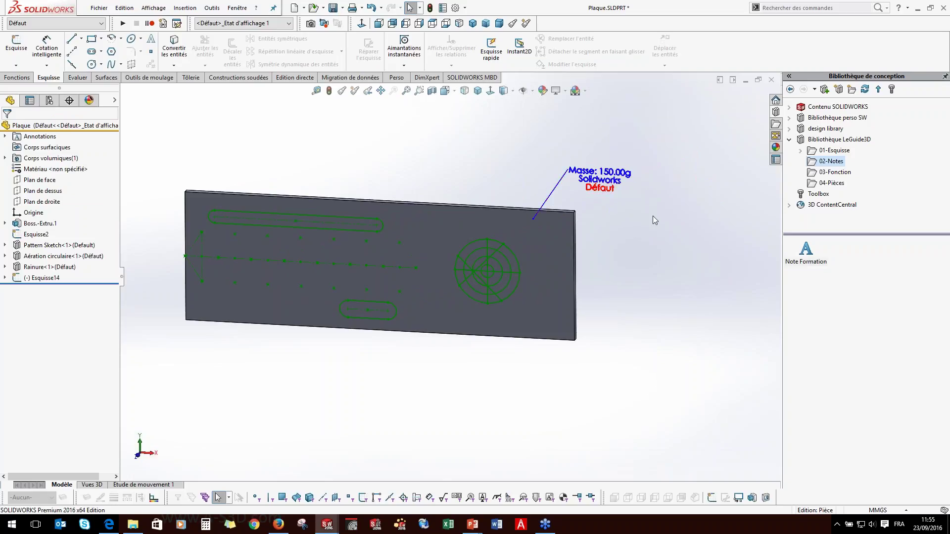
pyautogui.moveTo(646, 275); pyautogui.dragTo(641, 209, button='middle')
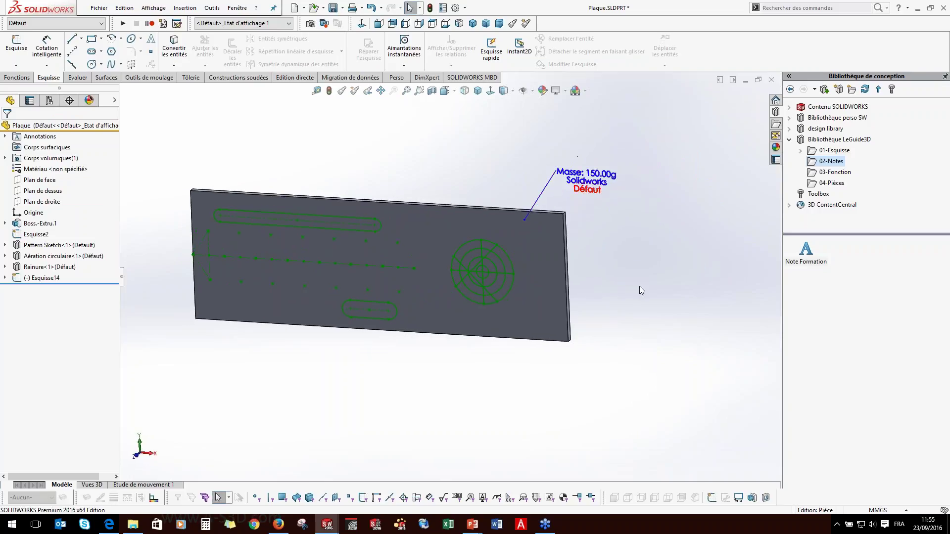
pyautogui.moveTo(650, 259); pyautogui.dragTo(654, 282, button='middle')
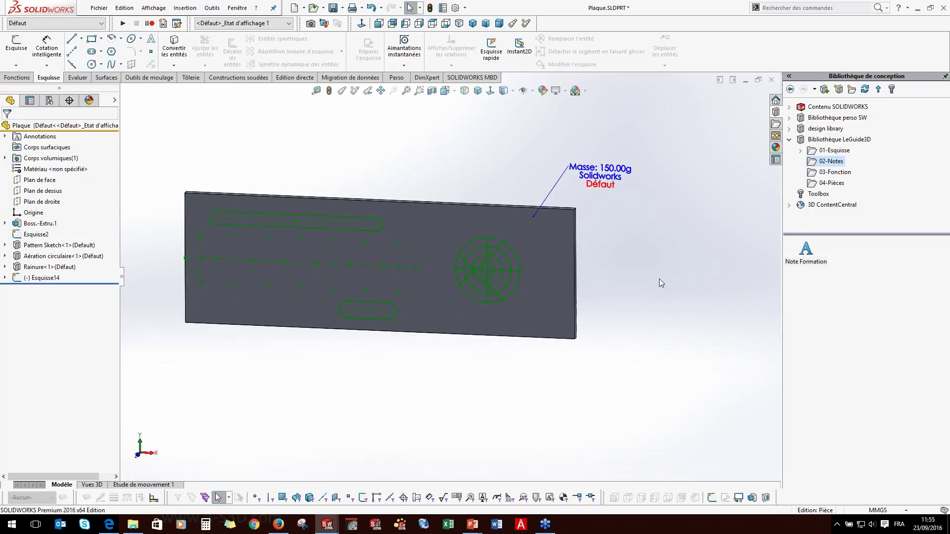
pyautogui.hotkey('ctrl', 'Tab')
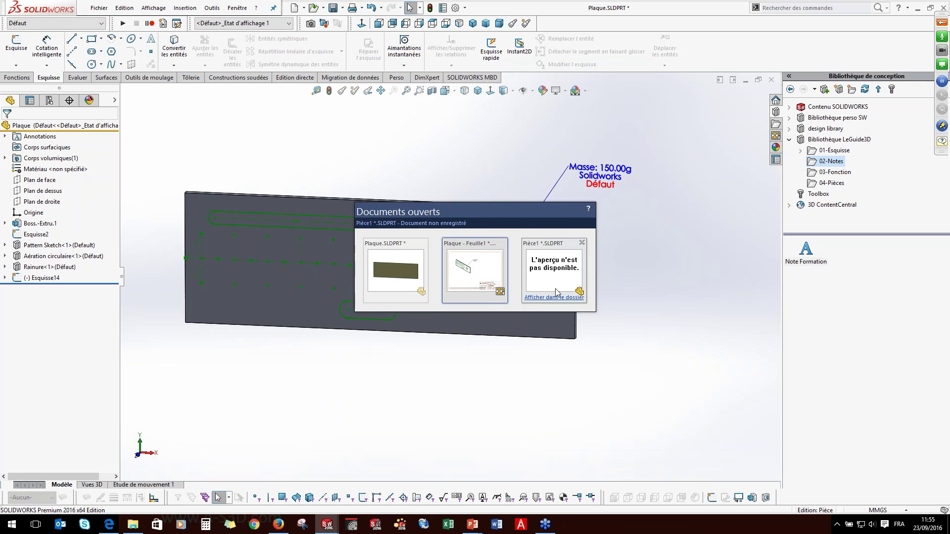
pyautogui.hotkey('alt', 'Tab')
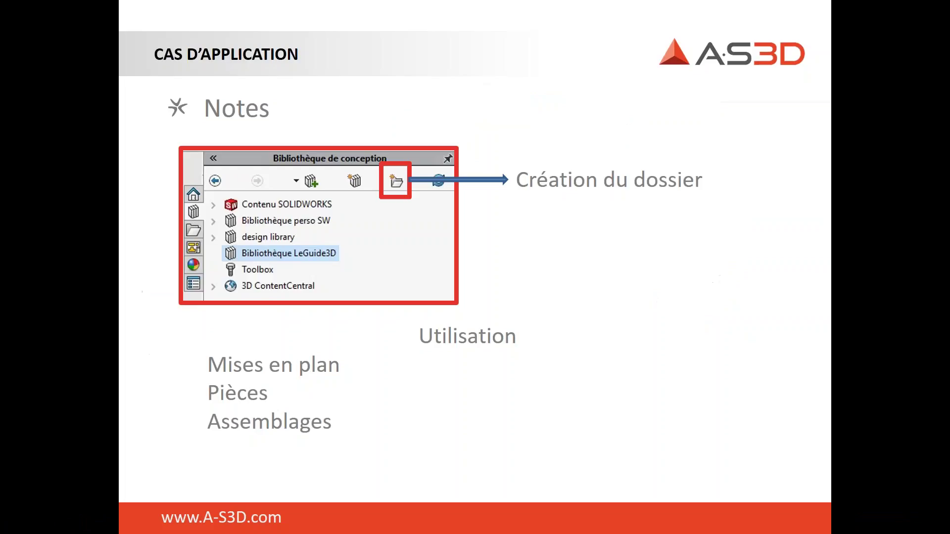
pyautogui.press('Right')
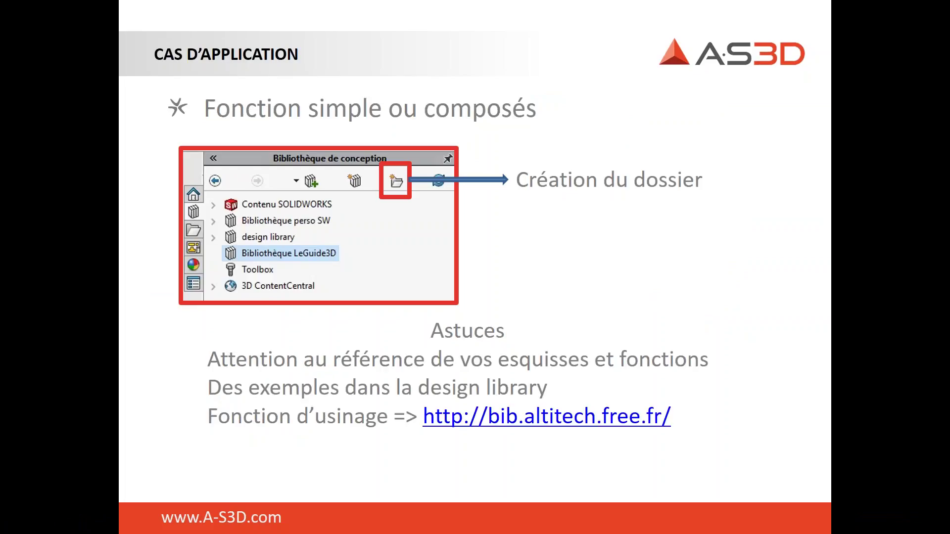
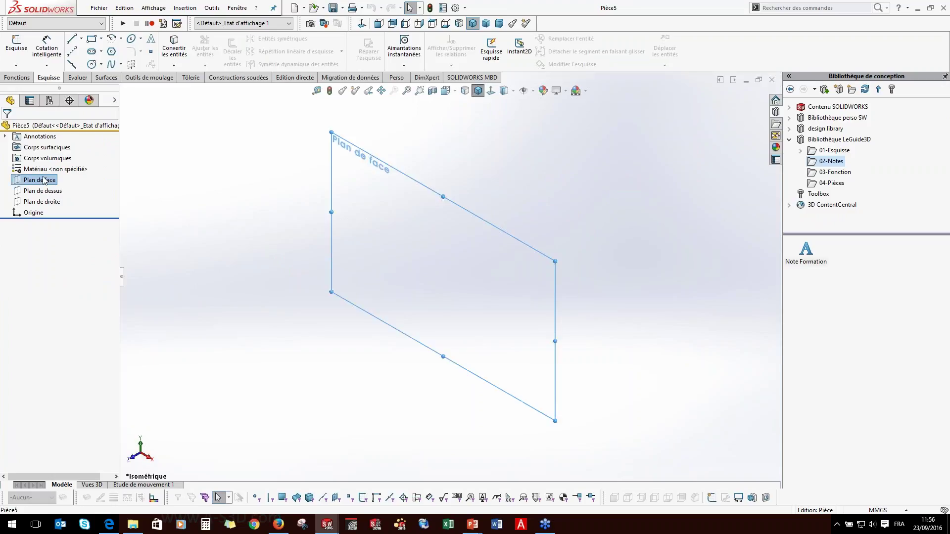
# Sketch a corner rectangle about 146 by 71 mm on the front plane, starting at the origin.
pyautogui.click(56, 163)
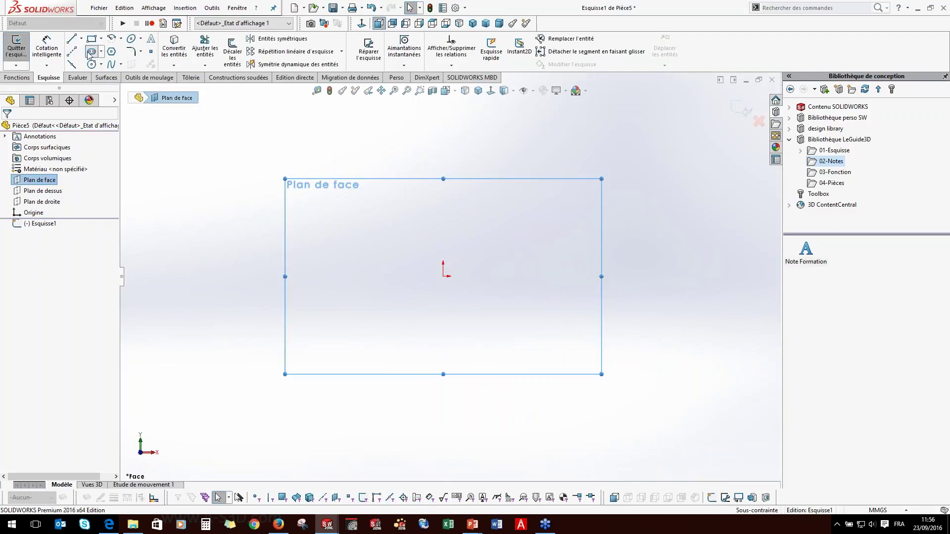
pyautogui.click(444, 276)
pyautogui.click(703, 153)
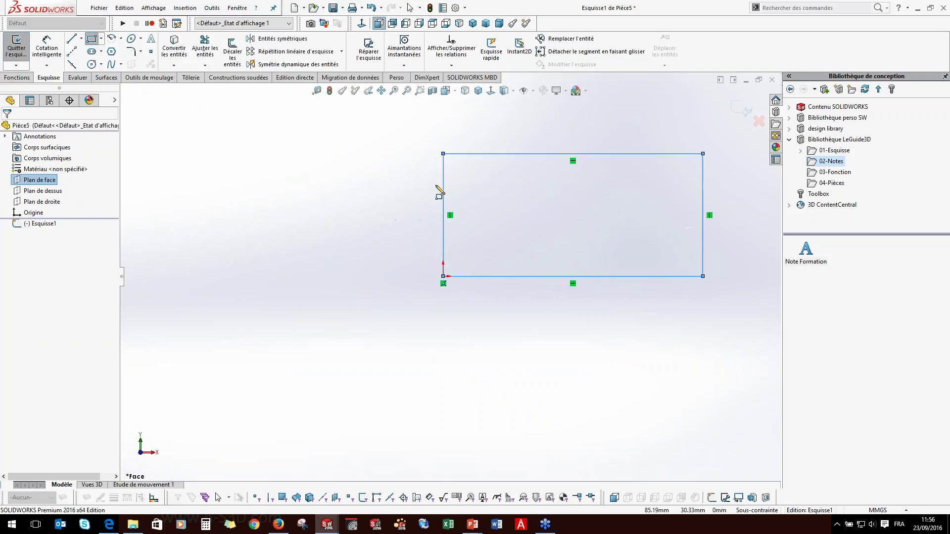
# Dimension the rectangle to 150 mm long and 70 mm high.
pyautogui.click(44, 48)
pyautogui.click(553, 154)
pyautogui.click(566, 126)
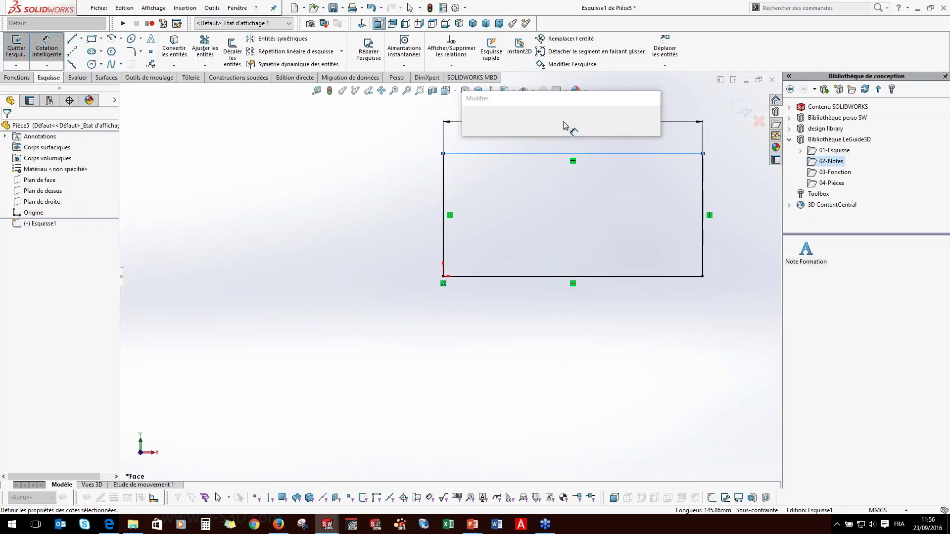
pyautogui.write('150')
pyautogui.press('Return')
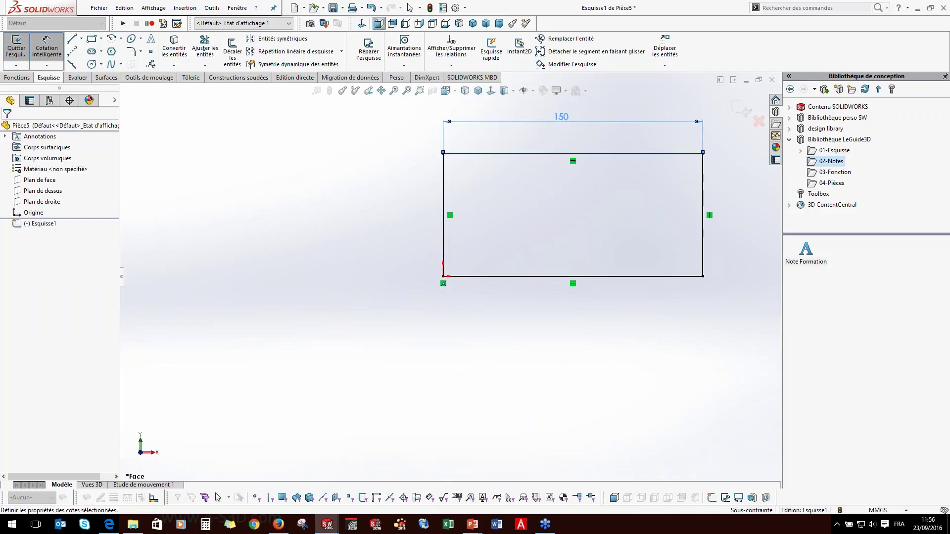
pyautogui.click(443, 216)
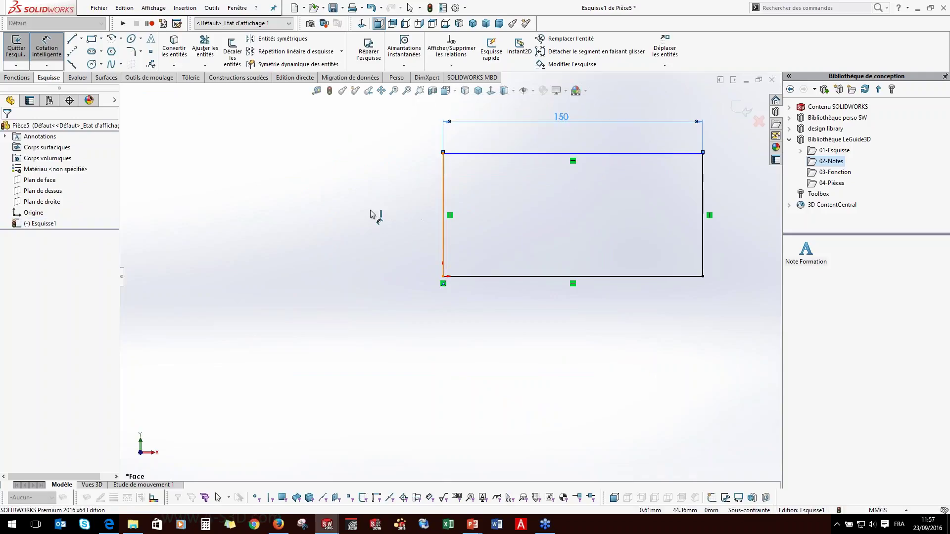
pyautogui.click(371, 210)
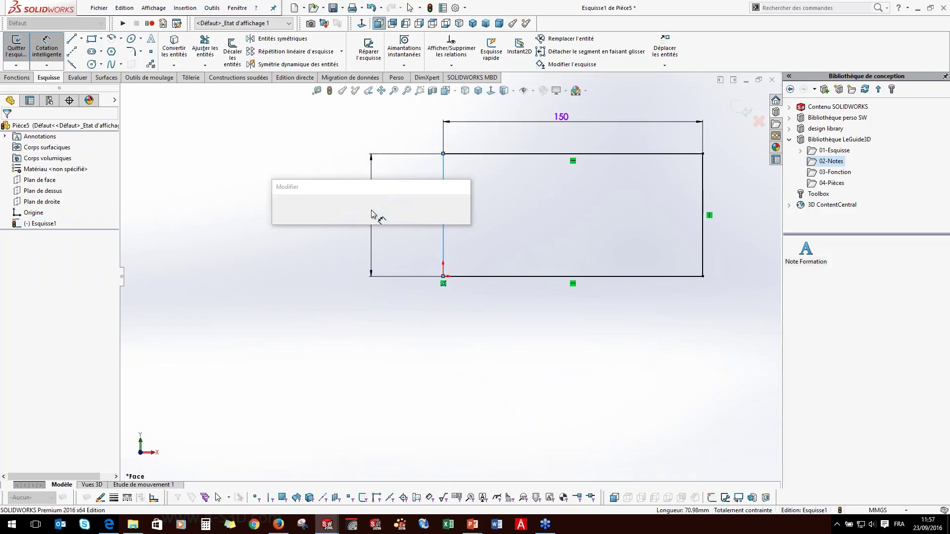
pyautogui.write('70')
pyautogui.press('Return')
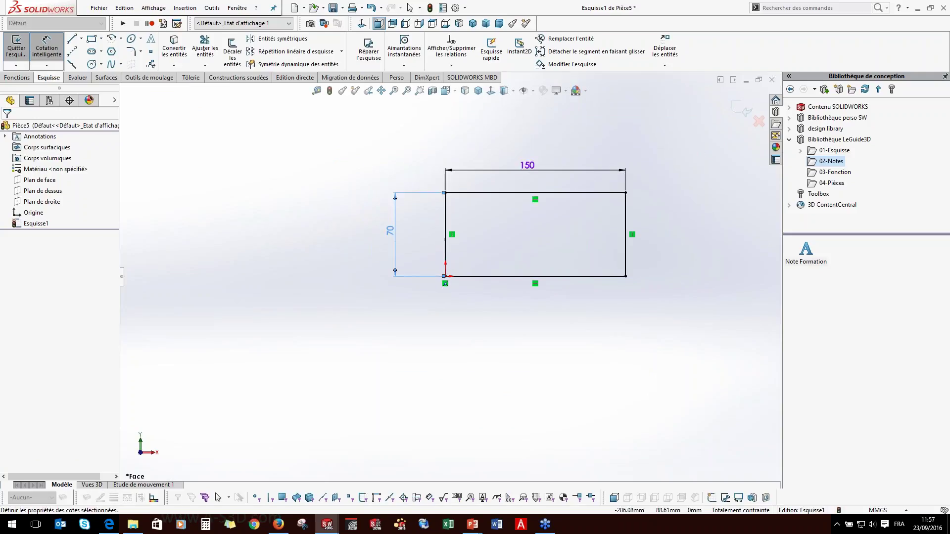
# Extrude the rectangle as a blind boss 5 mm deep to form the plate.
pyautogui.moveTo(206, 170); pyautogui.dragTo(228, 166, button='right')
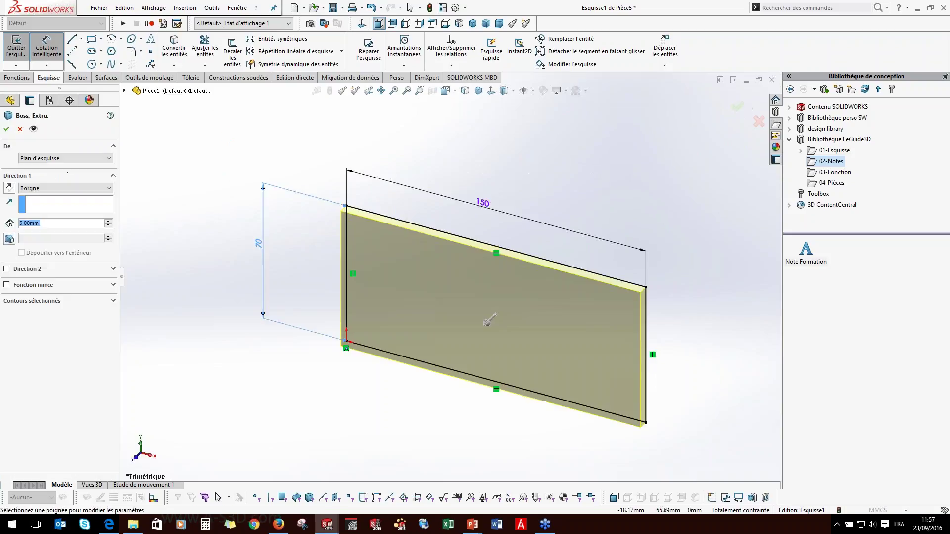
pyautogui.click(6, 129)
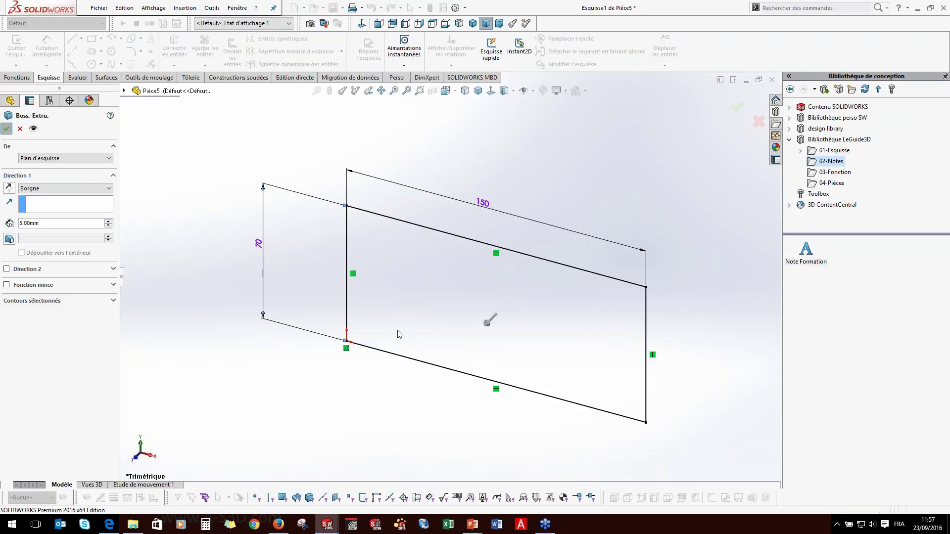
pyautogui.moveTo(397, 388); pyautogui.dragTo(406, 366, button='middle')
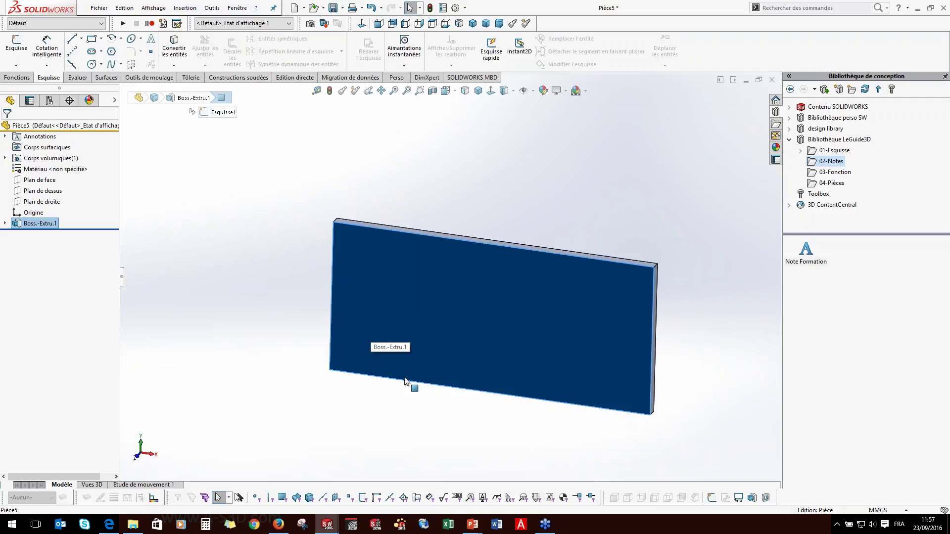
# Sketch a horizontal slot on the plate's front face near its lower-left corner, about 18.35 mm between centres and 5.72 mm wide.
pyautogui.click(364, 345)
pyautogui.click(400, 306)
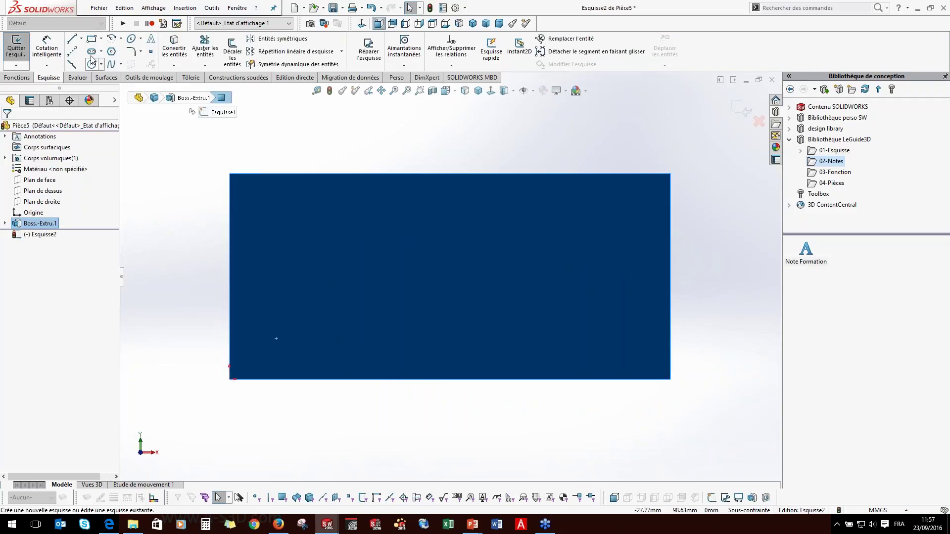
pyautogui.click(91, 51)
pyautogui.click(294, 339)
pyautogui.click(348, 338)
pyautogui.click(357, 331)
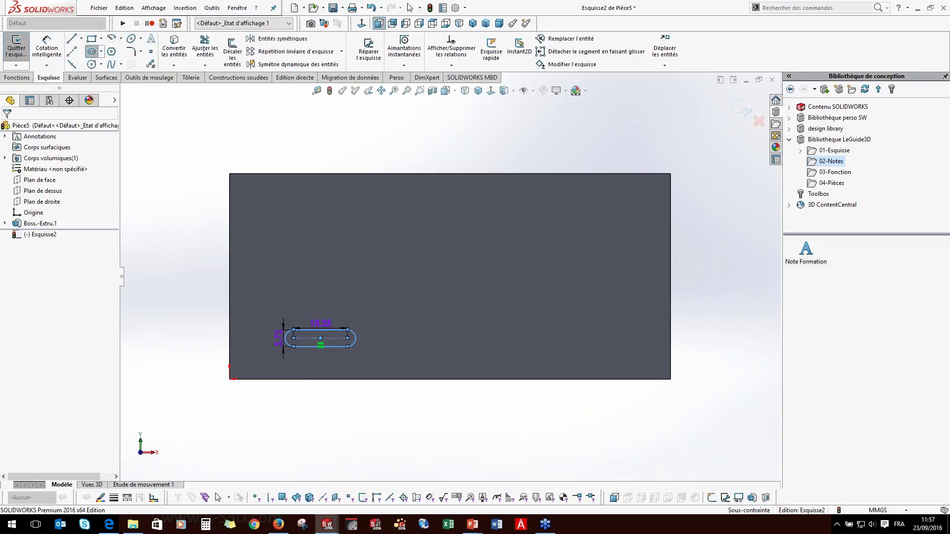
pyautogui.press('Escape')
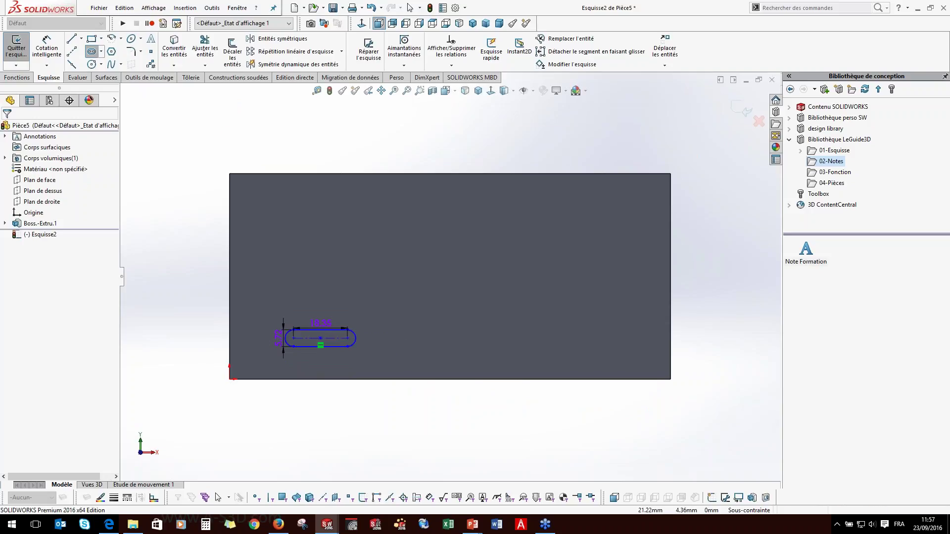
# Move the slot's width dimension clear of the slot and rename it with a descriptive name starting with Diam.
pyautogui.scroll(-1, 252, 389)
pyautogui.moveTo(281, 327); pyautogui.dragTo(273, 291)
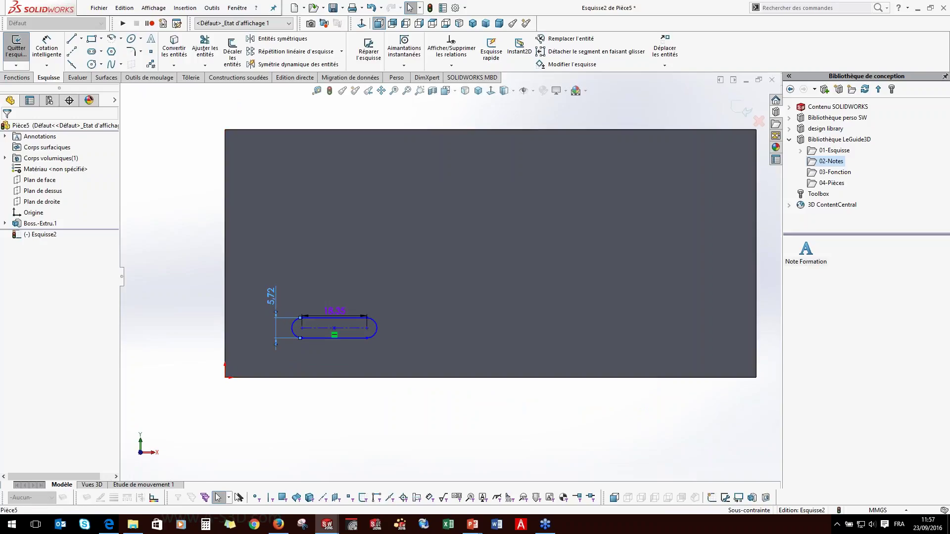
pyautogui.doubleClick(271, 297)
pyautogui.click(229, 305)
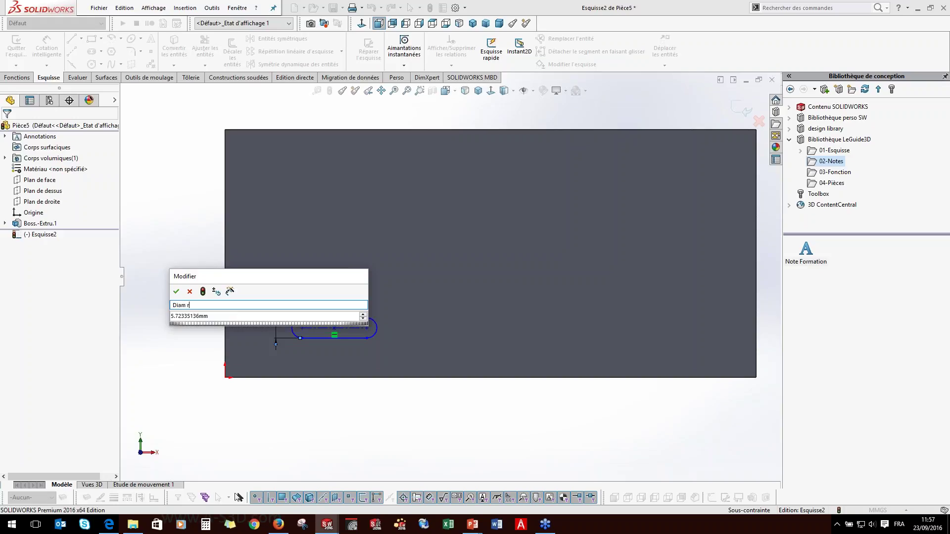
pyautogui.press('Tab')
pyautogui.press('Return')
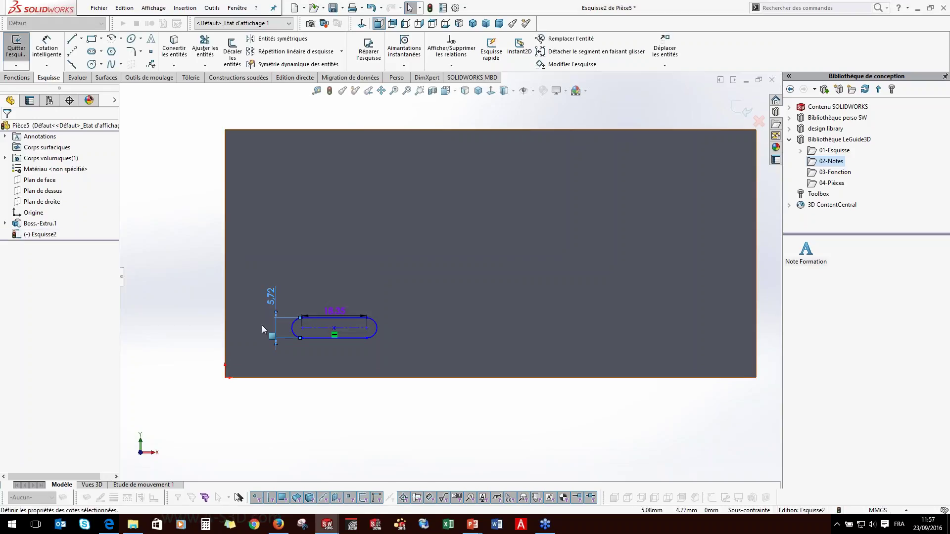
# Move the slot's centre-to-centre dimension above the slot and rename it Longueur.
pyautogui.moveTo(335, 311); pyautogui.dragTo(335, 287)
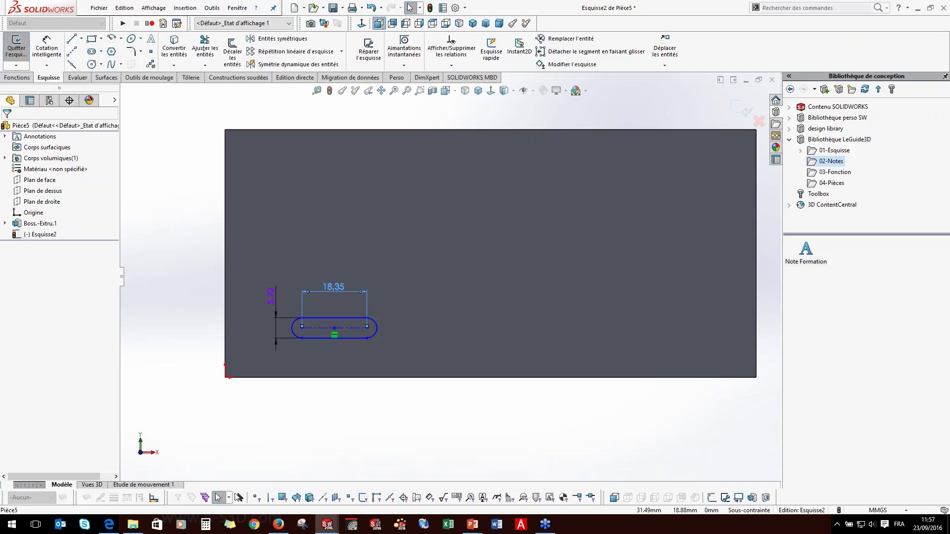
pyautogui.click(336, 286)
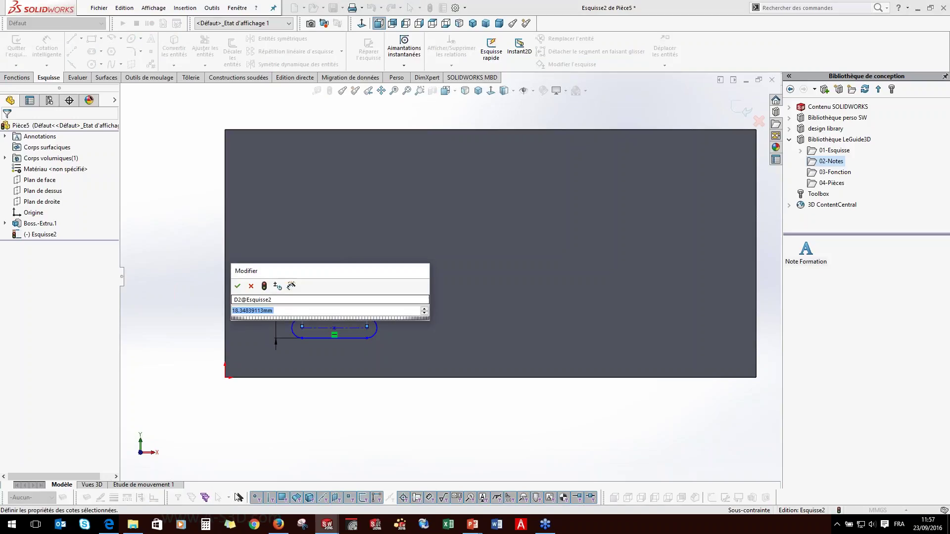
pyautogui.hotkey('shift', 'Tab')
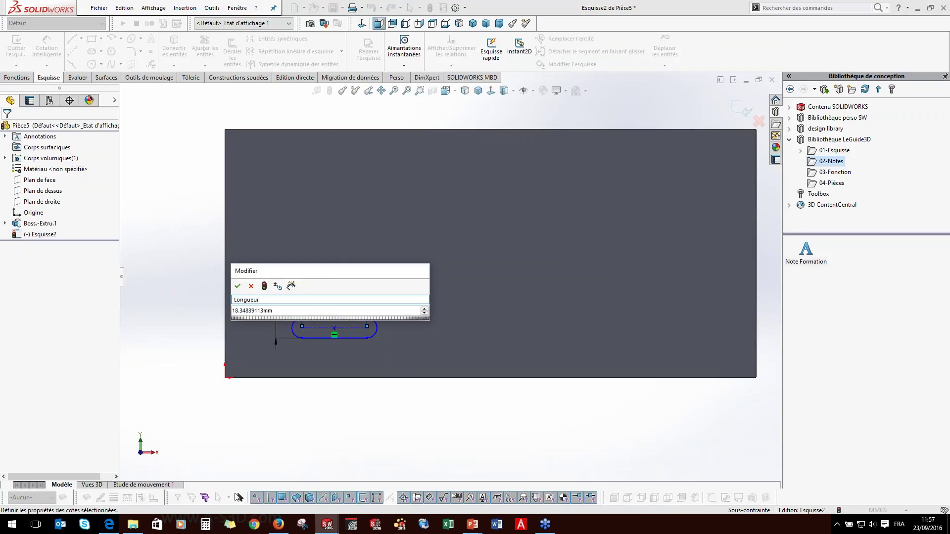
pyautogui.press('Tab')
pyautogui.press('Return')
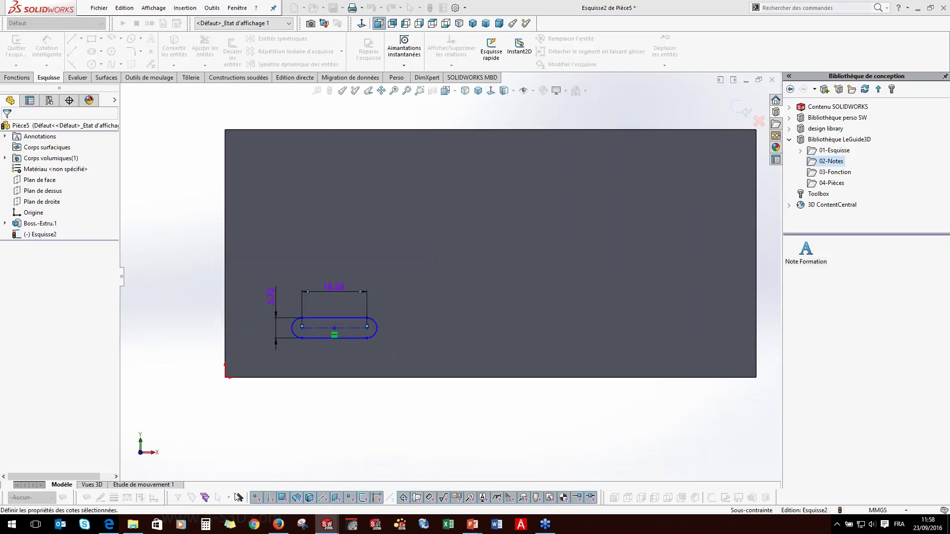
# Dimension the slot's centre point horizontally from the plate's left edge and name the dimension PosX.
pyautogui.scroll(-2, 345, 343)
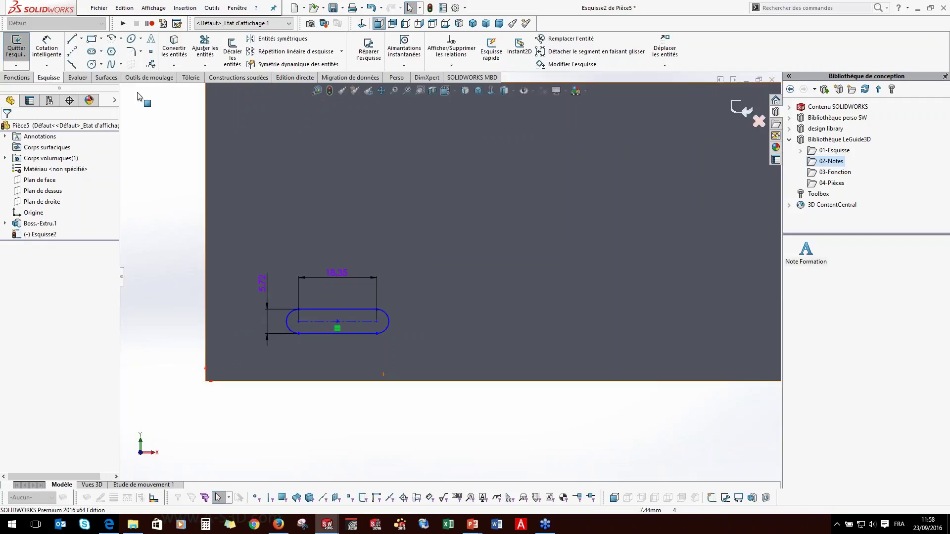
pyautogui.click(49, 54)
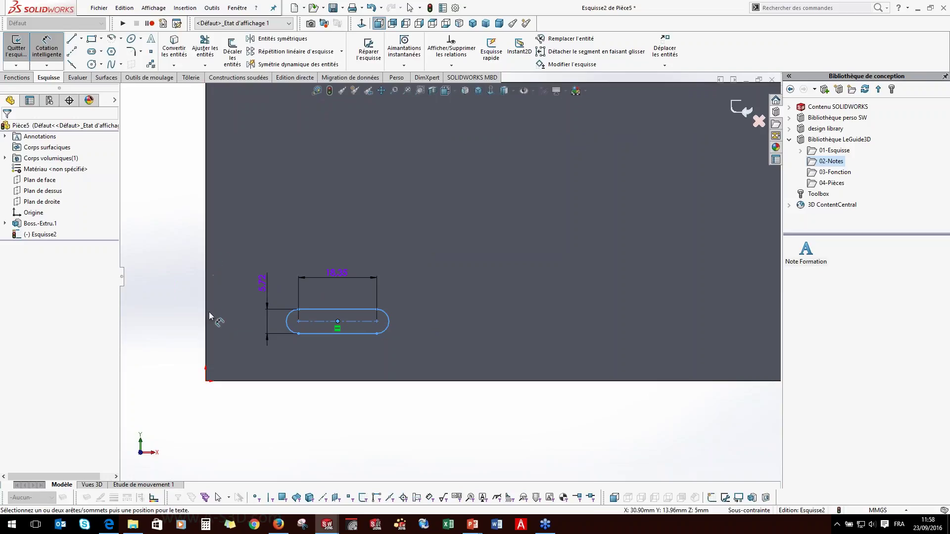
pyautogui.click(207, 297)
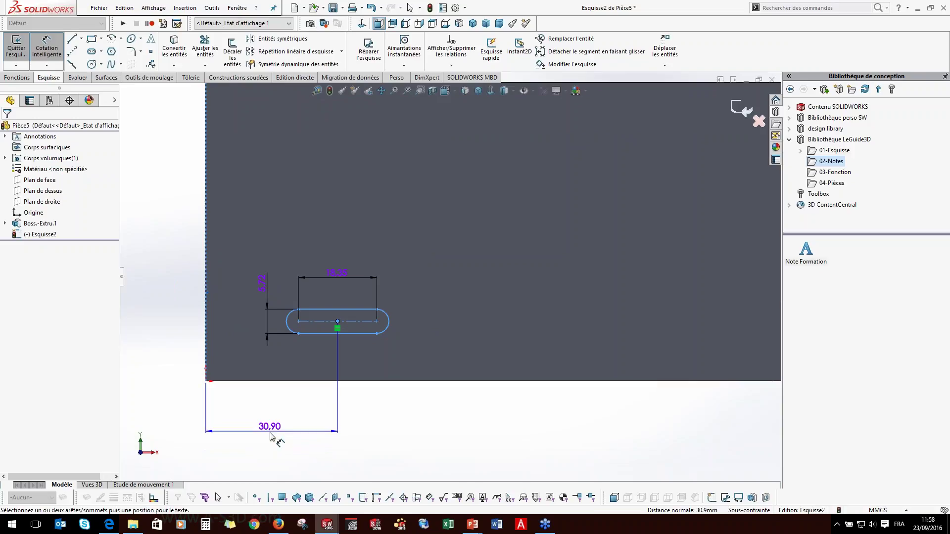
pyautogui.click(271, 438)
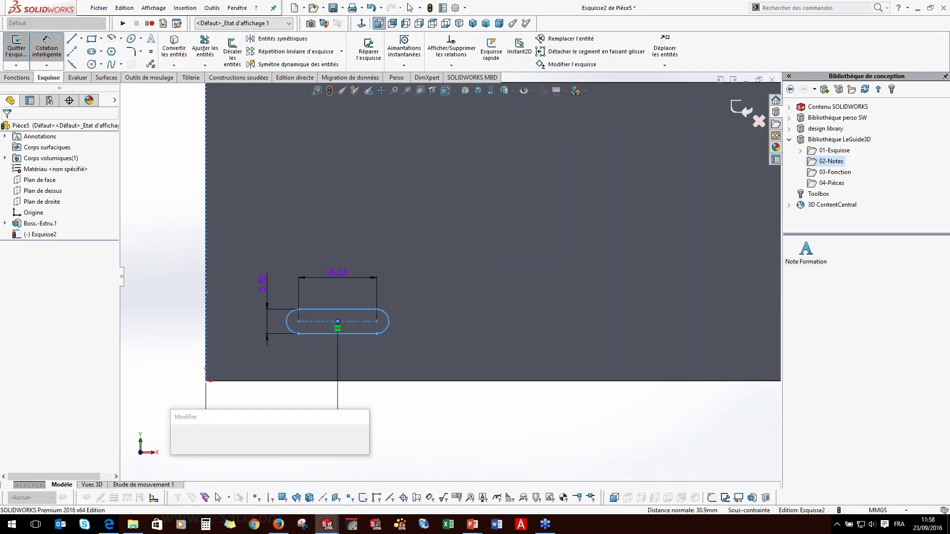
pyautogui.doubleClick(244, 451)
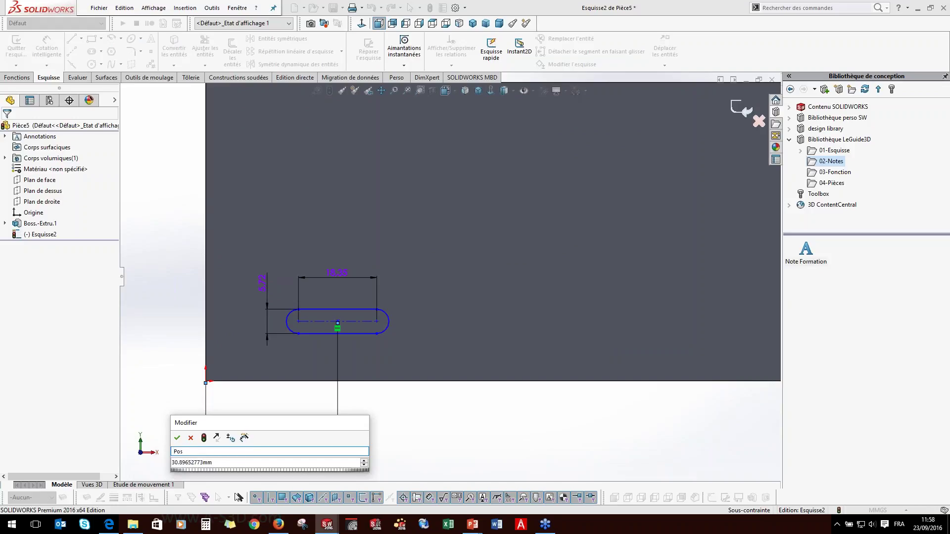
pyautogui.press('Tab')
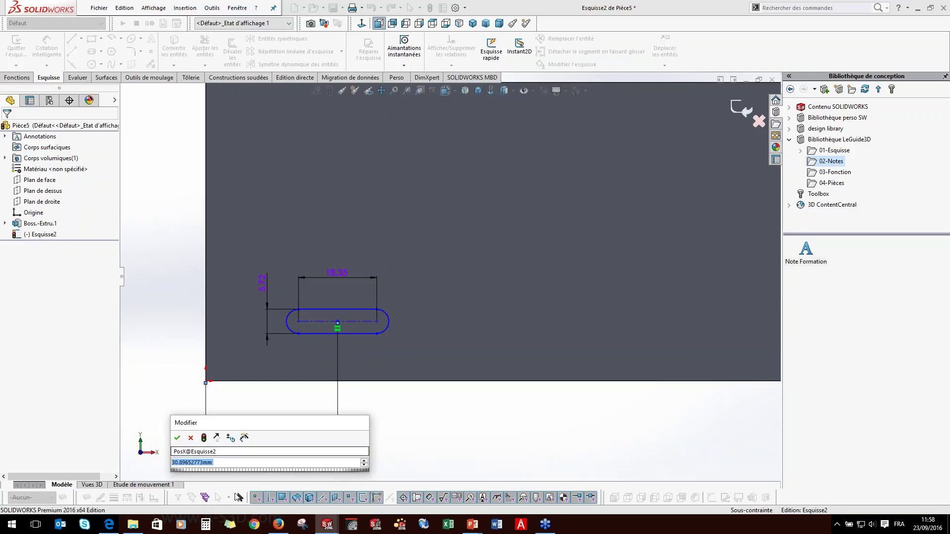
pyautogui.press('Return')
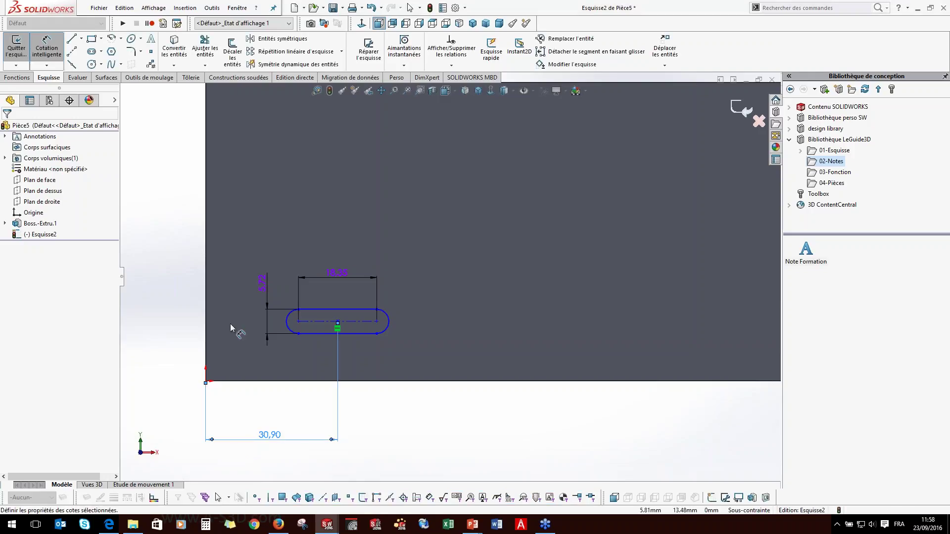
# Dimension the slot's centreline vertically from the plate's bottom edge and name the dimension PosY.
pyautogui.click(321, 322)
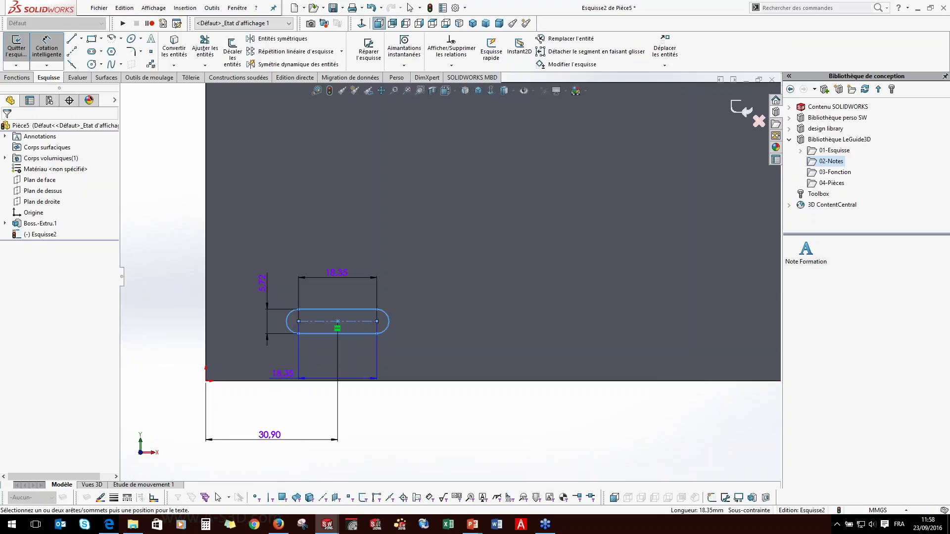
pyautogui.click(292, 383)
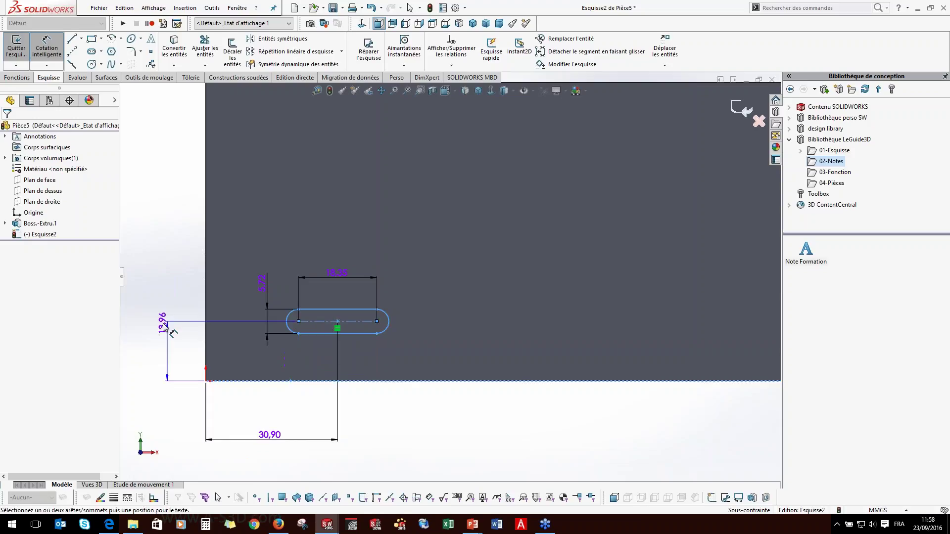
pyautogui.click(141, 346)
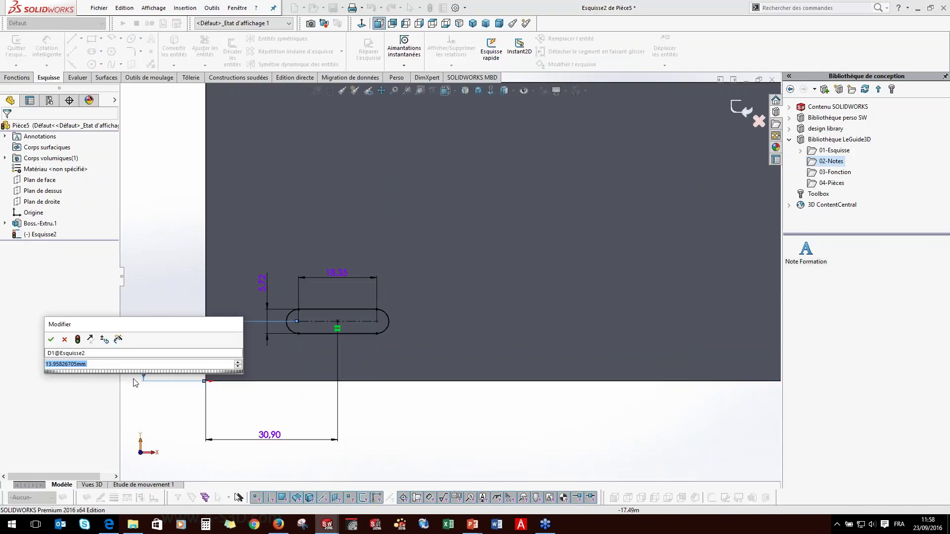
pyautogui.click(134, 354)
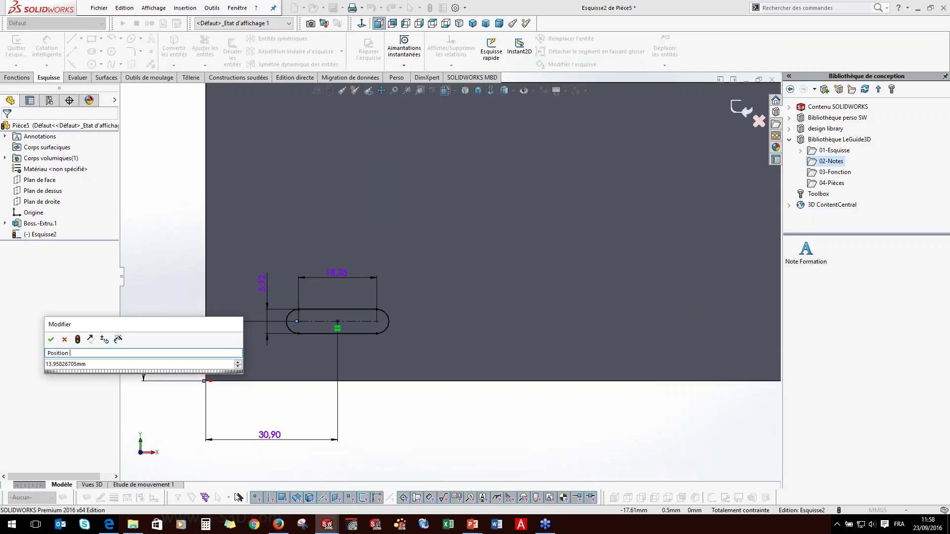
pyautogui.write('PositionY')
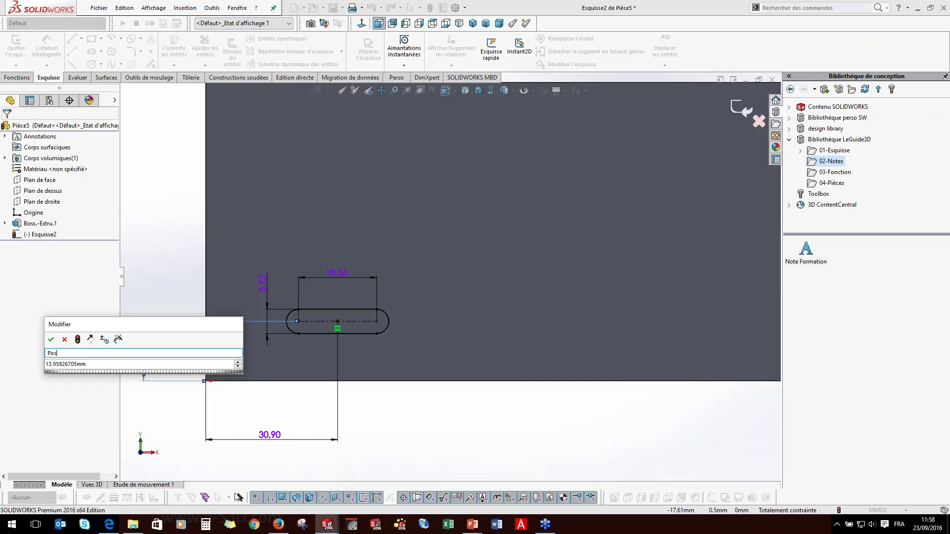
pyautogui.press('Tab')
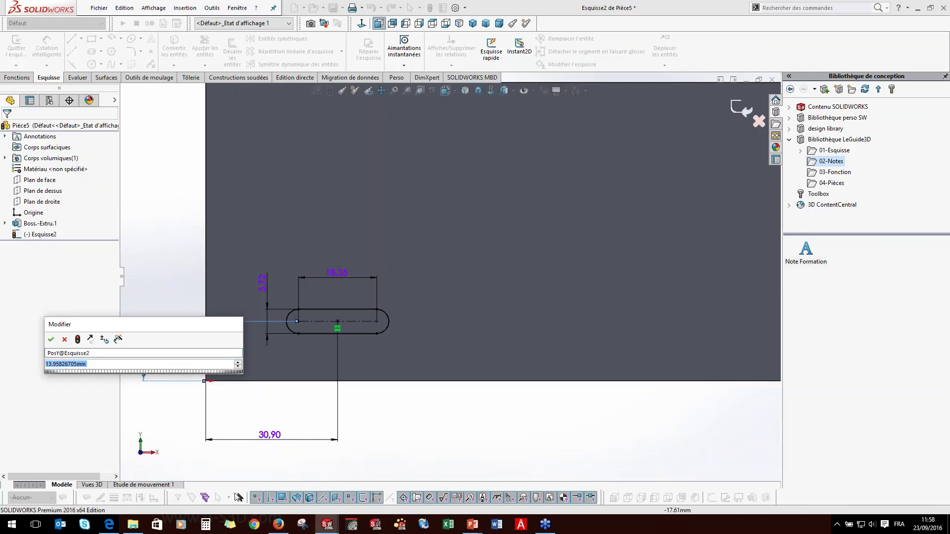
pyautogui.press('Return')
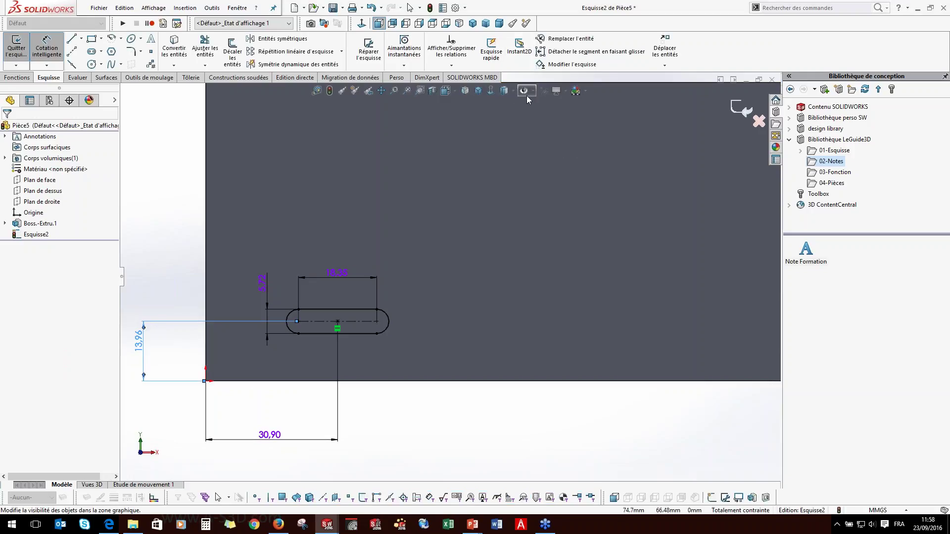
# Turn on the display of dimension names in the graphics area.
pyautogui.click(525, 90)
pyautogui.click(537, 270)
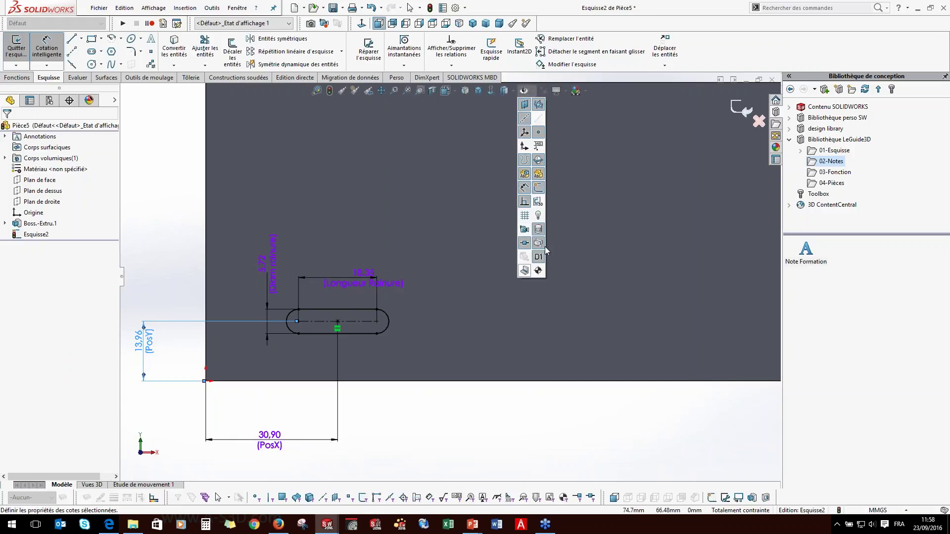
pyautogui.click(572, 460)
# Spread out the slot's length, width and PosY dimensions so that their values and names no longer overlap.
pyautogui.scroll(4, 316, 275)
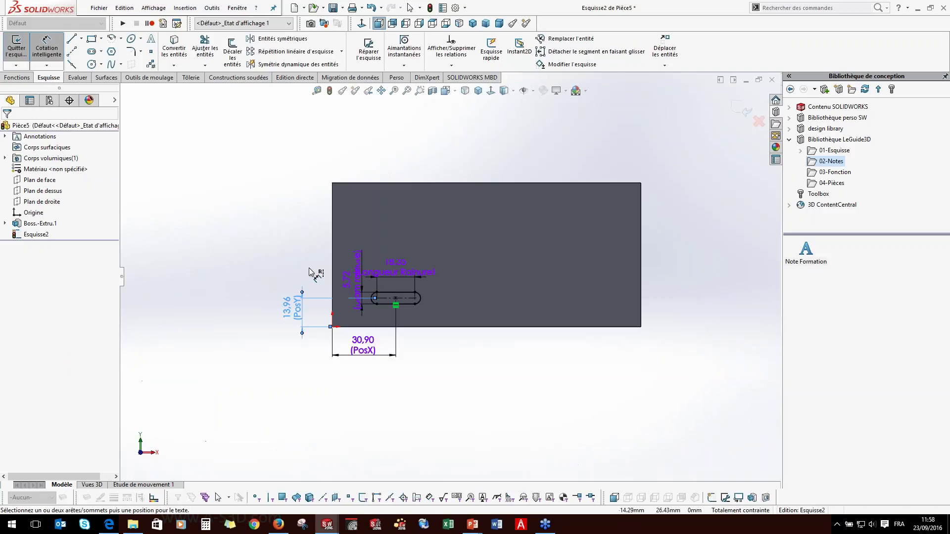
pyautogui.moveTo(360, 271); pyautogui.dragTo(399, 258)
pyautogui.moveTo(353, 277)
pyautogui.mouseDown()
pyautogui.moveTo(272, 233)
pyautogui.moveTo(270, 218)
pyautogui.mouseUp()
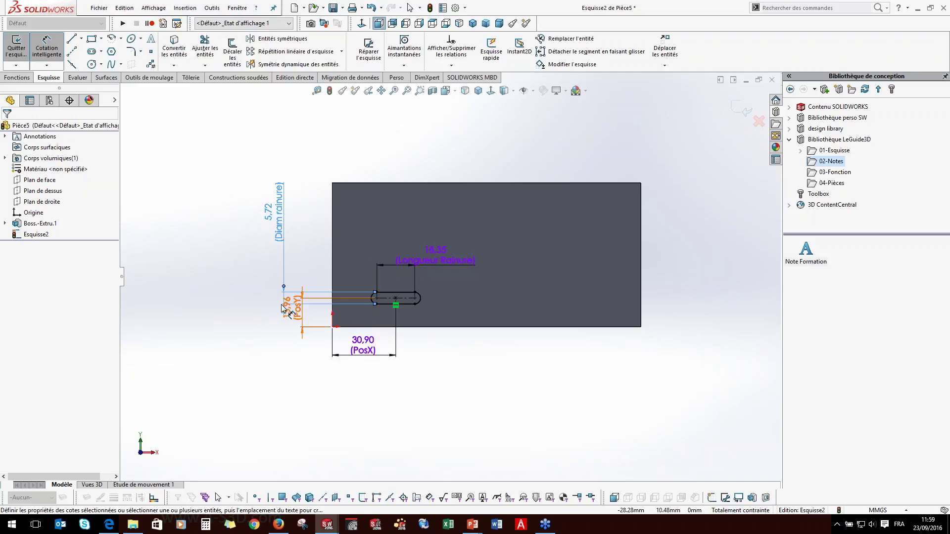
pyautogui.scroll(-3, 294, 304)
pyautogui.moveTo(341, 305); pyautogui.dragTo(341, 371)
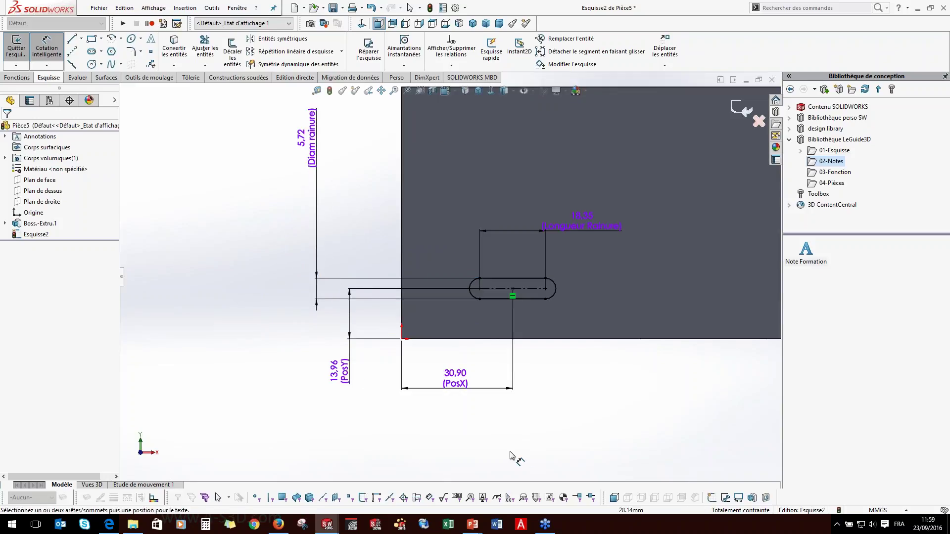
# Cut-extrude the slot sketch through the plate with the end condition Jusqu'à la prochaine surface.
pyautogui.click(18, 79)
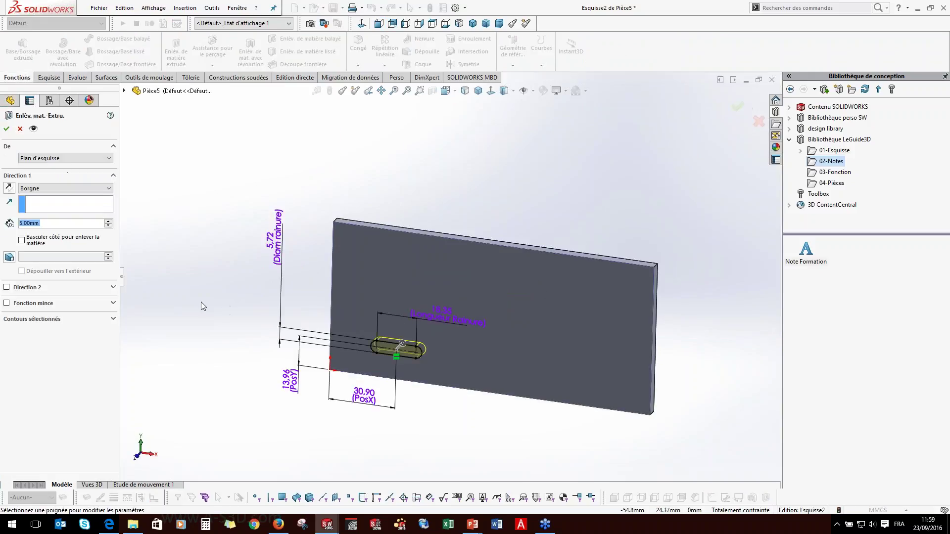
pyautogui.click(68, 192)
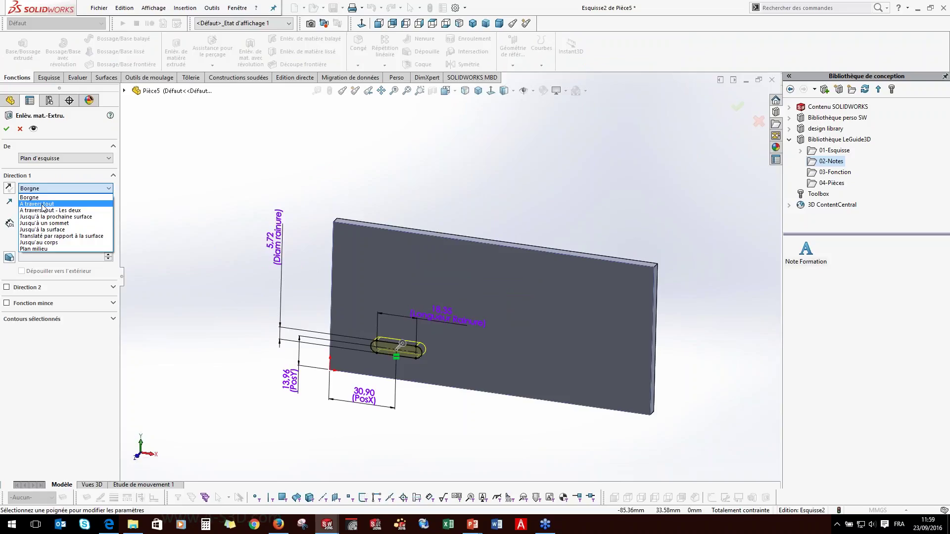
pyautogui.click(74, 217)
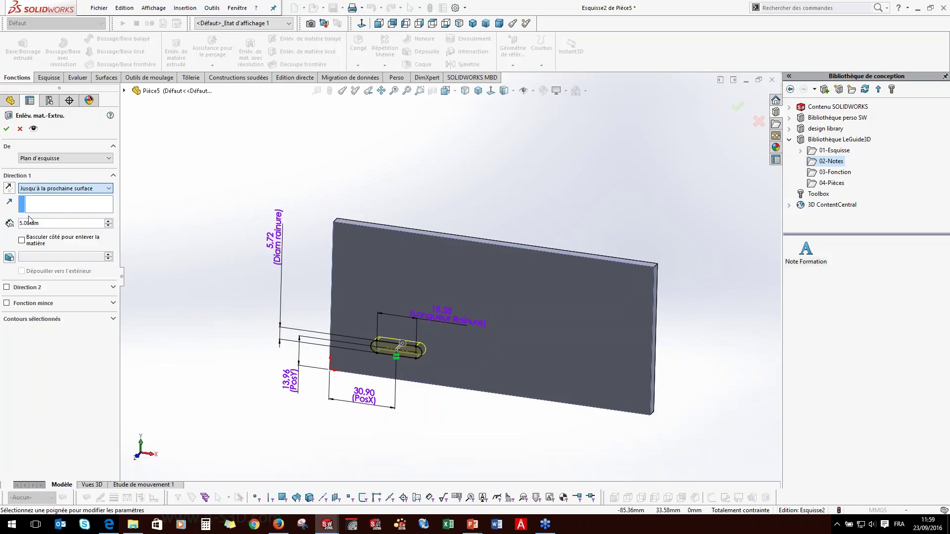
pyautogui.click(5, 129)
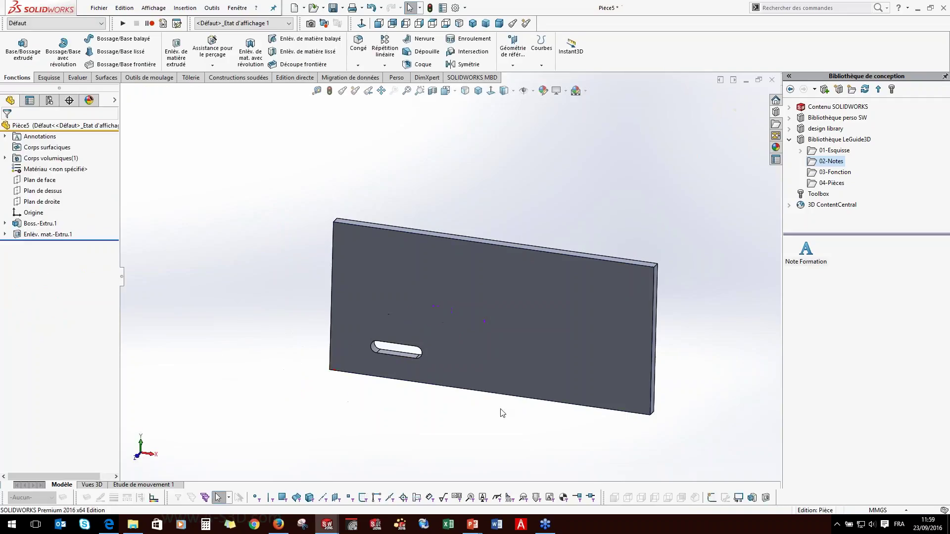
# Add the slot cut to the design library folder 03-Fonction as a Lib Feat Part (*.sldlfp) named Rainure.
pyautogui.scroll(-3, 456, 403)
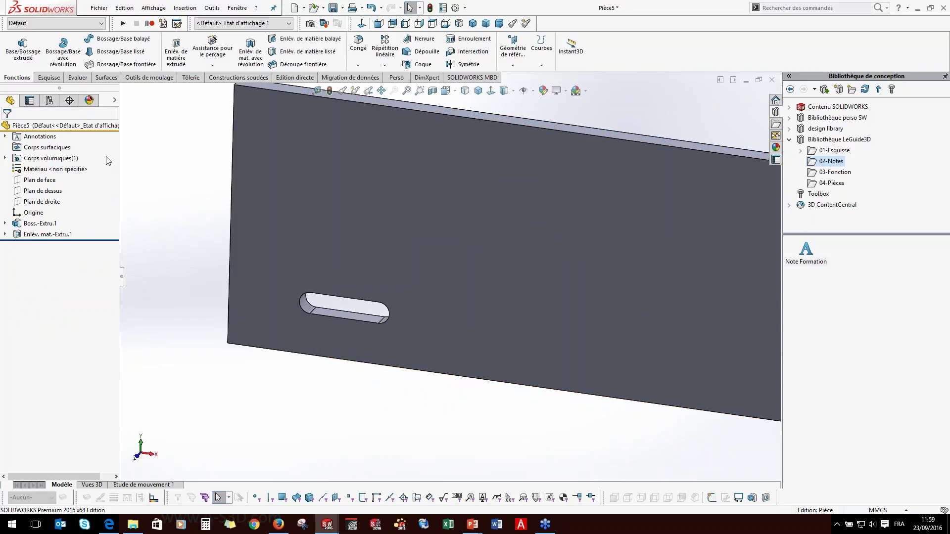
pyautogui.scroll(3, 353, 281)
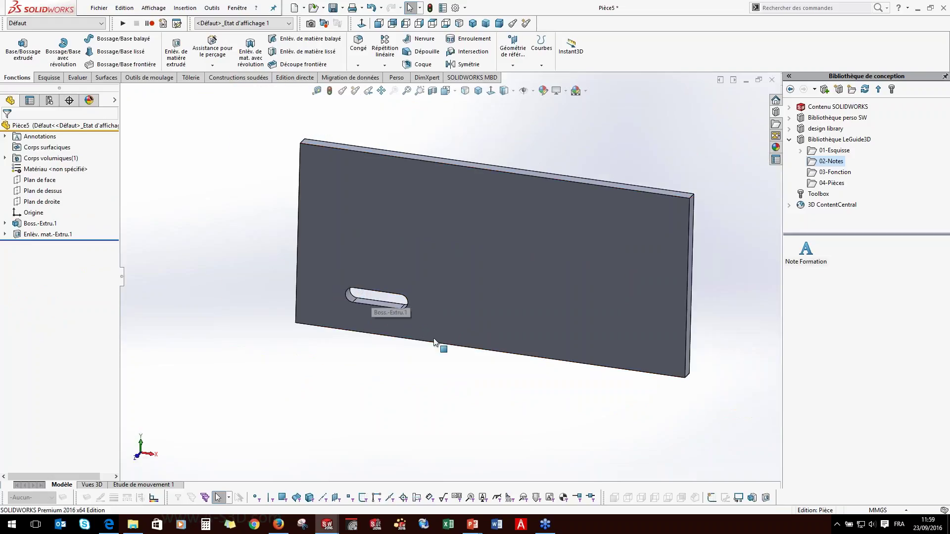
pyautogui.scroll(-3, 404, 302)
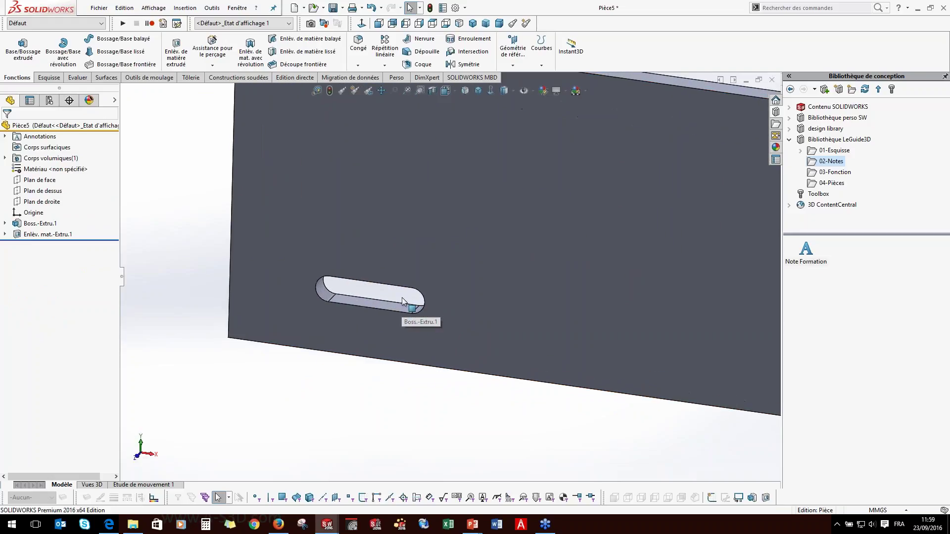
pyautogui.click(16, 236)
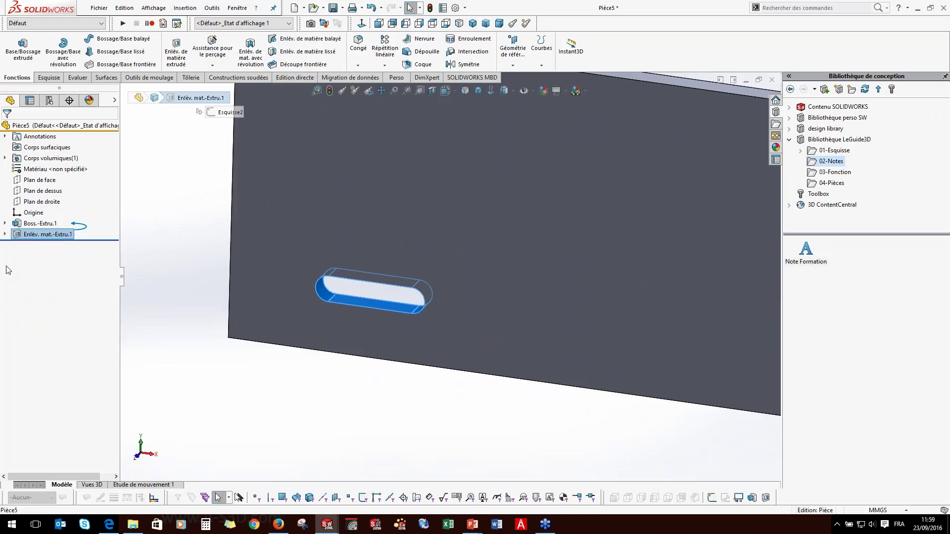
pyautogui.scroll(-5, 415, 323)
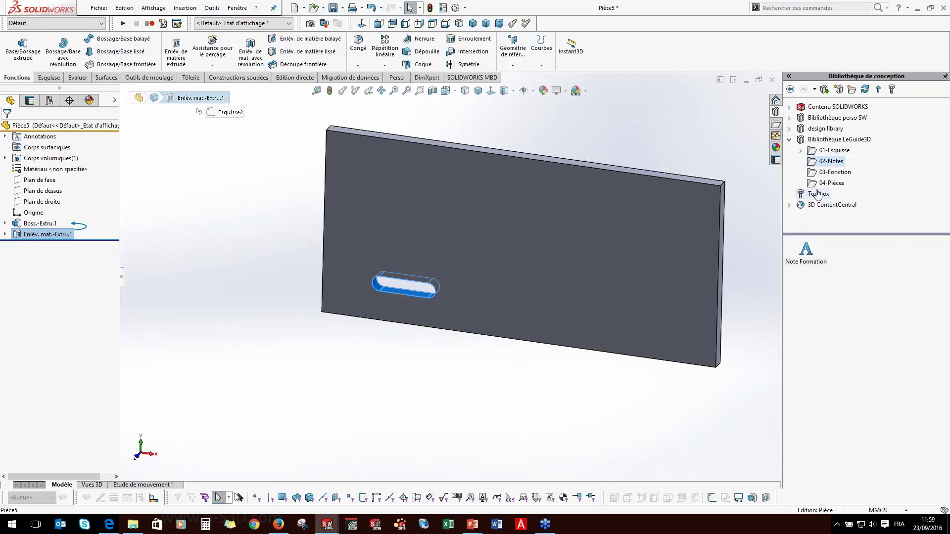
pyautogui.click(810, 174)
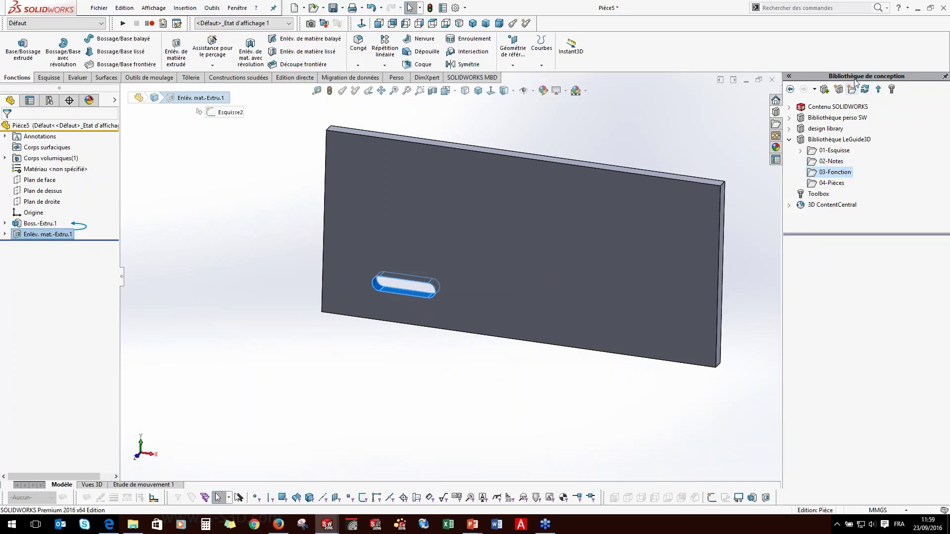
pyautogui.click(825, 90)
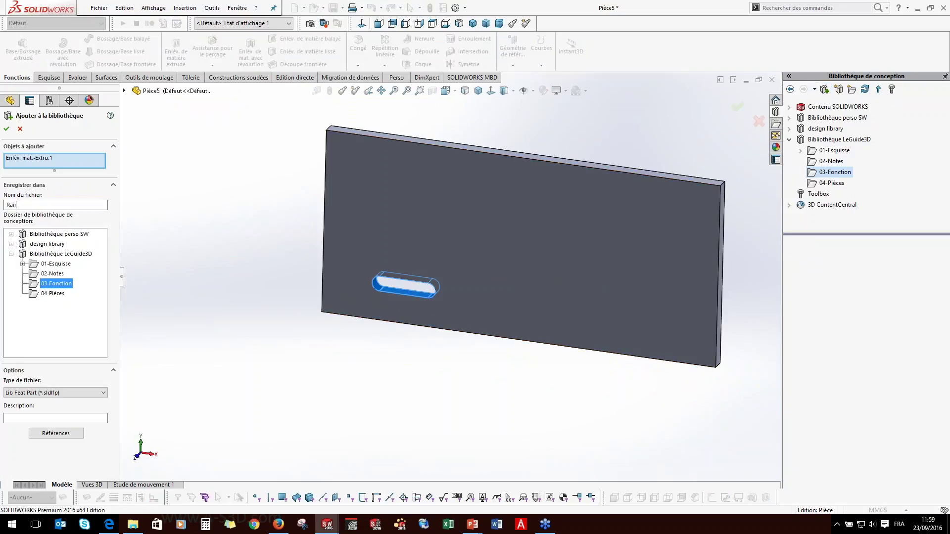
pyautogui.write('Rainre')
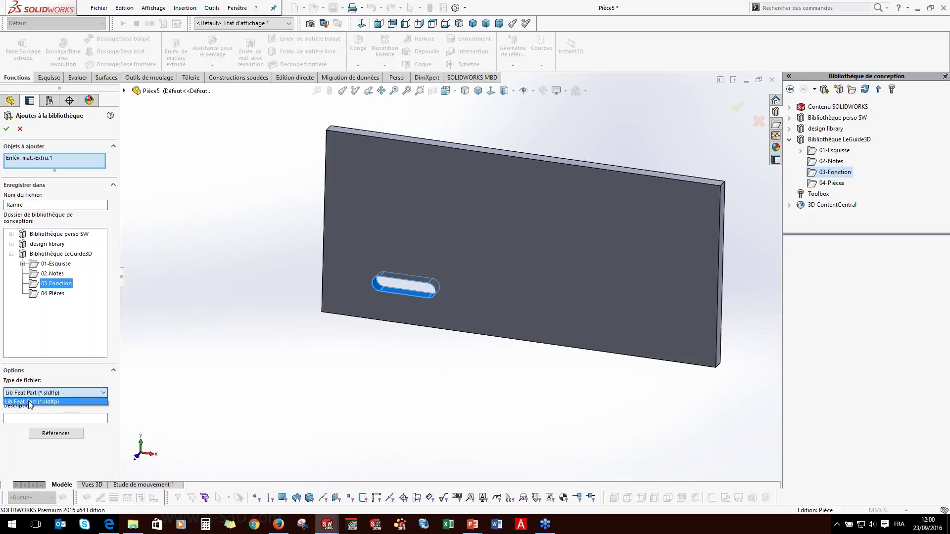
pyautogui.click(63, 400)
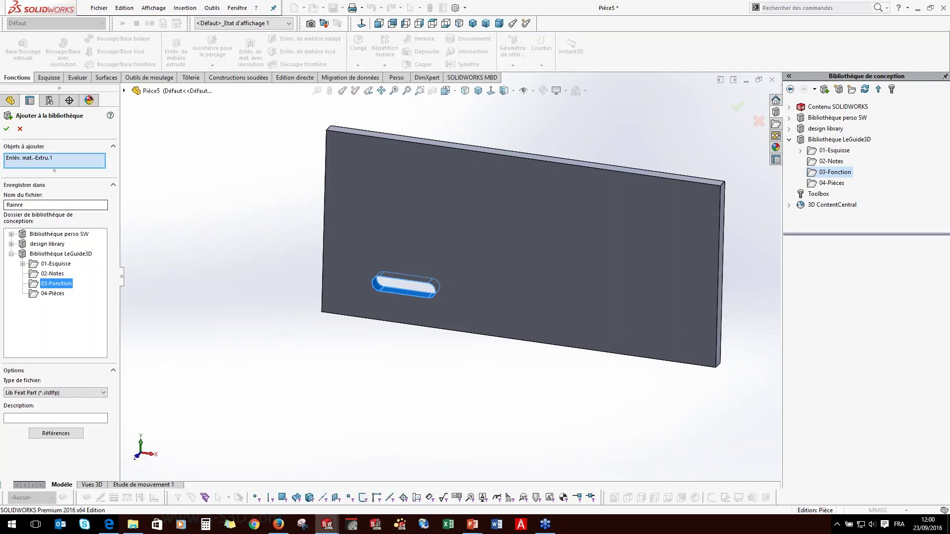
pyautogui.click(19, 205)
pyautogui.write('u')
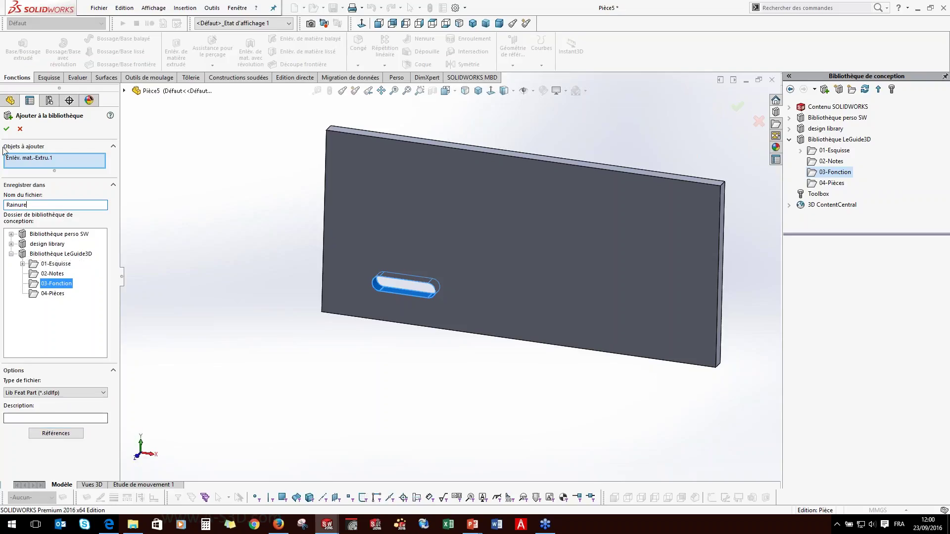
pyautogui.click(6, 129)
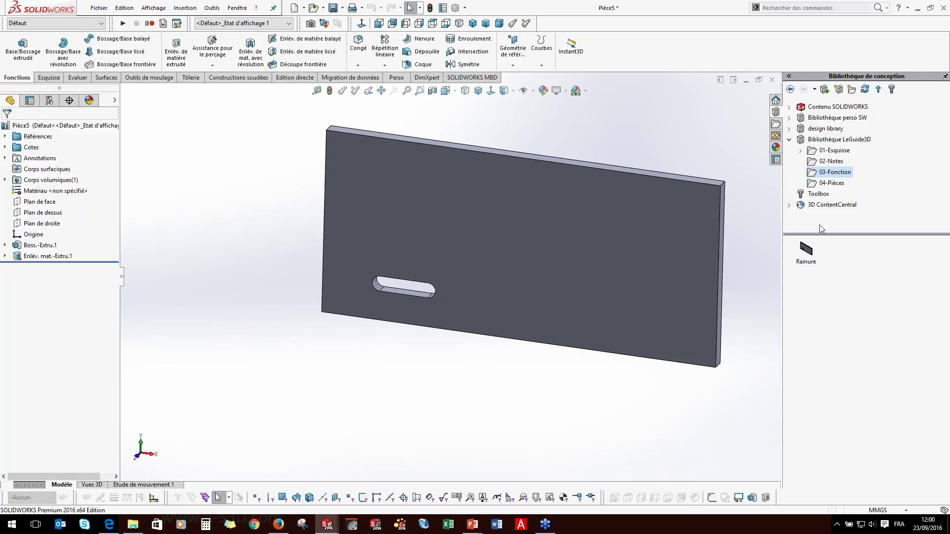
# Close the slotted plate part without saving and open the Rainure library feature from the 03-Fonction folder.
pyautogui.click(772, 80)
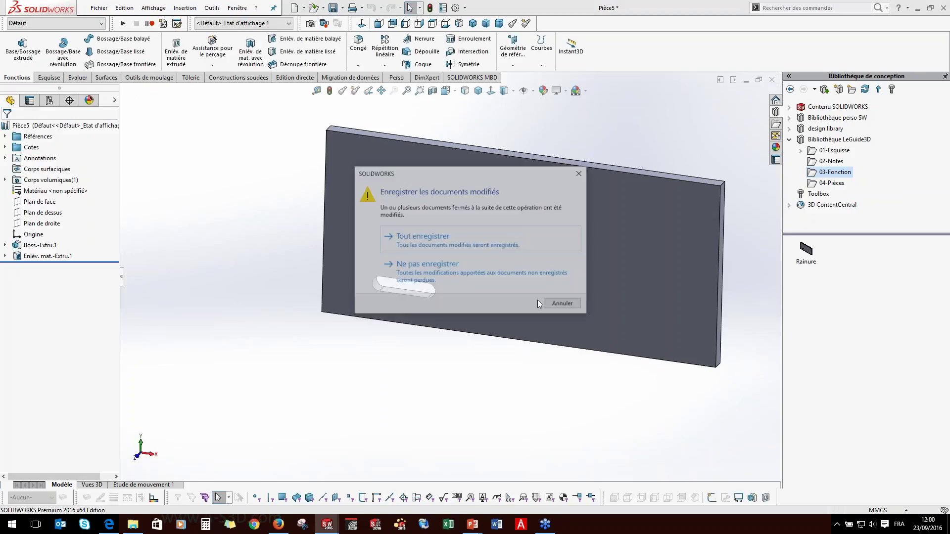
pyautogui.click(451, 272)
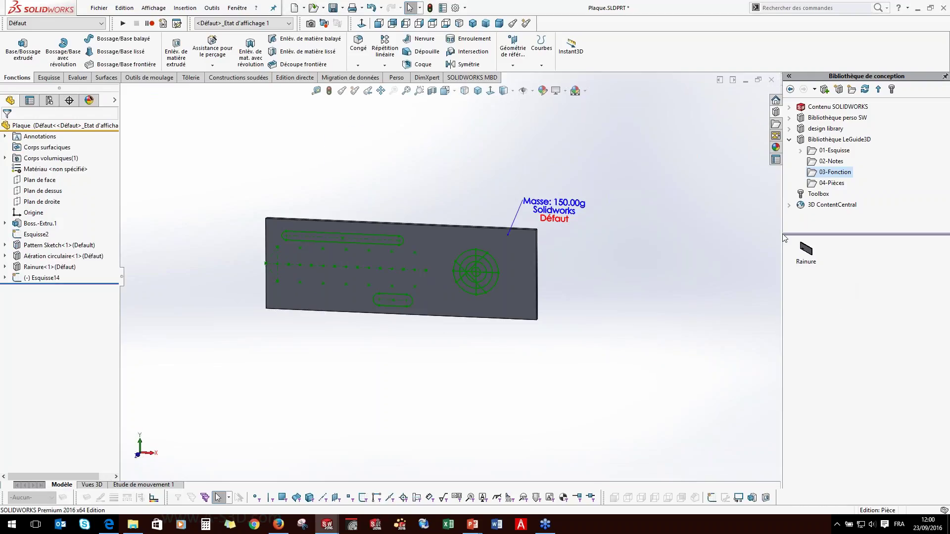
pyautogui.click(806, 256)
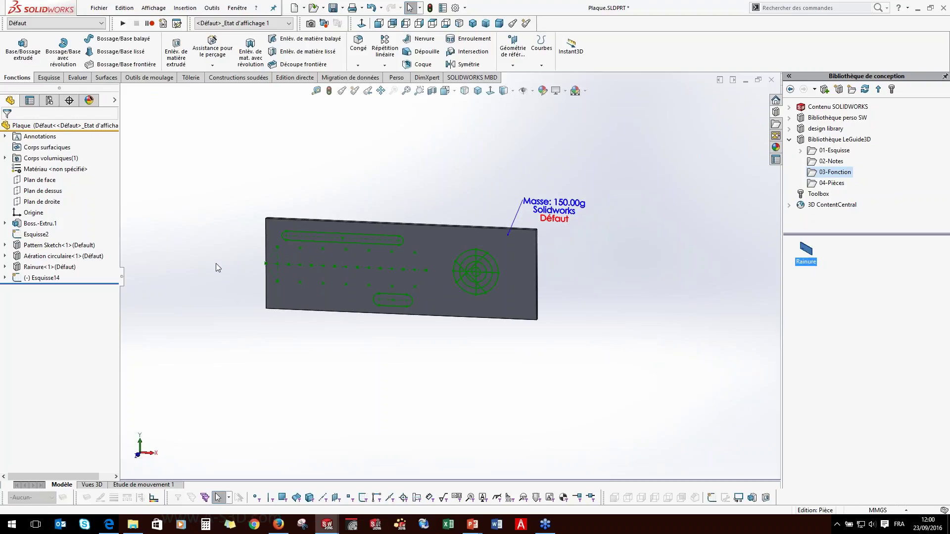
pyautogui.click(12, 103)
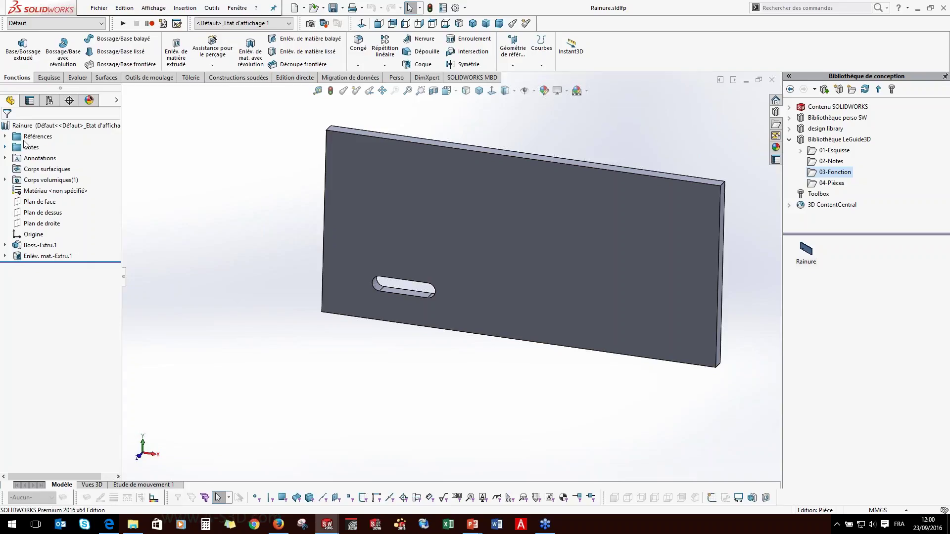
# Examine the library feature's references by highlighting the positioning plane, Arête1 and Arête2 on the plate.
pyautogui.click(5, 137)
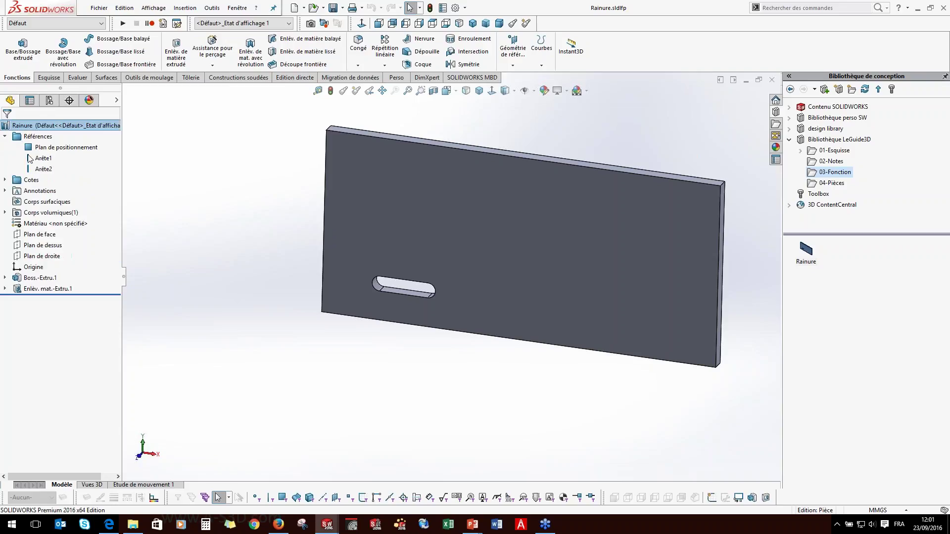
pyautogui.click(44, 148)
pyautogui.click(44, 158)
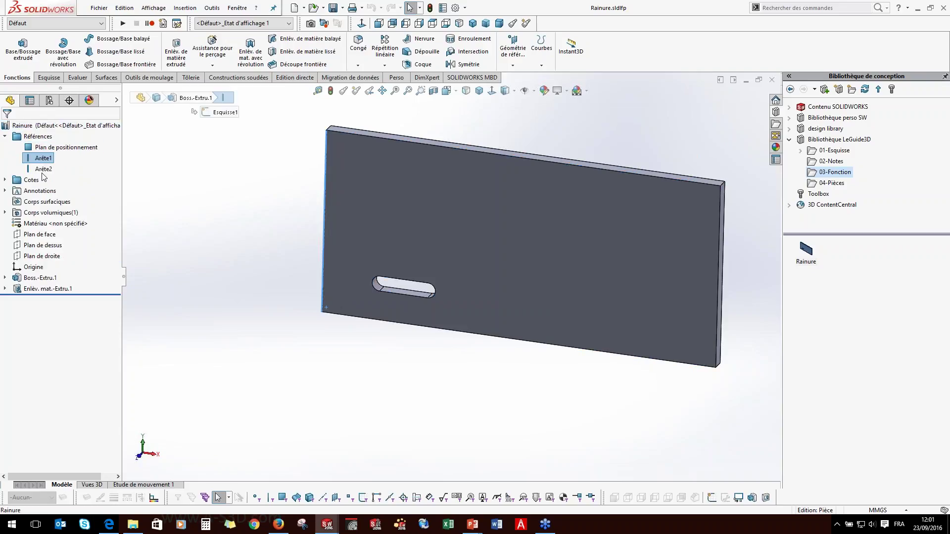
pyautogui.click(51, 148)
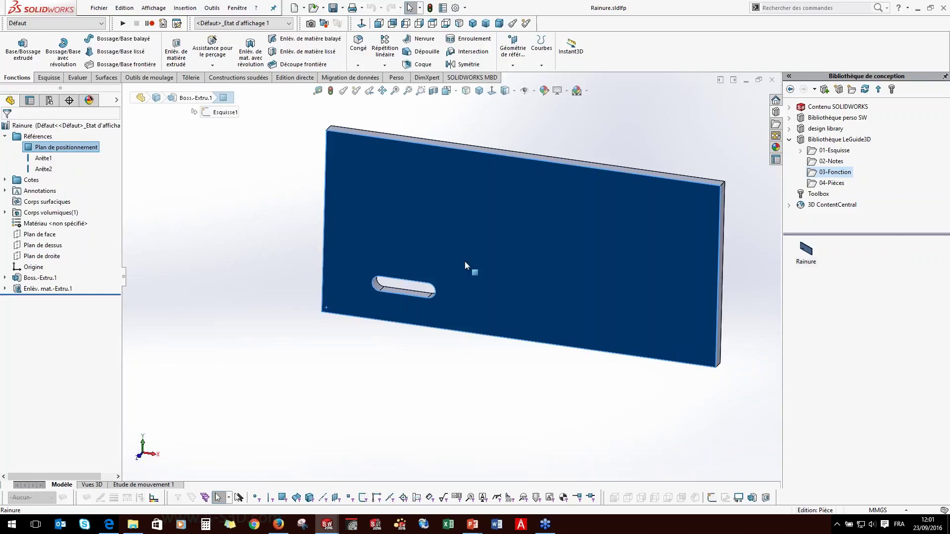
pyautogui.click(44, 159)
pyautogui.click(43, 170)
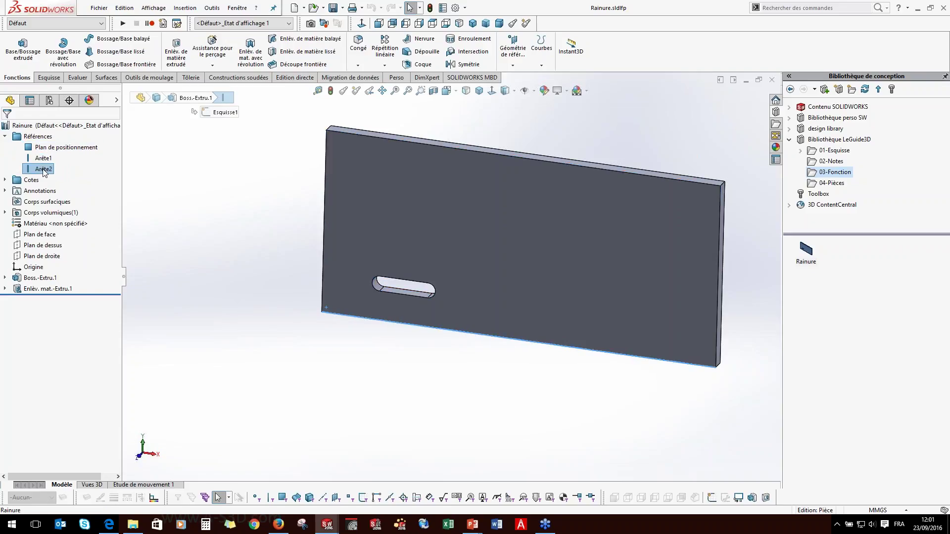
# Move the PosX and PosY dimensions into the library feature's Cotes de positionnement folder.
pyautogui.click(6, 181)
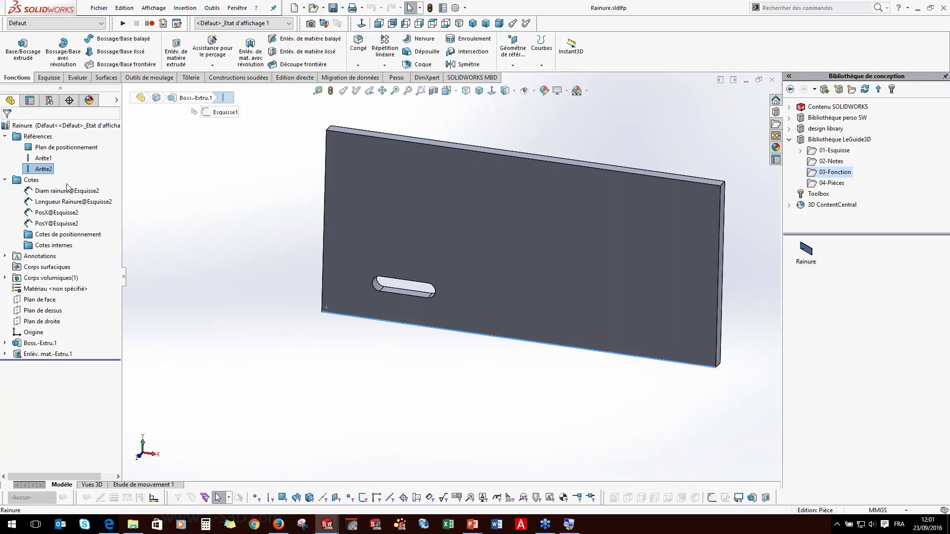
pyautogui.click(47, 212)
pyautogui.moveTo(60, 234); pyautogui.dragTo(49, 224)
pyautogui.click(45, 214)
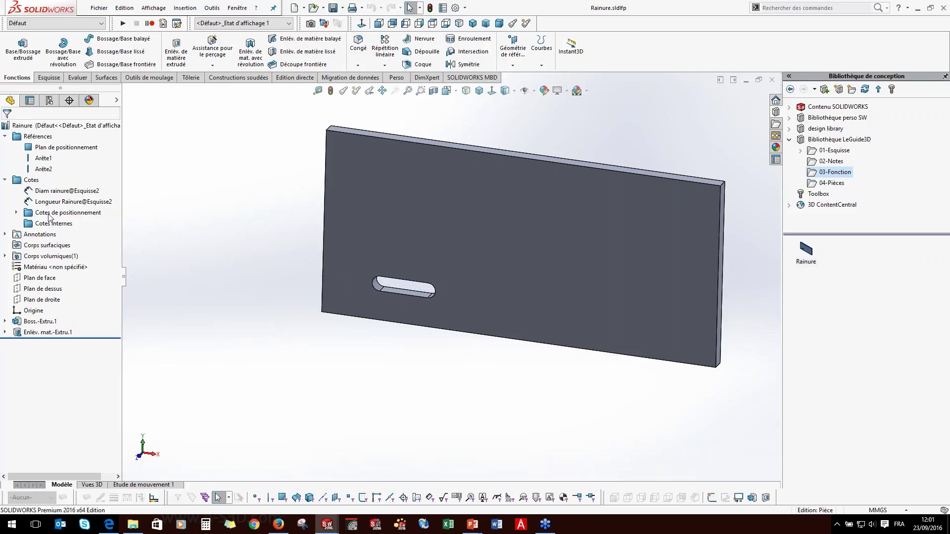
# Link the slot's Longueur Rainure dimension to the equation ="PosY@Esquisse2"*2 and rebuild the library feature.
pyautogui.scroll(-4, 385, 299)
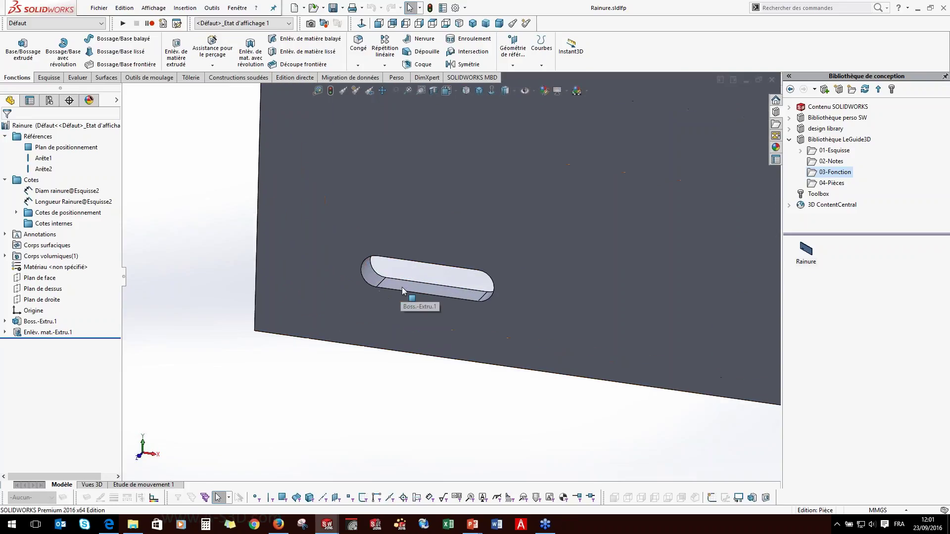
pyautogui.click(402, 289)
pyautogui.scroll(3, 542, 233)
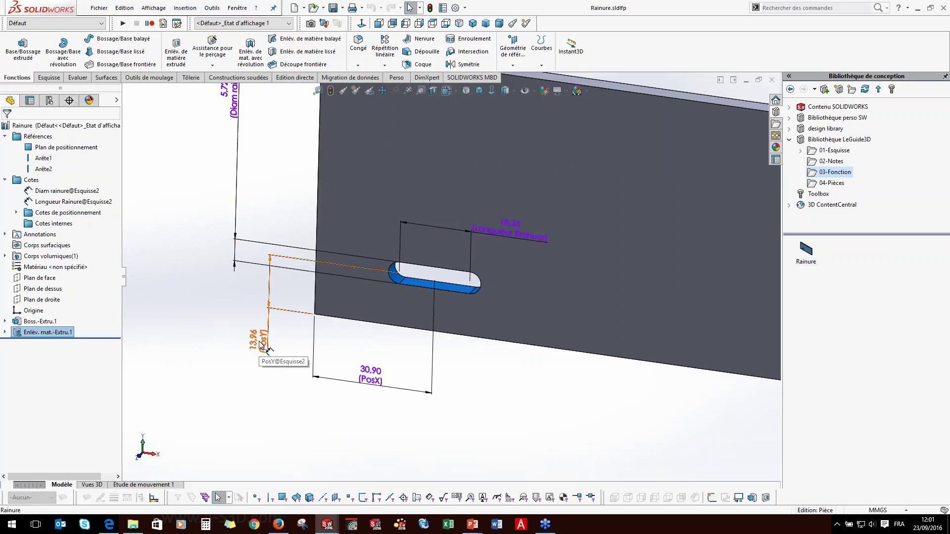
pyautogui.click(512, 232)
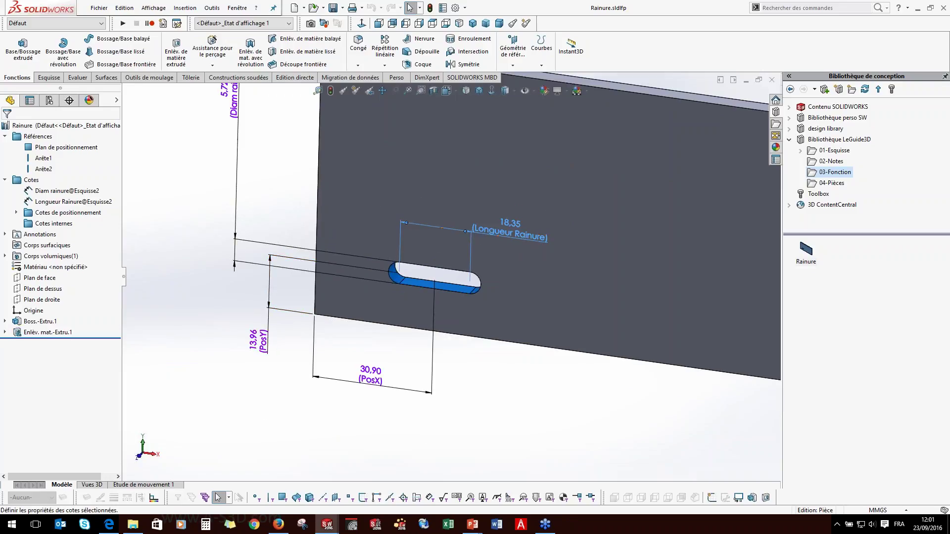
pyautogui.doubleClick(513, 232)
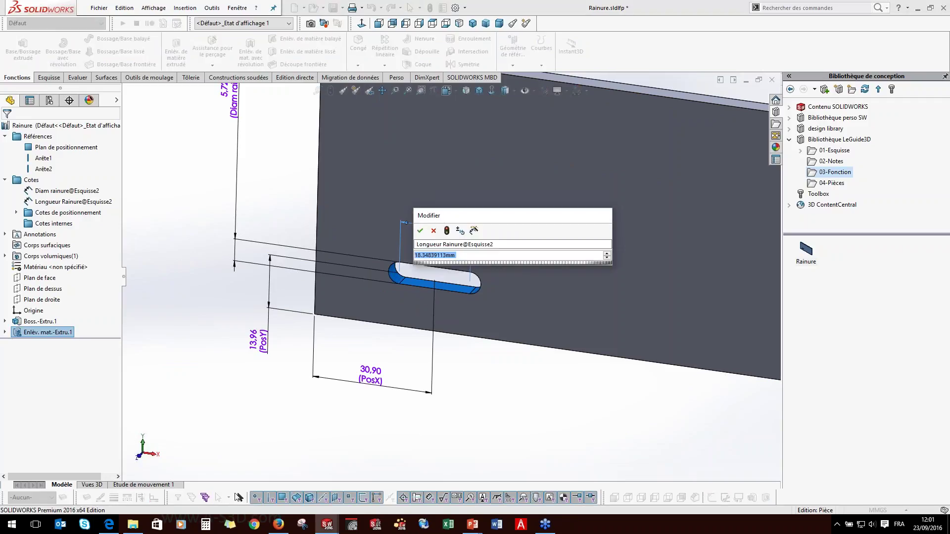
pyautogui.write('=')
pyautogui.click(258, 341)
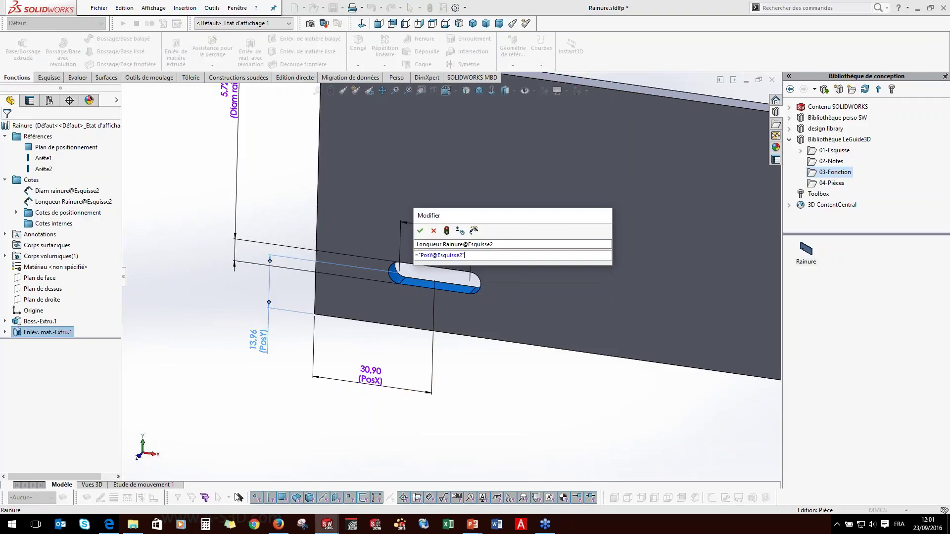
pyautogui.write('*2')
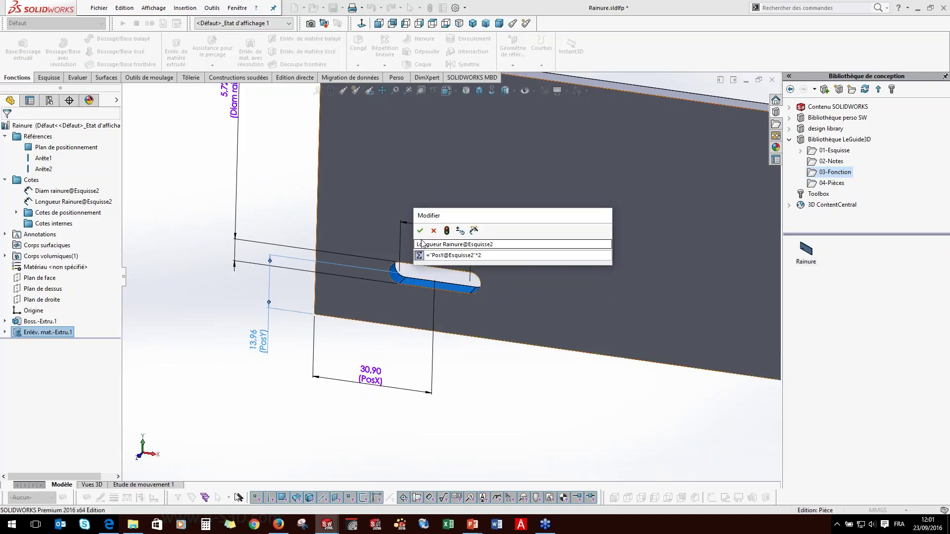
pyautogui.click(420, 231)
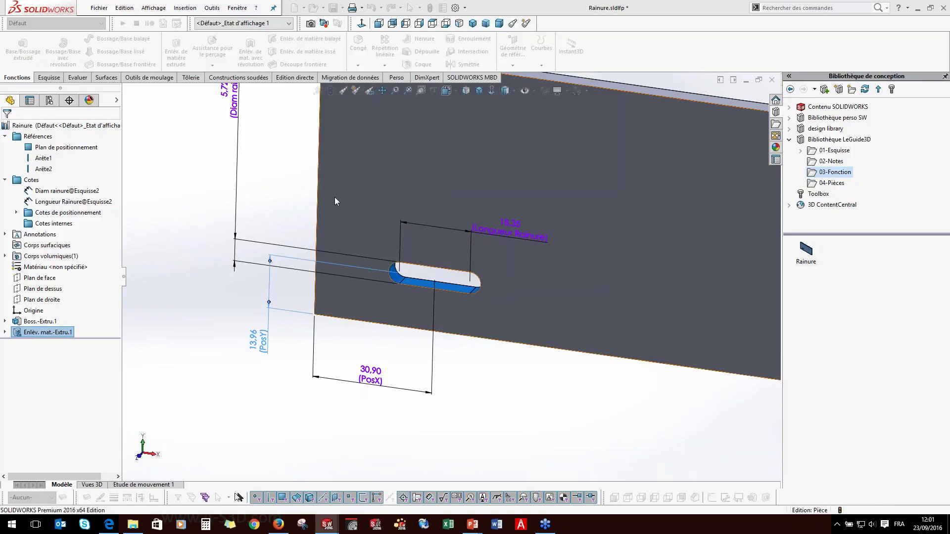
pyautogui.click(294, 197)
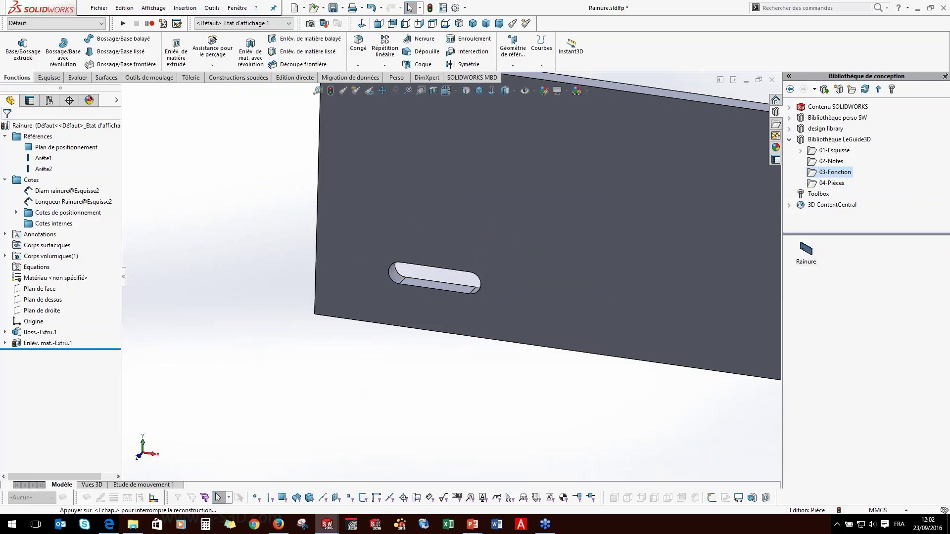
pyautogui.hotkey('ctrl', 'b')
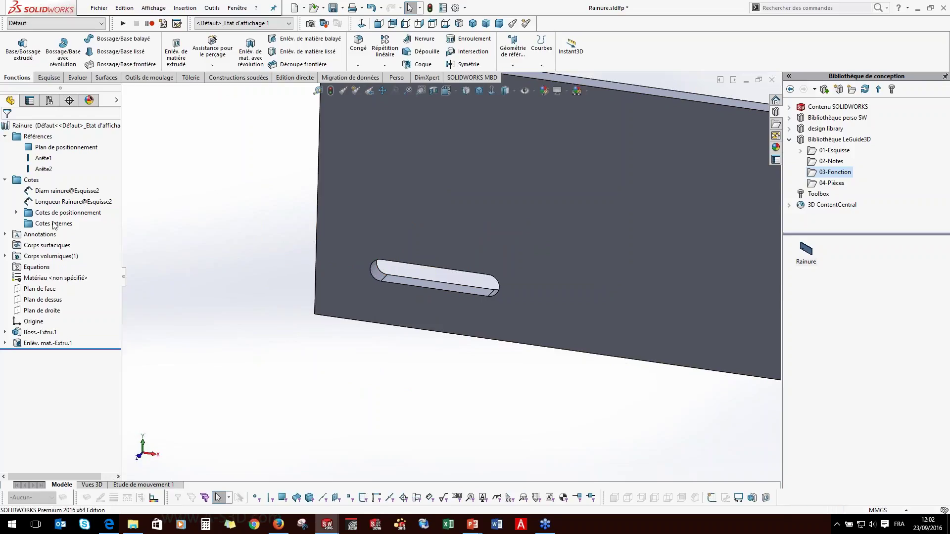
# Move the Longueur Rainure dimension into the Cotes internes folder, leaving Diam rainure directly under Cotes.
pyautogui.click(54, 202)
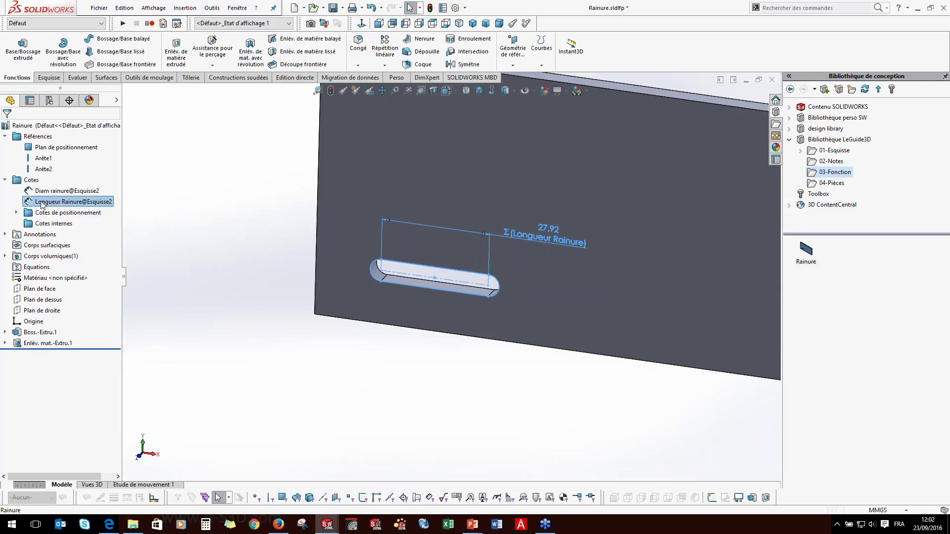
pyautogui.moveTo(29, 204); pyautogui.dragTo(28, 224)
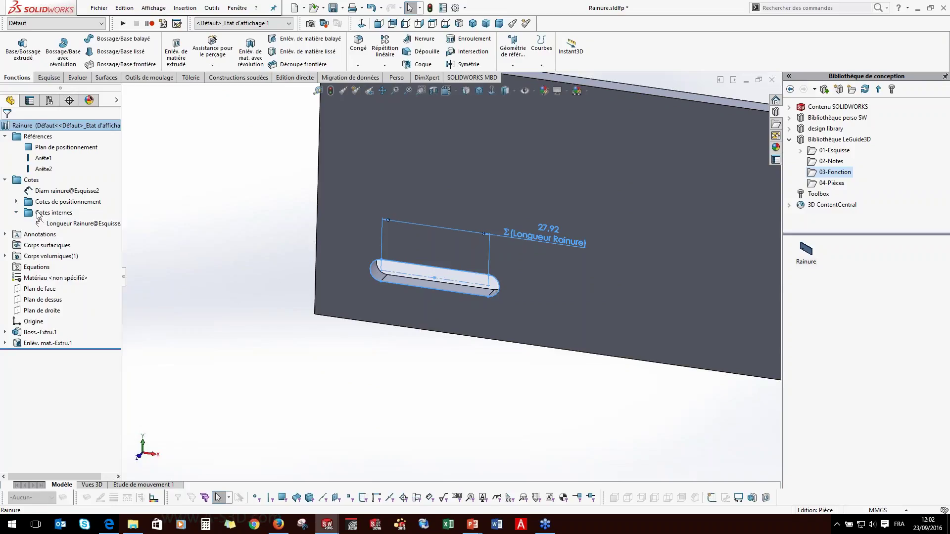
pyautogui.click(55, 195)
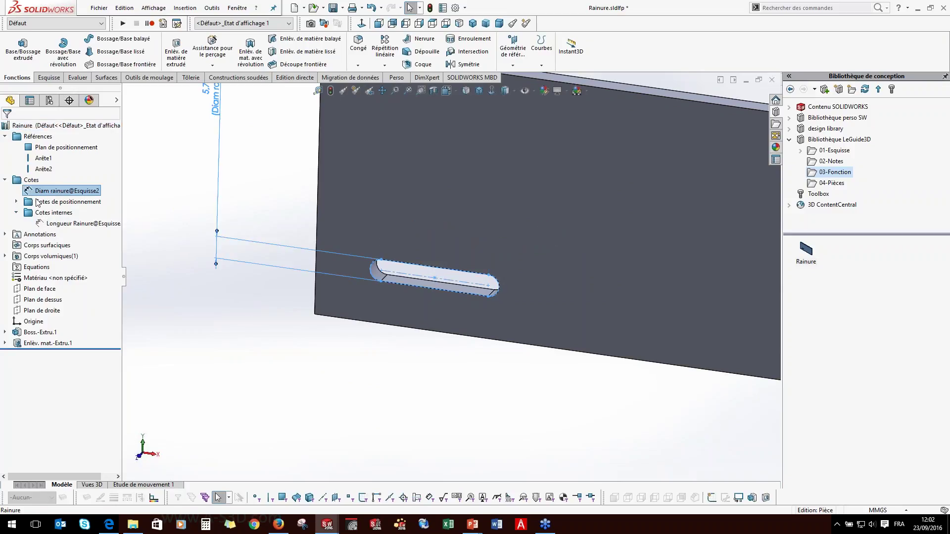
pyautogui.click(190, 326)
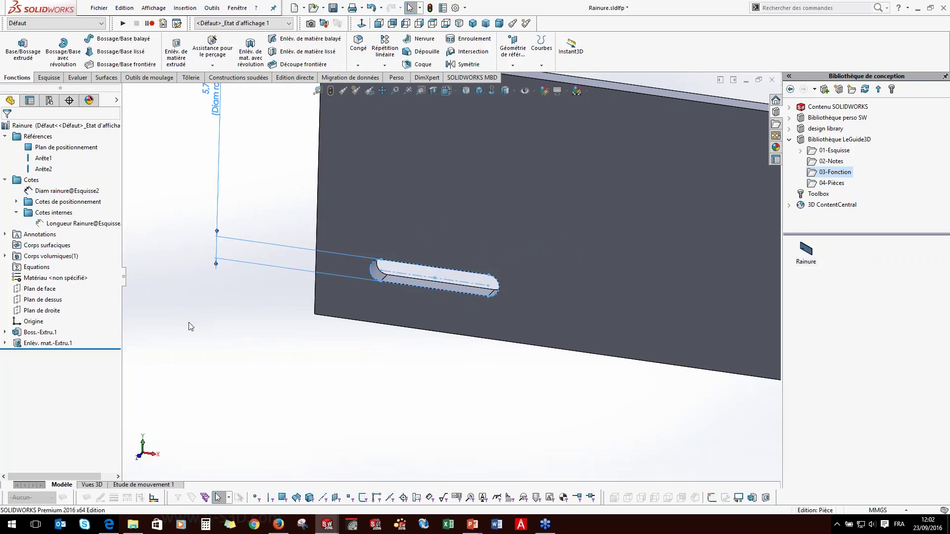
pyautogui.click(17, 213)
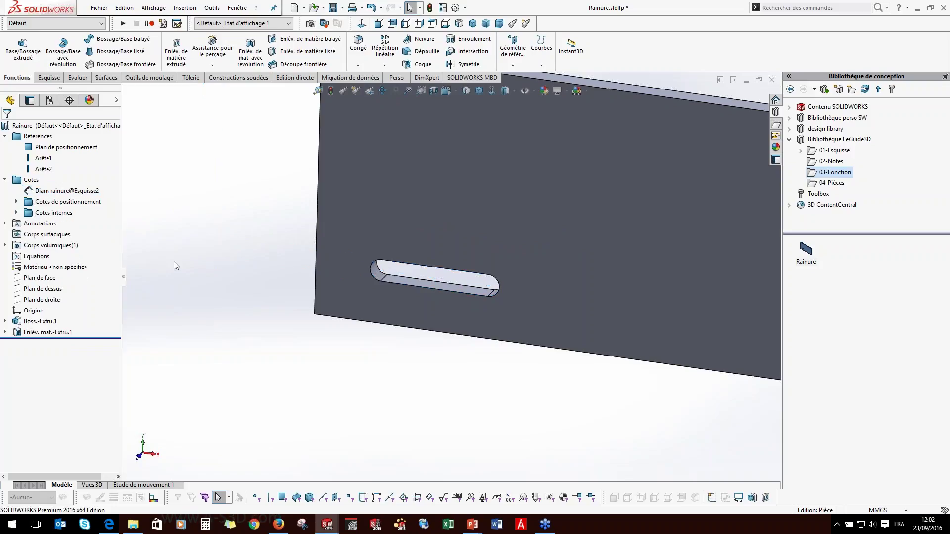
# Set the Rainure library feature to the isometric view and close it to return to the Plaque part.
pyautogui.click(479, 90)
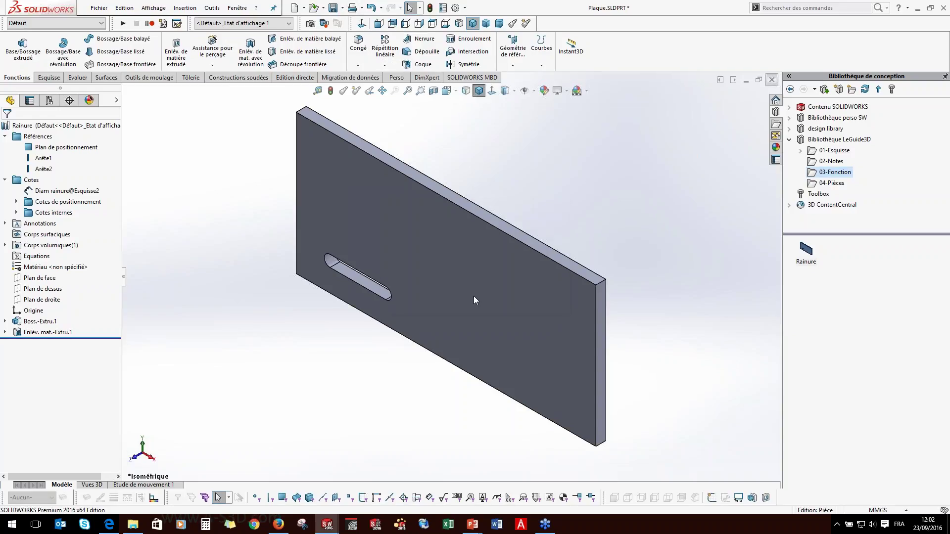
pyautogui.click(771, 80)
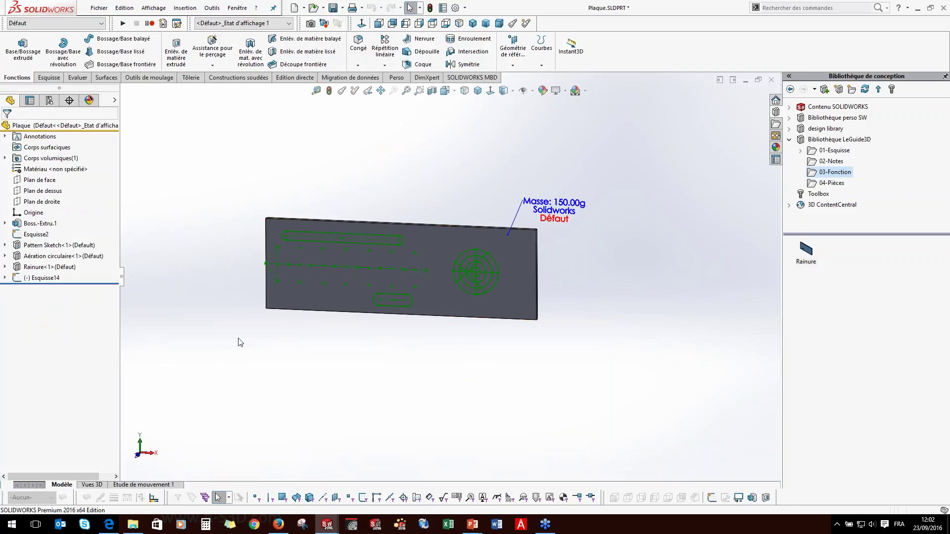
# Insert the Rainure library feature on the plate's front face, referencing its left edge as Arête1 and its lower edge as Arête2.
pyautogui.scroll(-3, 316, 275)
pyautogui.moveTo(804, 248); pyautogui.dragTo(317, 302)
pyautogui.scroll(3, 297, 267)
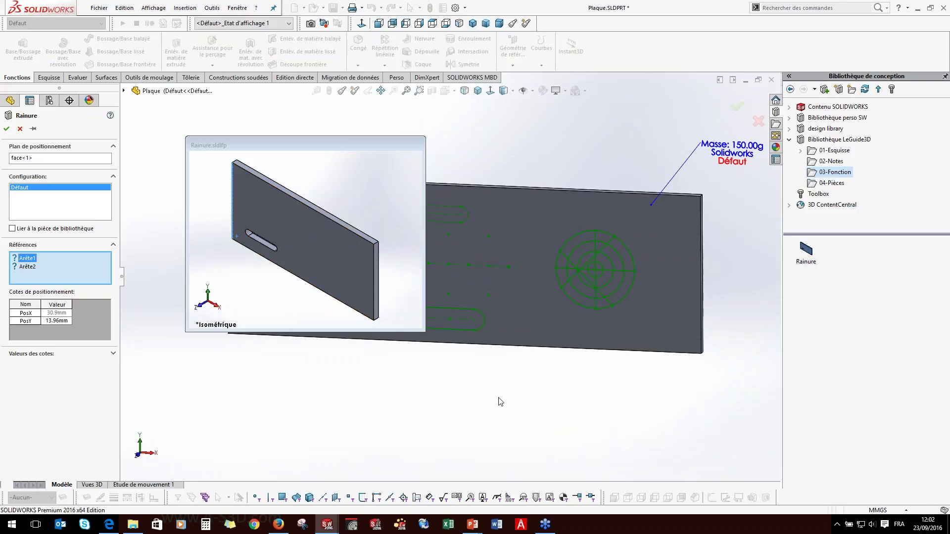
pyautogui.keyDown('ctrl'); pyautogui.moveTo(498, 398); pyautogui.dragTo(712, 420, button='middle'); pyautogui.keyUp('ctrl')
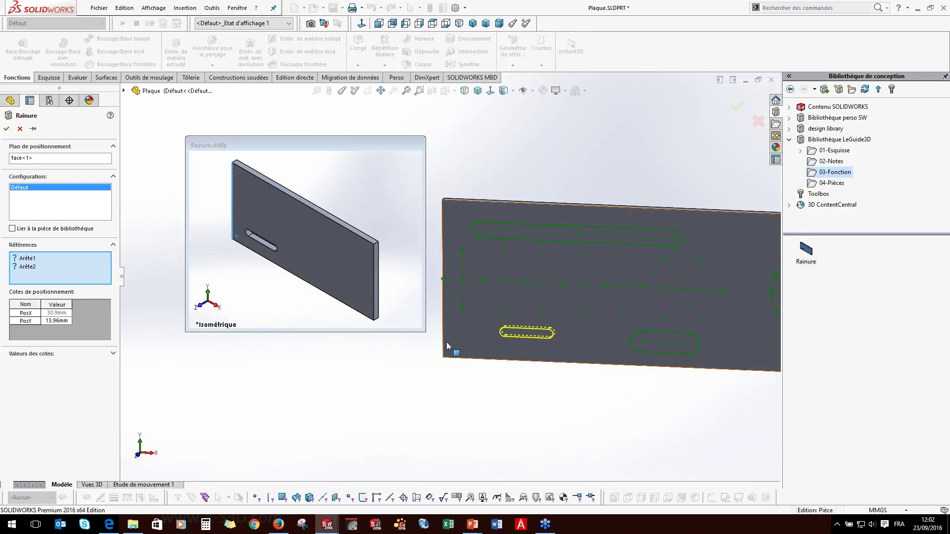
pyautogui.click(445, 343)
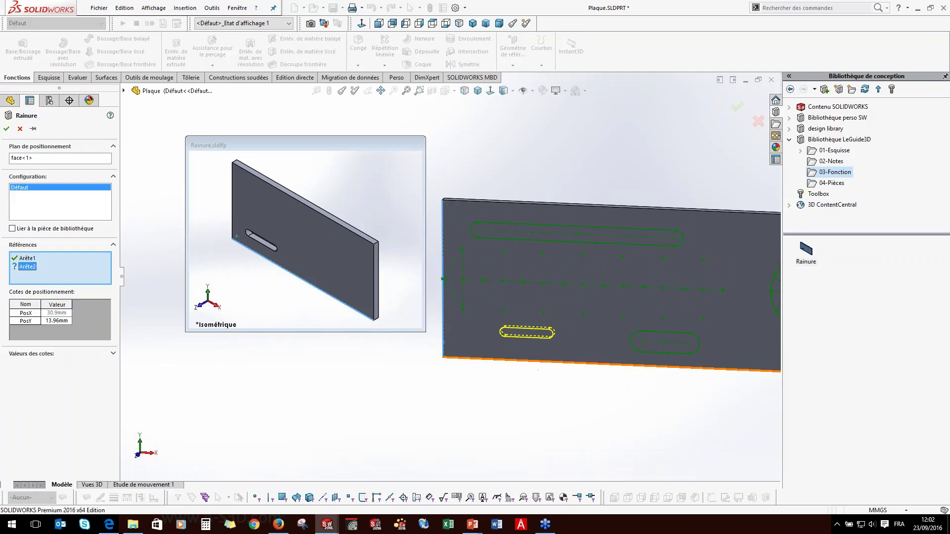
pyautogui.click(538, 361)
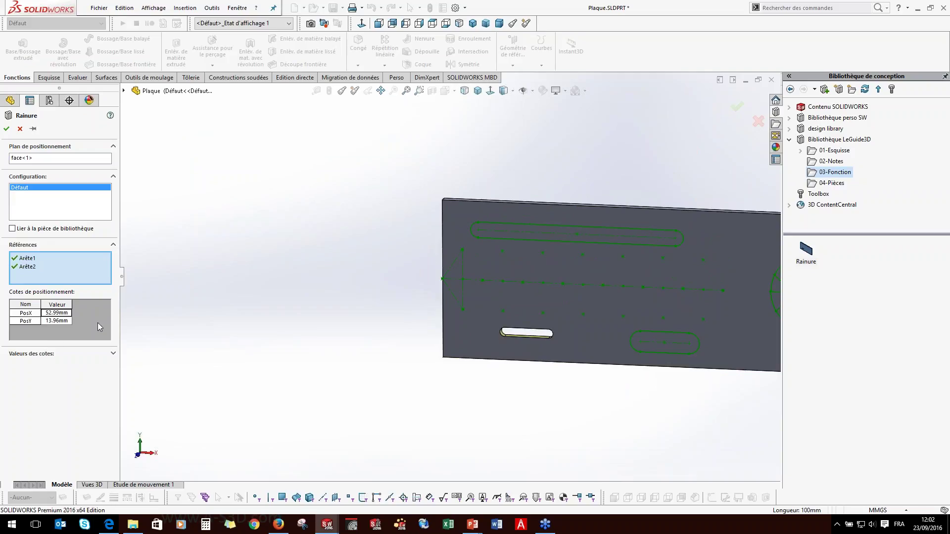
# Set the inserted slot's positioning dimensions to PosY 20 mm and PosX 50 mm.
pyautogui.click(54, 313)
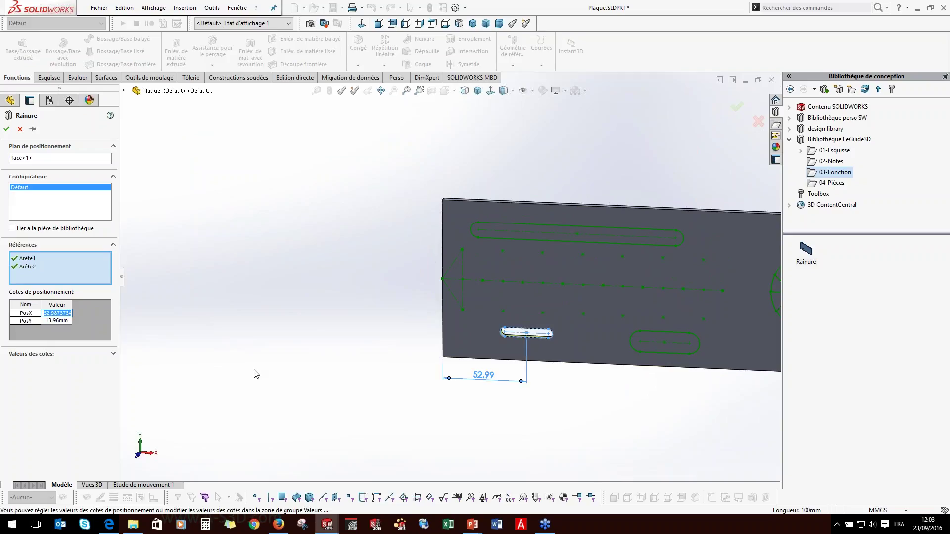
pyautogui.click(57, 322)
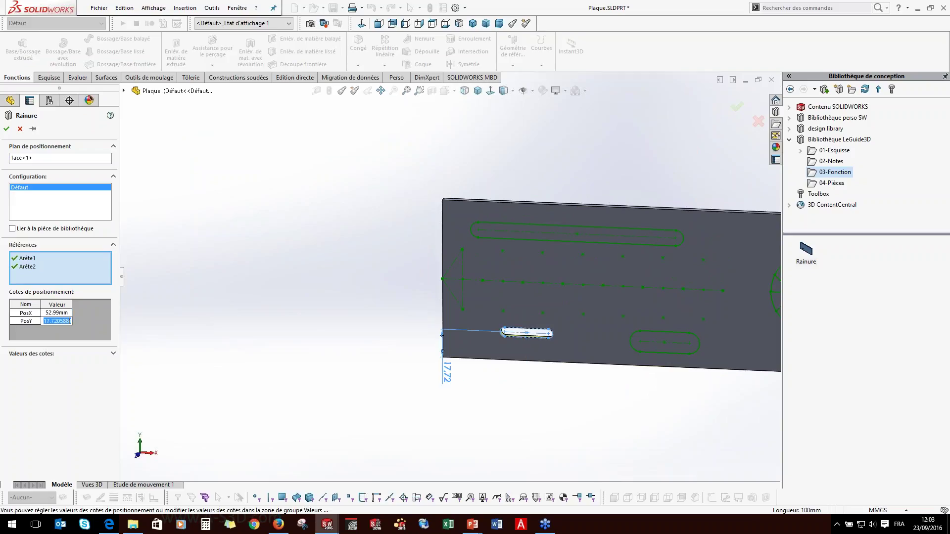
pyautogui.write('20')
pyautogui.press('Return')
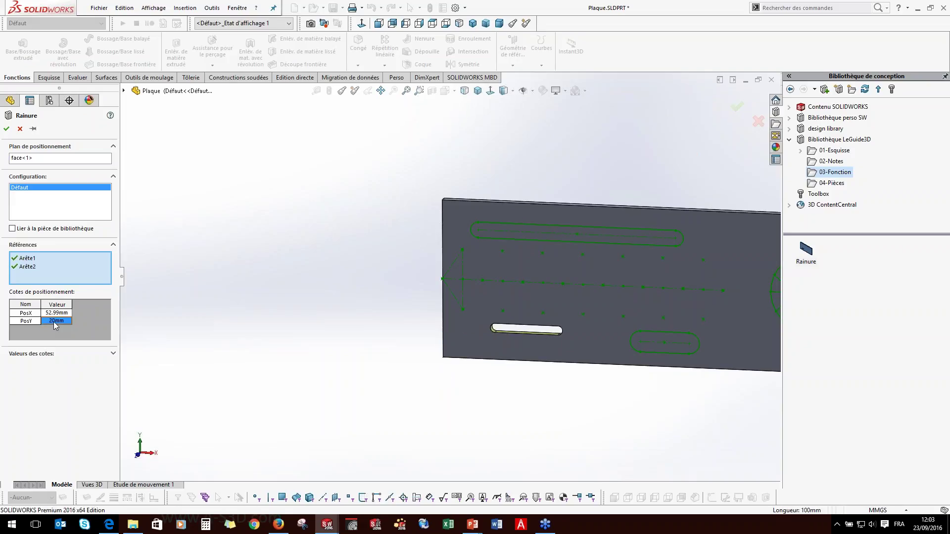
pyautogui.click(56, 313)
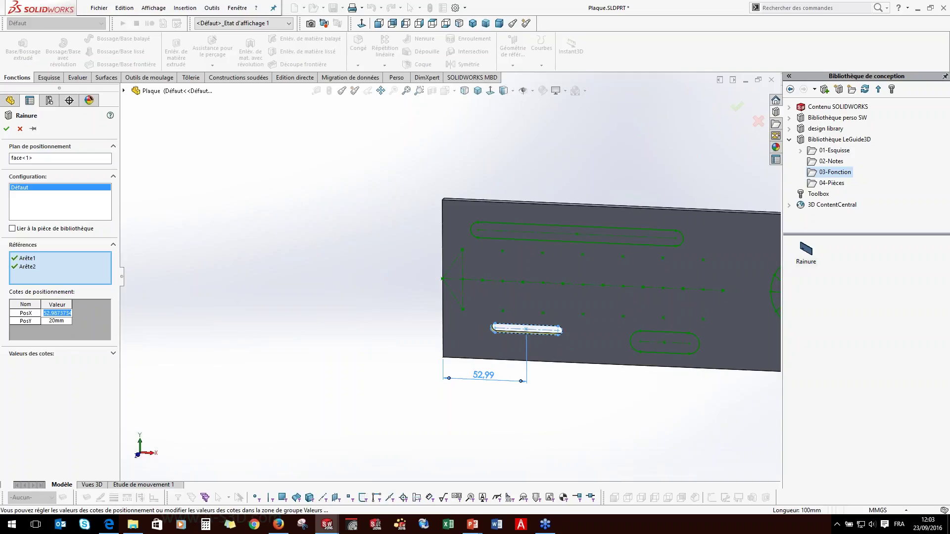
pyautogui.click(58, 321)
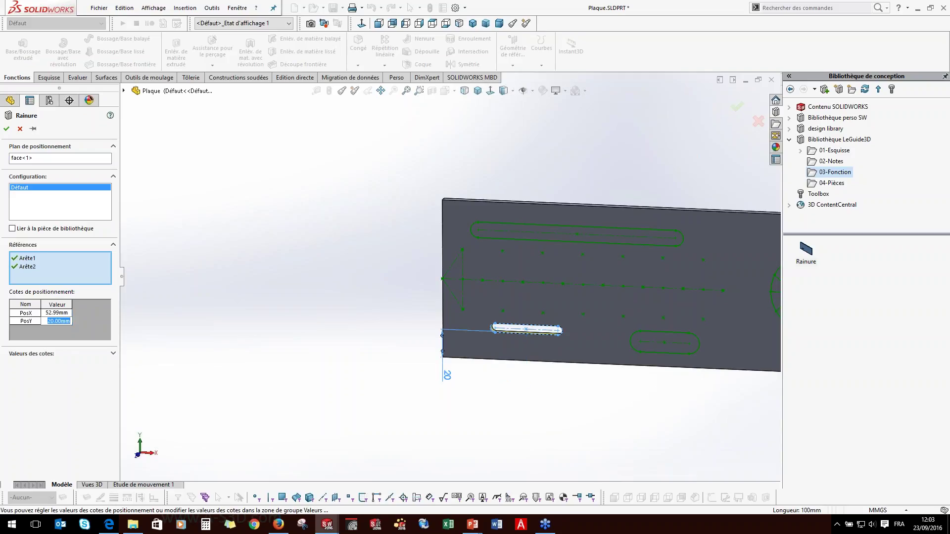
pyautogui.click(59, 313)
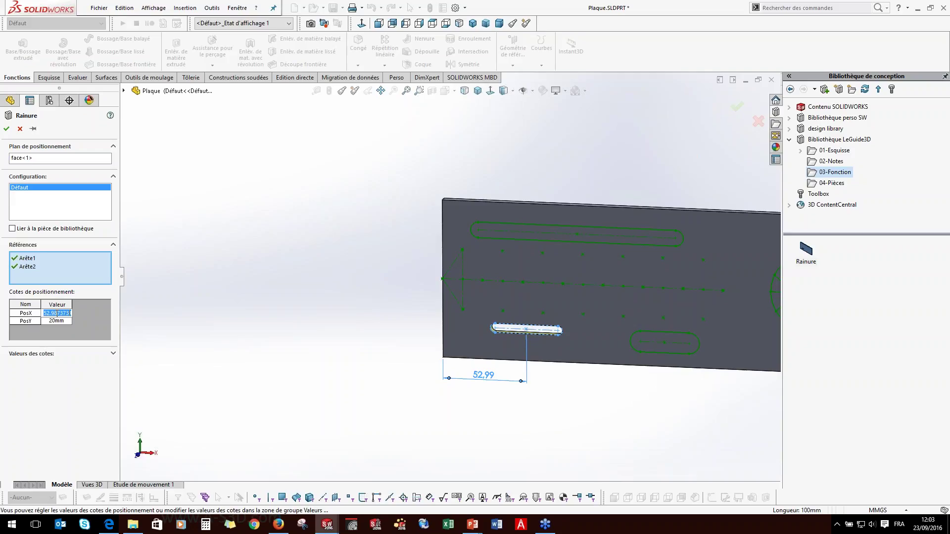
pyautogui.write('50')
pyautogui.press('Return')
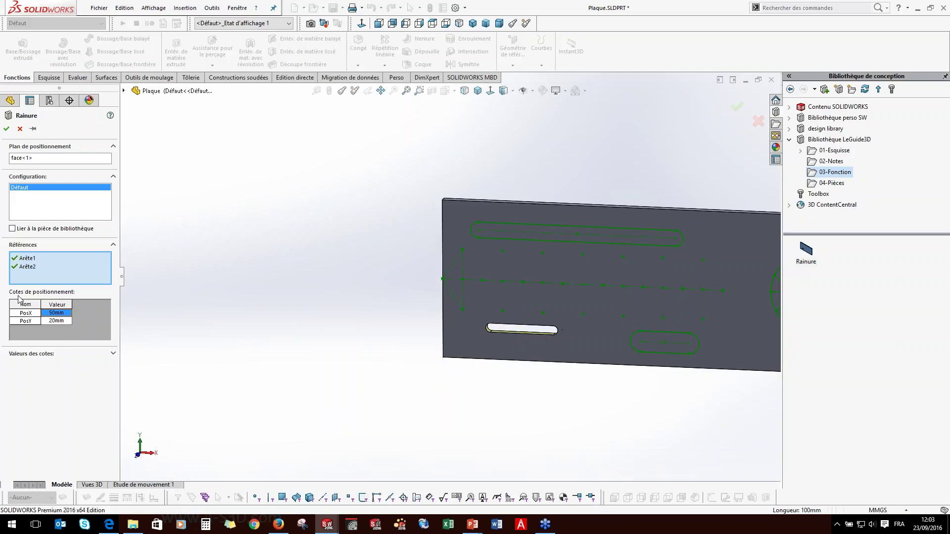
# Enable Modifier les valeurs des cotes for the inserted slot's Diam rainure dimension.
pyautogui.click(112, 354)
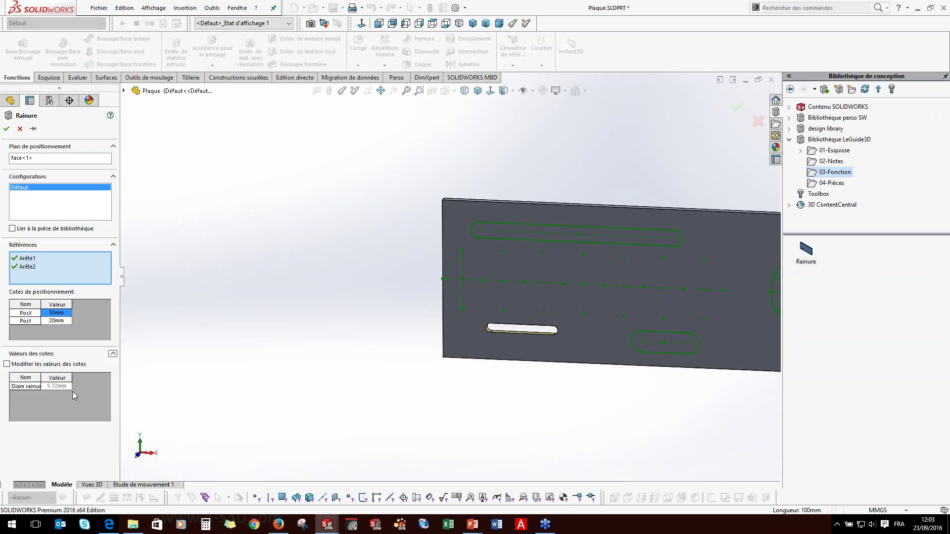
pyautogui.click(7, 364)
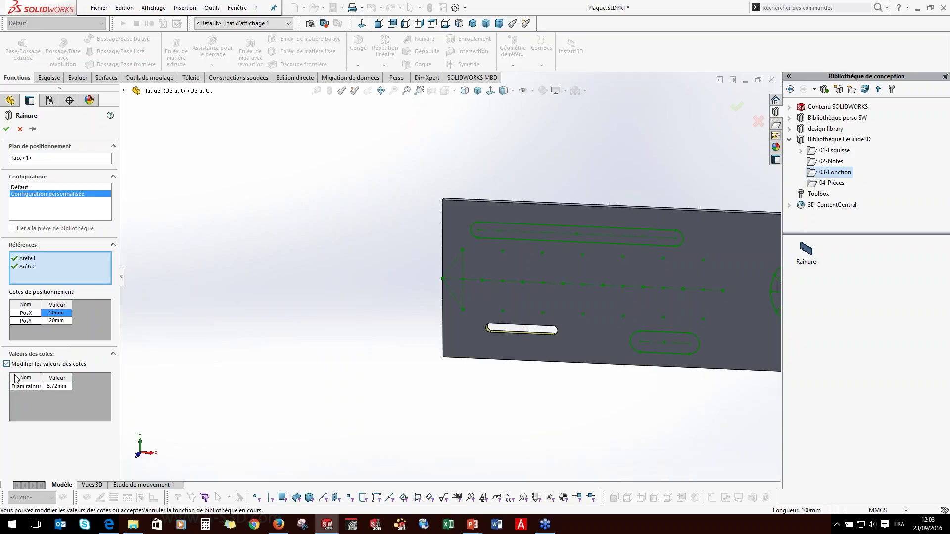
# Set the inserted slot's Diam rainure dimension to 6 mm and accept the library feature.
pyautogui.click(62, 386)
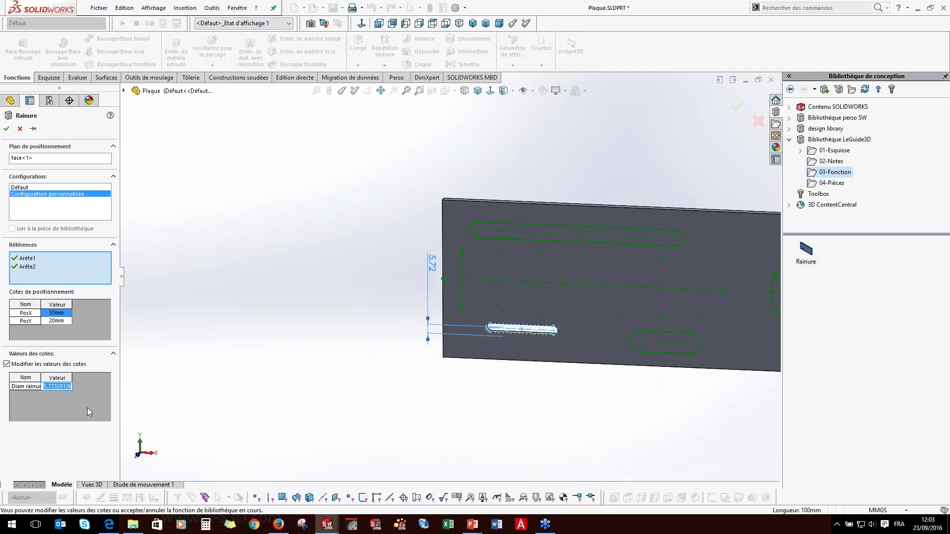
pyautogui.write('6')
pyautogui.press('Return')
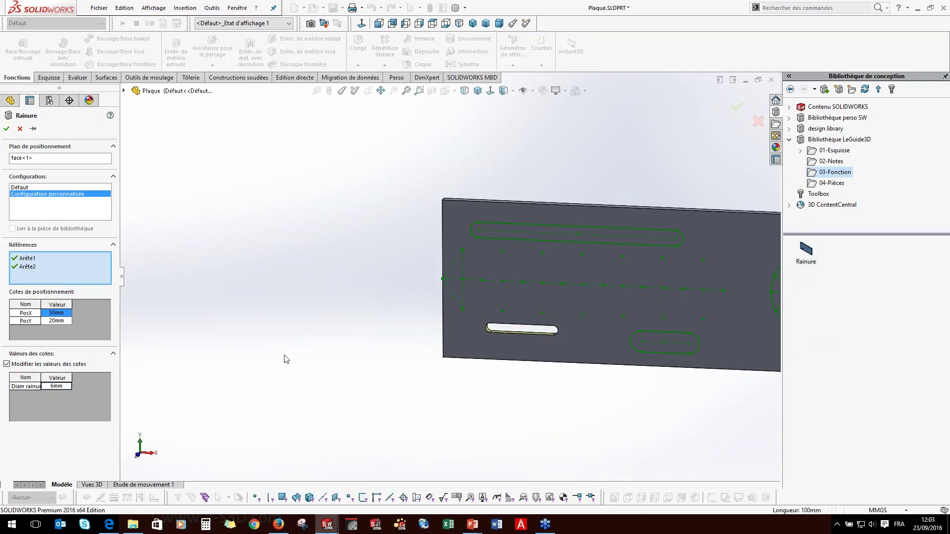
pyautogui.click(54, 386)
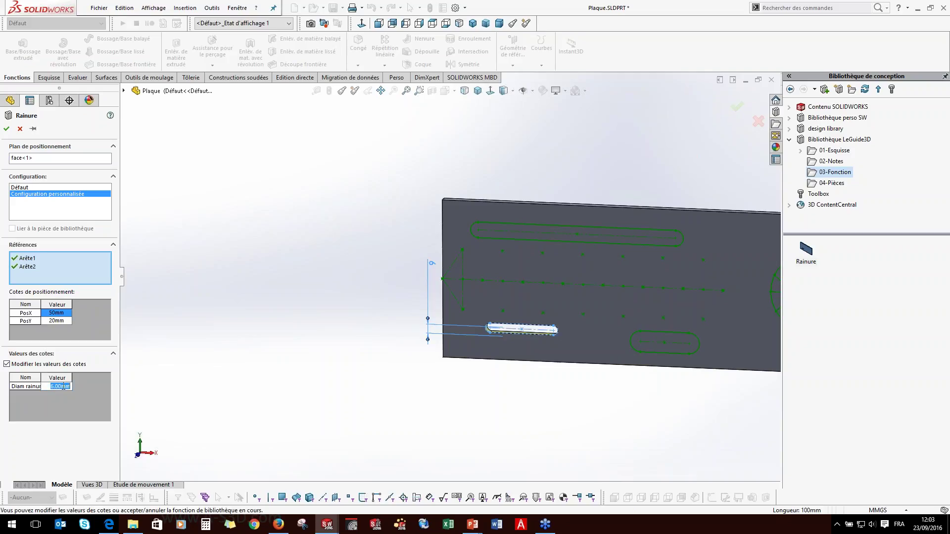
pyautogui.click(292, 364)
pyautogui.click(7, 129)
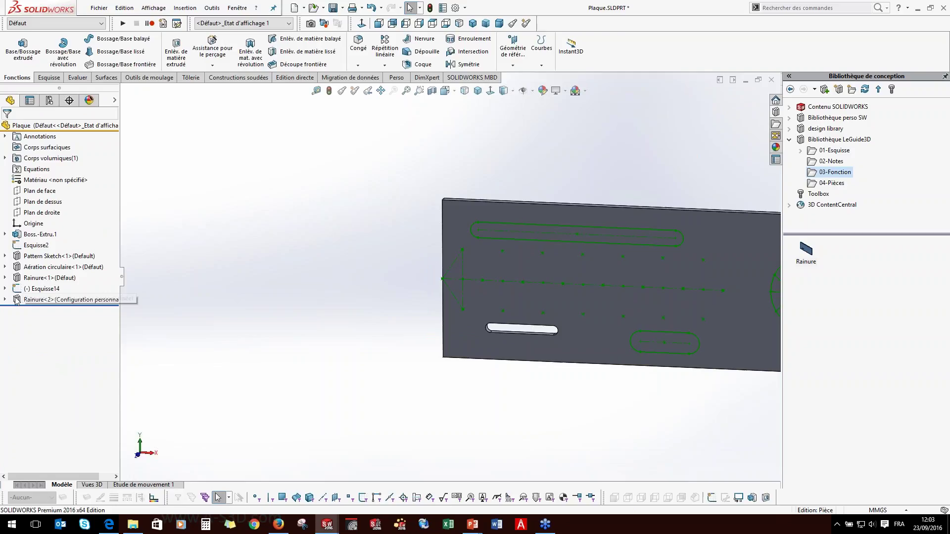
# Open the Rainure library feature for editing and display the dimensions of its slot cut.
pyautogui.click(48, 300)
pyautogui.click(361, 309)
pyautogui.moveTo(806, 250); pyautogui.dragTo(441, 278)
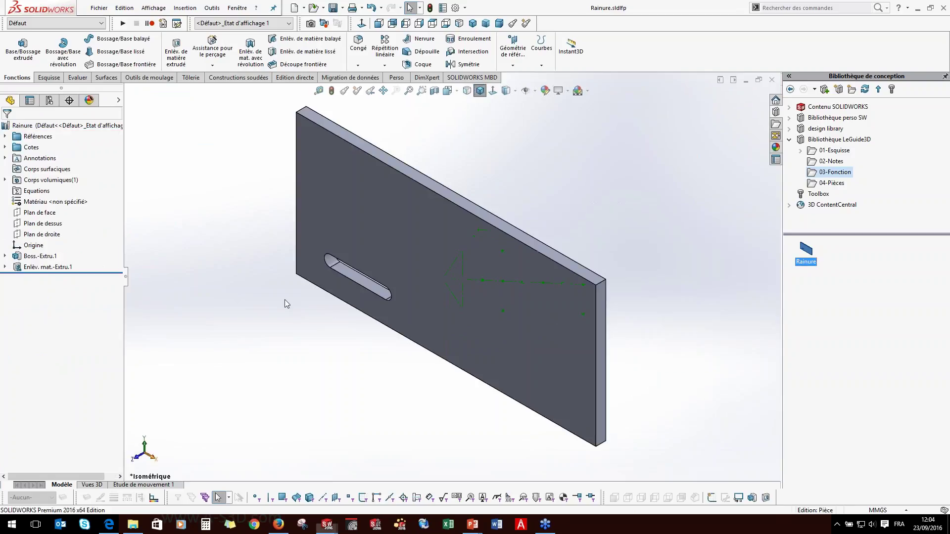
pyautogui.click(17, 268)
pyautogui.doubleClick(17, 267)
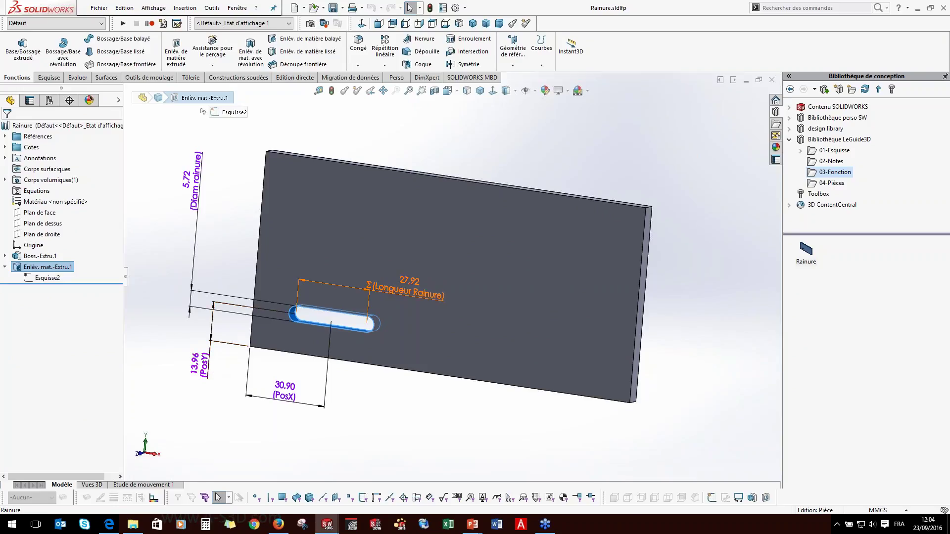
# Define the Longueur Rainure dimension by an equation equal to twice the Diam rainure dimension.
pyautogui.click(406, 292)
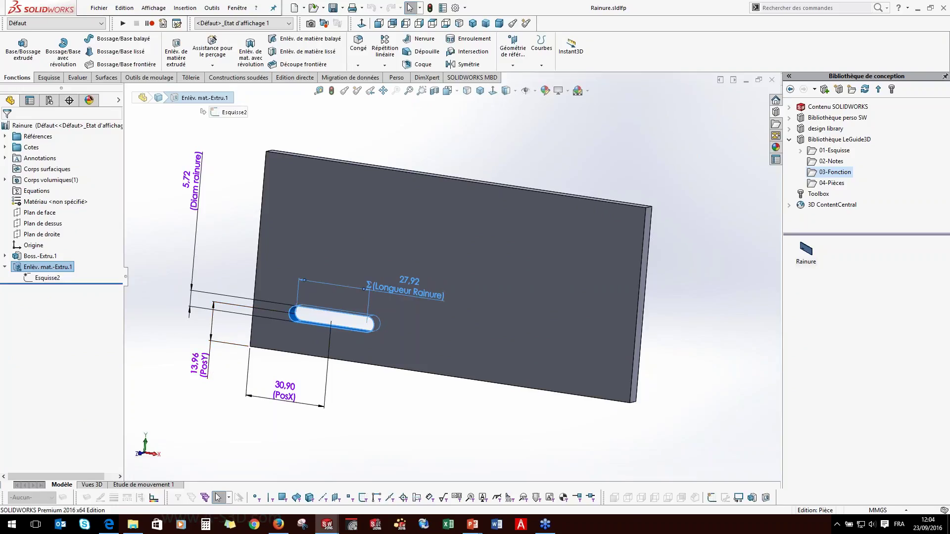
pyautogui.doubleClick(406, 292)
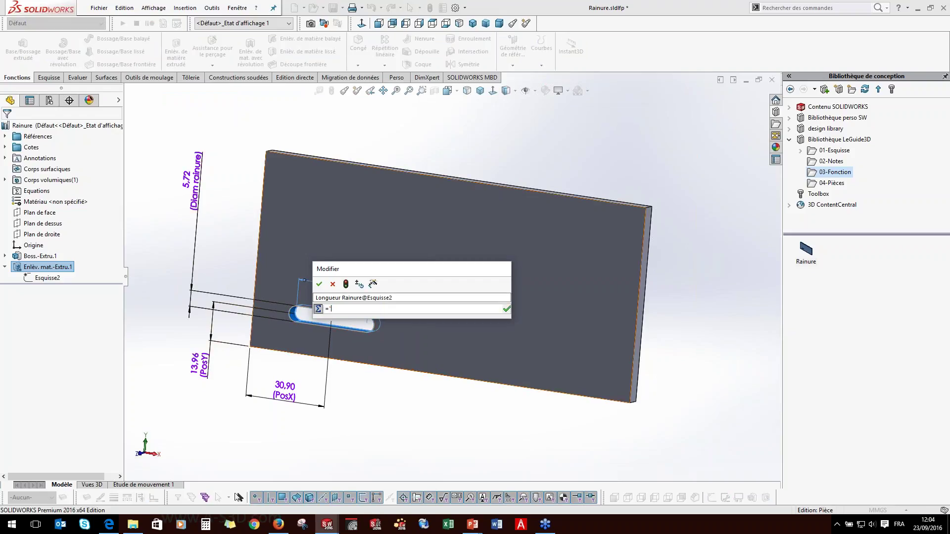
pyautogui.press('BackSpace')
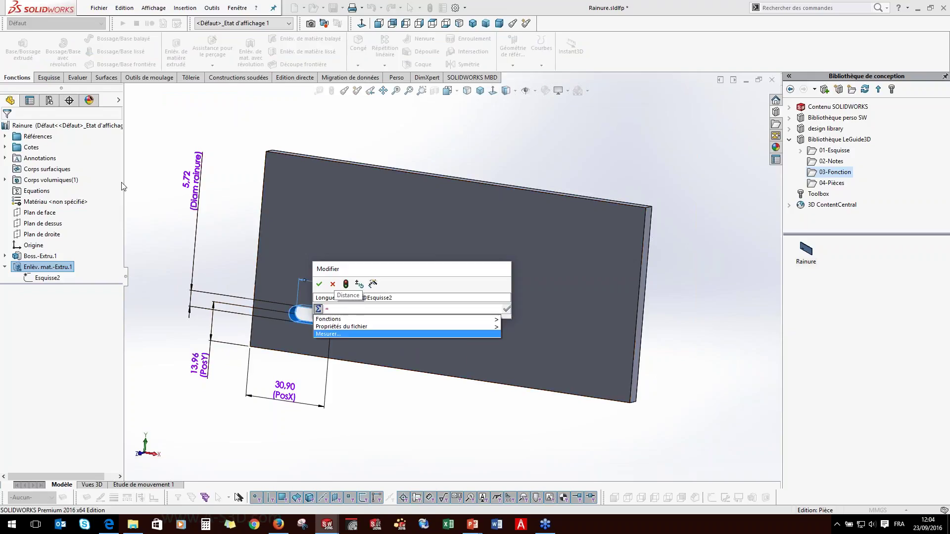
pyautogui.click(191, 178)
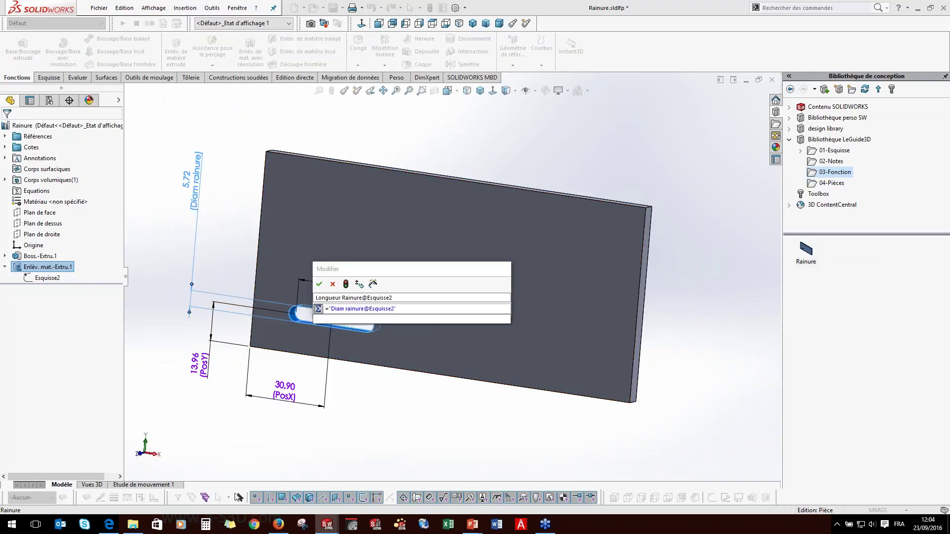
pyautogui.press('Return')
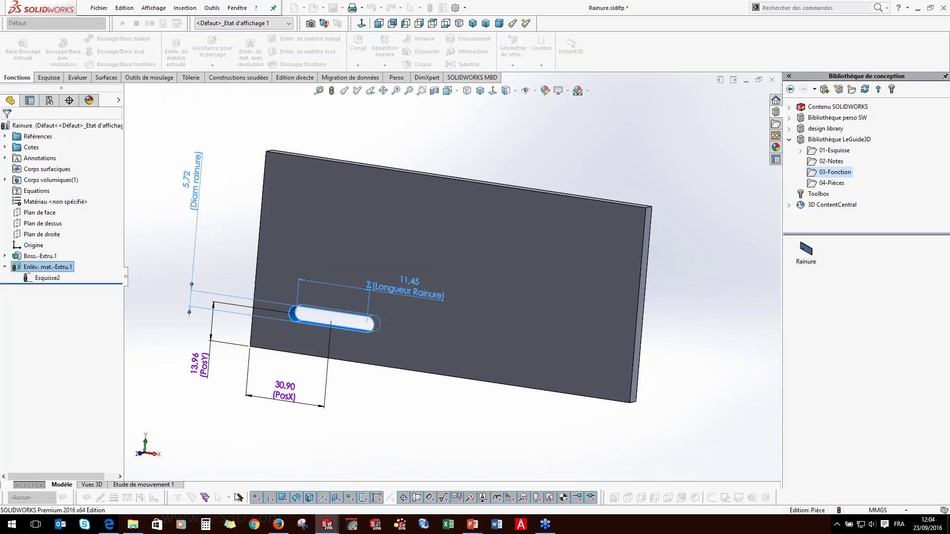
pyautogui.click(447, 139)
# Set the library slot's Diam rainure dimension to 5 mm, rebuild the part and check the sketch dimensions.
pyautogui.click(34, 277)
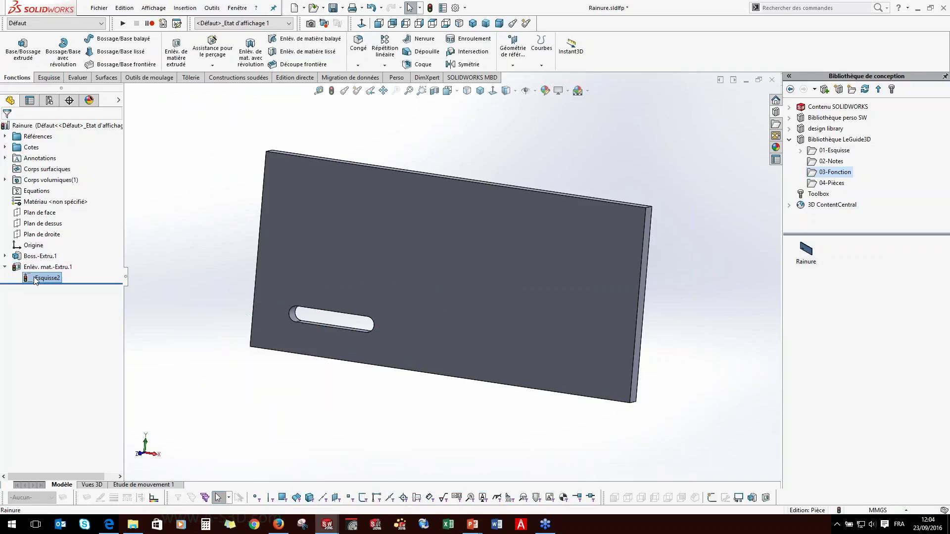
pyautogui.doubleClick(194, 188)
pyautogui.press('Return')
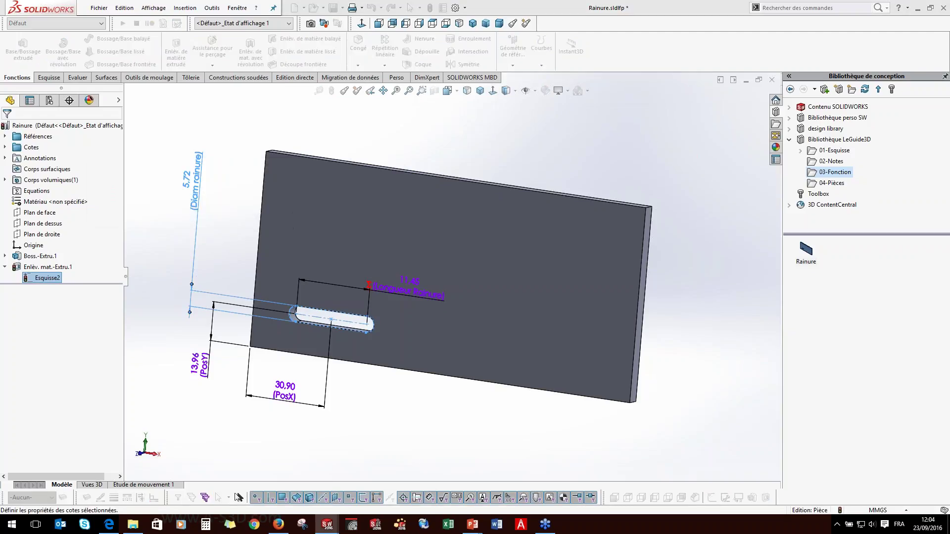
pyautogui.hotkey('ctrl', 'b')
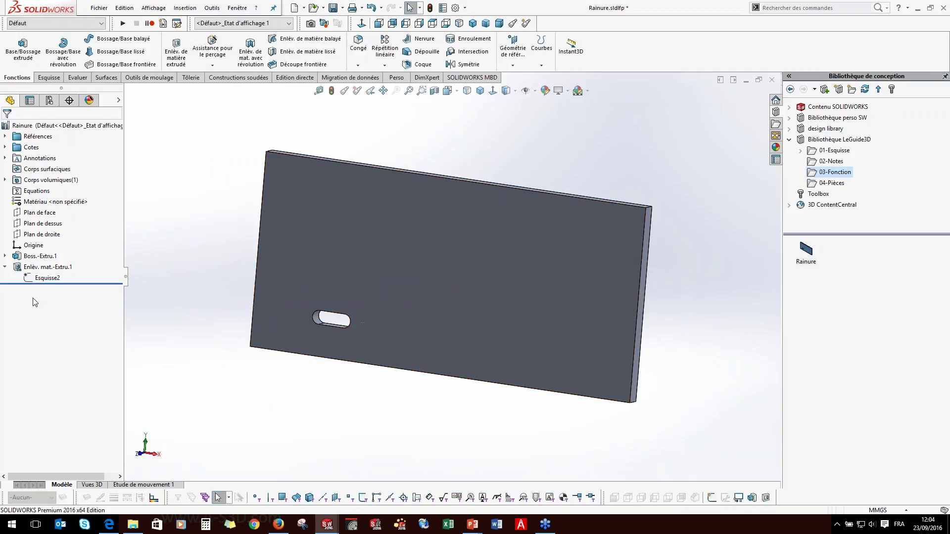
pyautogui.click(33, 278)
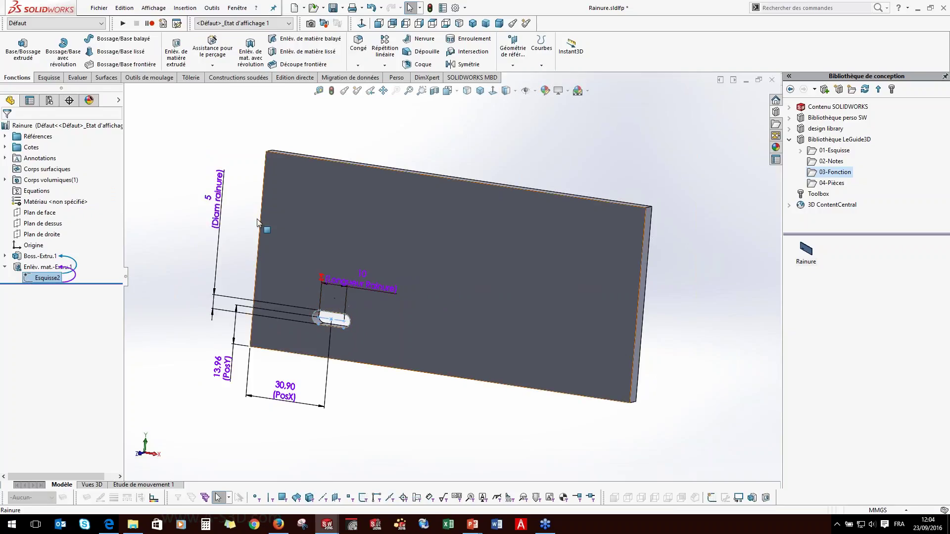
pyautogui.click(229, 255)
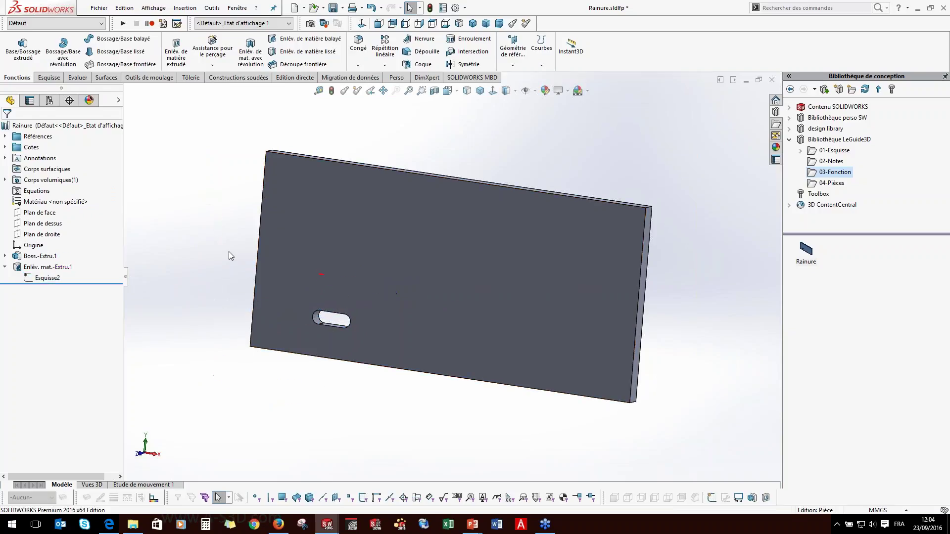
# Orient the library feature in isometric view, save it and close it to return to the Plaque part.
pyautogui.click(479, 90)
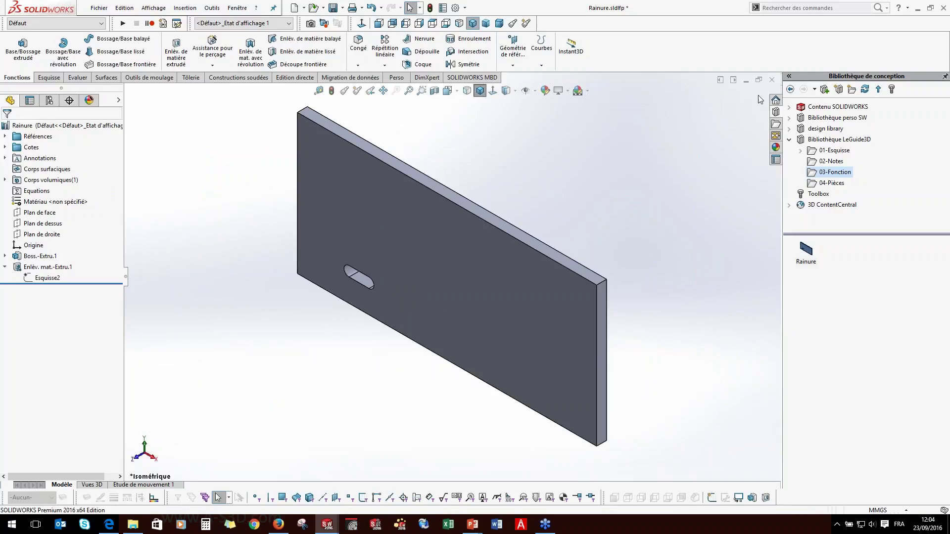
pyautogui.click(771, 80)
pyautogui.click(415, 238)
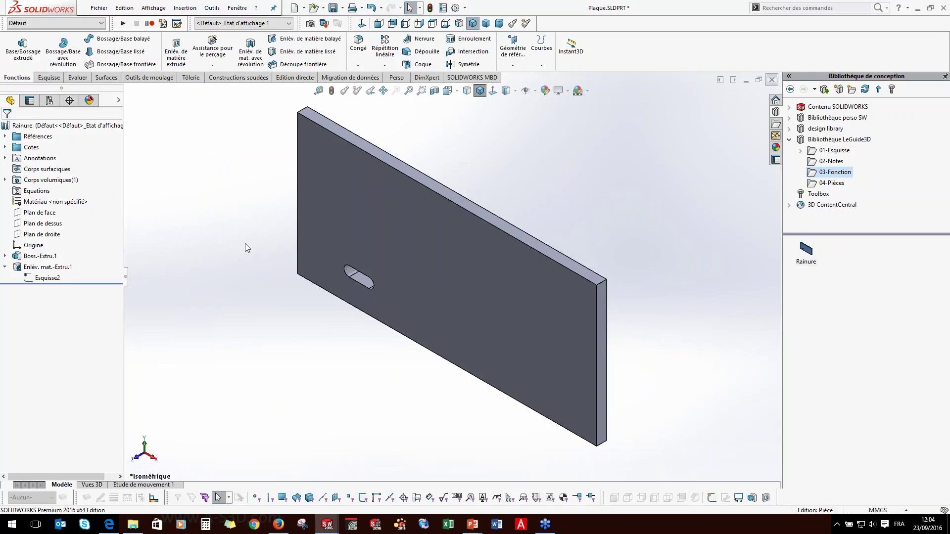
# Replace the plate's Rainure<2> slot with a new Rainure library feature on the front face, referenced to the plate's left and bottom edges.
pyautogui.click(33, 299)
pyautogui.press('Delete')
pyautogui.moveTo(806, 251); pyautogui.dragTo(549, 304)
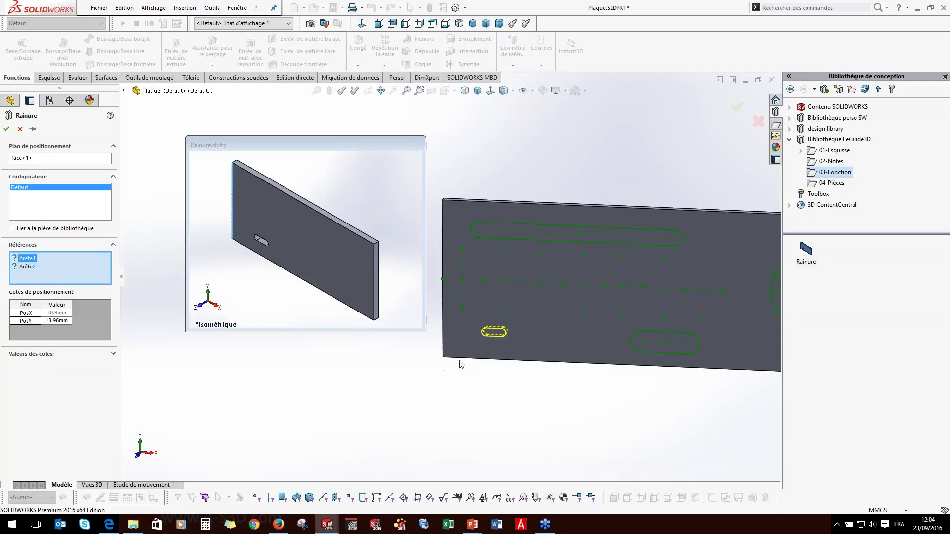
pyautogui.click(442, 343)
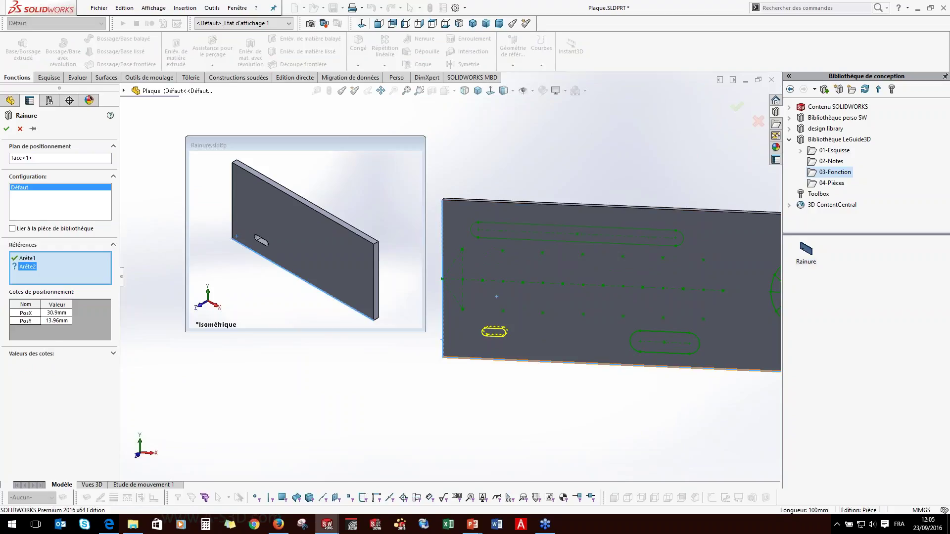
# Position the new slot with PosX at 30 mm and PosY at 15 mm.
pyautogui.click(53, 314)
pyautogui.write('30')
pyautogui.press('Return')
pyautogui.click(54, 321)
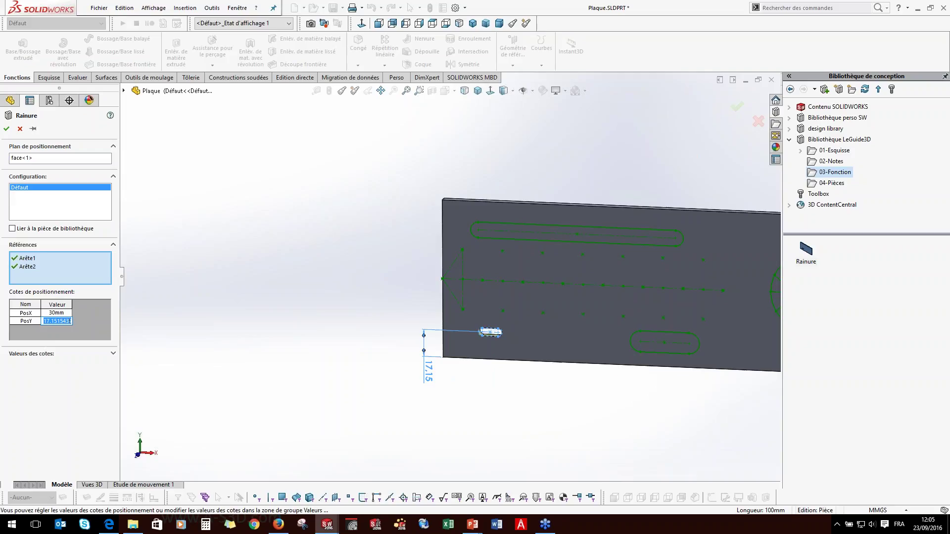
pyautogui.write('15')
pyautogui.press('Return')
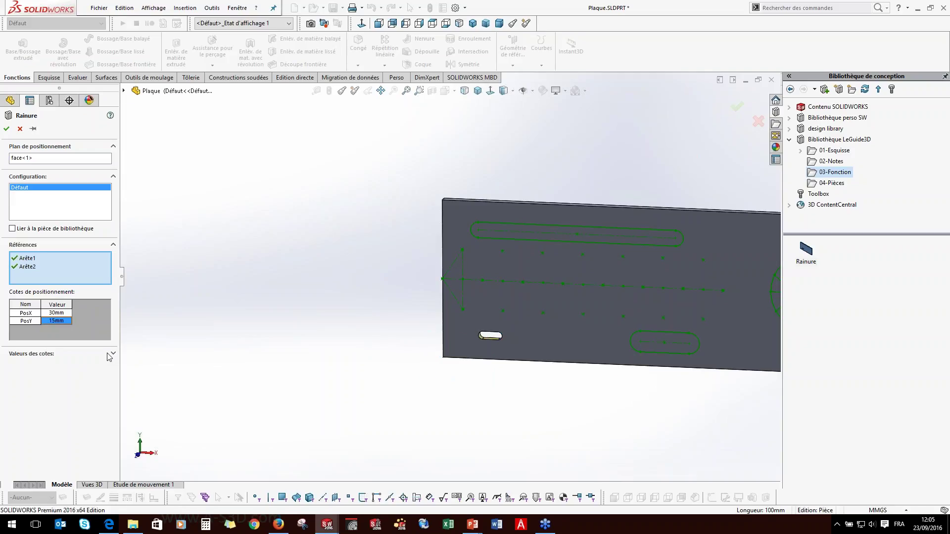
# Enable modified dimension values for the slot, set Diam rainure to 6 mm and accept the library feature.
pyautogui.click(112, 354)
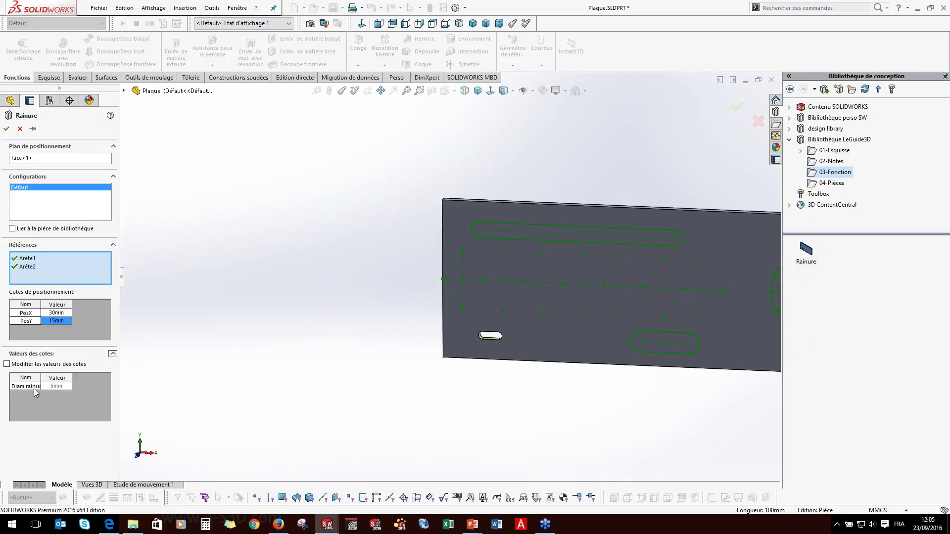
pyautogui.click(7, 364)
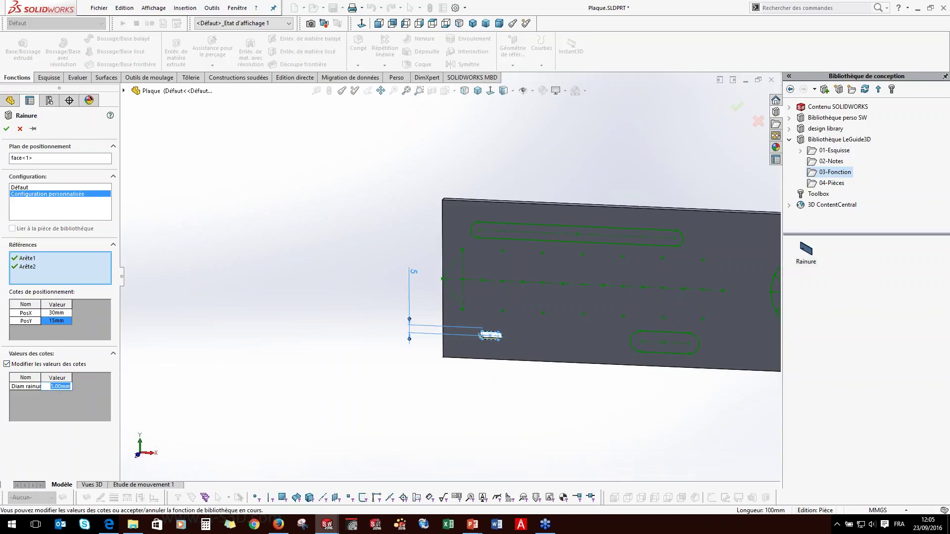
pyautogui.write('6')
pyautogui.press('Return')
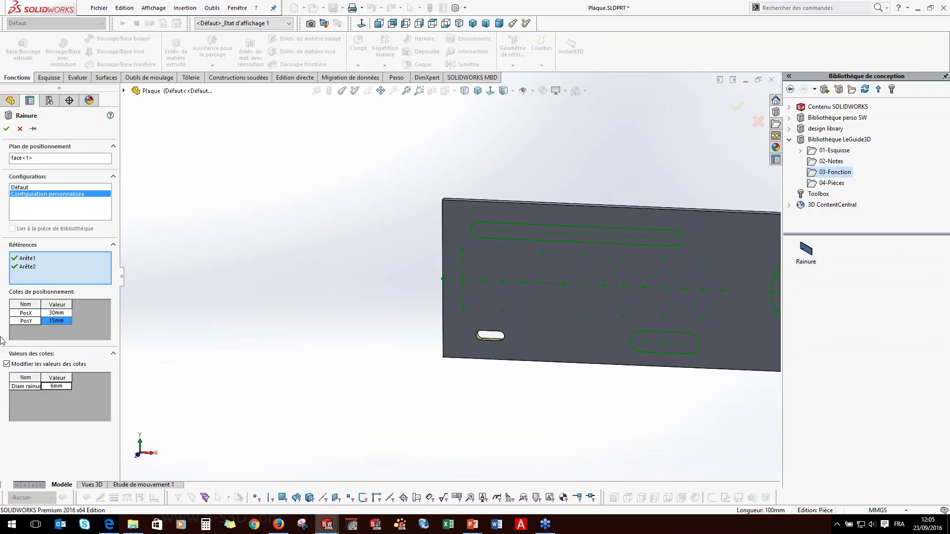
pyautogui.click(6, 365)
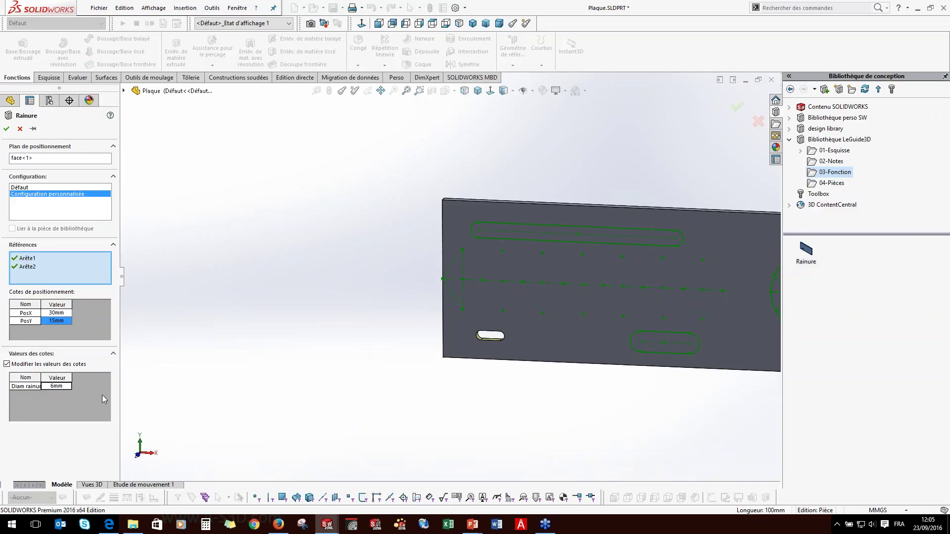
pyautogui.click(6, 129)
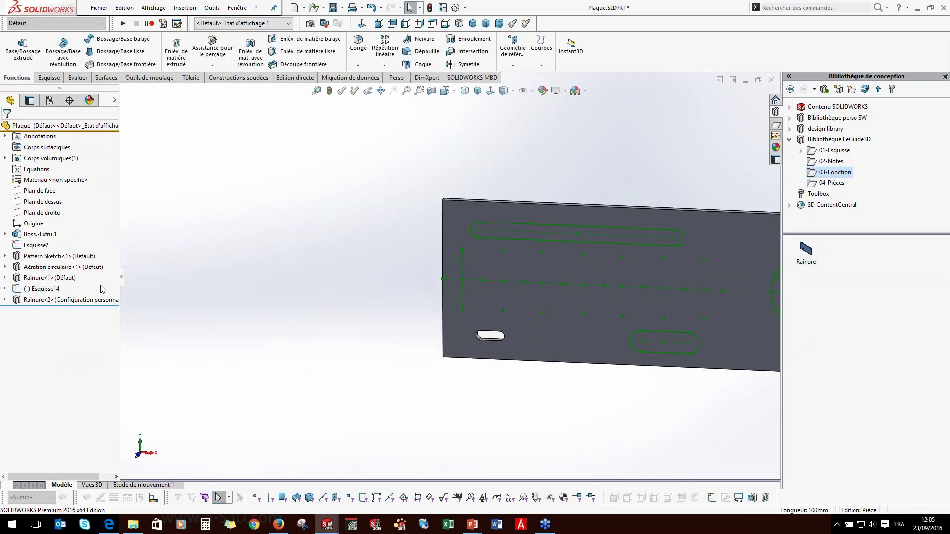
# Edit the inserted Rainure<2> library feature and set its Diam rainure to 8 mm.
pyautogui.click(35, 299)
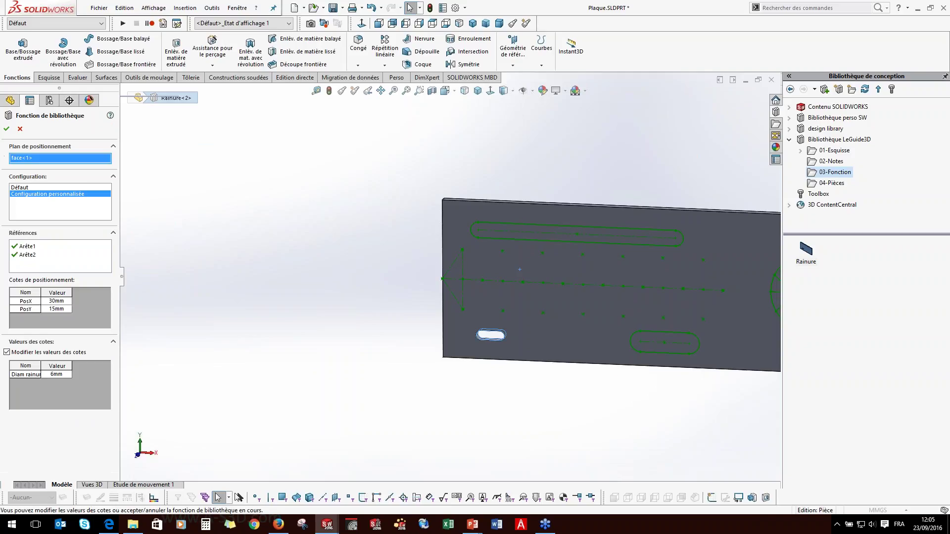
pyautogui.click(56, 374)
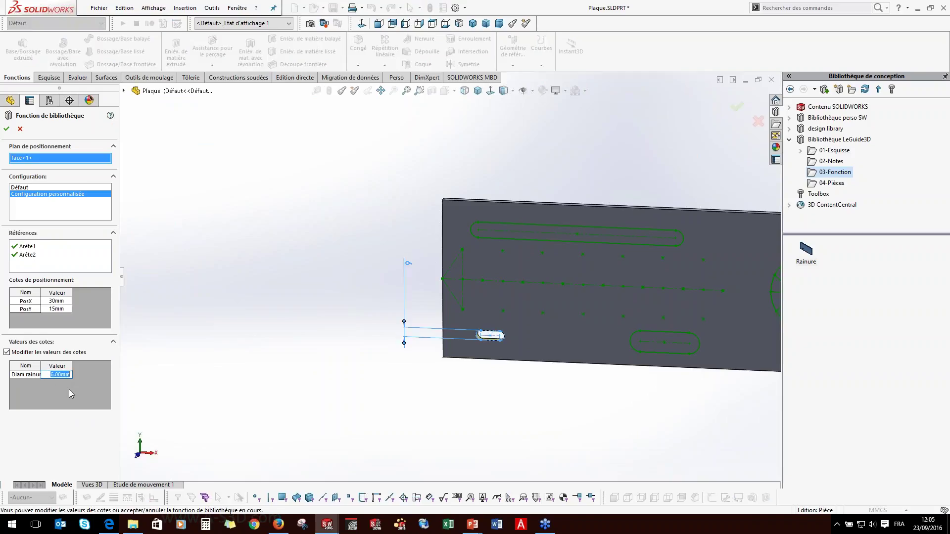
pyautogui.write('8')
pyautogui.press('Return')
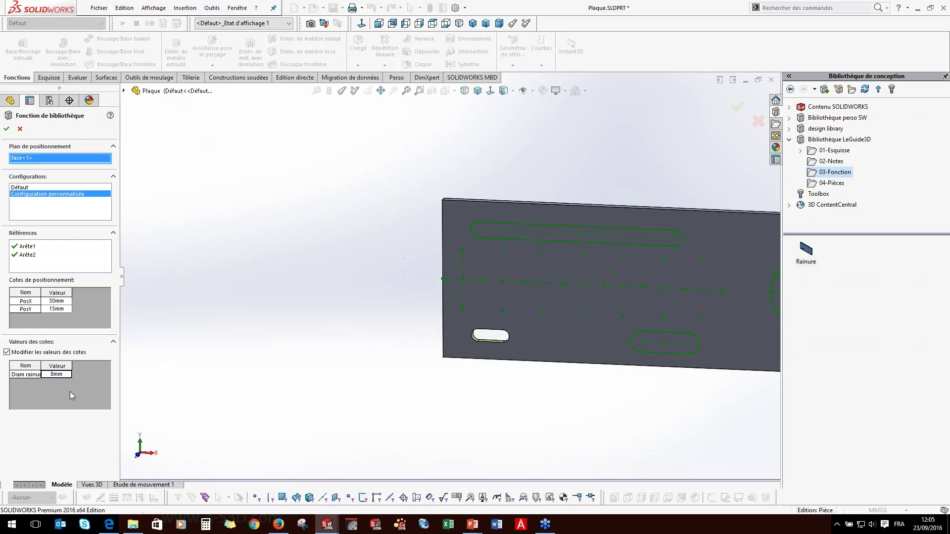
pyautogui.click(6, 129)
pyautogui.press('Return')
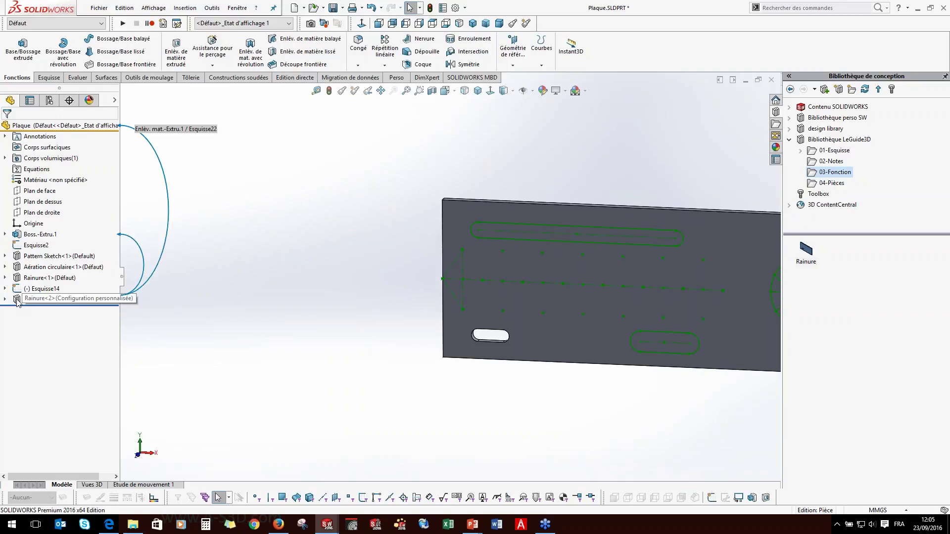
# Dissolve the Rainure<2> library feature into ordinary features and display the dimensions of the resulting cut.
pyautogui.rightClick(17, 300)
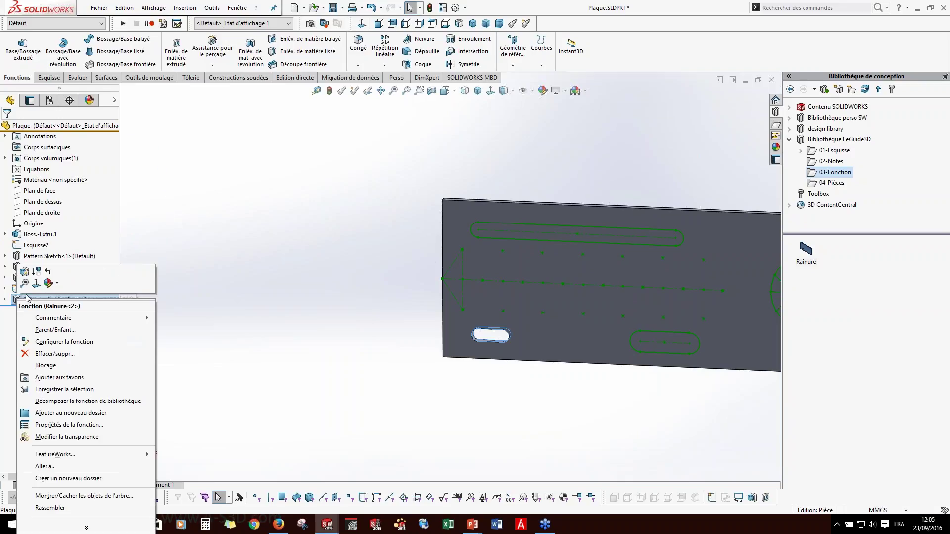
pyautogui.click(74, 401)
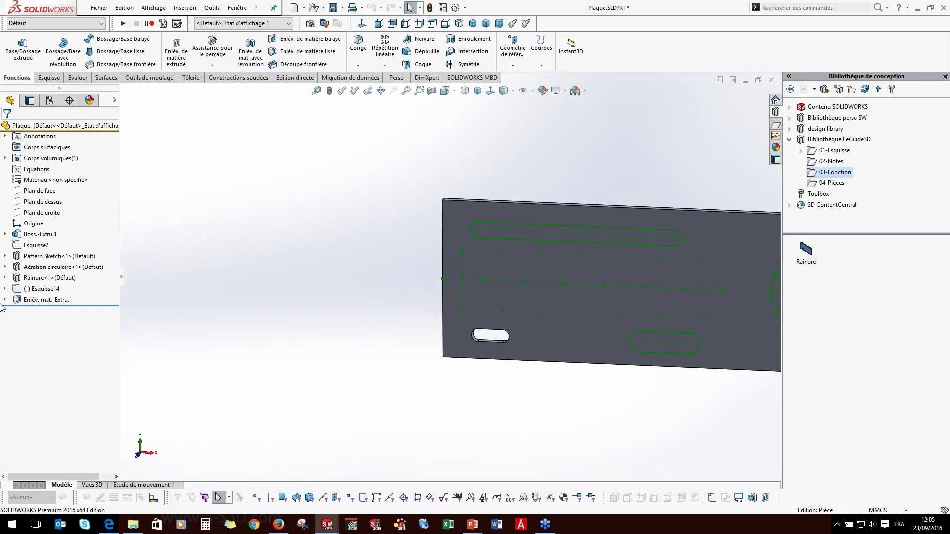
pyautogui.click(18, 300)
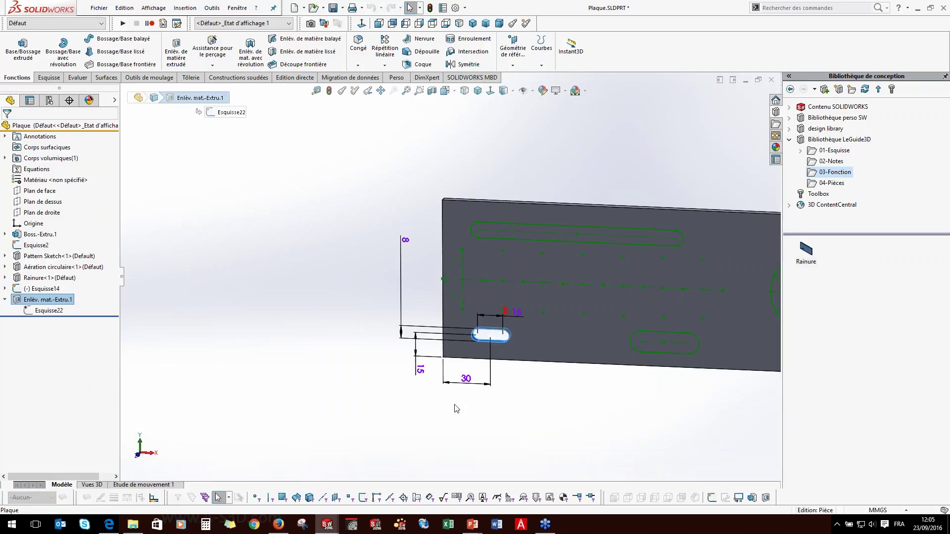
pyautogui.click(339, 384)
pyautogui.scroll(3, 425, 388)
pyautogui.scroll(-5, 500, 326)
pyautogui.scroll(2, 372, 334)
pyautogui.scroll(2, 423, 394)
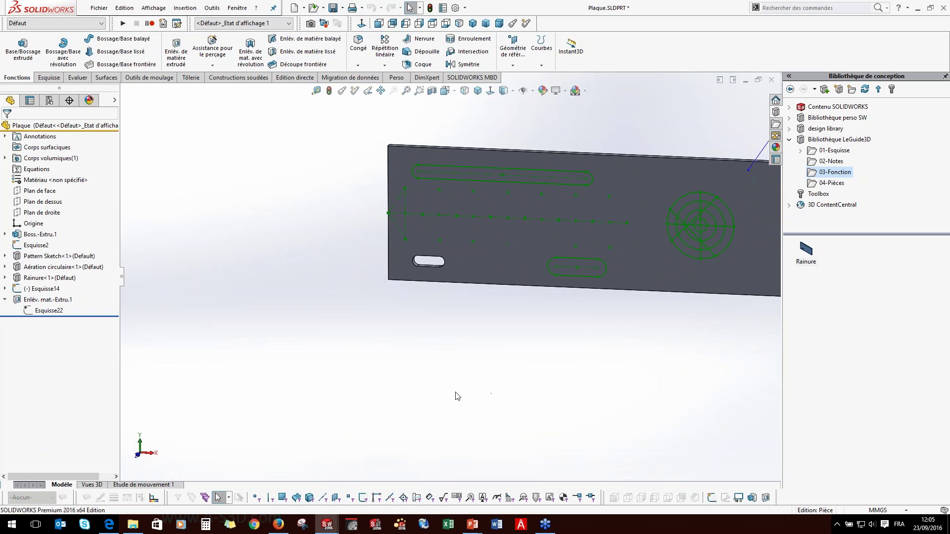
# Switch to the PowerPoint slideshow to read the tips on simple or compound features, and return to SOLIDWORKS.
pyautogui.press('super+Tab')
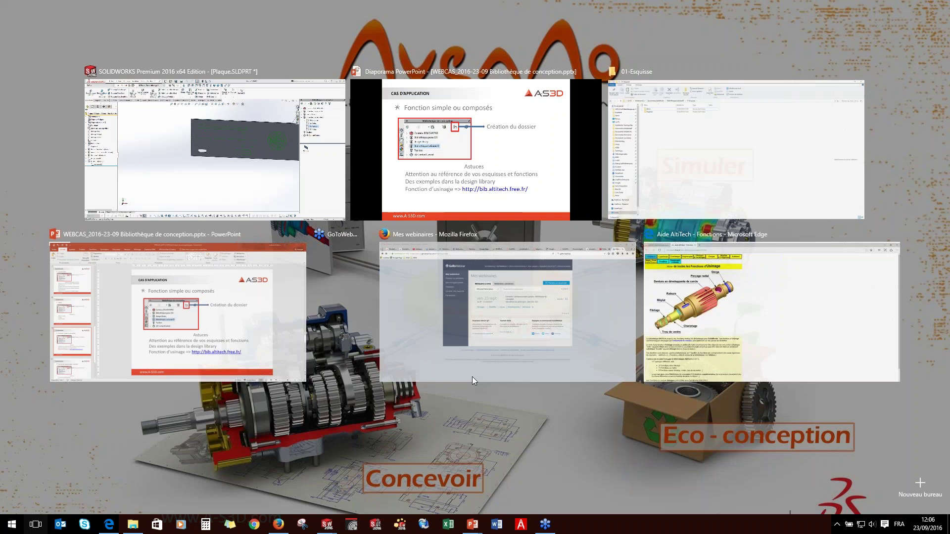
pyautogui.click(526, 160)
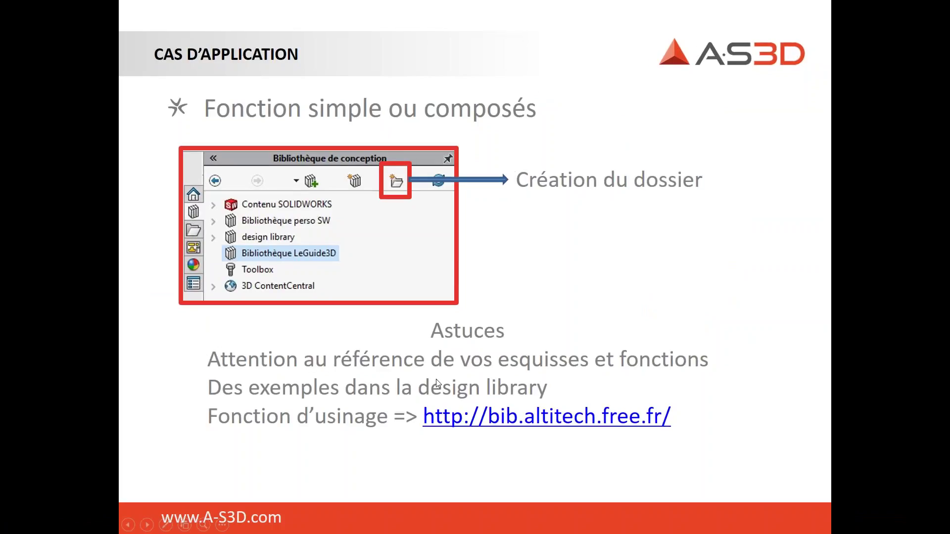
pyautogui.press('super+Tab')
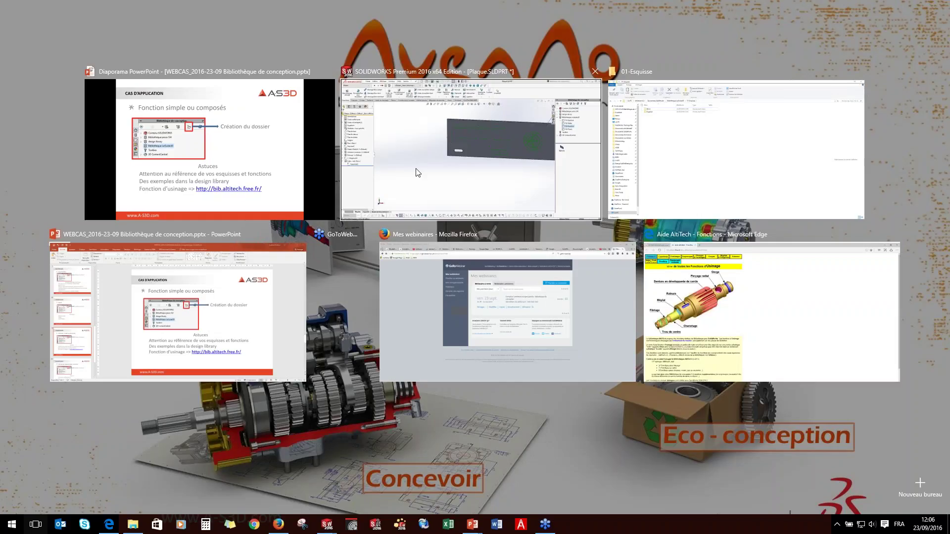
pyautogui.click(418, 170)
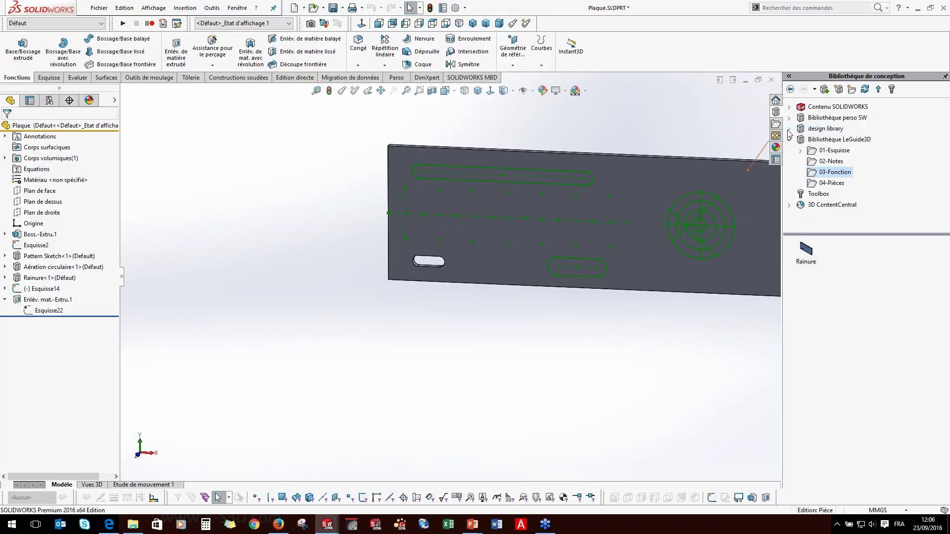
# Insert the elbow cutout from the design library's Sheetmetal features on the plate's front face in its Default configuration, and expand it in the feature tree.
pyautogui.click(790, 130)
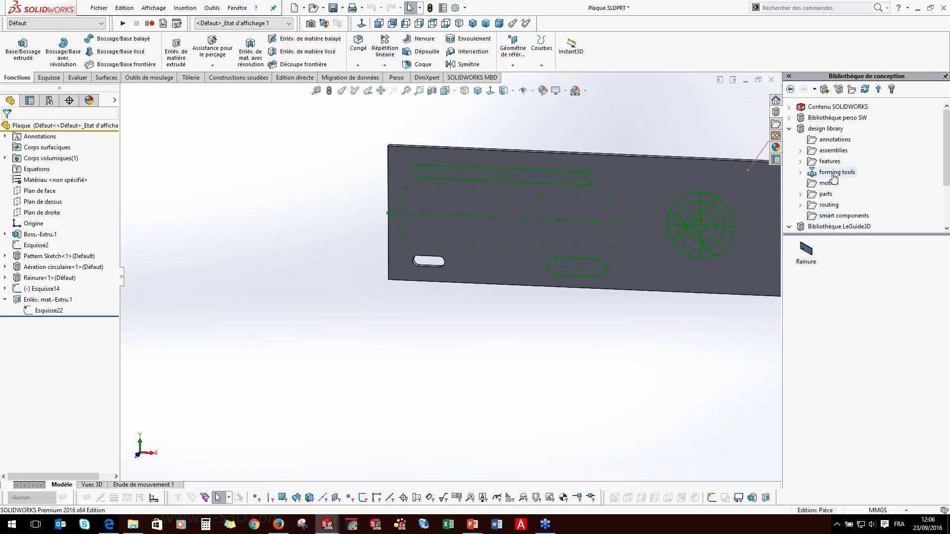
pyautogui.click(801, 161)
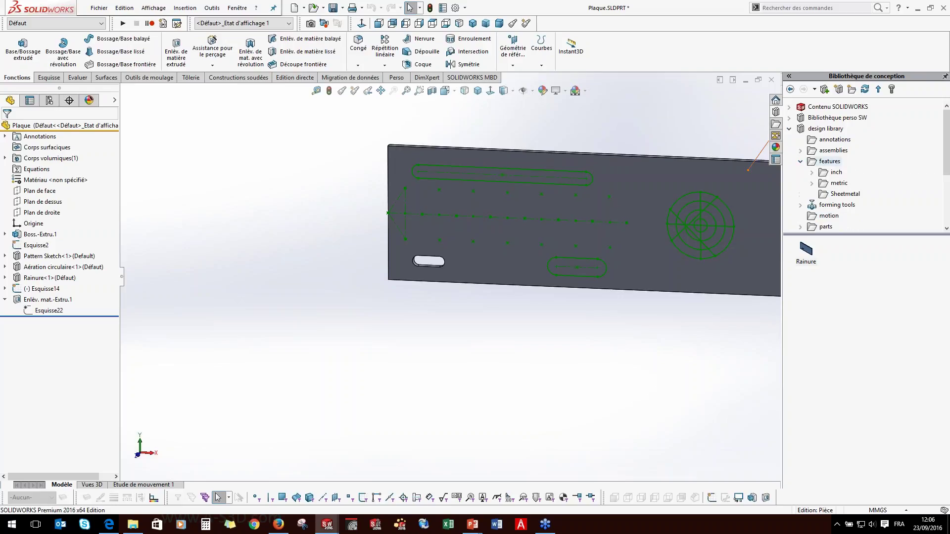
pyautogui.click(829, 195)
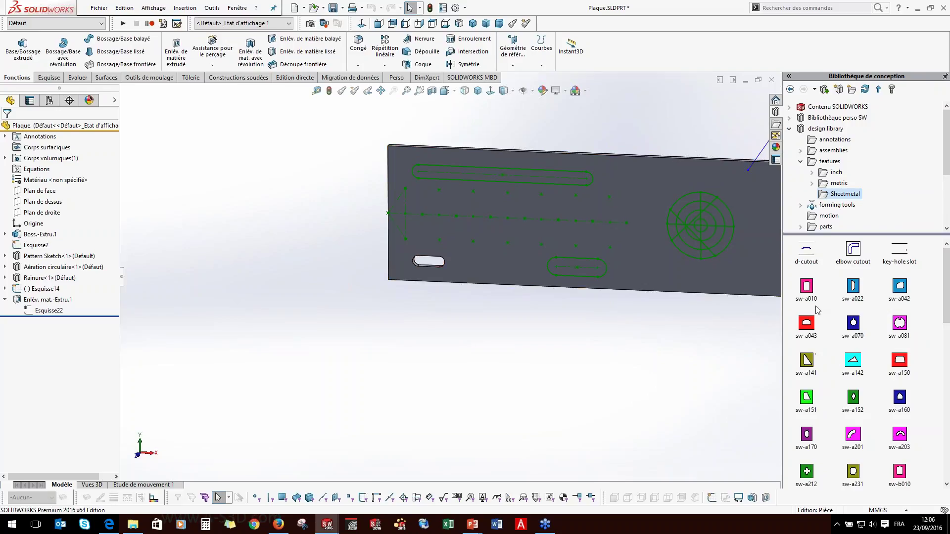
pyautogui.moveTo(851, 250); pyautogui.dragTo(504, 271)
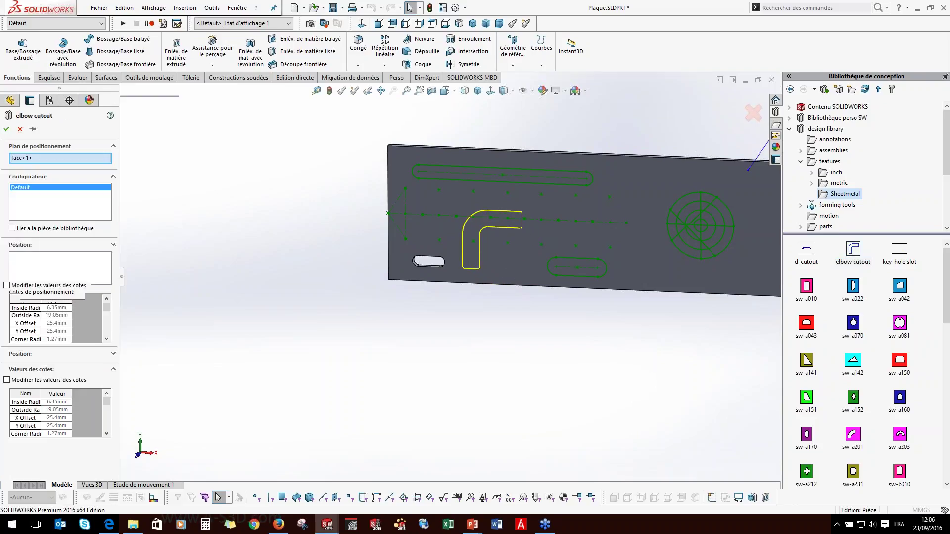
pyautogui.press('Return')
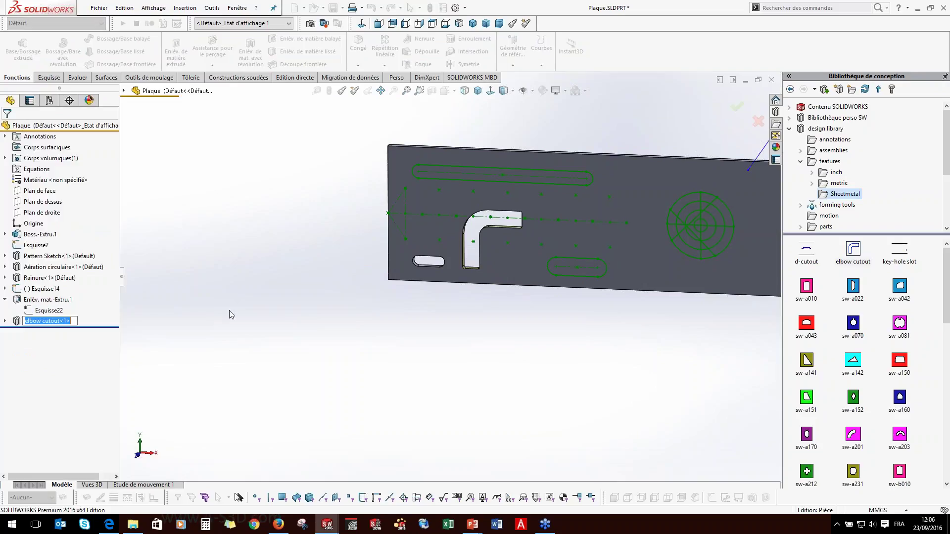
pyautogui.click(27, 363)
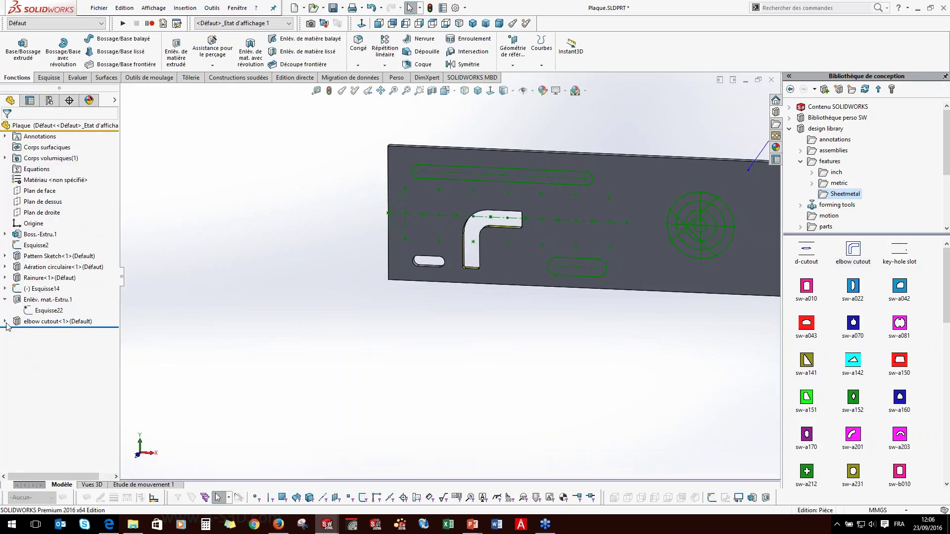
pyautogui.click(5, 322)
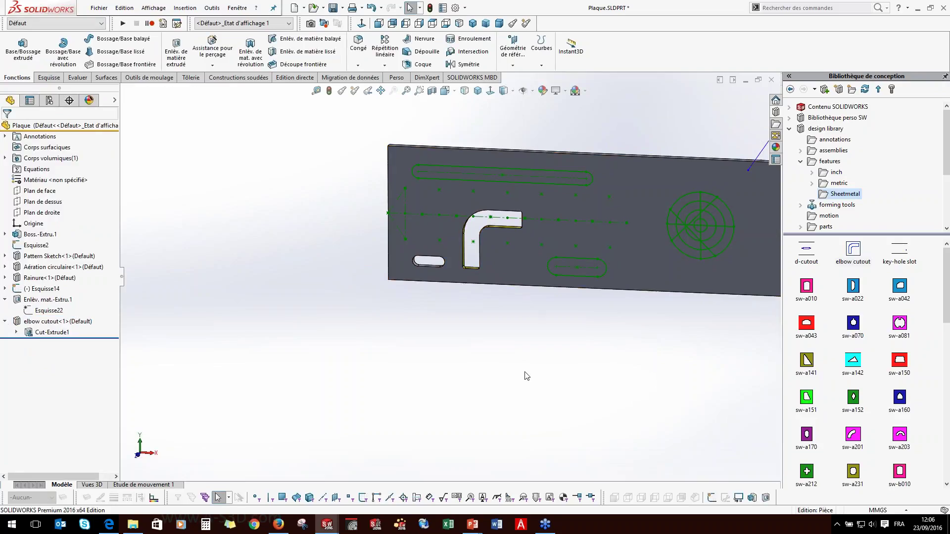
pyautogui.scroll(3, 530, 220)
pyautogui.scroll(-2, 580, 231)
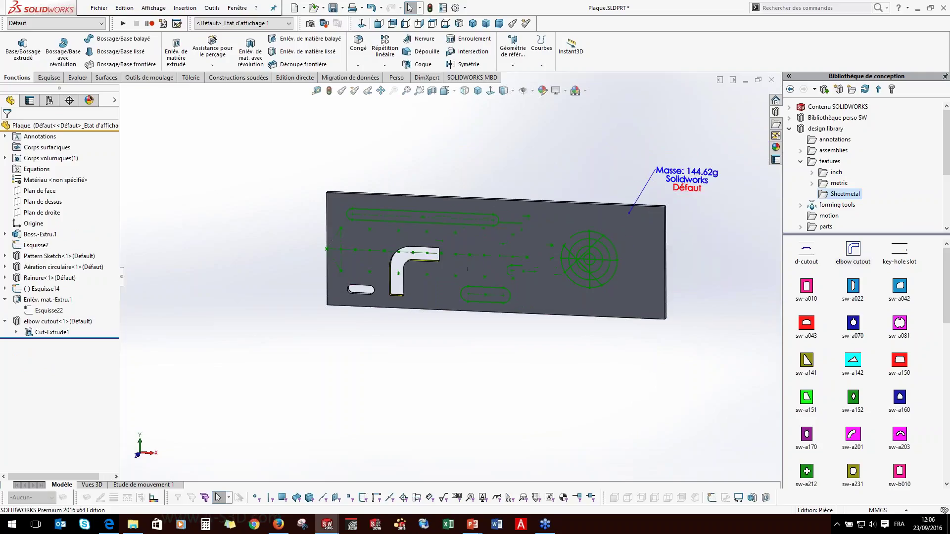
# Open the linear hole pattern from the design library's metric hole patterns and examine its placement references.
pyautogui.click(822, 183)
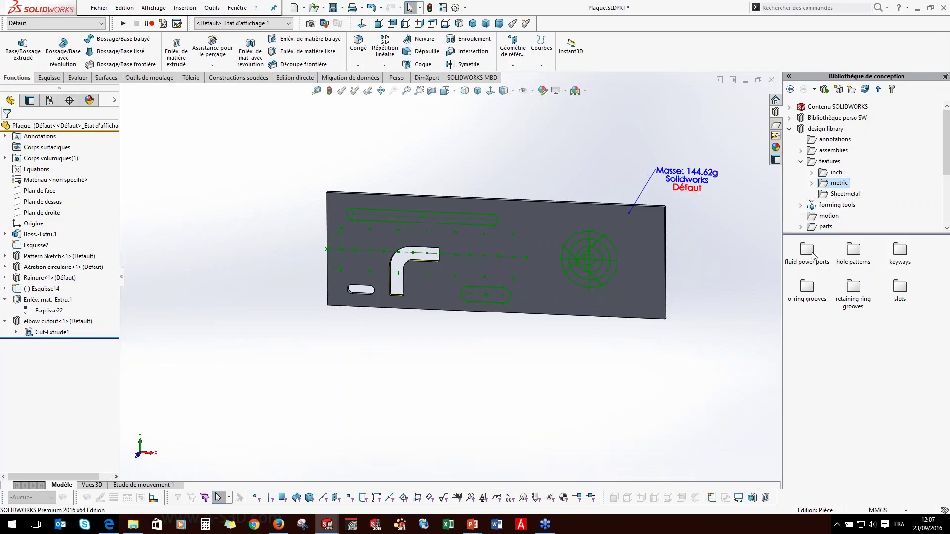
pyautogui.doubleClick(853, 250)
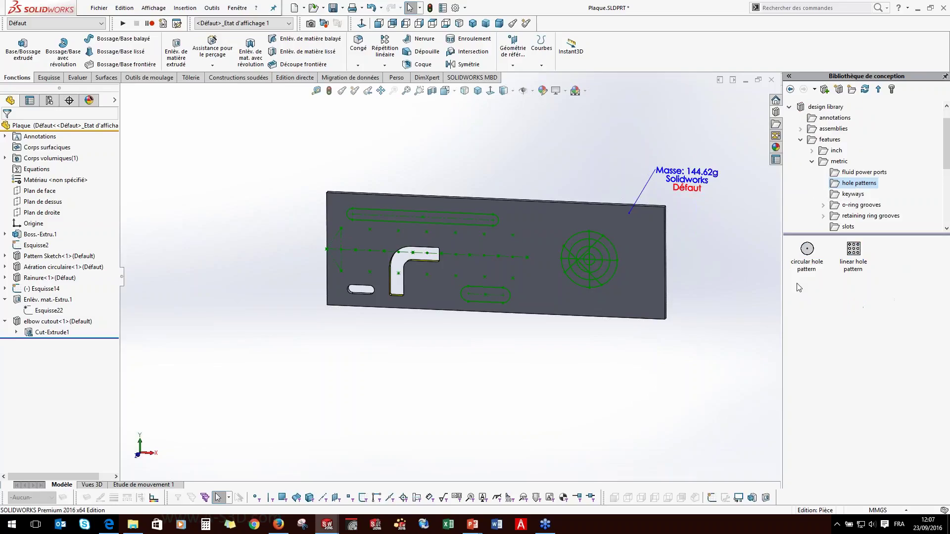
pyautogui.click(854, 252)
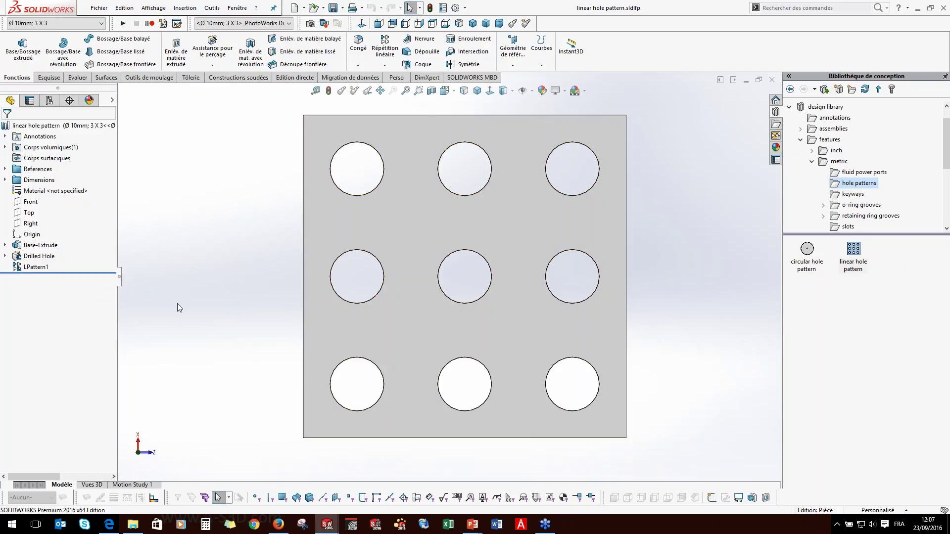
pyautogui.press('f')
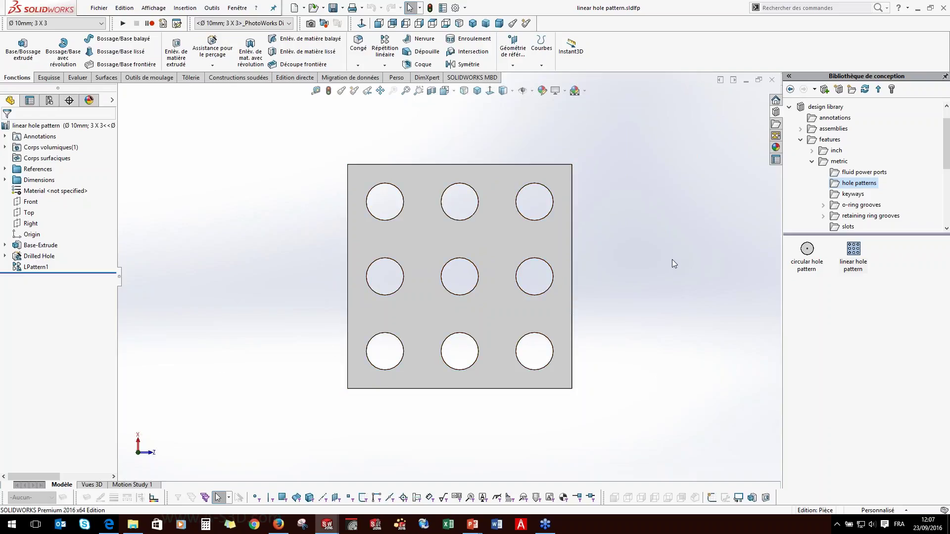
pyautogui.click(6, 169)
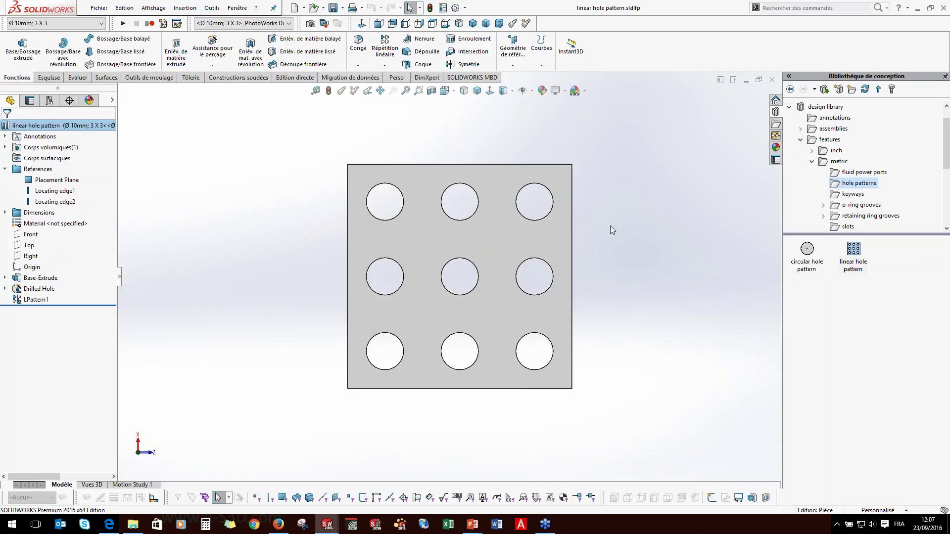
pyautogui.click(6, 168)
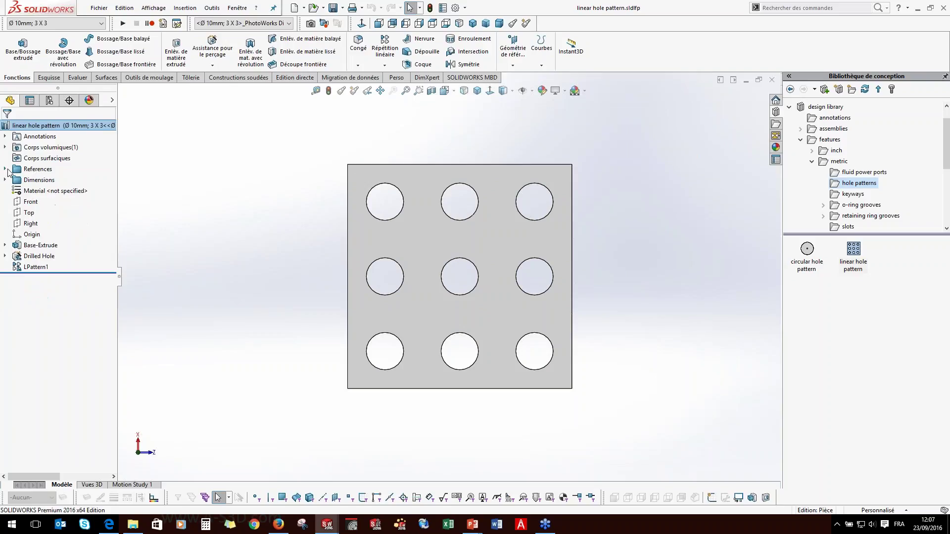
# Open the keyway (bs 4235 - part i) library feature from the metric keyways and examine the model.
pyautogui.click(847, 195)
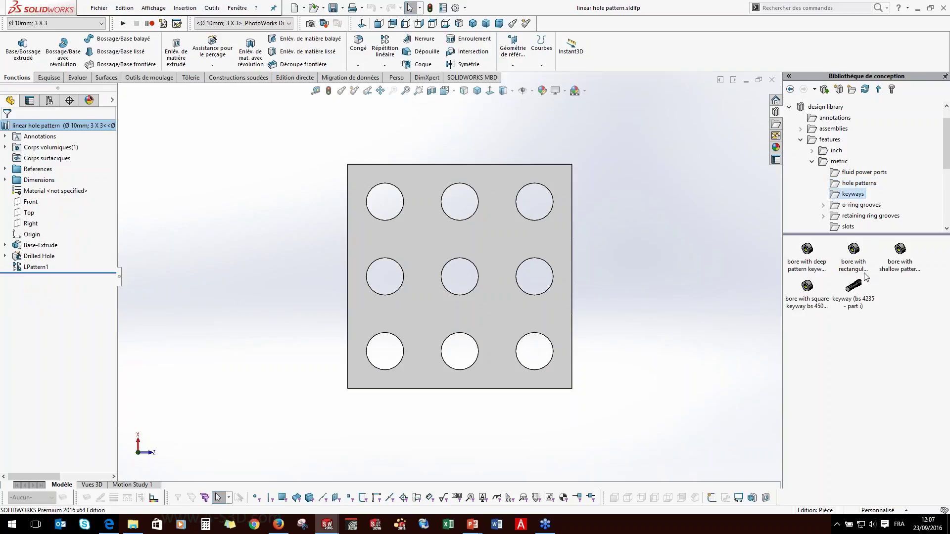
pyautogui.click(852, 288)
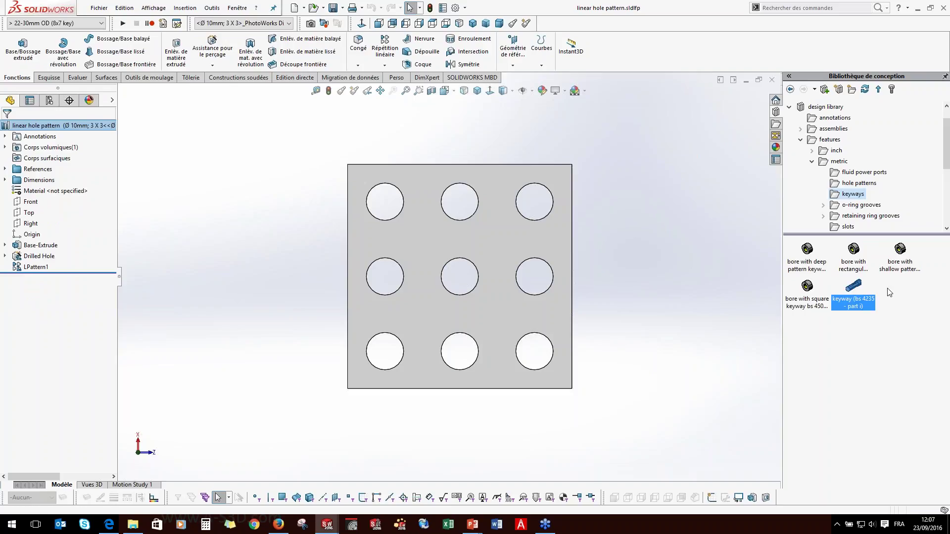
pyautogui.doubleClick(853, 292)
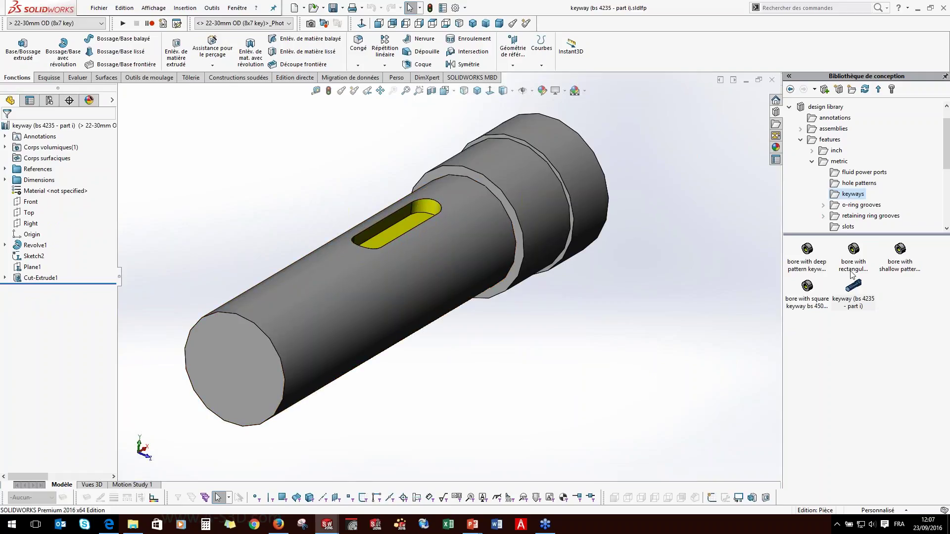
pyautogui.click(812, 161)
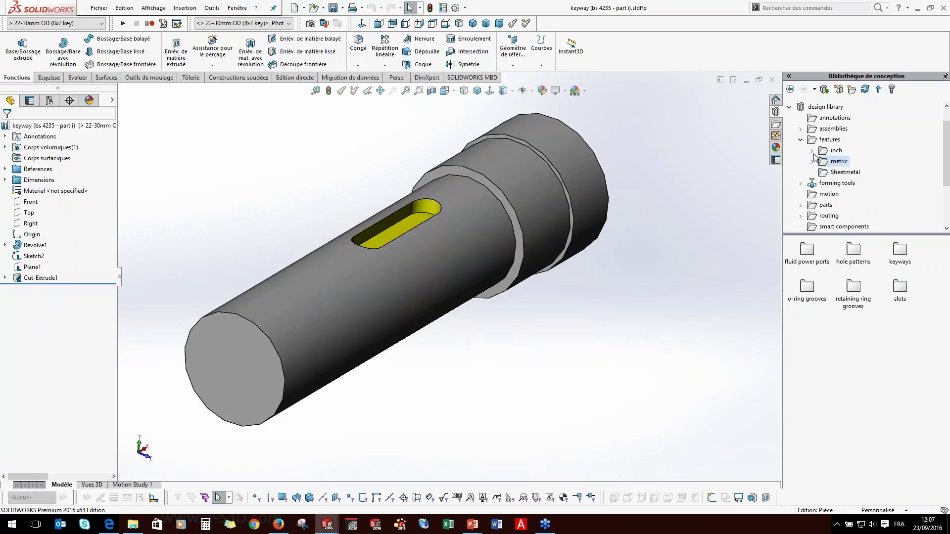
pyautogui.click(801, 139)
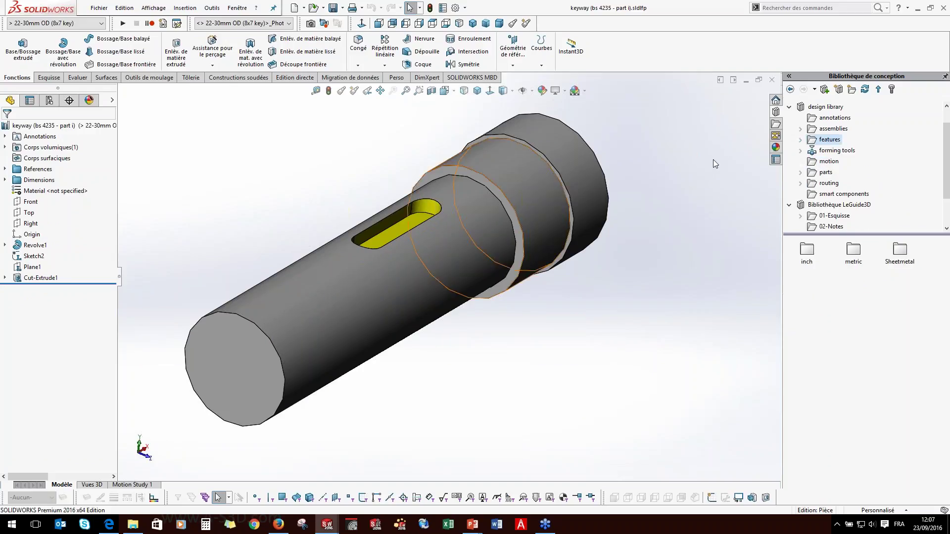
pyautogui.scroll(2, 677, 271)
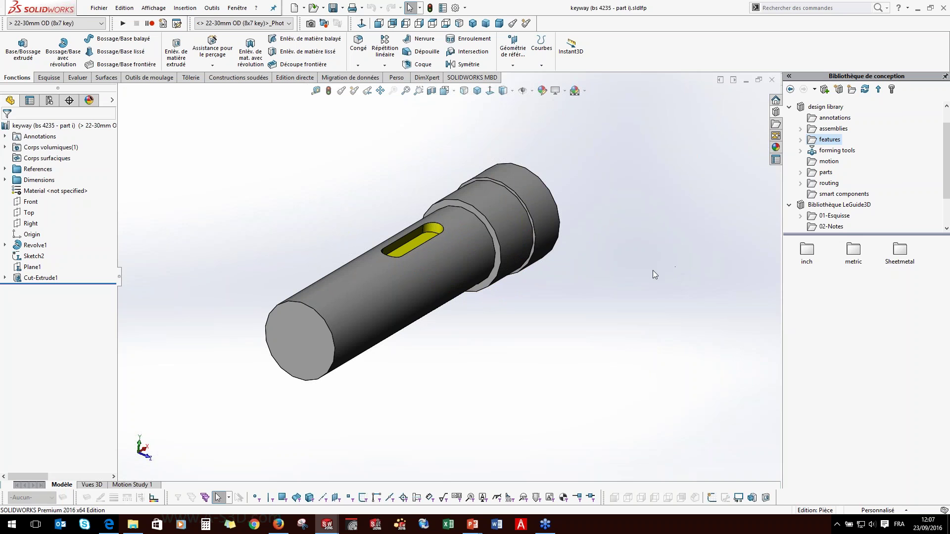
# Switch to Microsoft Edge and review the AltiTech library's version 2.2 supplements and downloads page.
pyautogui.press('super+Tab')
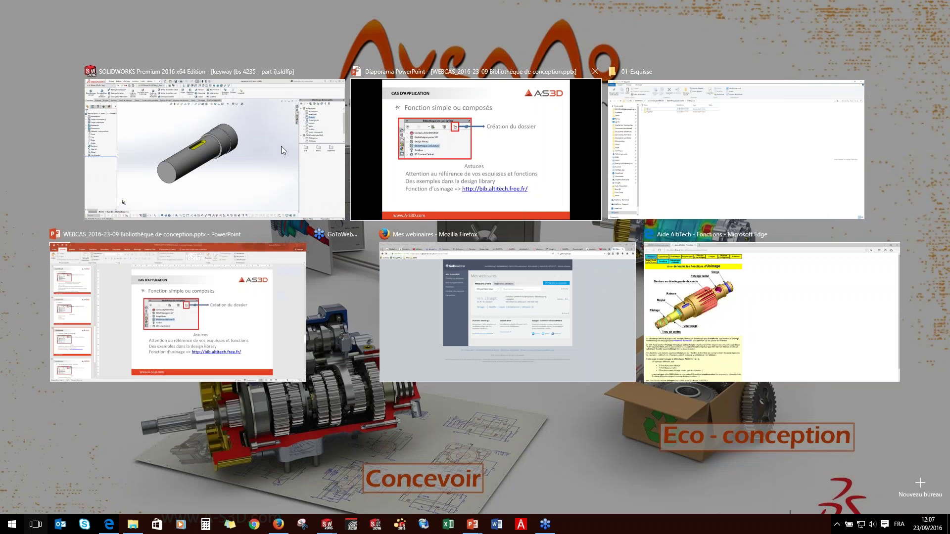
pyautogui.click(707, 312)
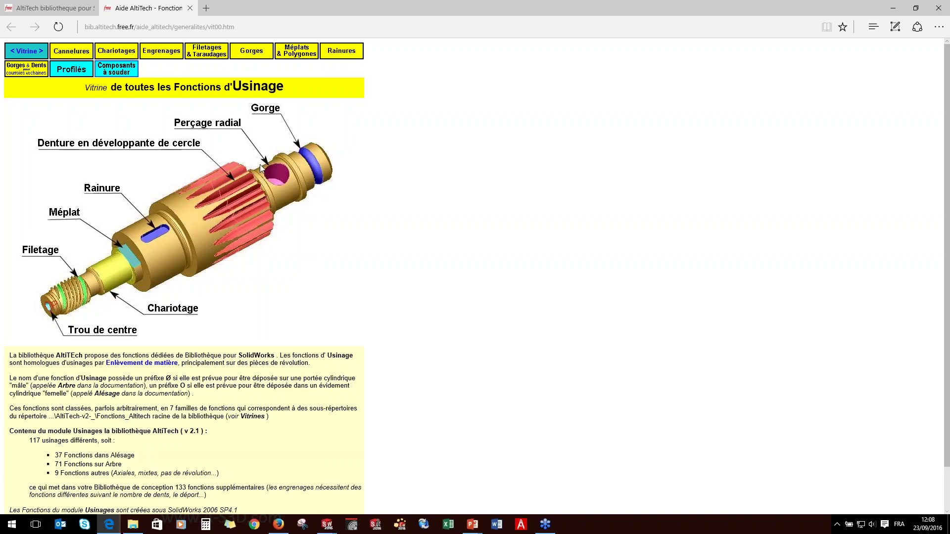
pyautogui.click(38, 9)
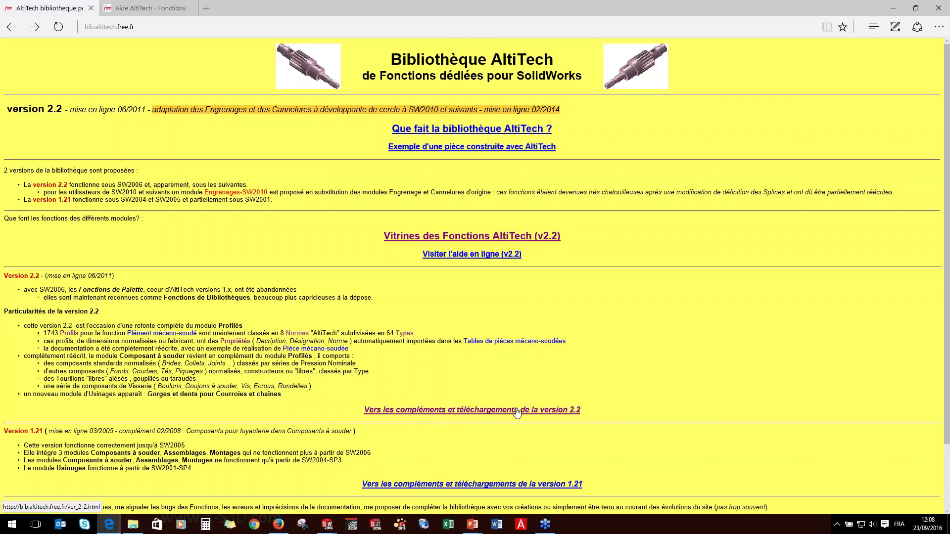
pyautogui.click(484, 410)
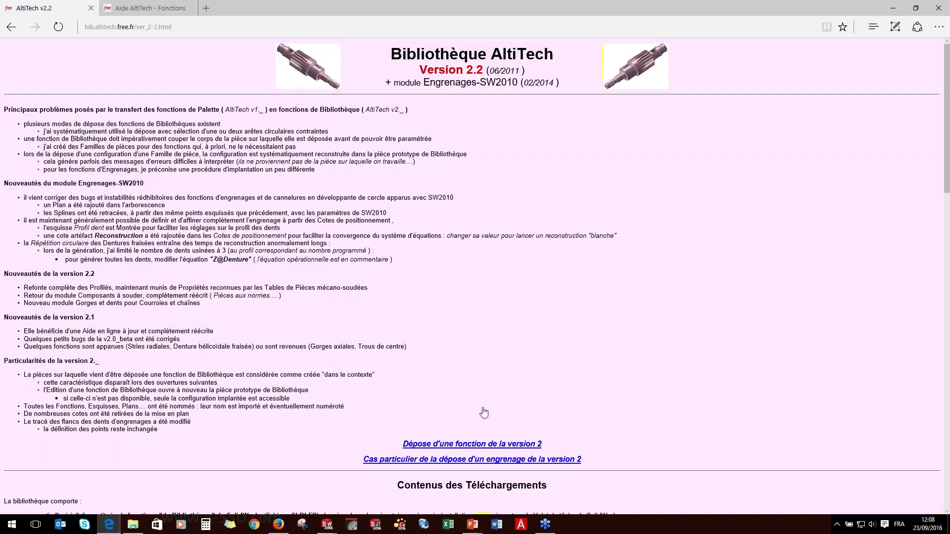
pyautogui.scroll(-15, 561, 370)
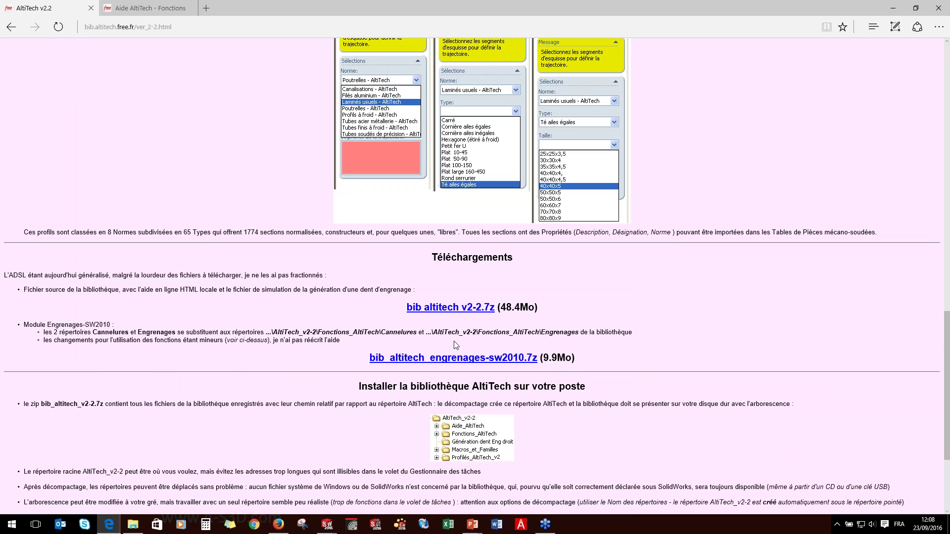
pyautogui.scroll(15, 417, 248)
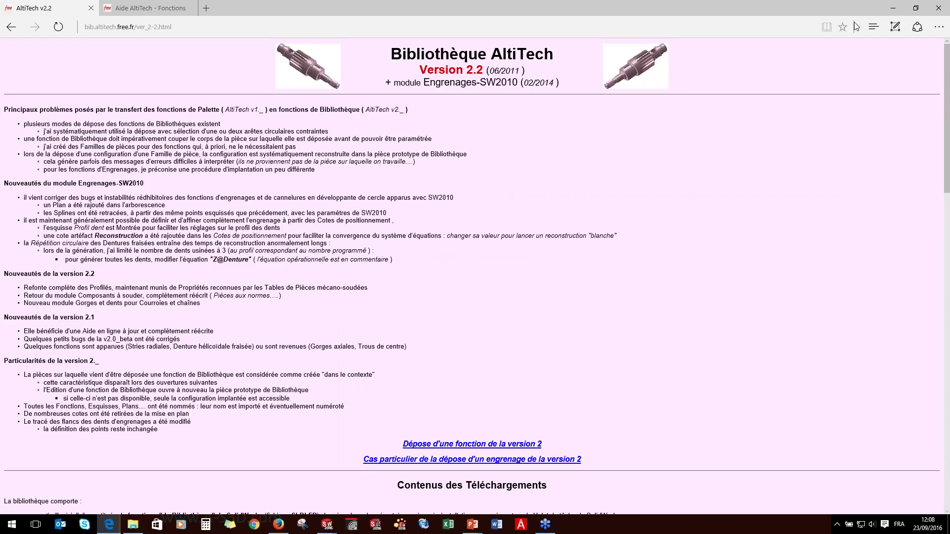
# Leave the browser and close the keyway library feature to return to the Plaque part.
pyautogui.click(894, 10)
pyautogui.click(771, 80)
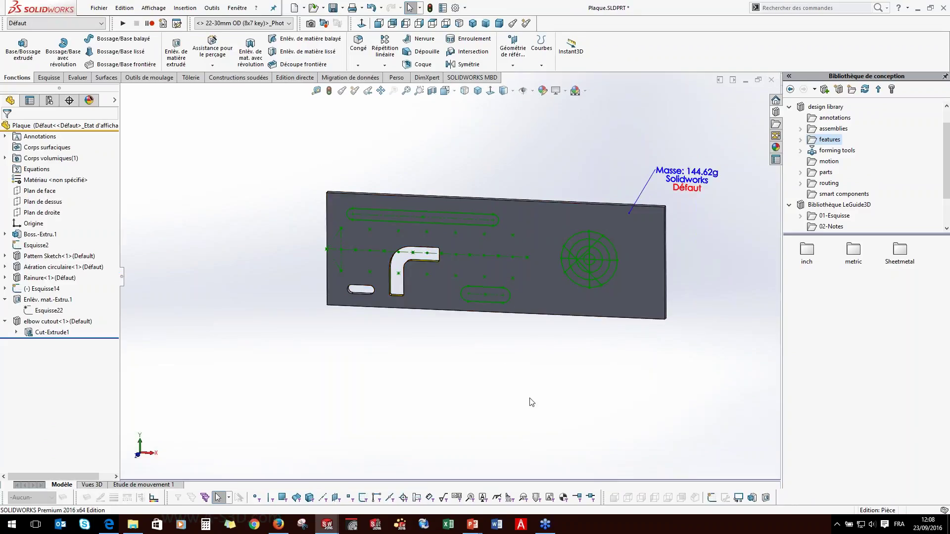
# Switch to the PowerPoint slideshow, advance to the slide on standard parts and assemblies, and return to the Plaque part in SOLIDWORKS.
pyautogui.press('super+Tab')
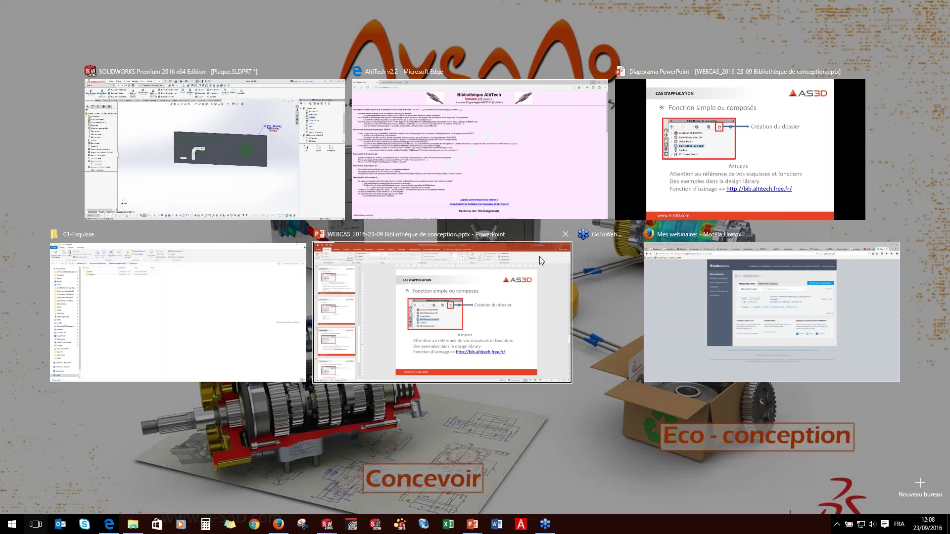
pyautogui.click(703, 168)
pyautogui.press('Right')
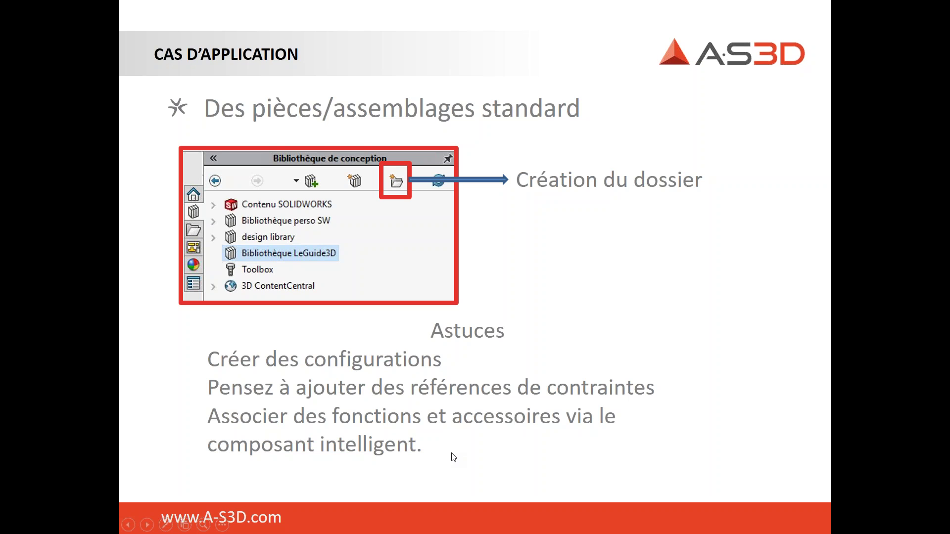
pyautogui.hotkey('alt', 'Tab')
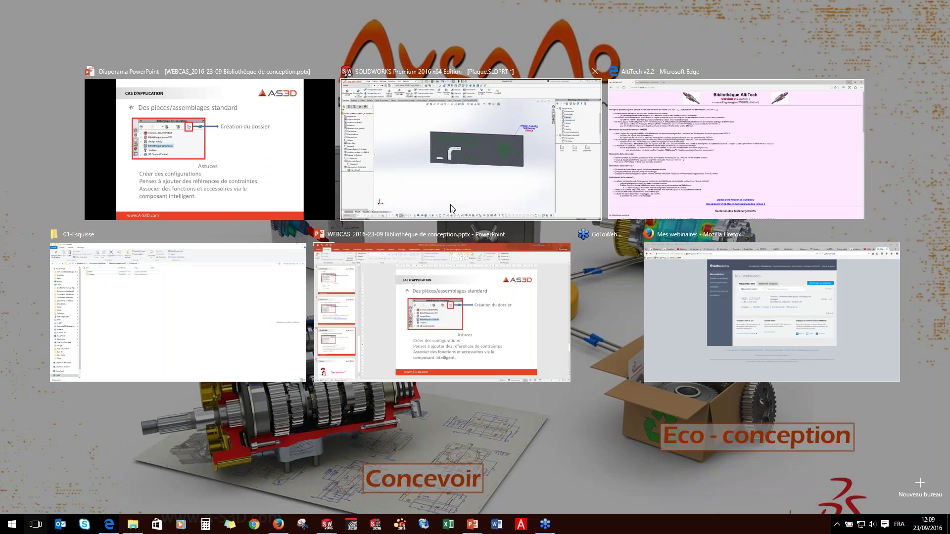
pyautogui.scroll(2, 406, 347)
pyautogui.scroll(-1, 525, 213)
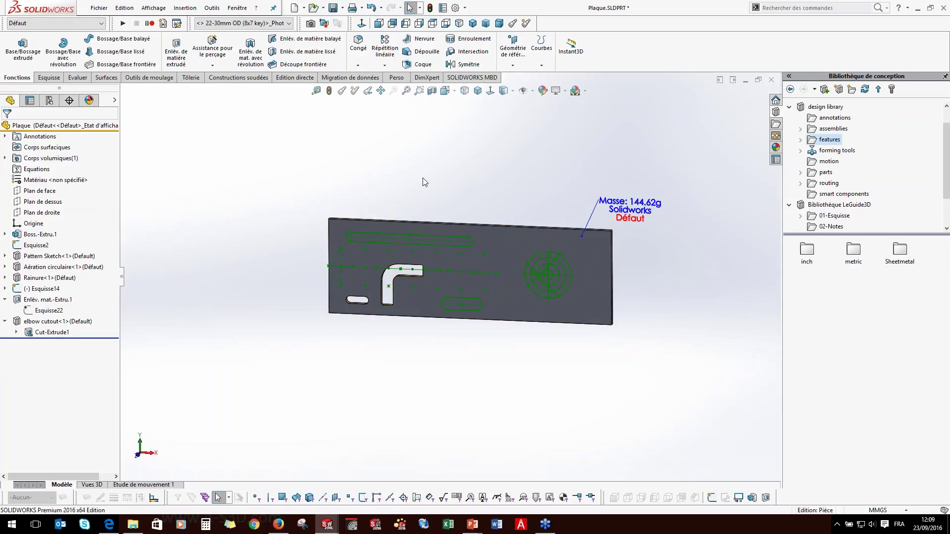
pyautogui.click(314, 9)
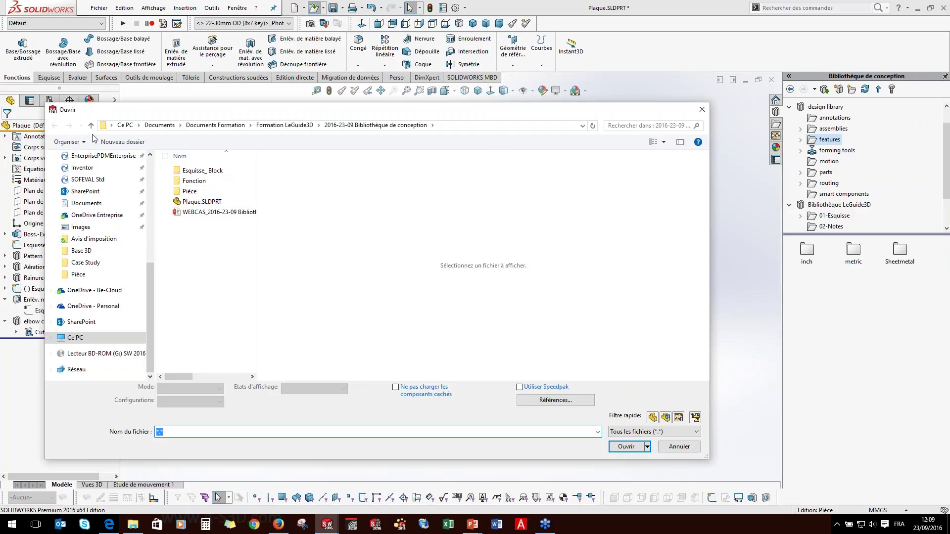
pyautogui.scroll(6, 148, 299)
pyautogui.doubleClick(190, 193)
pyautogui.doubleClick(190, 193)
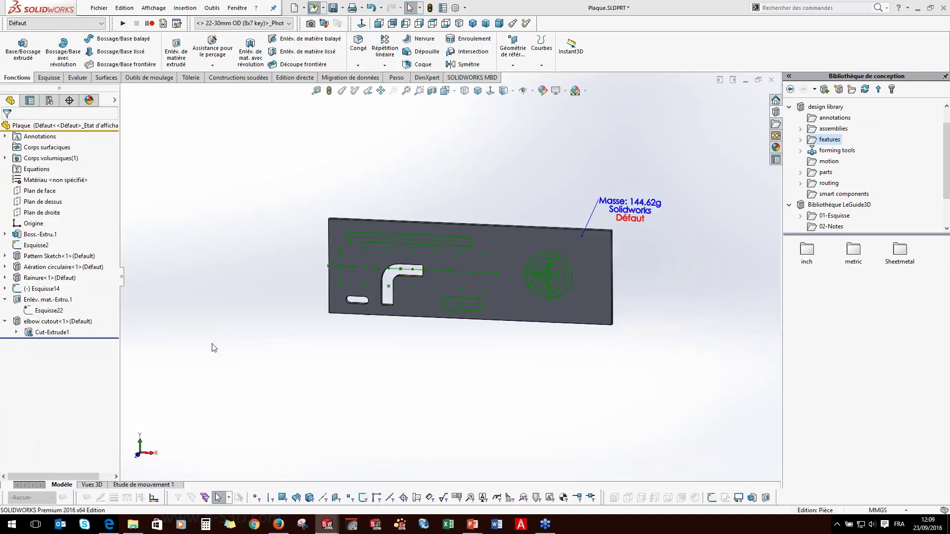
pyautogui.click(313, 9)
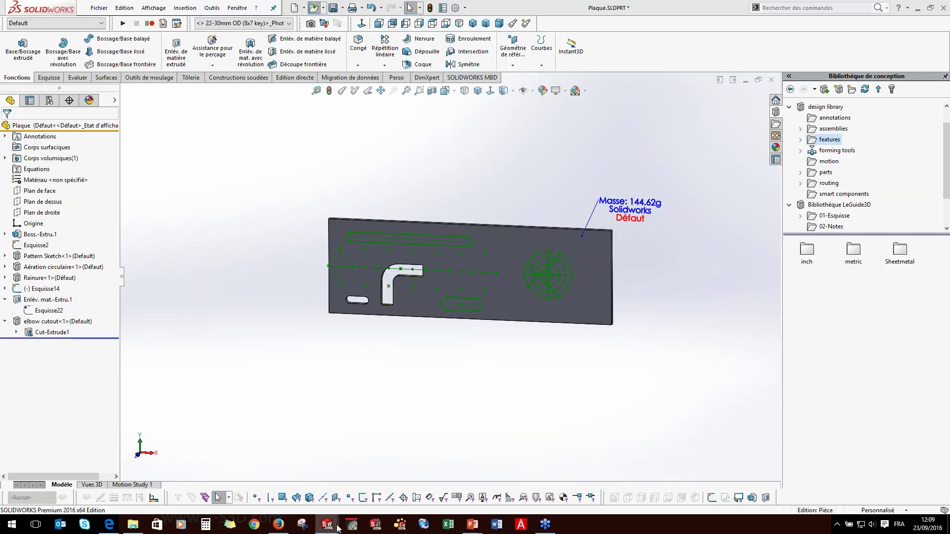
pyautogui.moveTo(334, 524)
pyautogui.click(397, 482)
pyautogui.click(772, 80)
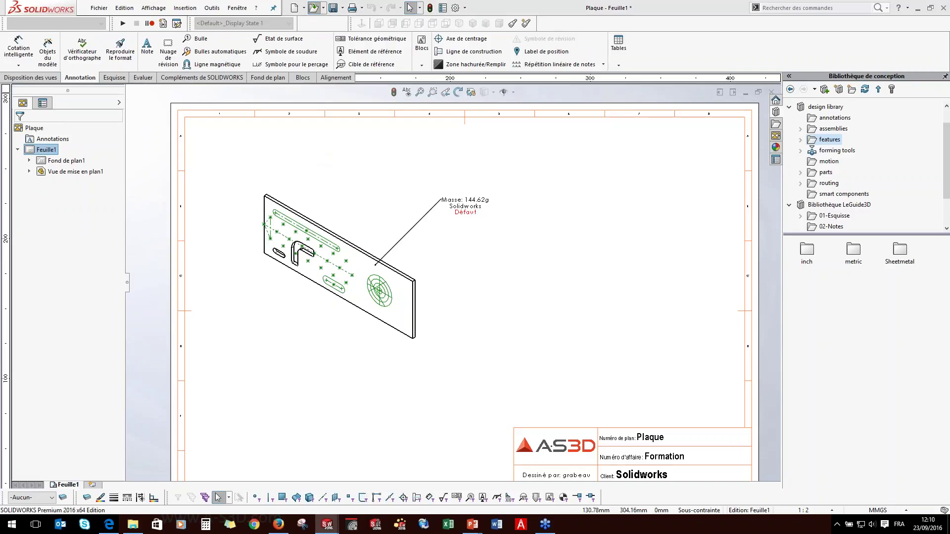
# Open Box Assembly.SLDASM from the Pièce folder.
pyautogui.click(314, 8)
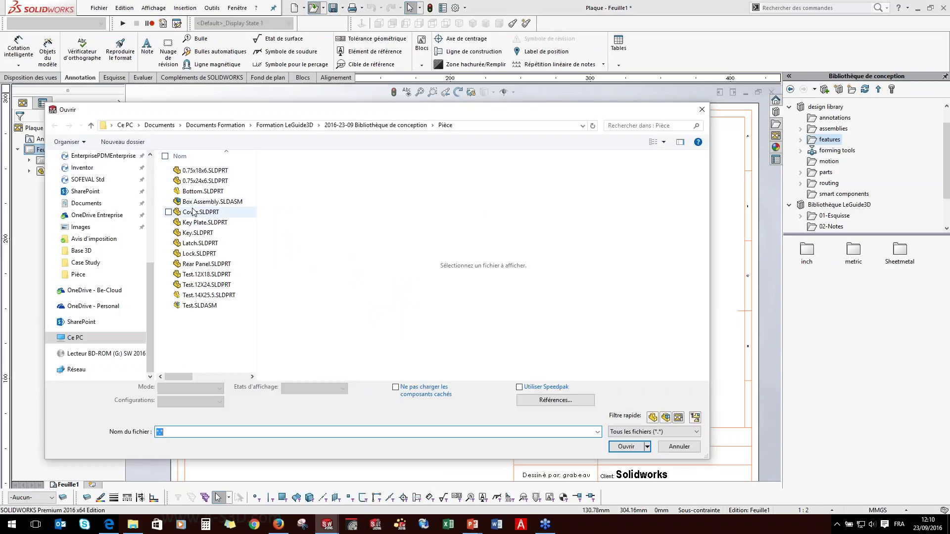
pyautogui.click(194, 306)
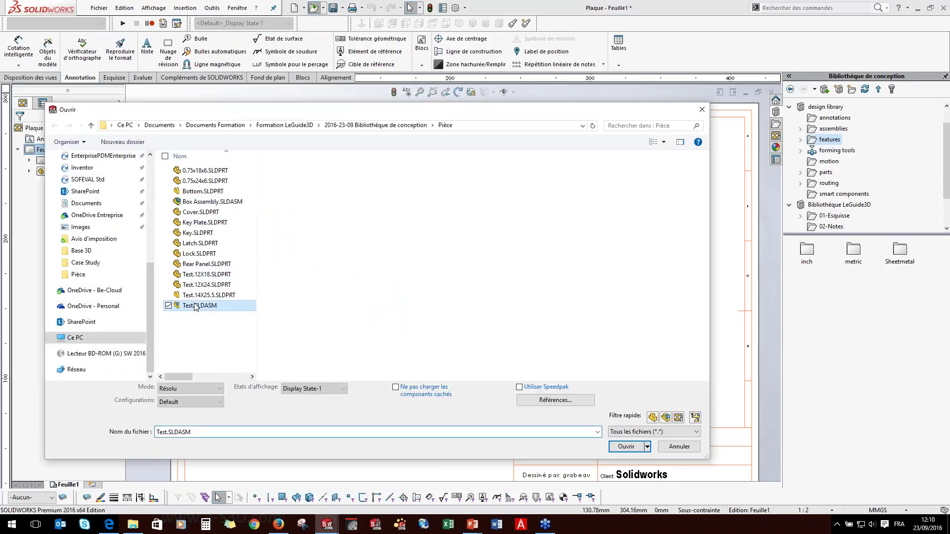
pyautogui.click(204, 201)
pyautogui.click(625, 447)
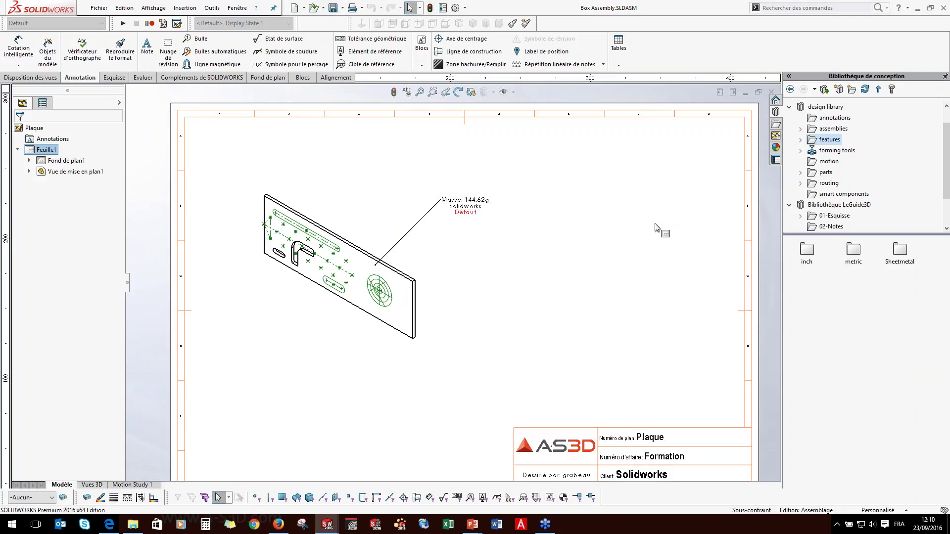
# Switch the Latch component on the cover to configuration 30 and dismiss the rebuild report.
pyautogui.scroll(-5, 440, 271)
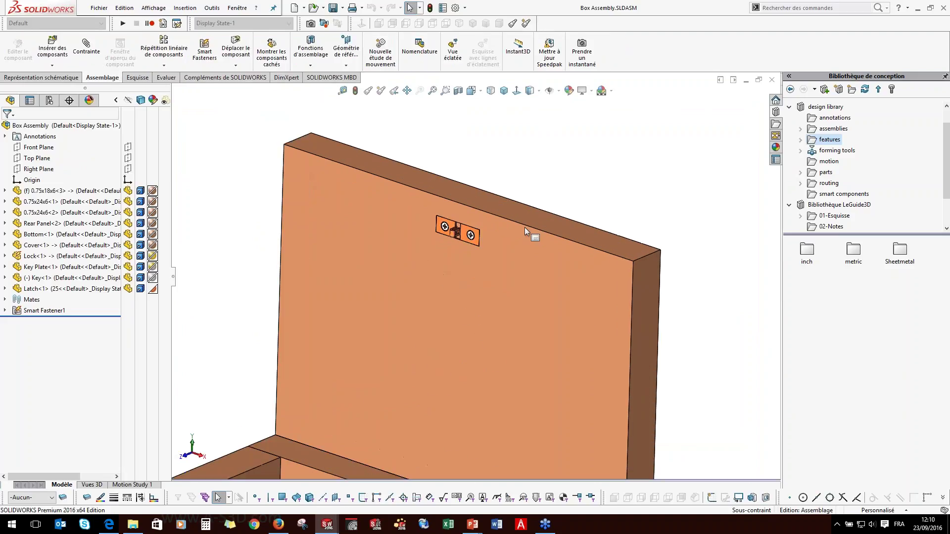
pyautogui.scroll(-5, 448, 227)
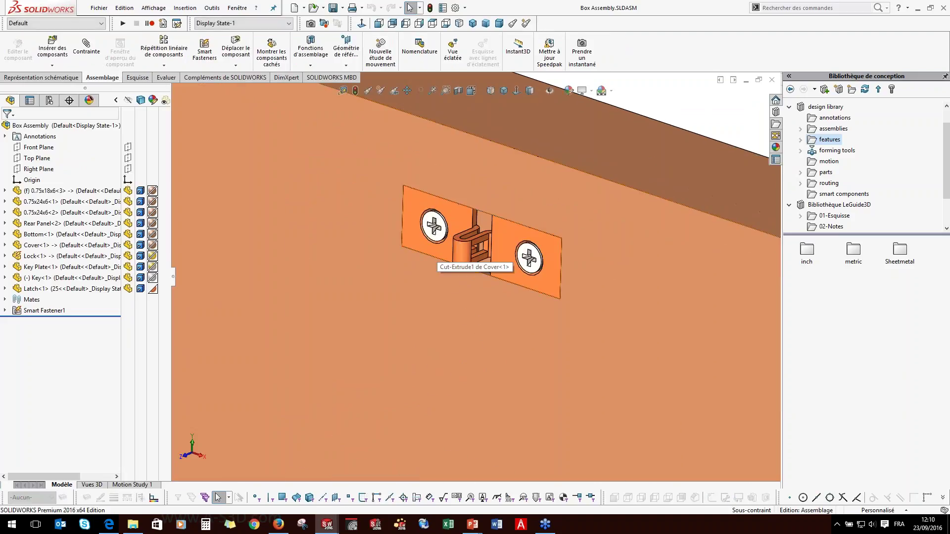
pyautogui.click(524, 232)
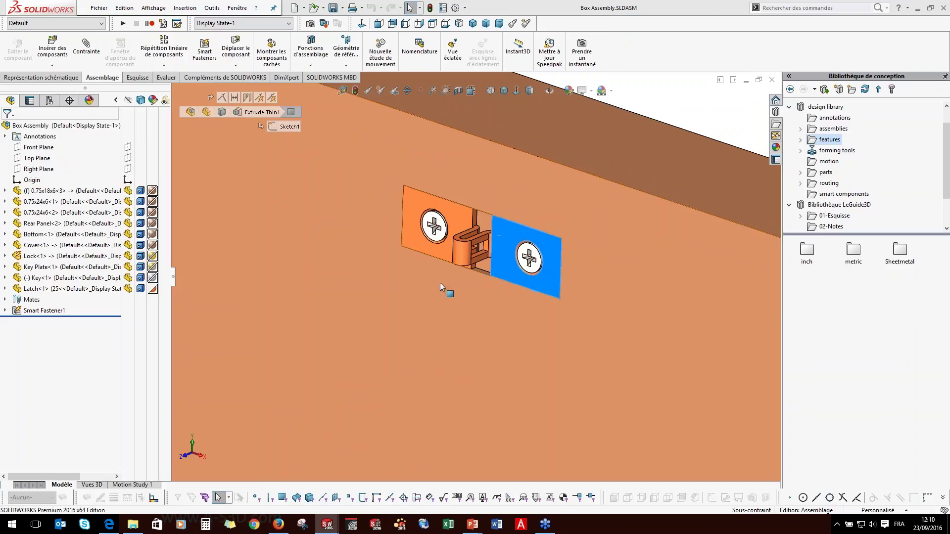
pyautogui.click(18, 289)
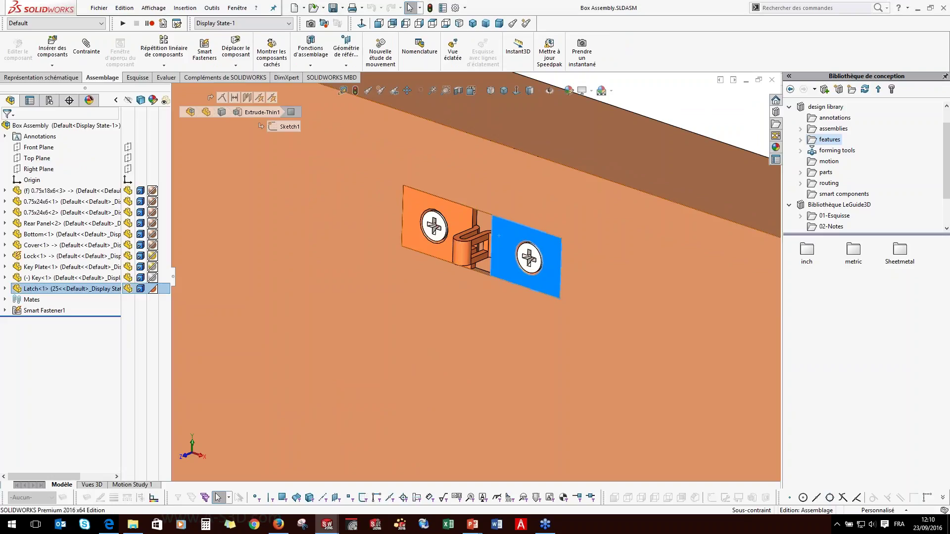
pyautogui.click(448, 256)
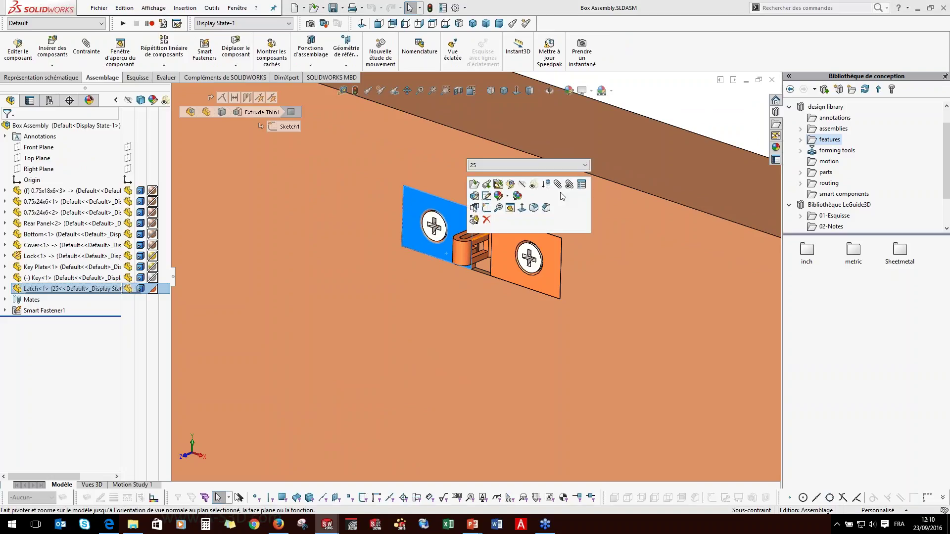
pyautogui.click(508, 166)
pyautogui.click(495, 173)
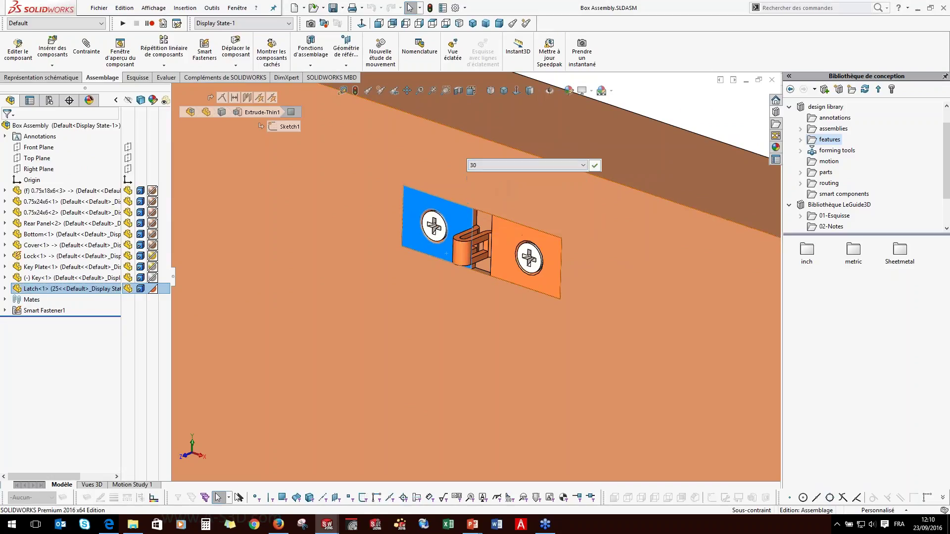
pyautogui.click(596, 166)
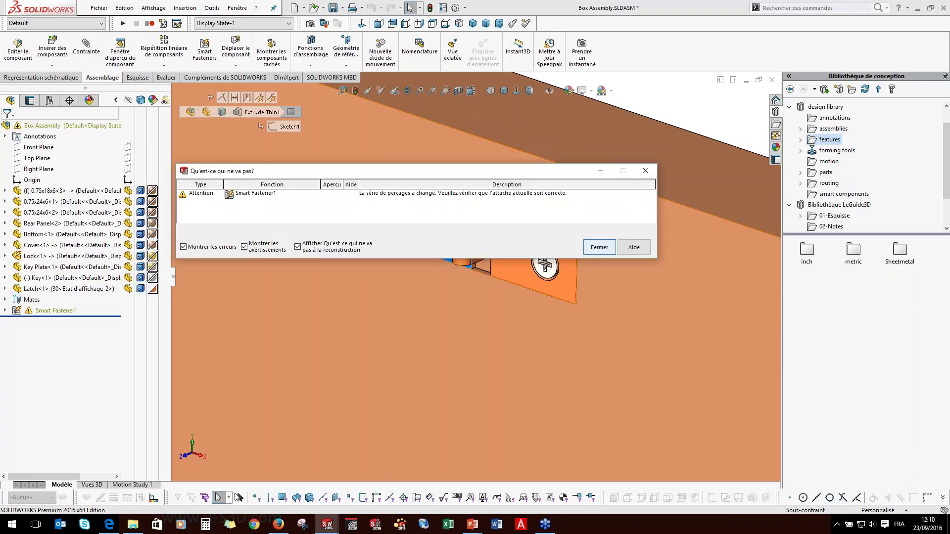
pyautogui.click(593, 252)
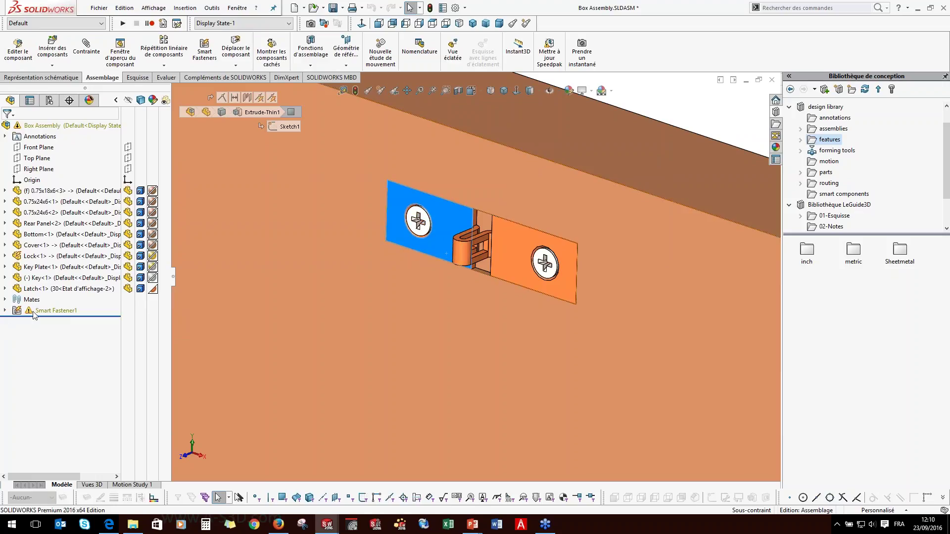
# Expand Smart Fastener1 and check which commands are available for it and its first flat head screw.
pyautogui.rightClick(53, 311)
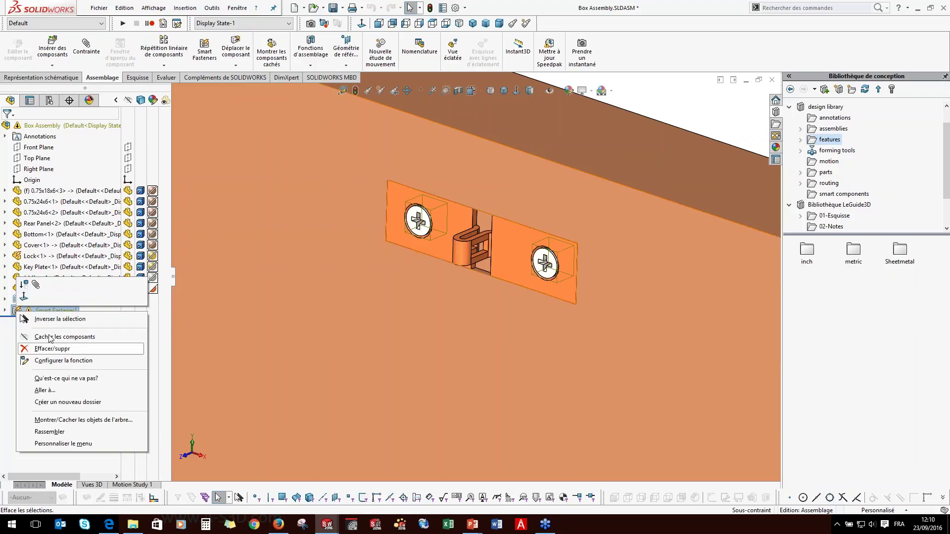
pyautogui.click(25, 327)
pyautogui.click(5, 310)
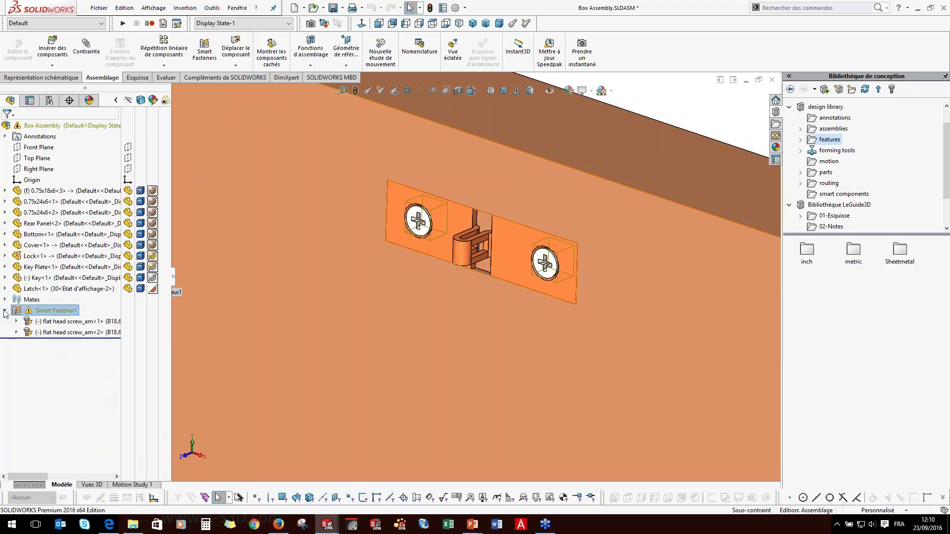
pyautogui.rightClick(30, 321)
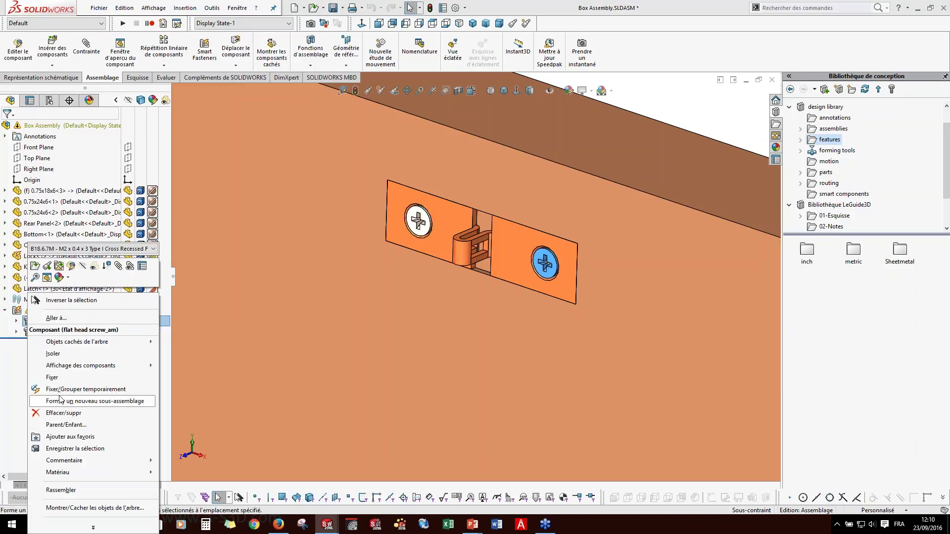
pyautogui.click(7, 381)
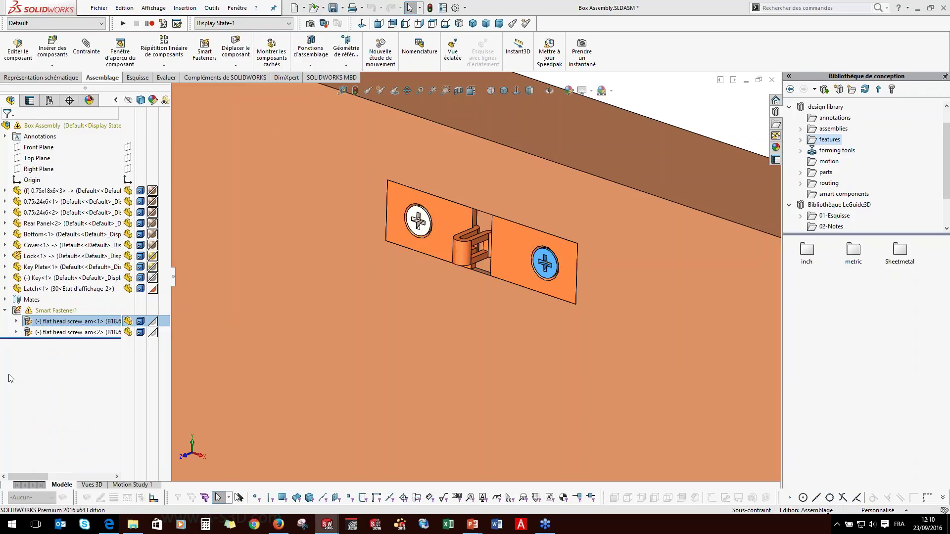
pyautogui.rightClick(35, 312)
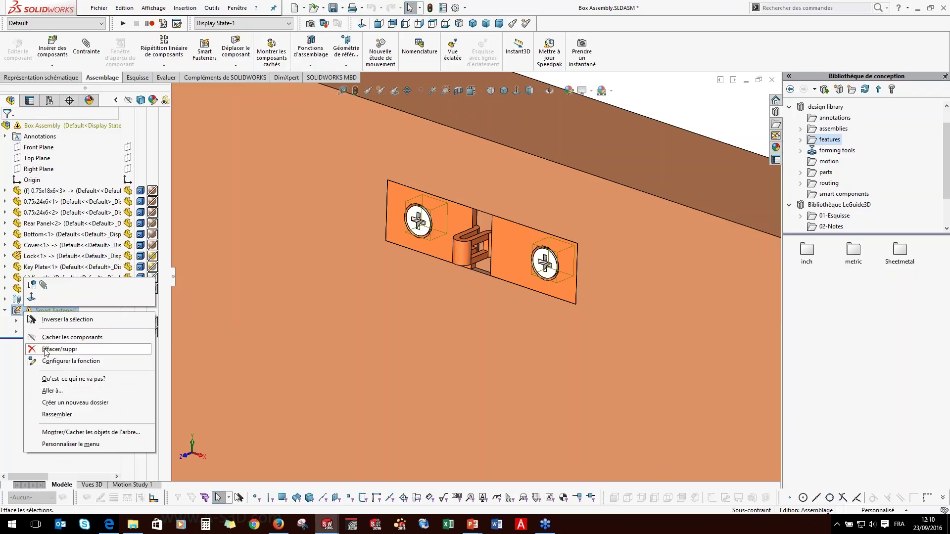
pyautogui.click(11, 370)
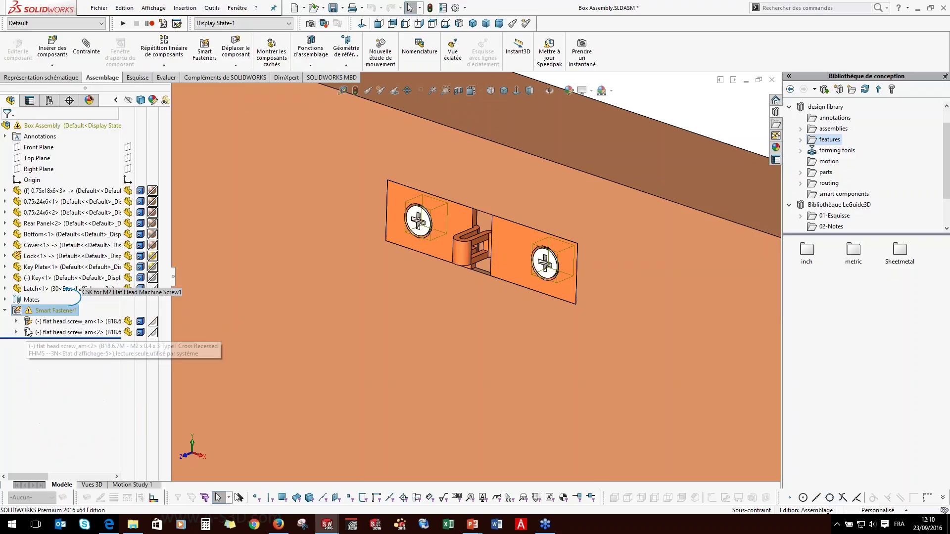
# Set the Latch component to configuration 25 and delete the Smart Fastener1 feature together with its screws.
pyautogui.click(429, 253)
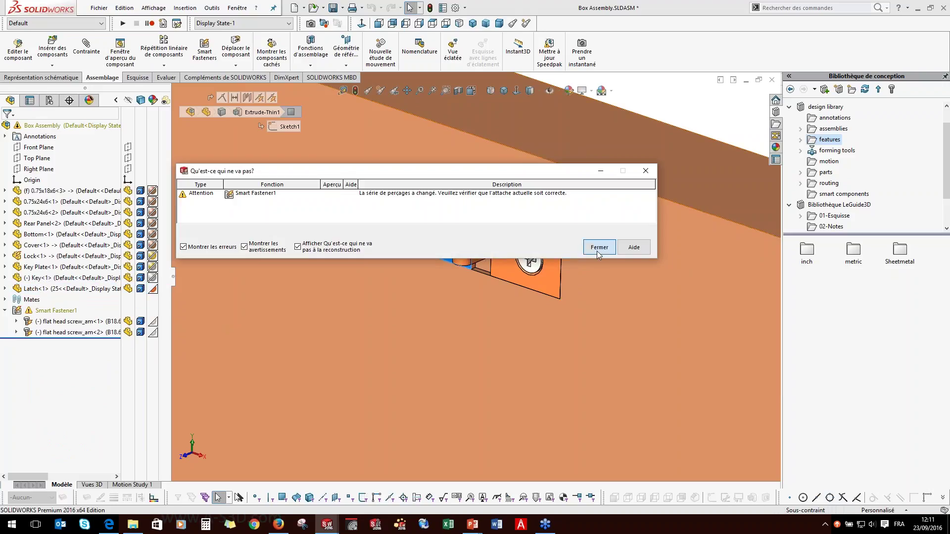
pyautogui.click(599, 247)
pyautogui.click(56, 310)
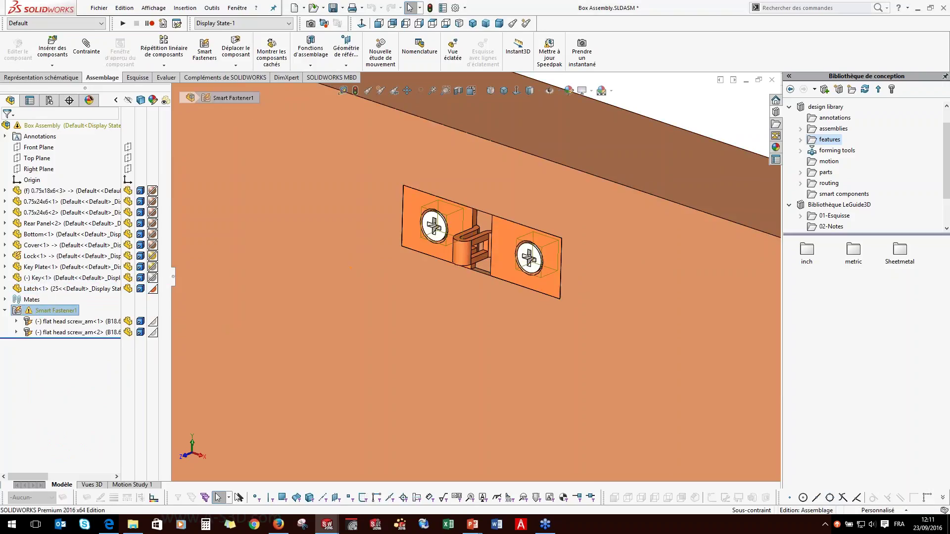
pyautogui.press('Delete')
pyautogui.click(418, 200)
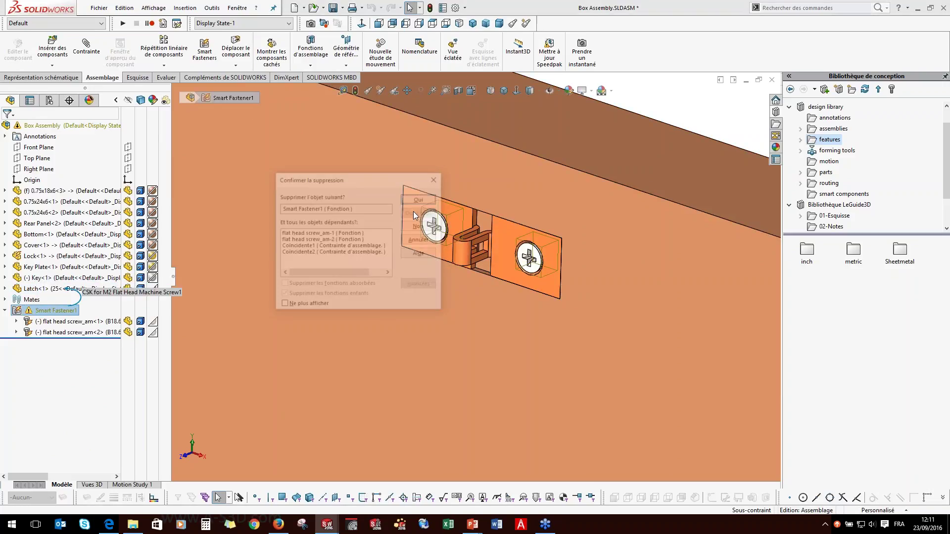
# Select the cover's cut face behind the latch and open Sketch2 of Cut-Extrude1 for in-context editing.
pyautogui.scroll(-5, 444, 283)
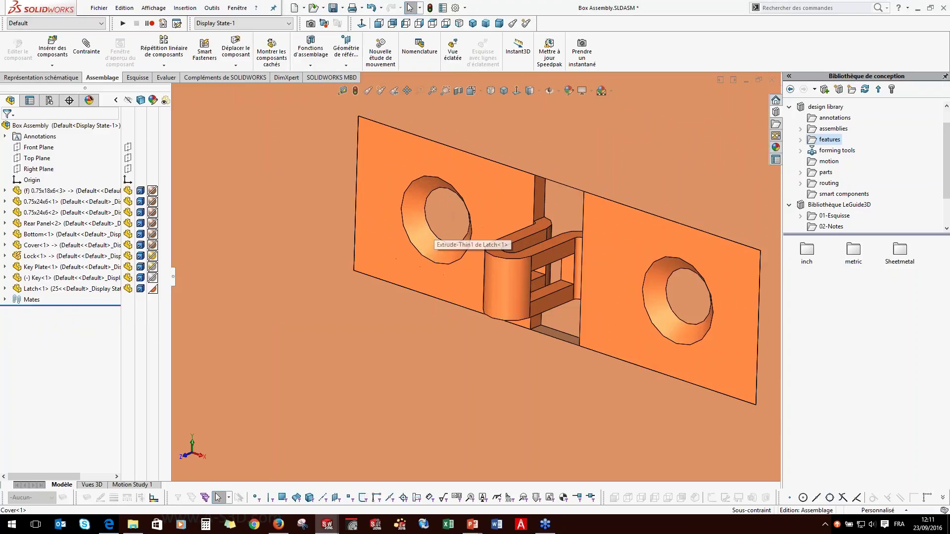
pyautogui.click(438, 212)
pyautogui.scroll(5, 429, 282)
pyautogui.scroll(-7, 509, 252)
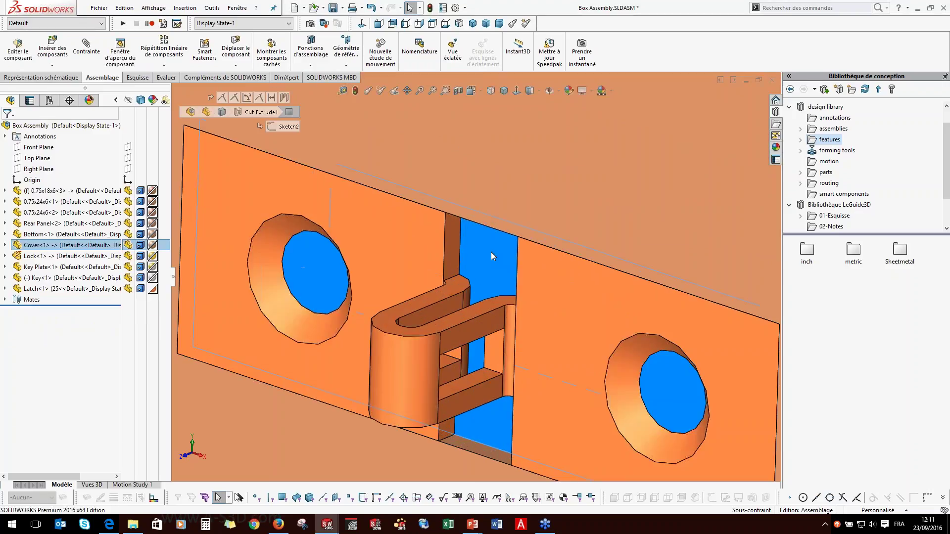
pyautogui.scroll(4, 491, 251)
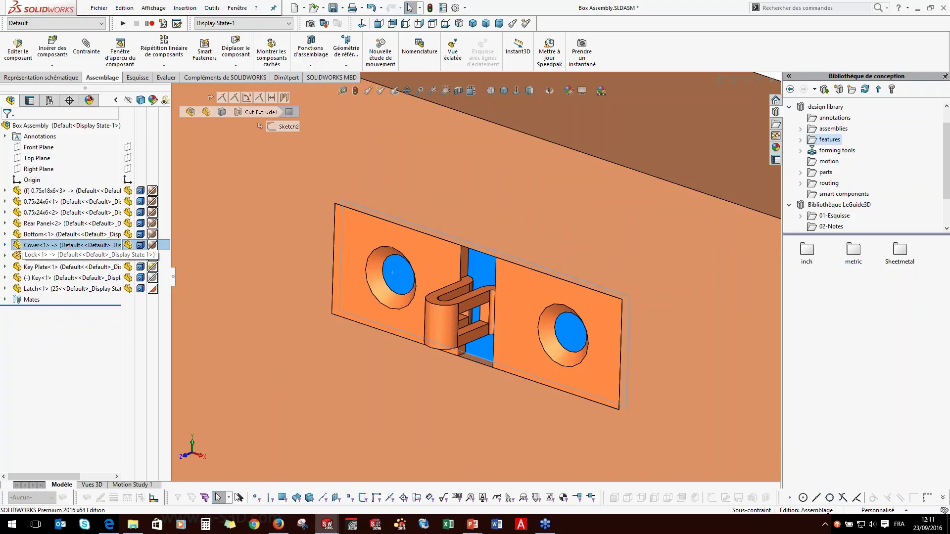
pyautogui.scroll(3, 522, 295)
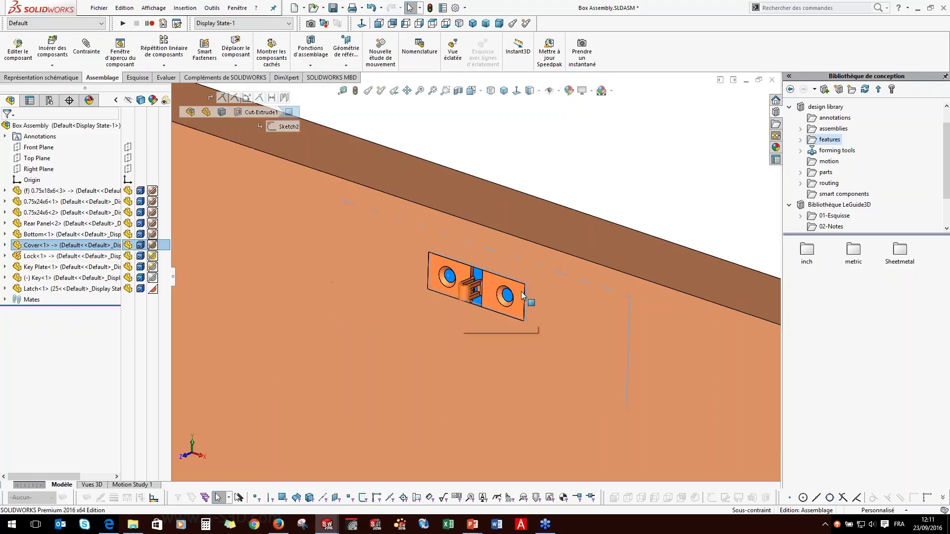
pyautogui.click(5, 246)
pyautogui.click(16, 322)
pyautogui.click(28, 430)
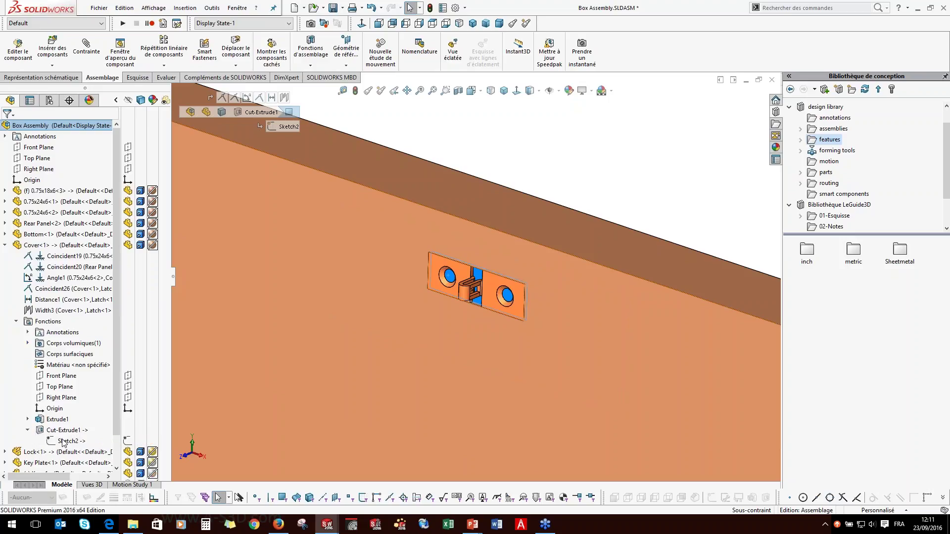
pyautogui.click(64, 442)
pyautogui.click(69, 413)
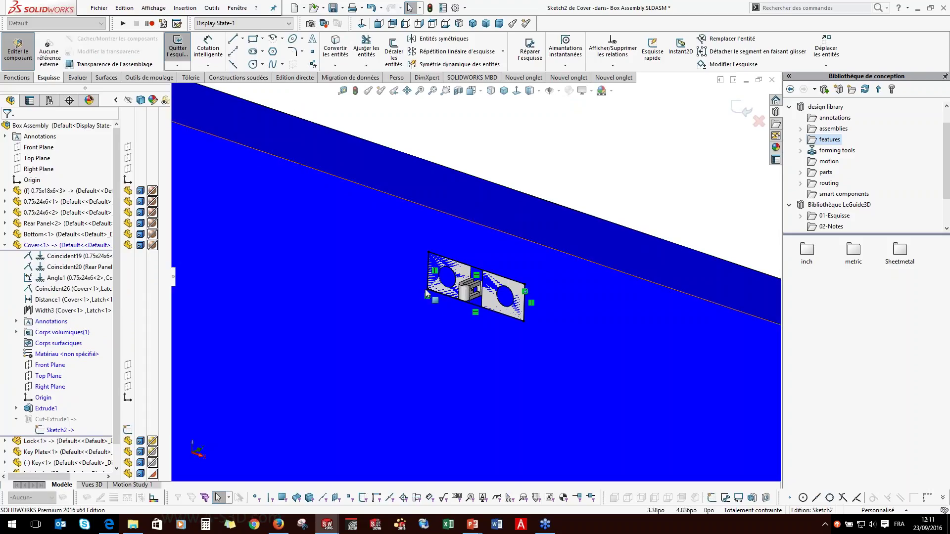
# Leave Sketch2, check the cover's Cut-Extrude1 feature and return from component editing to the box assembly.
pyautogui.click(742, 109)
pyautogui.click(52, 419)
pyautogui.click(43, 393)
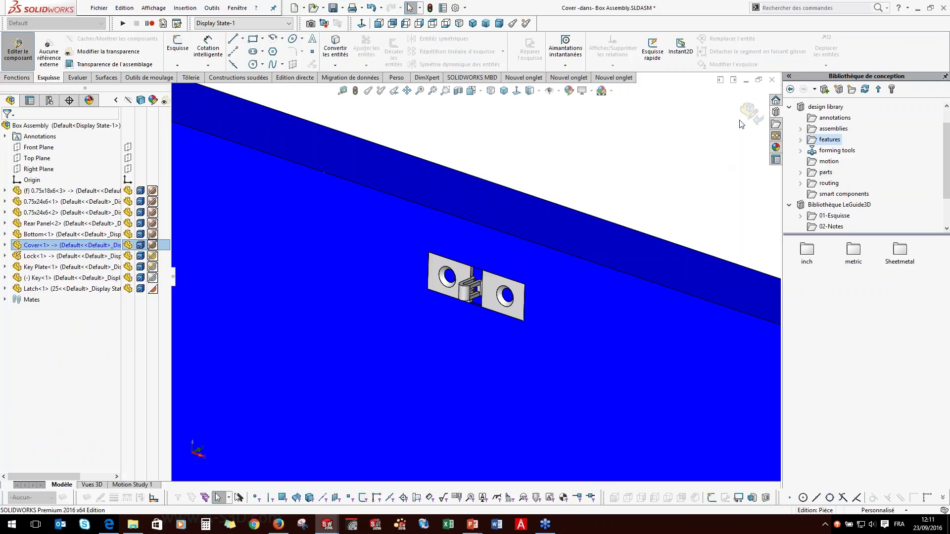
pyautogui.click(750, 115)
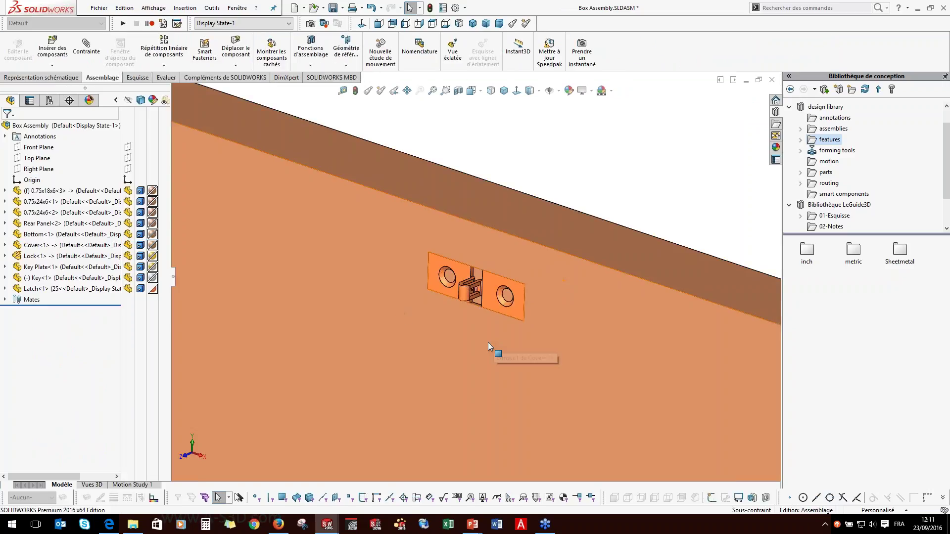
# Select the Cut-Extrude1 face visible through the latch holes and examine the latch recess on the cover.
pyautogui.scroll(2, 488, 343)
pyautogui.scroll(-6, 471, 292)
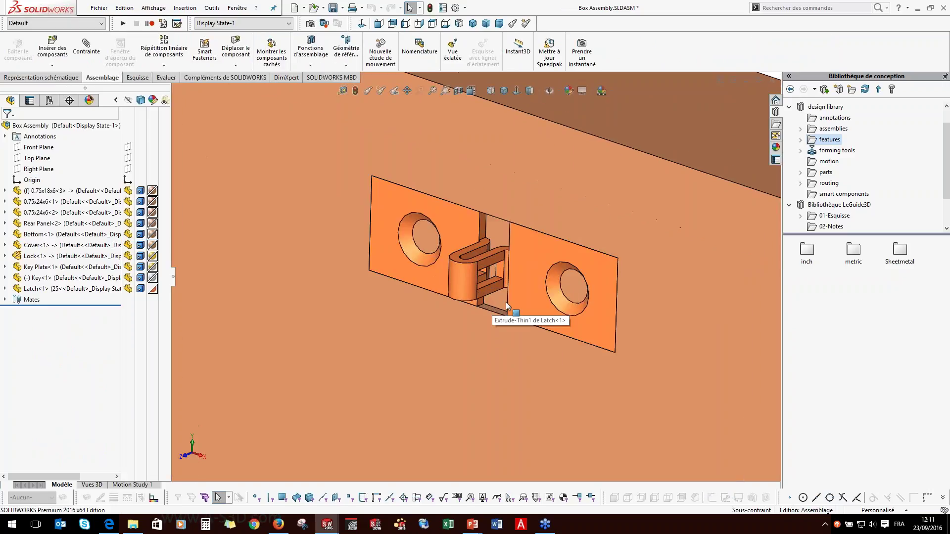
pyautogui.click(569, 292)
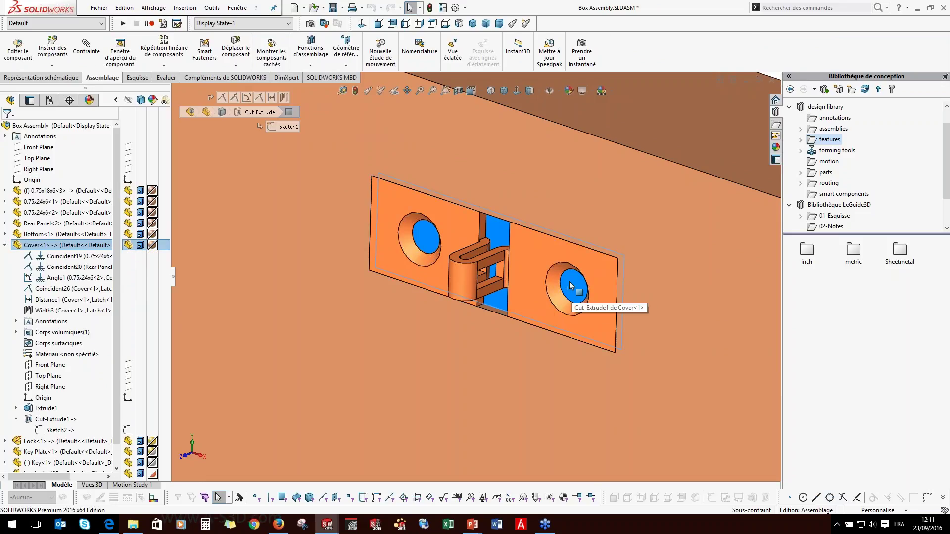
pyautogui.scroll(5, 550, 295)
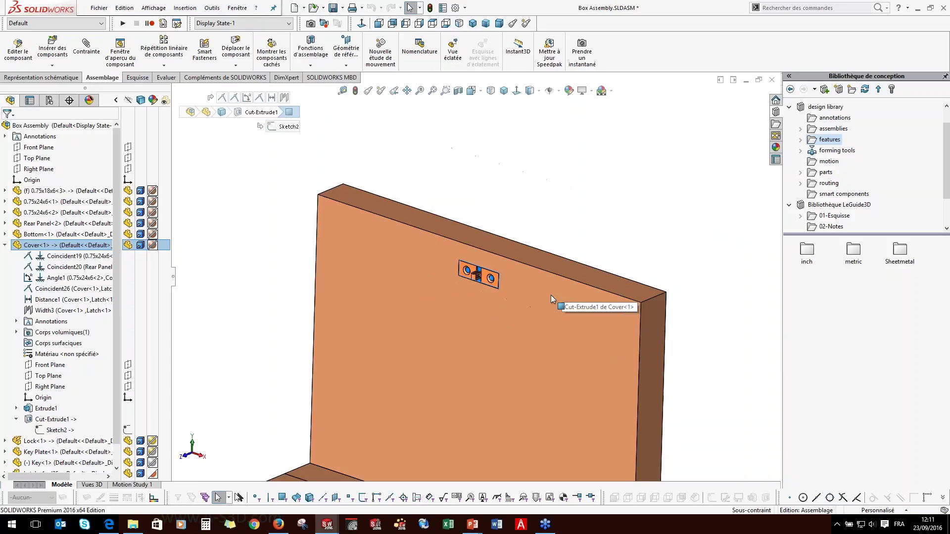
# Start creating a smart component and choose the Latch on the cover as the part to convert.
pyautogui.click(533, 217)
pyautogui.scroll(-3, 526, 203)
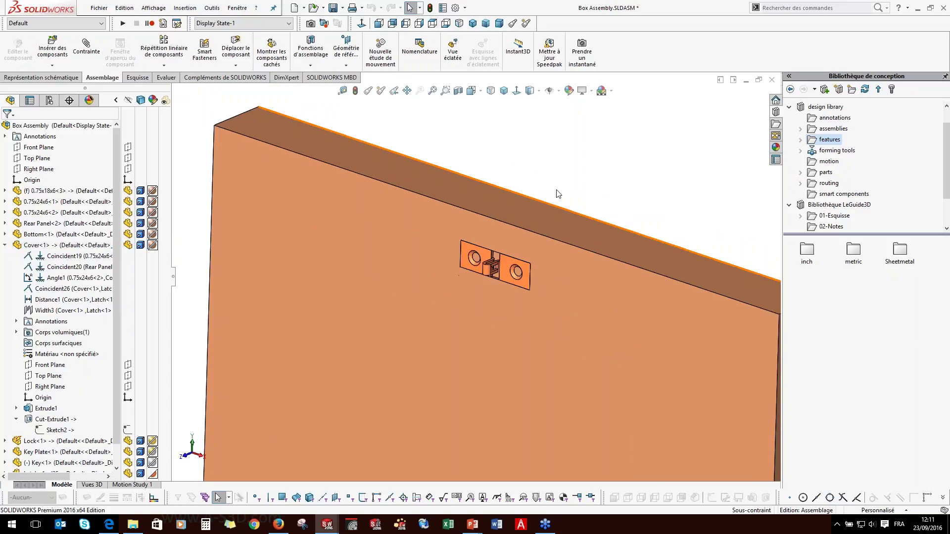
pyautogui.click(213, 8)
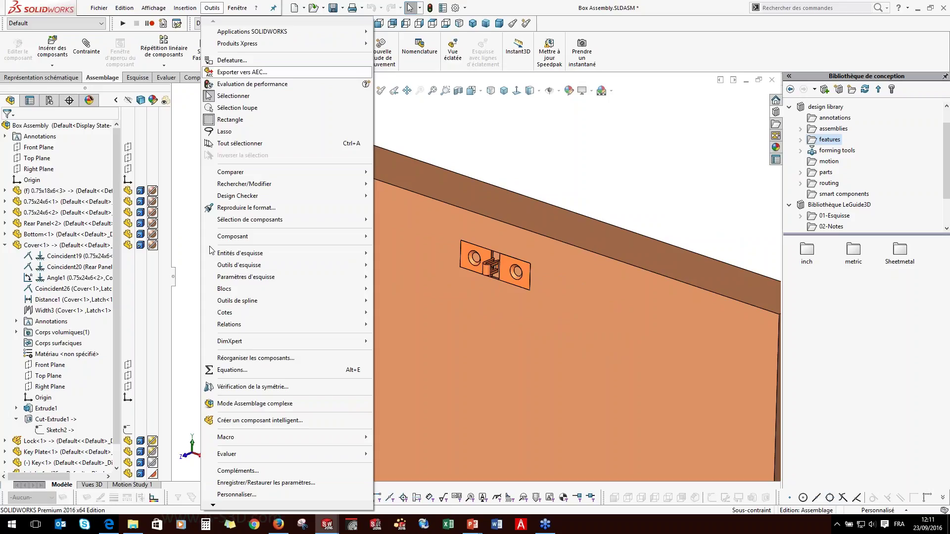
pyautogui.click(231, 421)
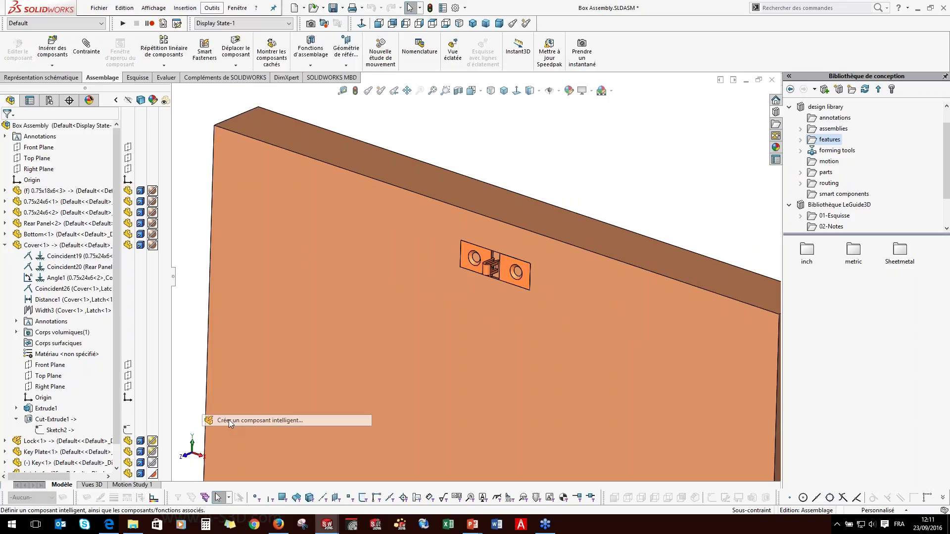
pyautogui.click(484, 270)
pyautogui.scroll(-5, 459, 251)
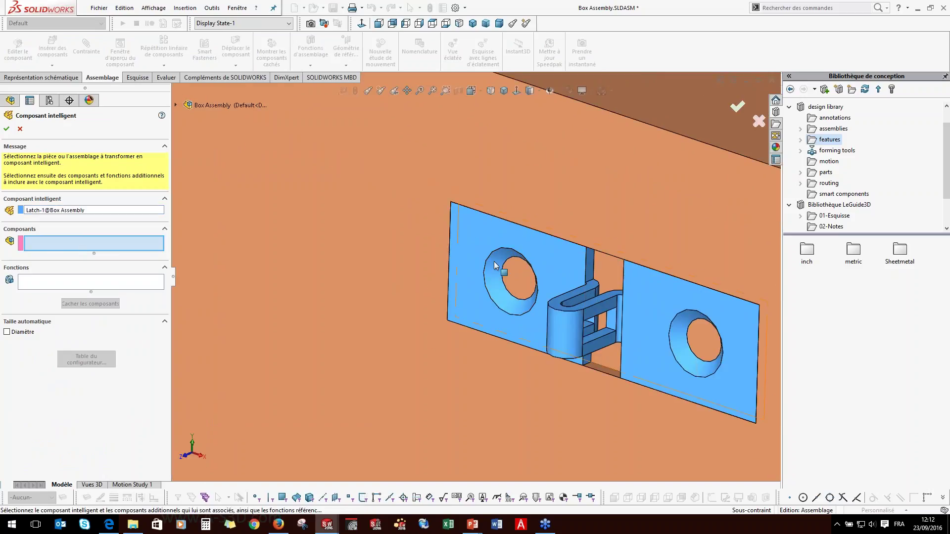
# Hide the latch, add the cover's Cut-Extrude1 as the smart component's associated feature and accept the definition.
pyautogui.click(46, 282)
pyautogui.click(90, 303)
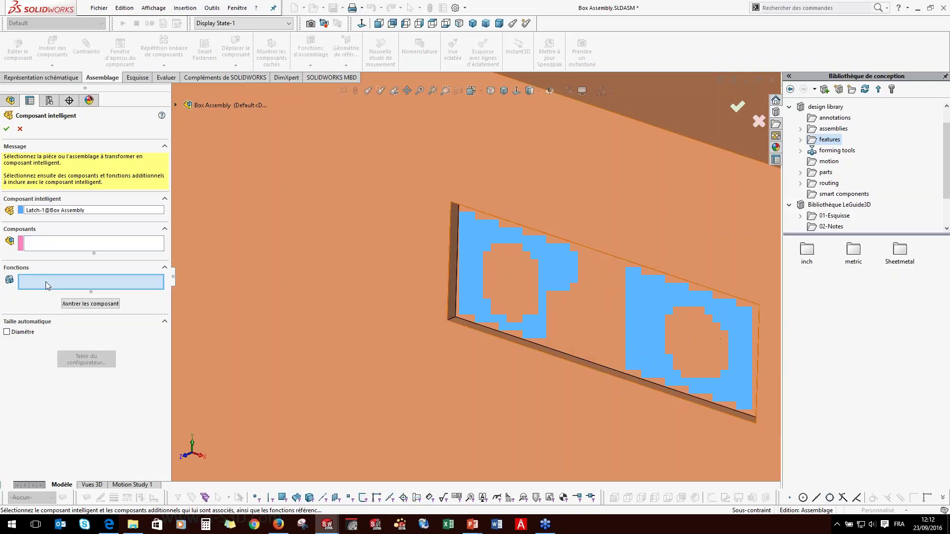
pyautogui.click(559, 297)
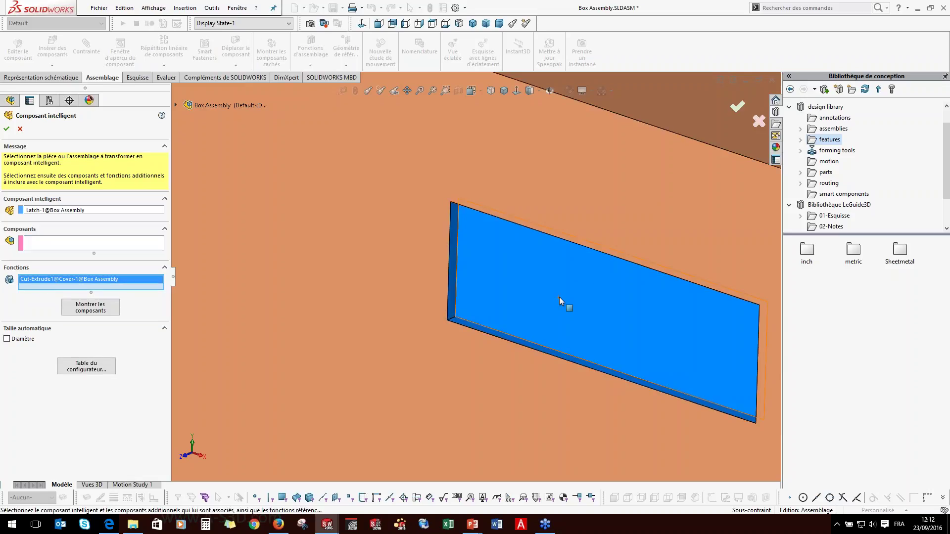
pyautogui.click(737, 107)
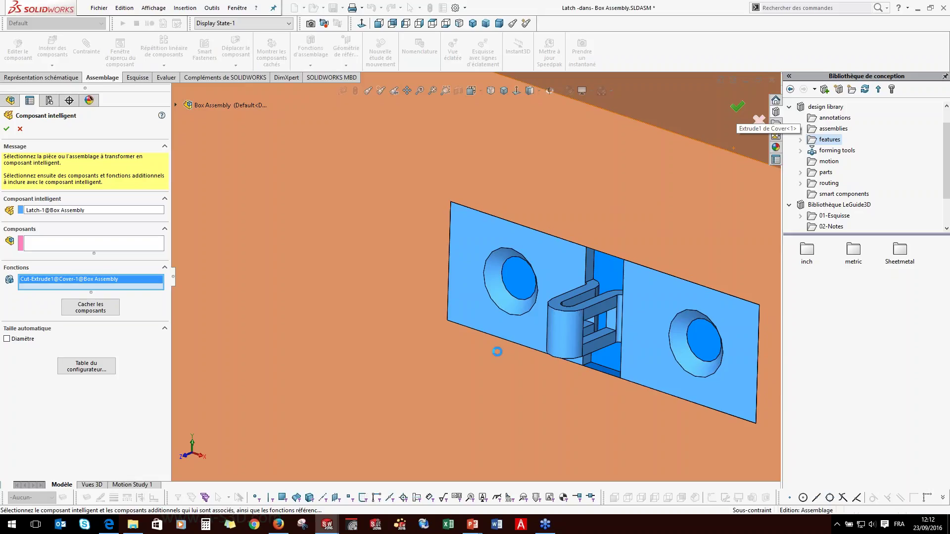
pyautogui.scroll(7, 544, 329)
pyautogui.scroll(-2, 504, 337)
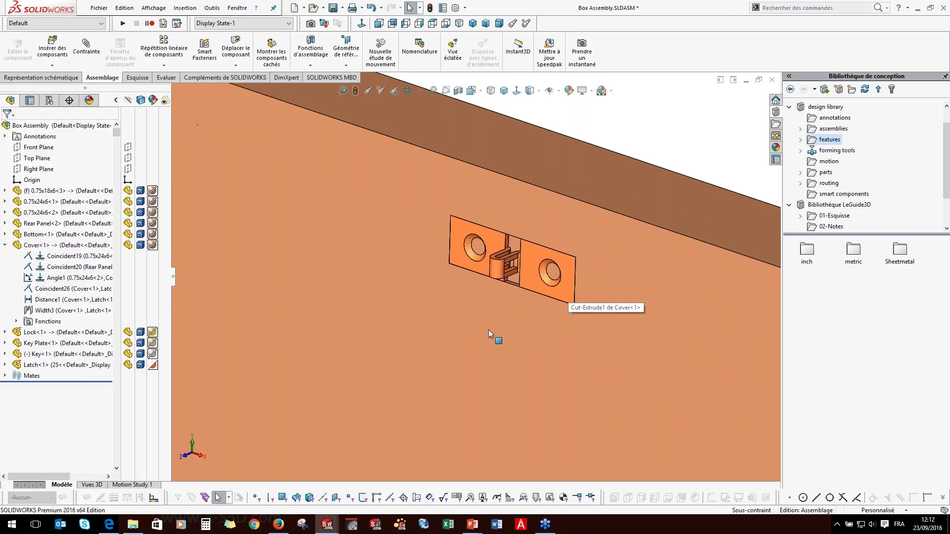
# Collapse the Cover in the assembly tree and open the Latch component as a separate part.
pyautogui.click(5, 245)
pyautogui.scroll(2, 555, 226)
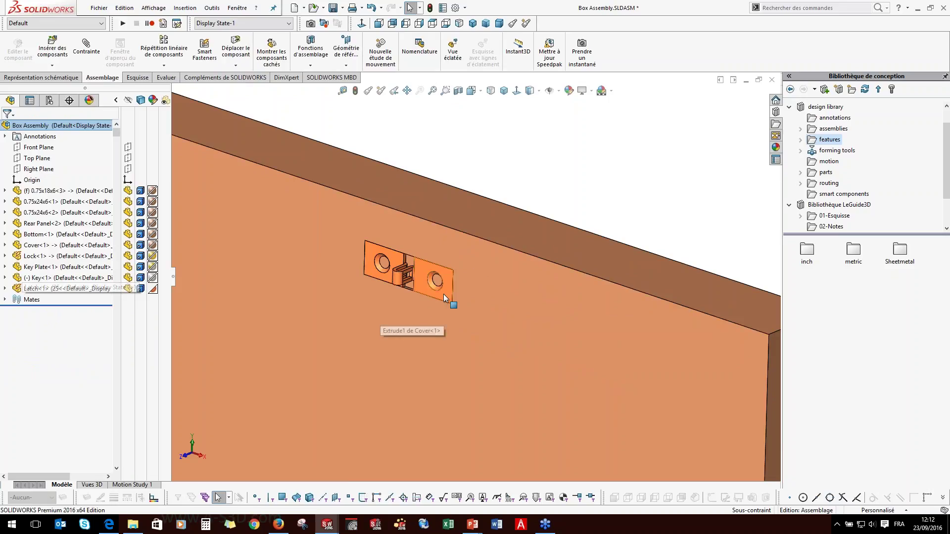
pyautogui.click(423, 271)
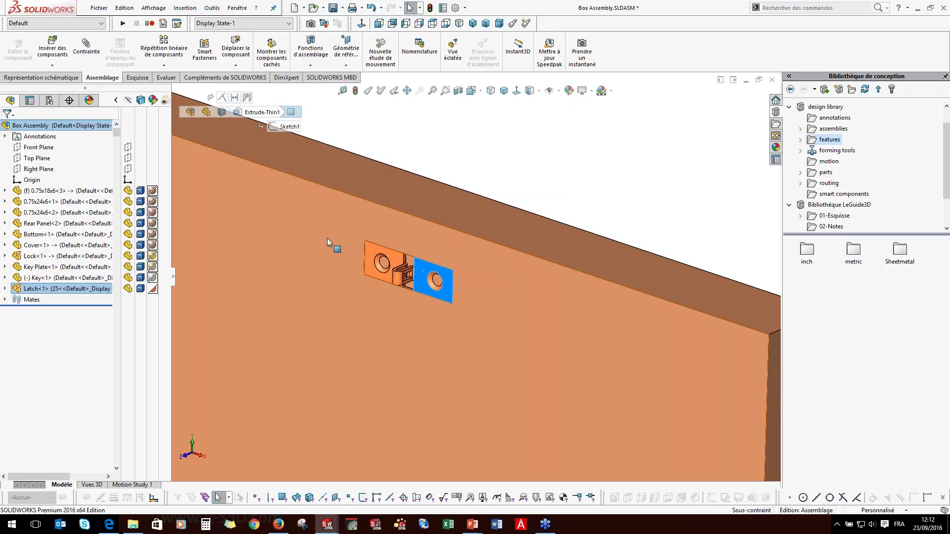
pyautogui.press('Escape')
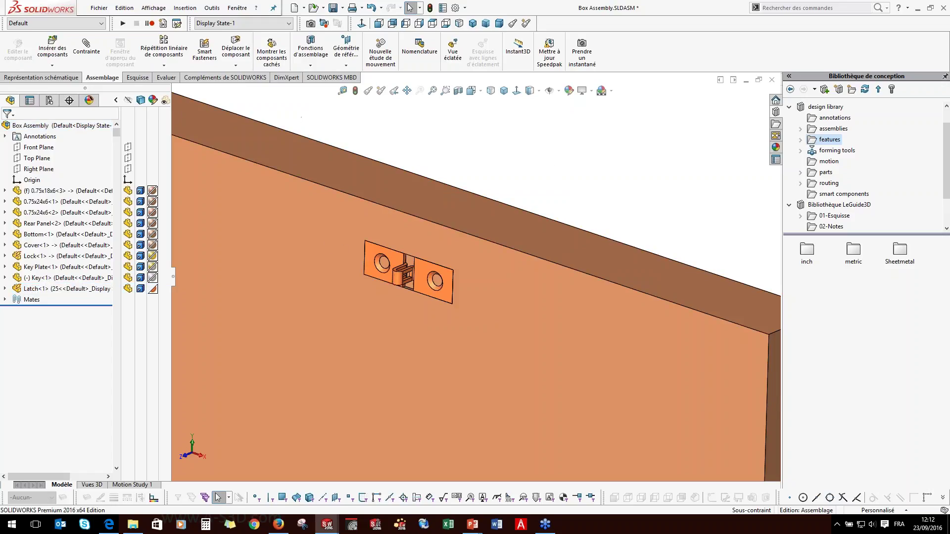
pyautogui.click(418, 277)
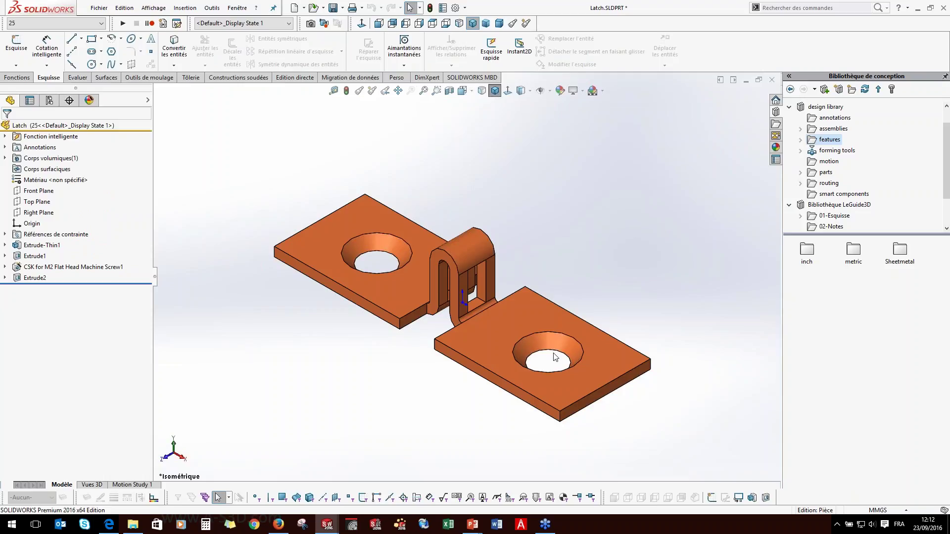
# Inspect the latch's smart feature and open it for editing in its defining assembly.
pyautogui.click(5, 137)
pyautogui.click(5, 137)
pyautogui.rightClick(23, 137)
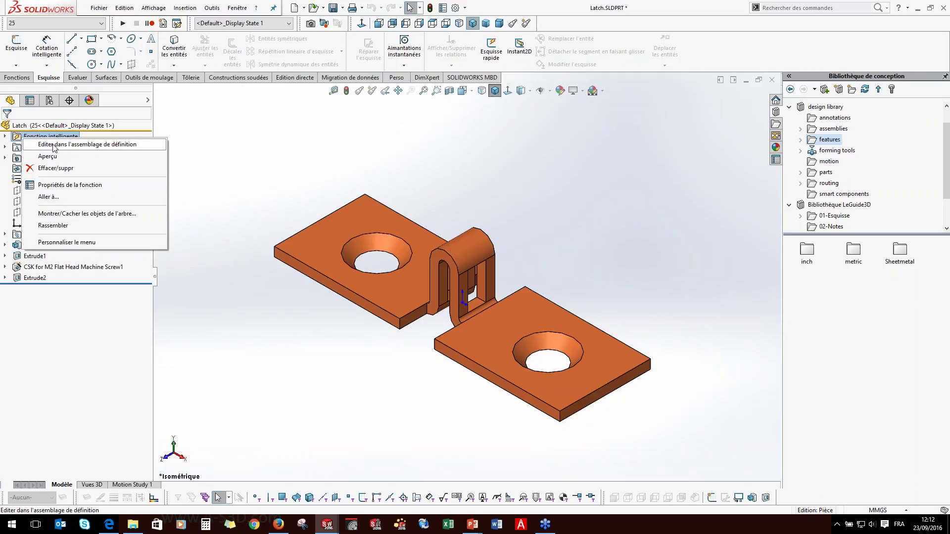
pyautogui.click(54, 145)
pyautogui.click(491, 270)
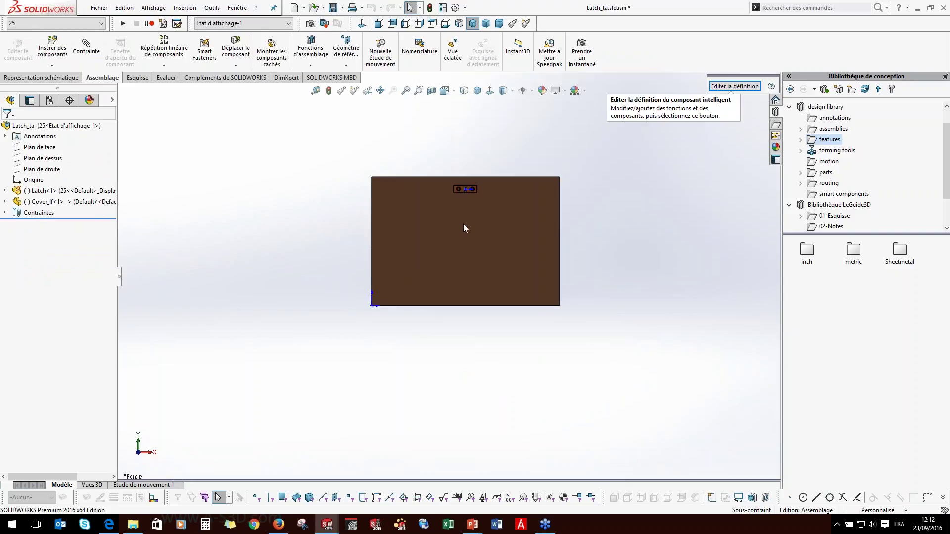
# Review the smart component definition in the defining assembly, cancel out of it and close that assembly.
pyautogui.moveTo(468, 205); pyautogui.dragTo(427, 248, button='middle')
pyautogui.scroll(-1, 427, 248)
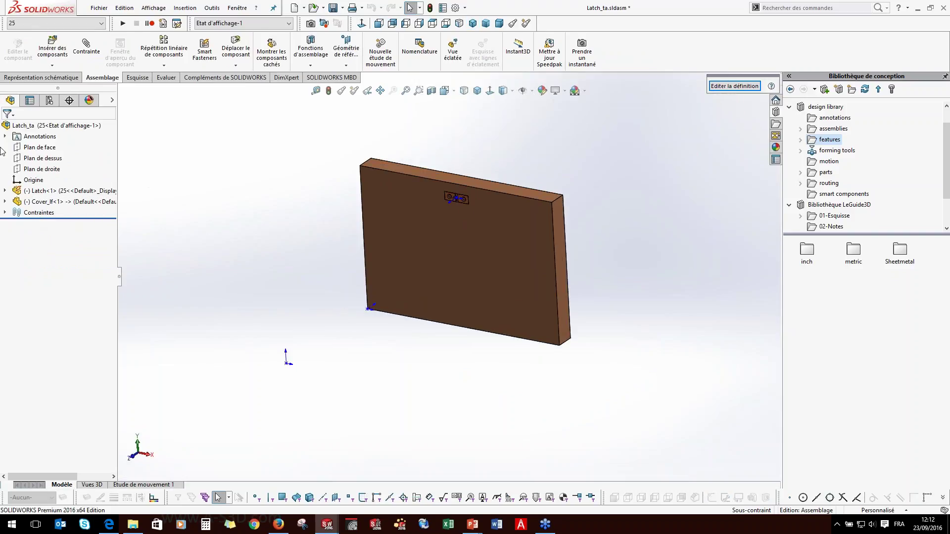
pyautogui.scroll(-2, 367, 253)
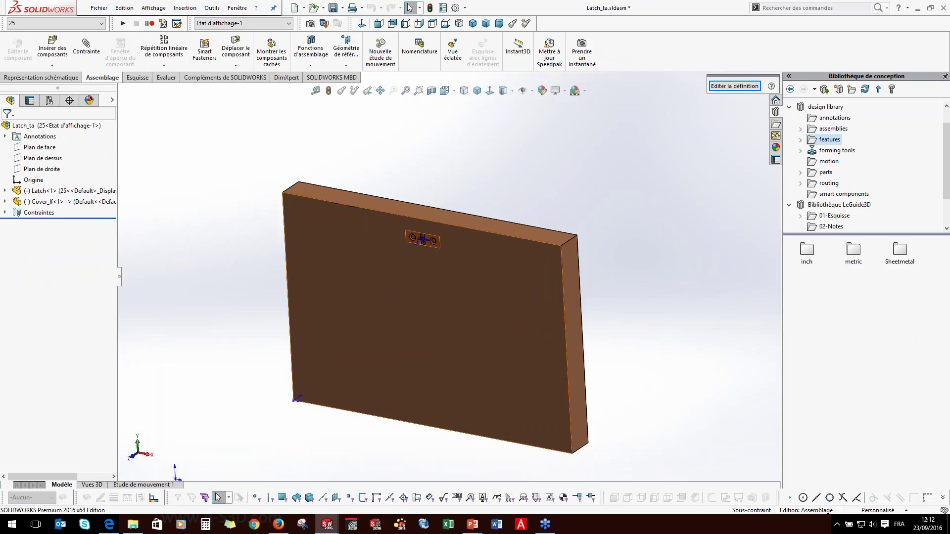
pyautogui.scroll(-5, 420, 227)
pyautogui.moveTo(731, 76); pyautogui.dragTo(644, 122)
pyautogui.click(637, 132)
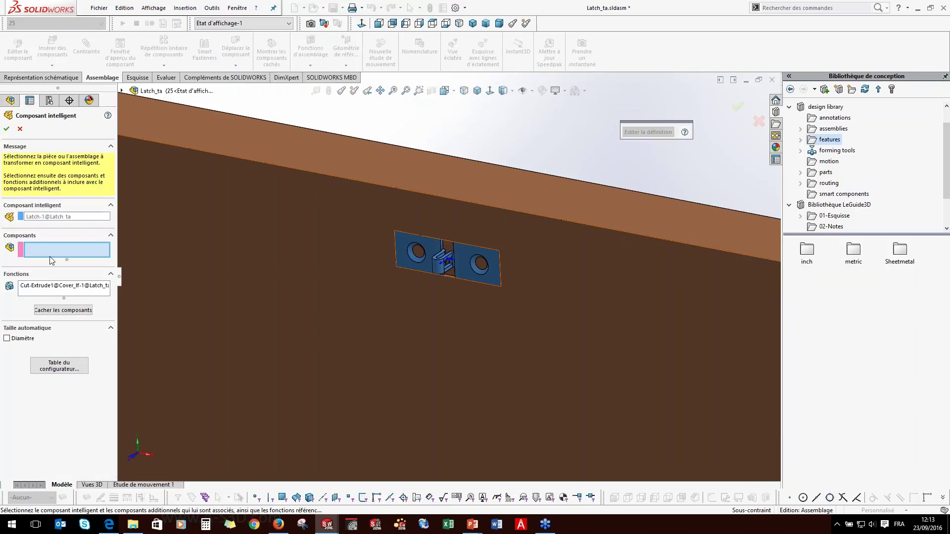
pyautogui.click(20, 130)
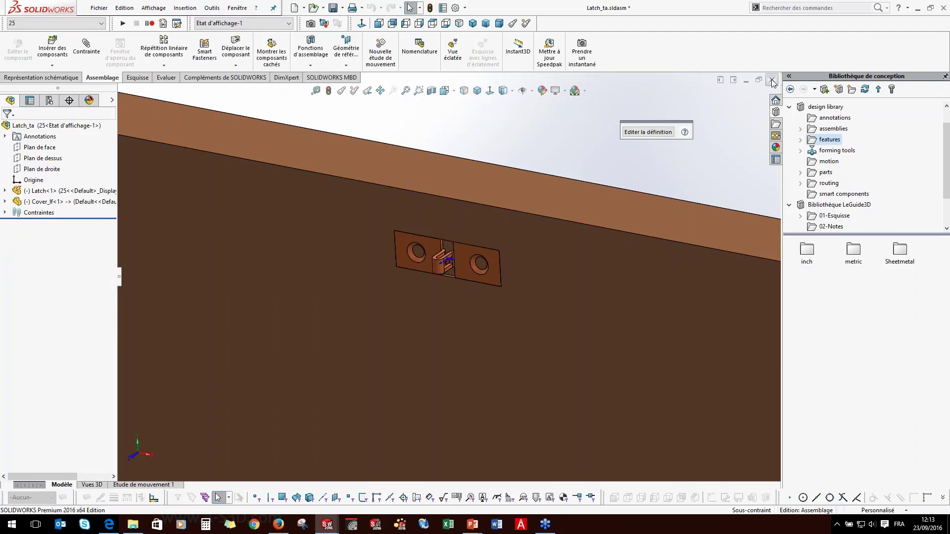
pyautogui.click(361, 312)
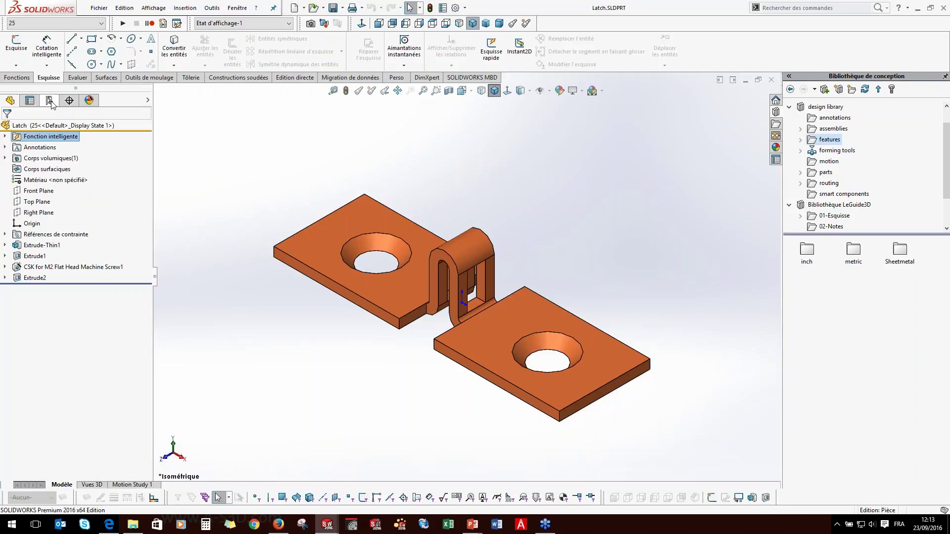
# Check the latch's configurations and browse to the 04-Pièces folder of Bibliothèque LeGuide3D in the design library.
pyautogui.click(50, 101)
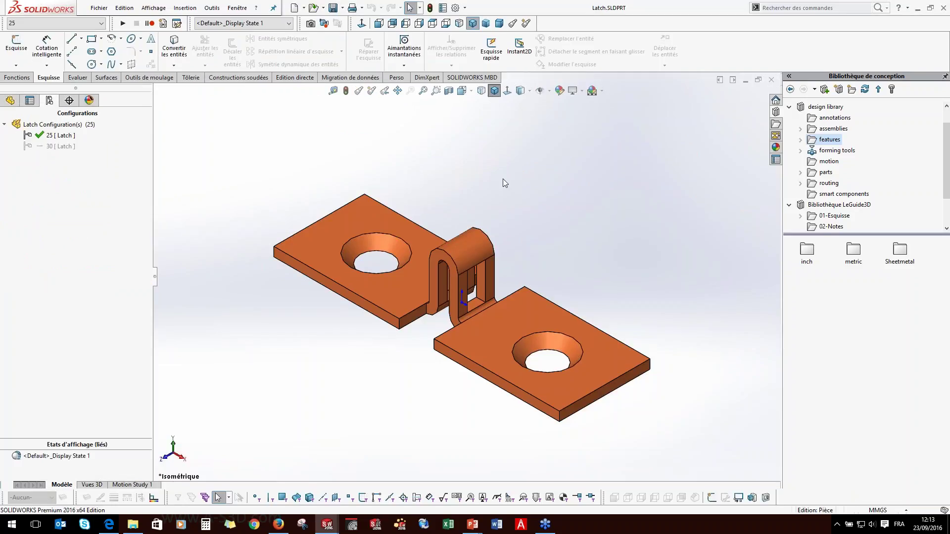
pyautogui.scroll(3, 503, 180)
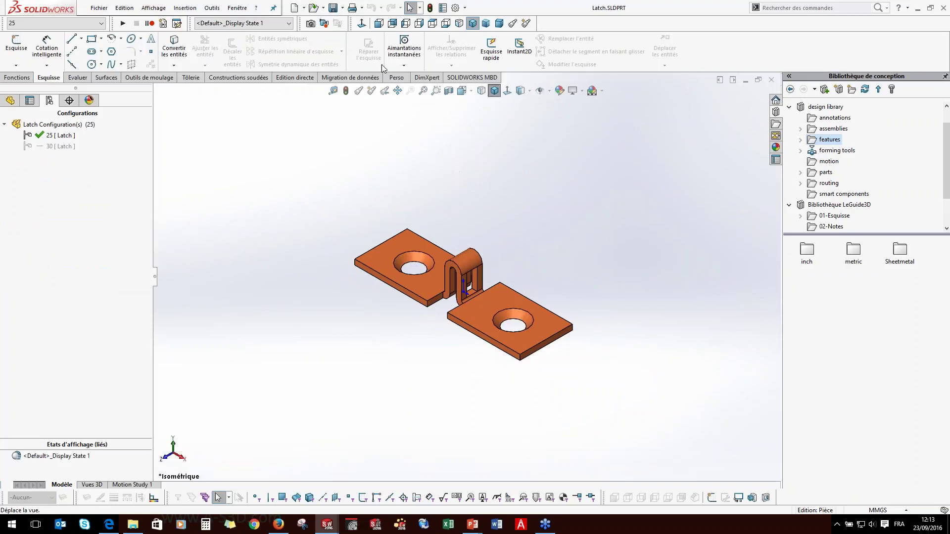
pyautogui.click(790, 107)
pyautogui.click(825, 186)
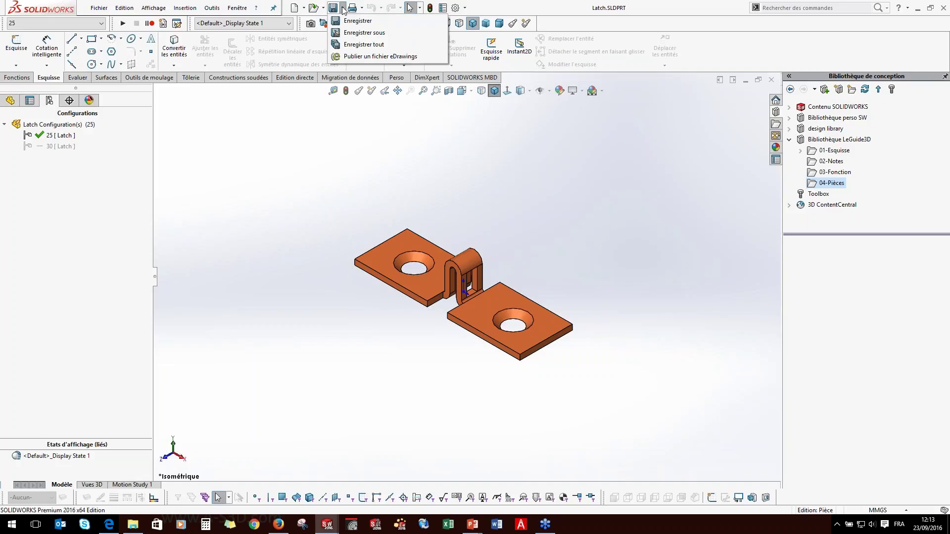
# Save the part as Latch.SLDPRT in the folder Documents SolidWorks > Bibliothèque LeGuide3D > 04-Pièces.
pyautogui.click(363, 32)
pyautogui.click(403, 243)
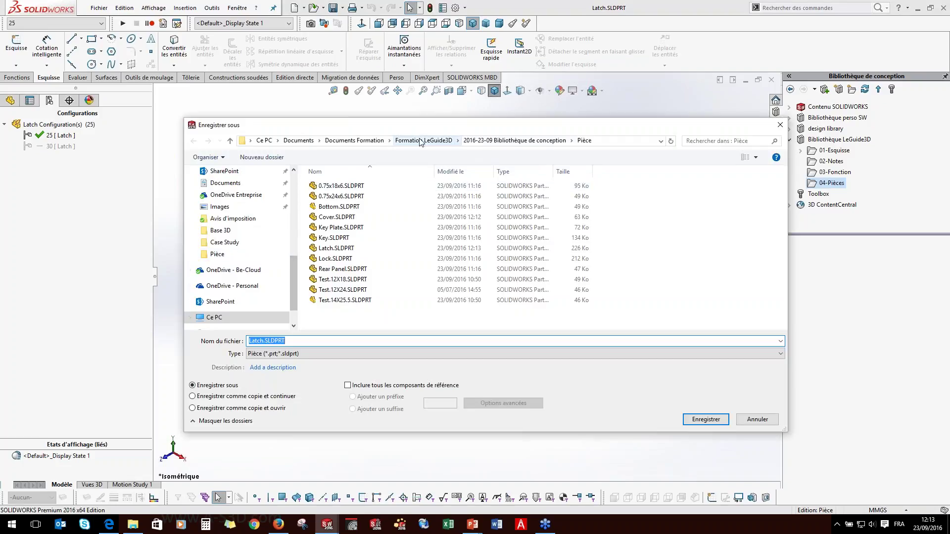
pyautogui.click(504, 142)
pyautogui.click(424, 141)
pyautogui.scroll(3, 289, 276)
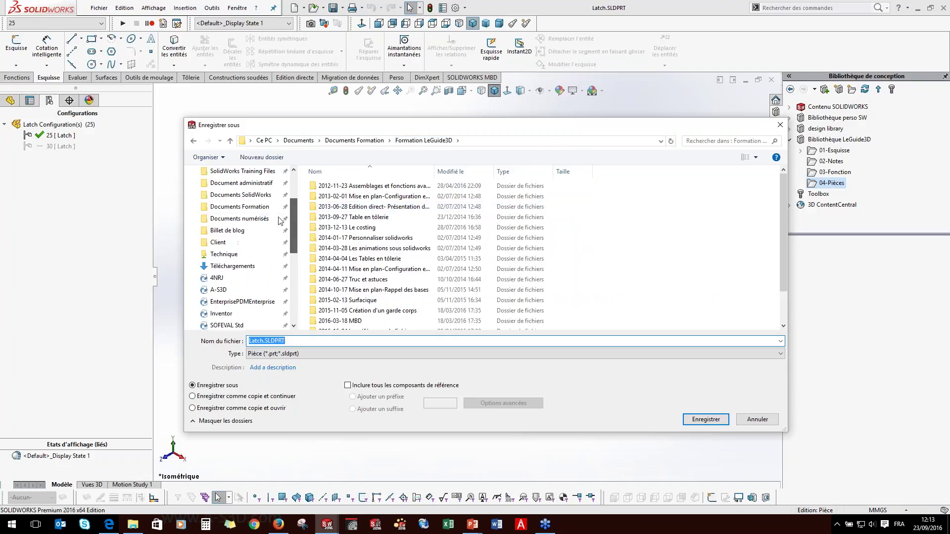
pyautogui.click(248, 208)
pyautogui.click(246, 196)
pyautogui.doubleClick(341, 218)
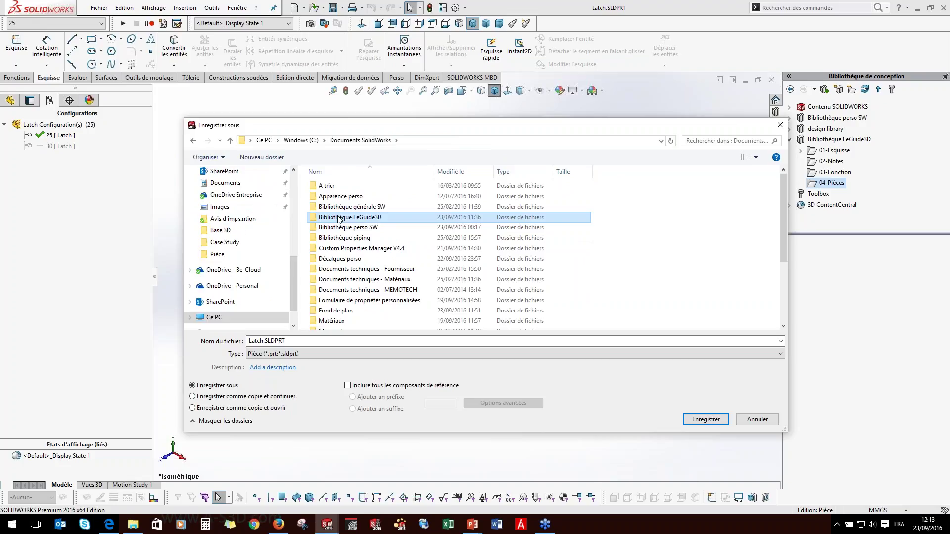
pyautogui.click(334, 219)
pyautogui.doubleClick(333, 219)
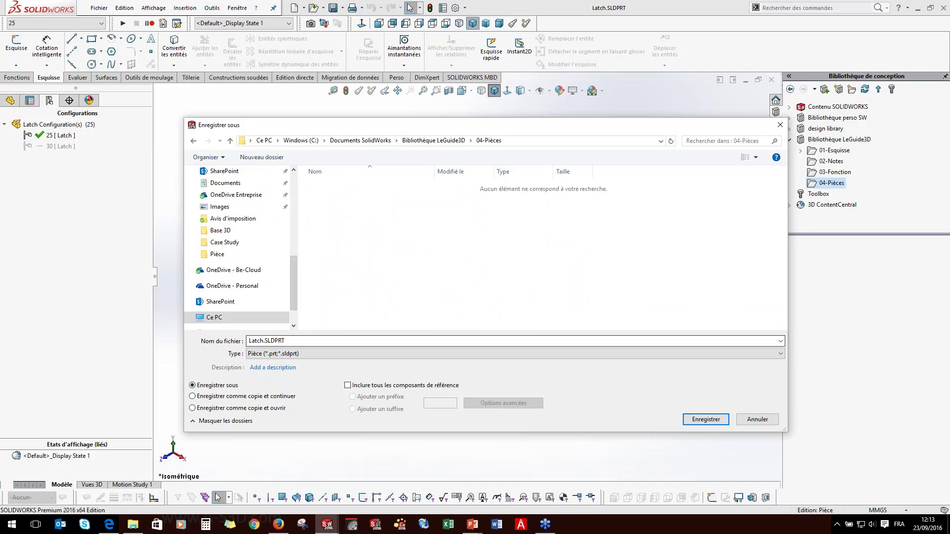
pyautogui.click(702, 420)
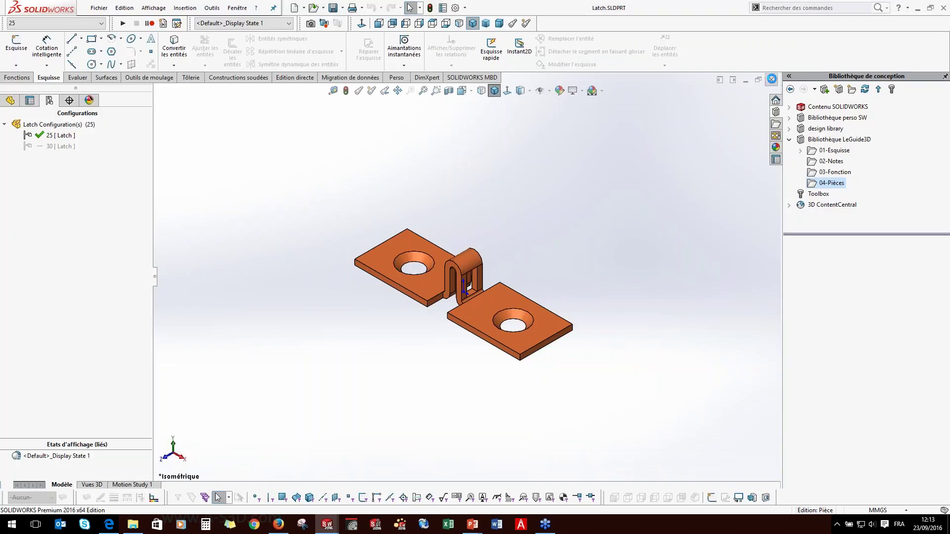
# Close the latch part and refresh the design library's 04-Pièces folder.
pyautogui.click(772, 80)
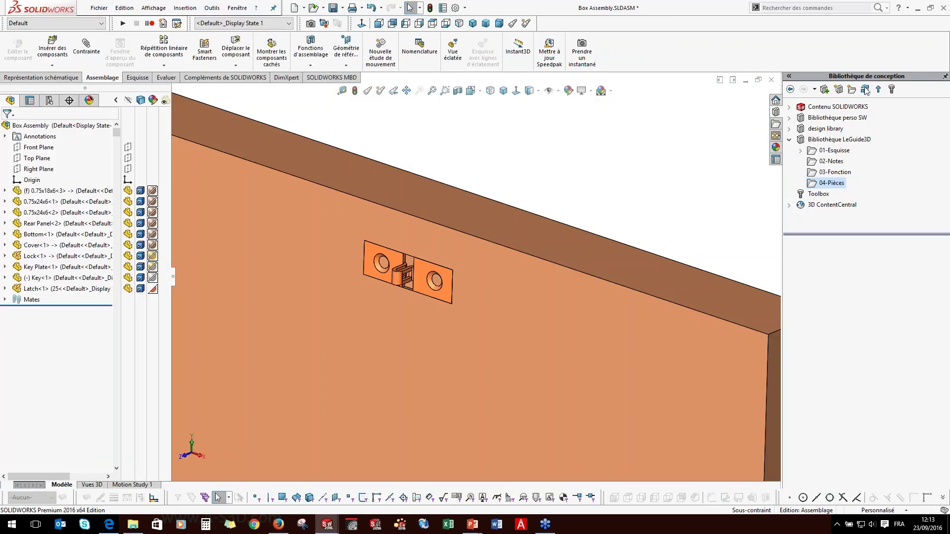
pyautogui.click(865, 89)
pyautogui.press('f')
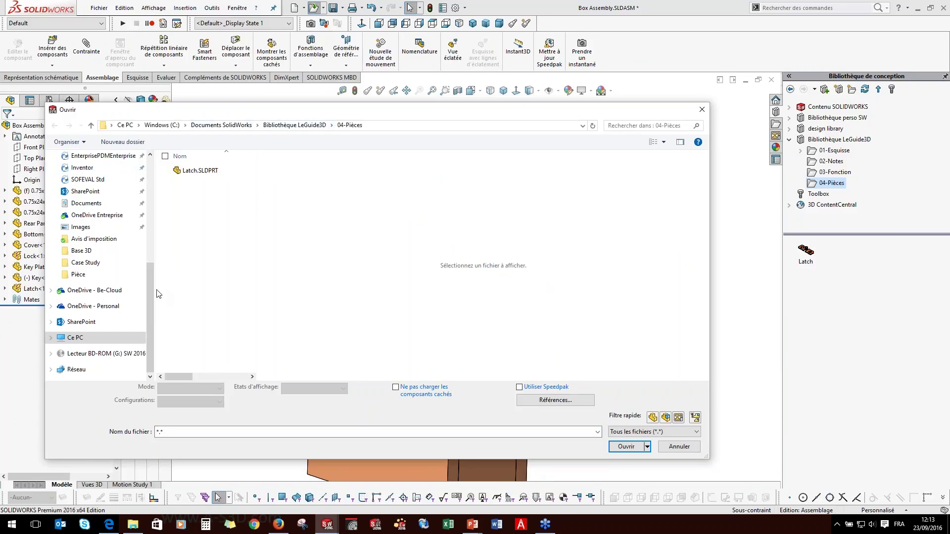
# Open Test.SLDASM from the Pièce folder of 2016-23-09 Bibliothèque de conception.
pyautogui.moveTo(149, 290); pyautogui.dragTo(150, 185)
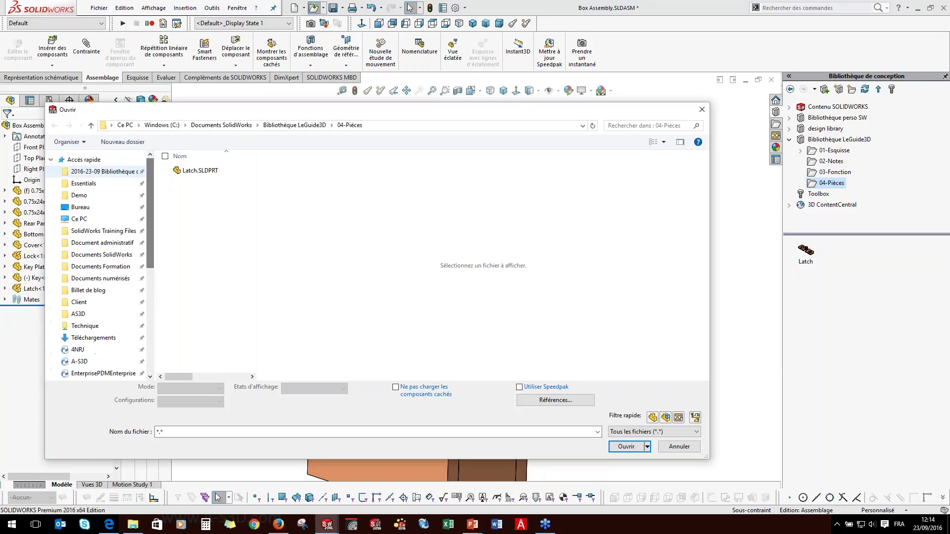
pyautogui.click(109, 172)
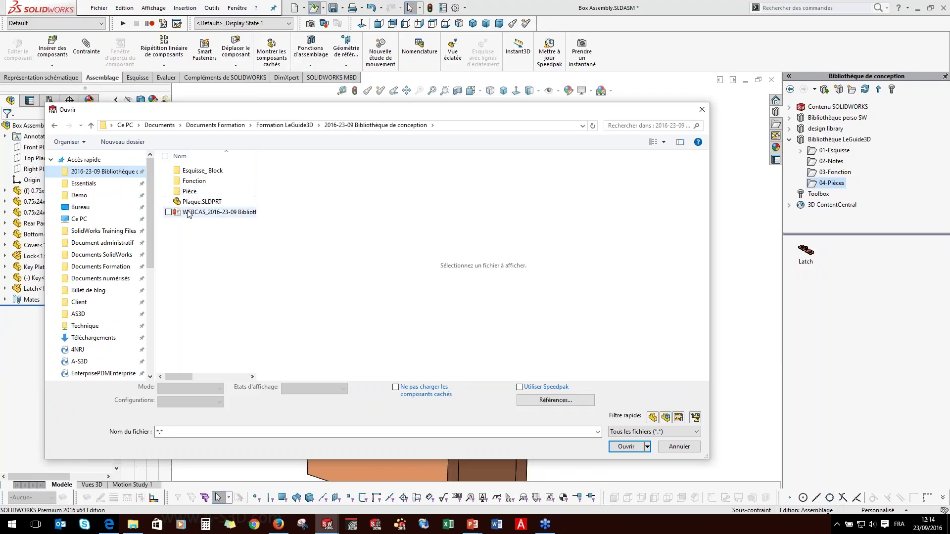
pyautogui.doubleClick(189, 191)
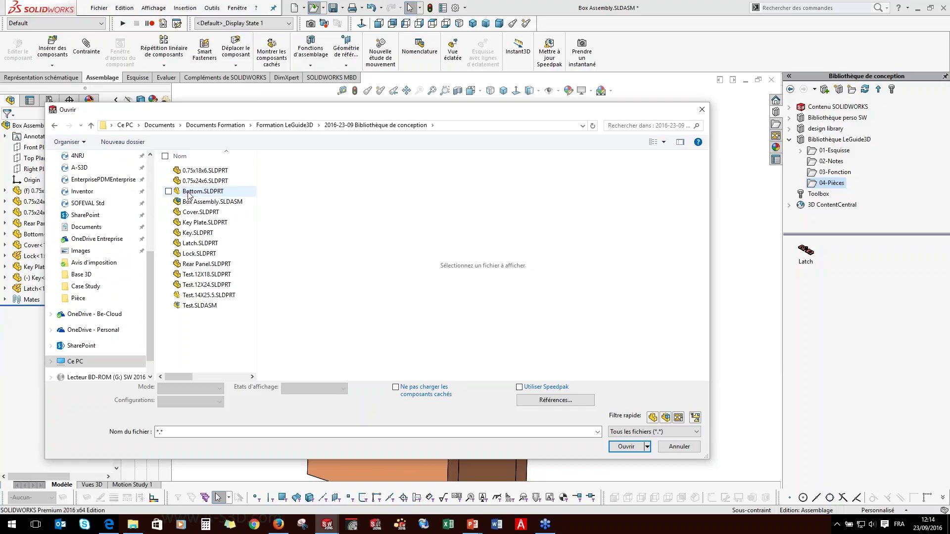
pyautogui.click(189, 306)
pyautogui.doubleClick(189, 307)
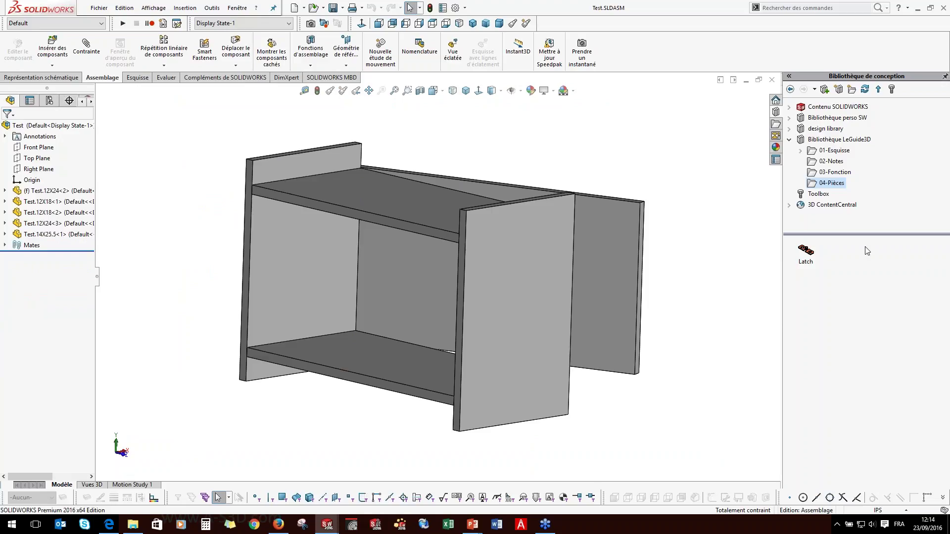
# Open the Latch part from the design library's 04-Pièces folder.
pyautogui.click(805, 251)
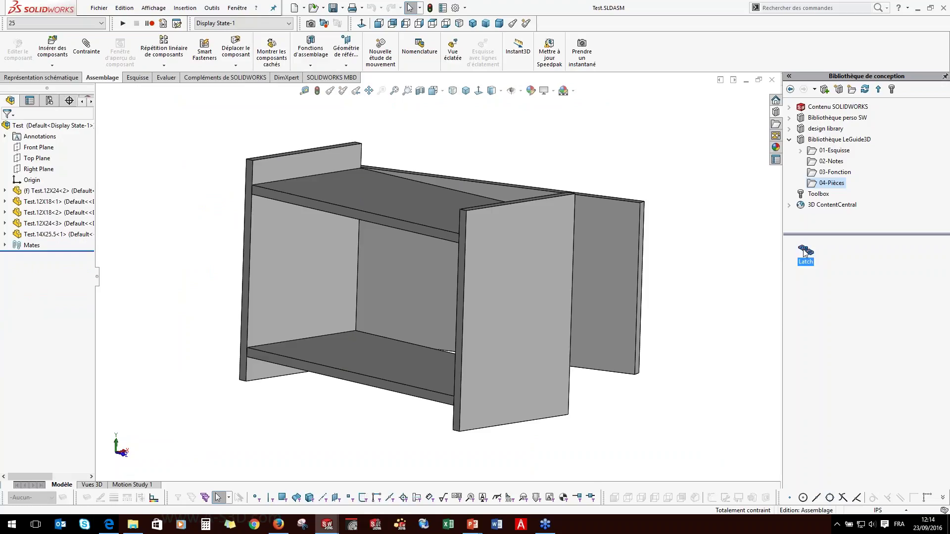
pyautogui.doubleClick(805, 252)
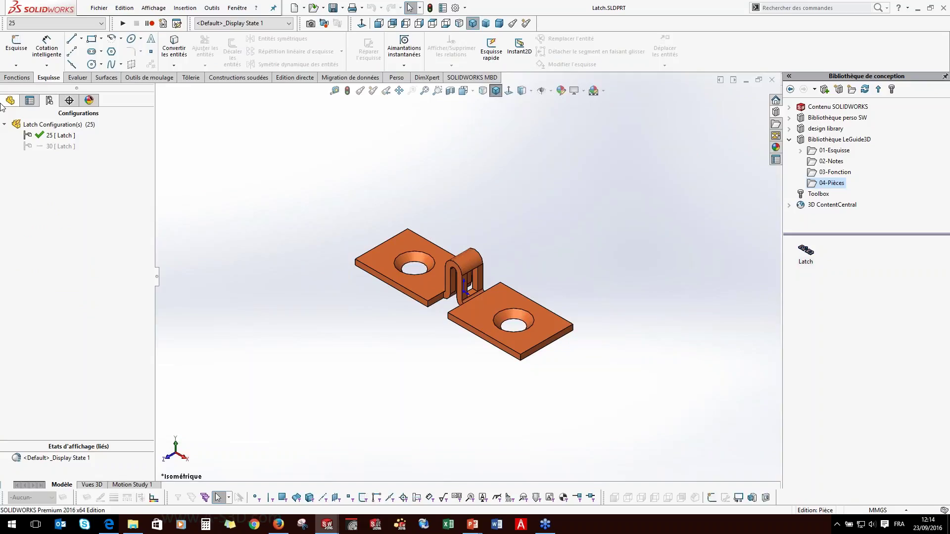
# Examine the latch's default mate reference and the face it uses, and close the part to return to the Test assembly.
pyautogui.click(17, 77)
pyautogui.click(10, 101)
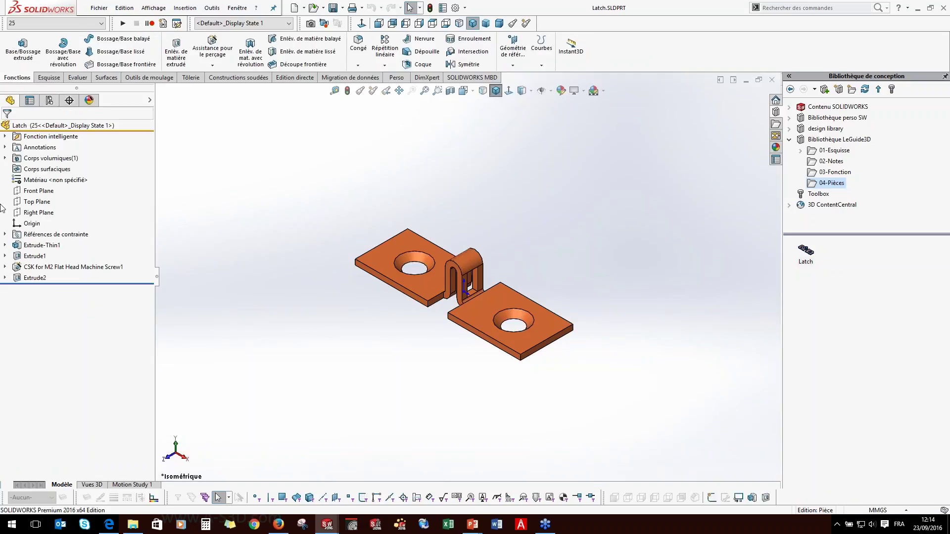
pyautogui.click(6, 235)
pyautogui.click(47, 246)
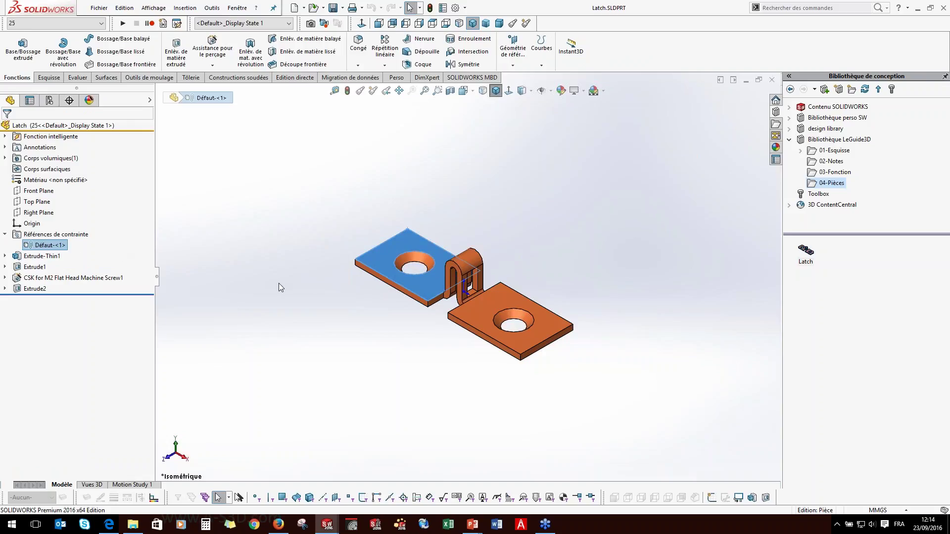
pyautogui.click(5, 234)
pyautogui.click(414, 218)
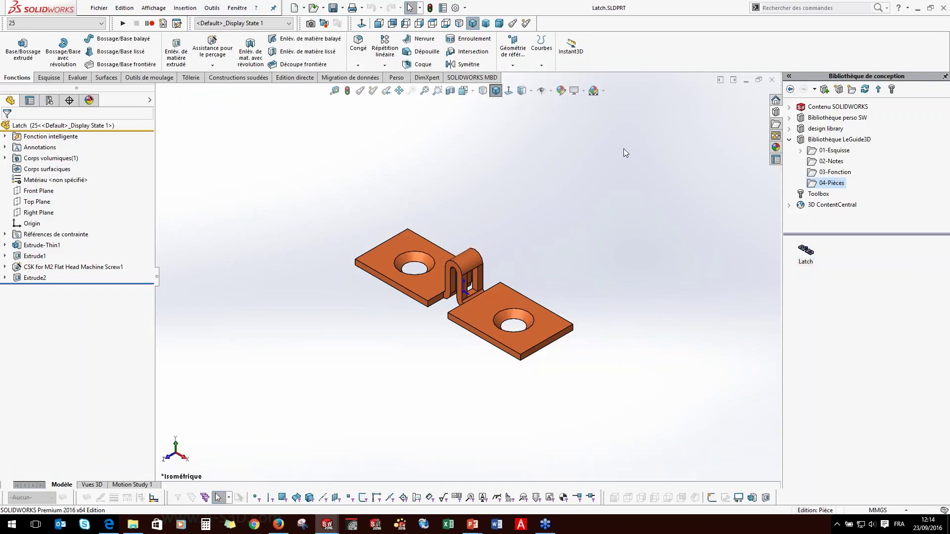
pyautogui.click(772, 80)
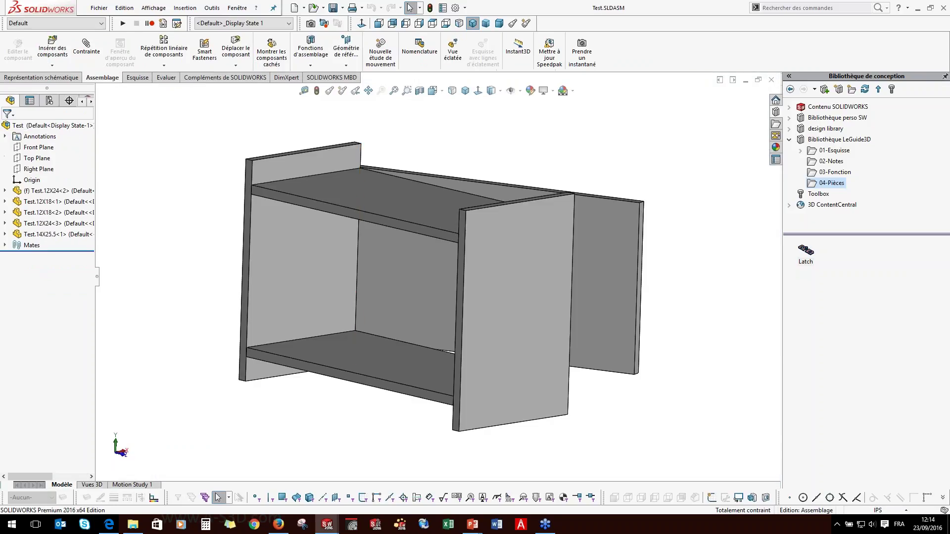
# Insert the library's Latch in configuration 25 onto the face of the Test.14X25.5 panel with a coincident mate, without adding further copies.
pyautogui.scroll(-3, 564, 274)
pyautogui.click(802, 251)
pyautogui.moveTo(801, 250); pyautogui.dragTo(683, 277)
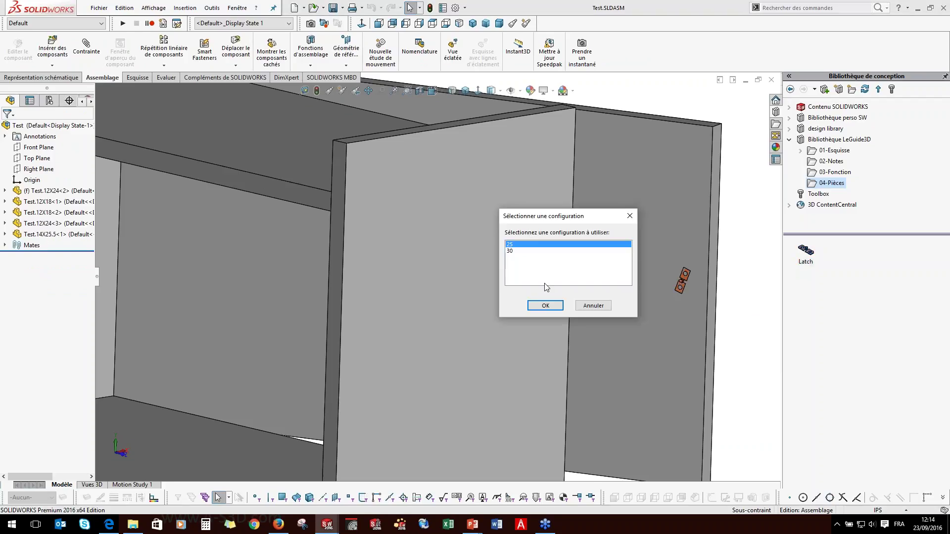
pyautogui.click(545, 306)
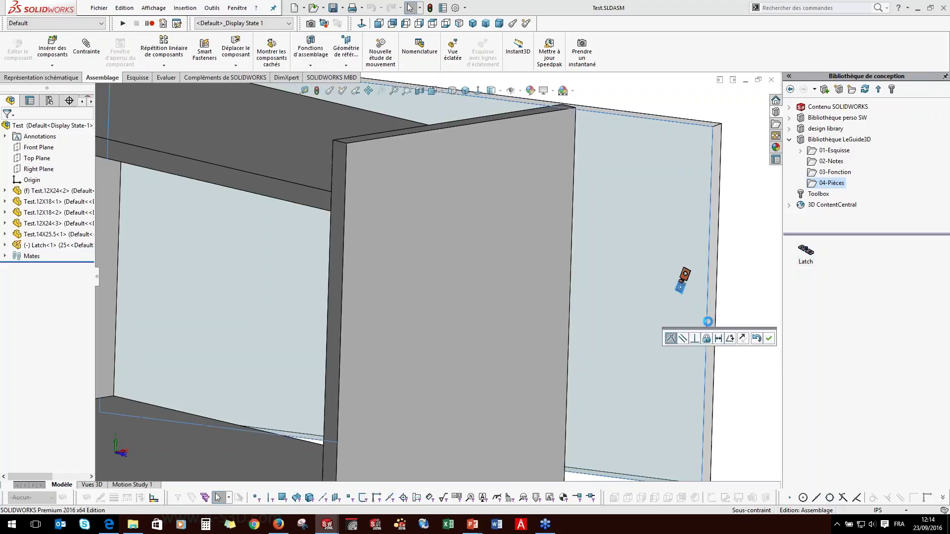
pyautogui.click(770, 339)
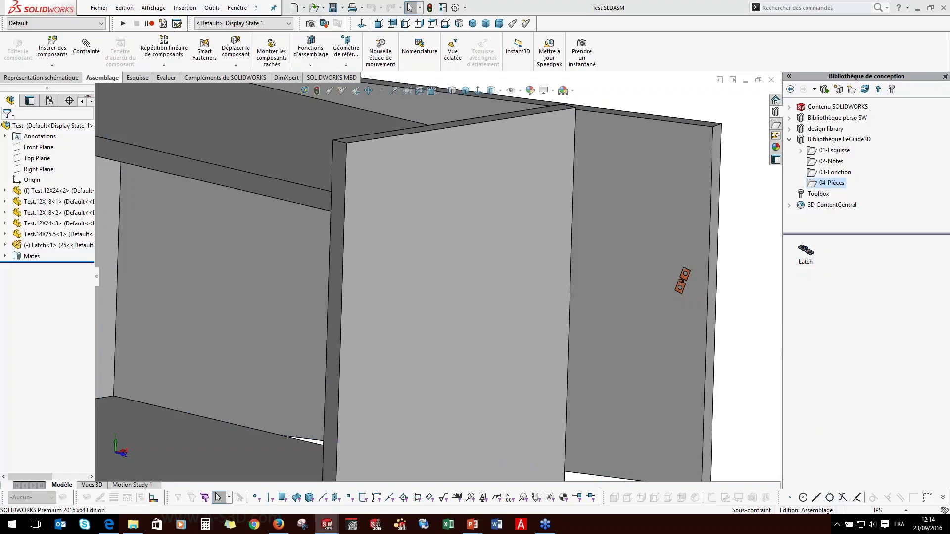
pyautogui.scroll(-1, 683, 280)
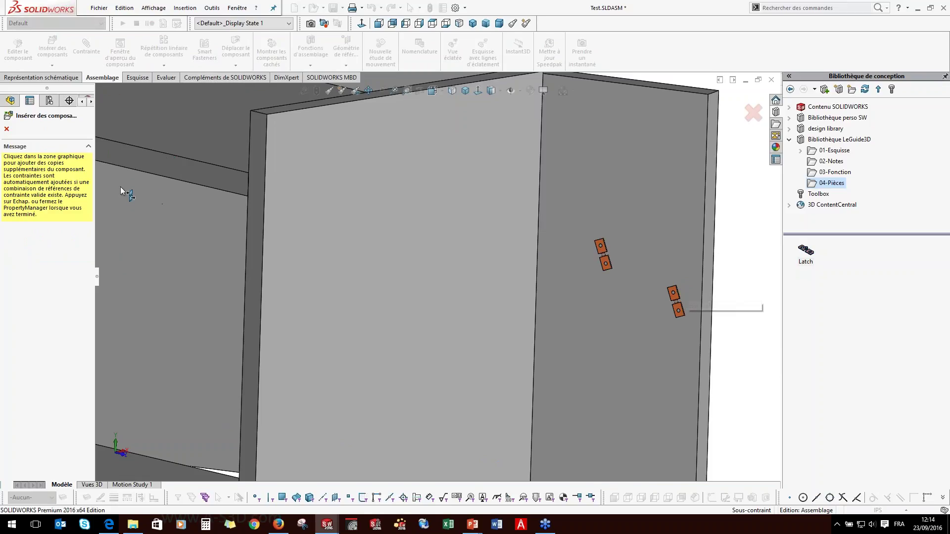
pyautogui.click(7, 130)
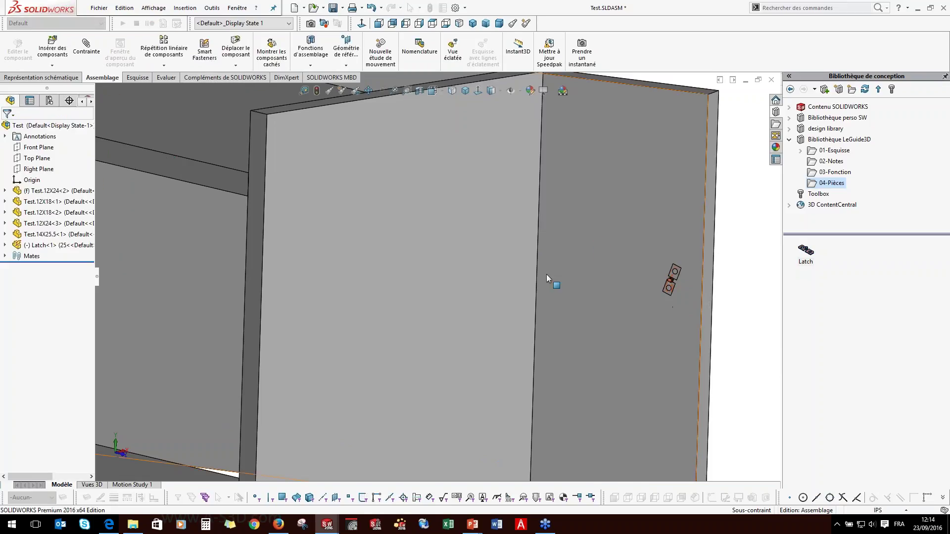
# Insert the latch's smart feature Cut-Extrude1 into the assembly, using the Test.14X25.5 panel face as its reference.
pyautogui.scroll(-3, 665, 272)
pyautogui.scroll(-2, 658, 280)
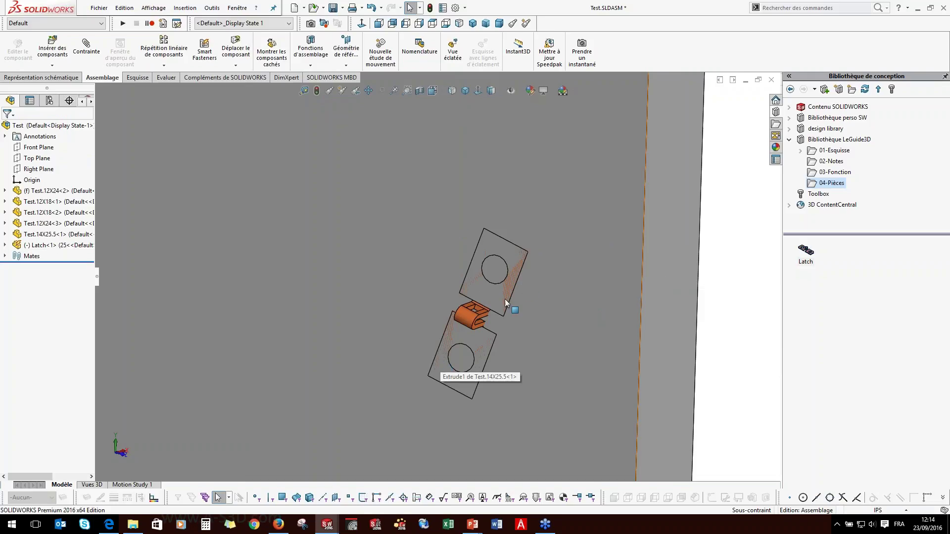
pyautogui.rightClick(17, 244)
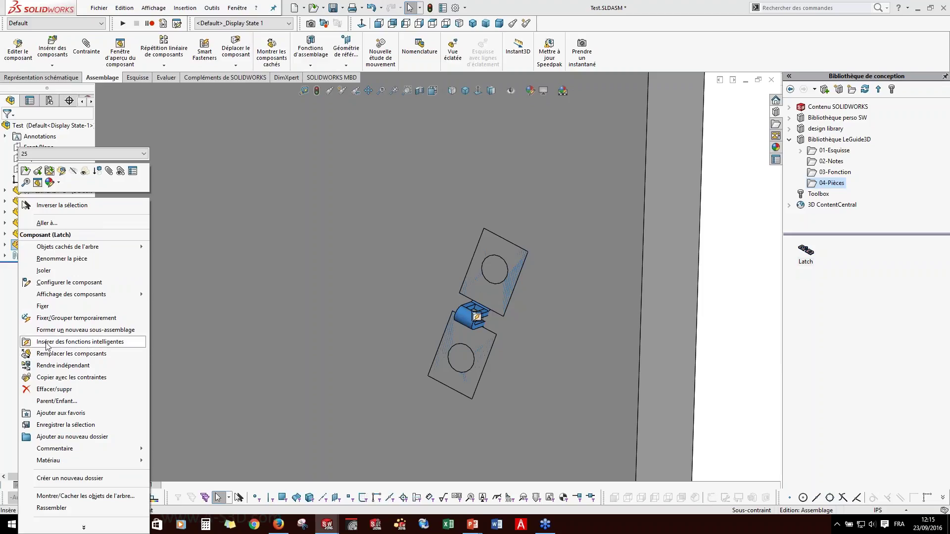
pyautogui.rightClick(14, 245)
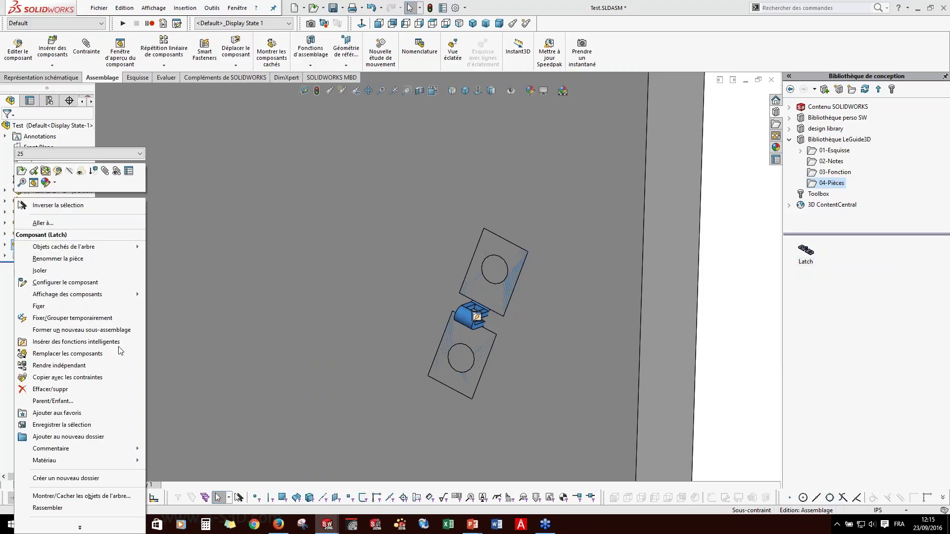
pyautogui.click(31, 341)
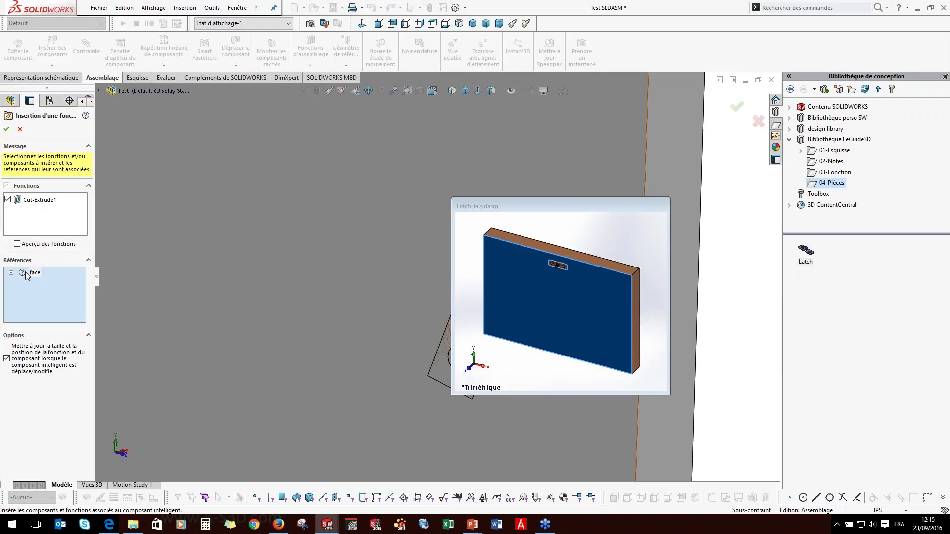
pyautogui.scroll(4, 380, 292)
pyautogui.scroll(6, 379, 291)
pyautogui.click(400, 259)
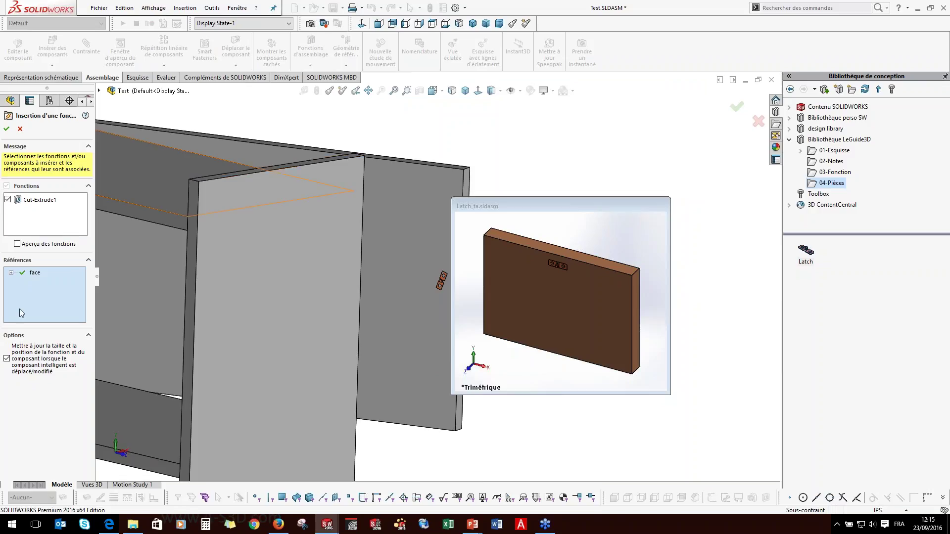
pyautogui.click(6, 128)
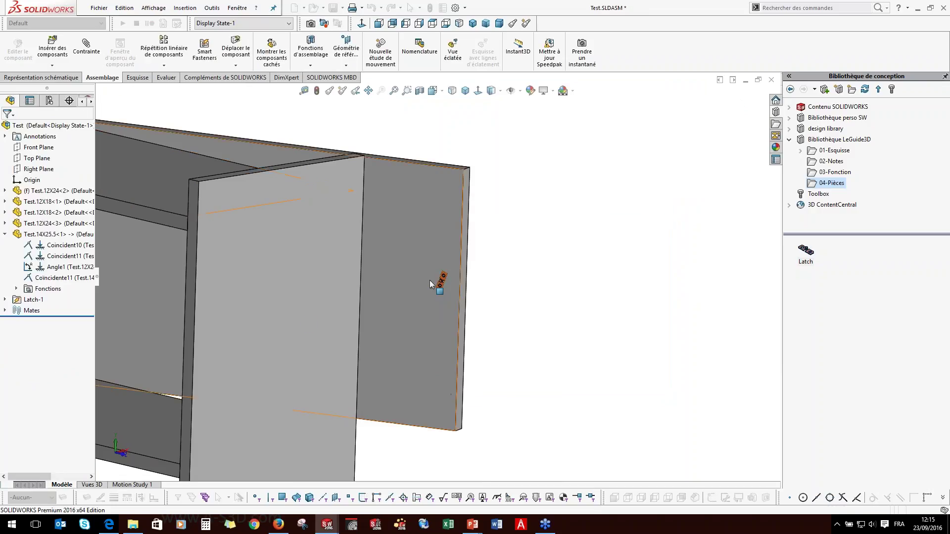
# Move the latch across the panel face and back near its original place to test whether the cut-out follows.
pyautogui.scroll(-10, 429, 280)
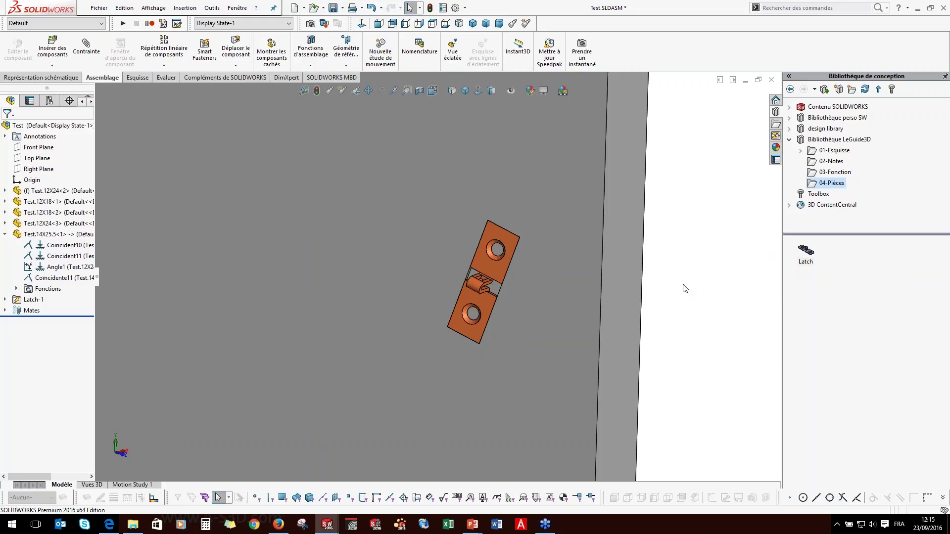
pyautogui.scroll(3, 399, 244)
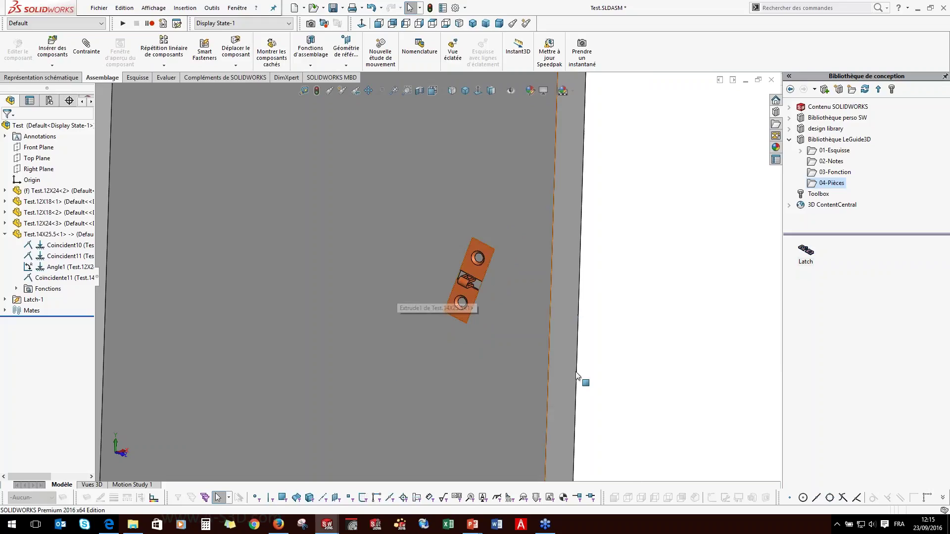
pyautogui.click(5, 234)
pyautogui.scroll(-2, 464, 262)
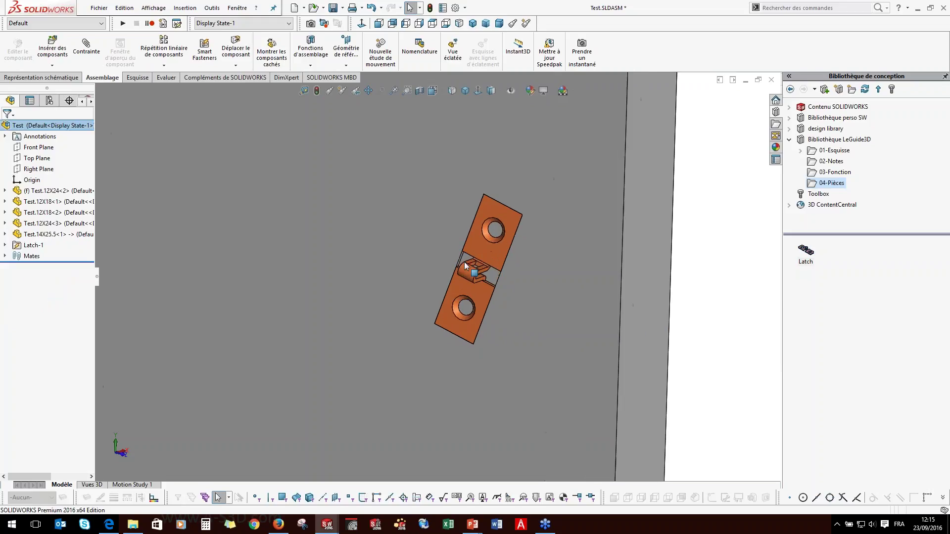
pyautogui.moveTo(468, 275); pyautogui.dragTo(388, 165)
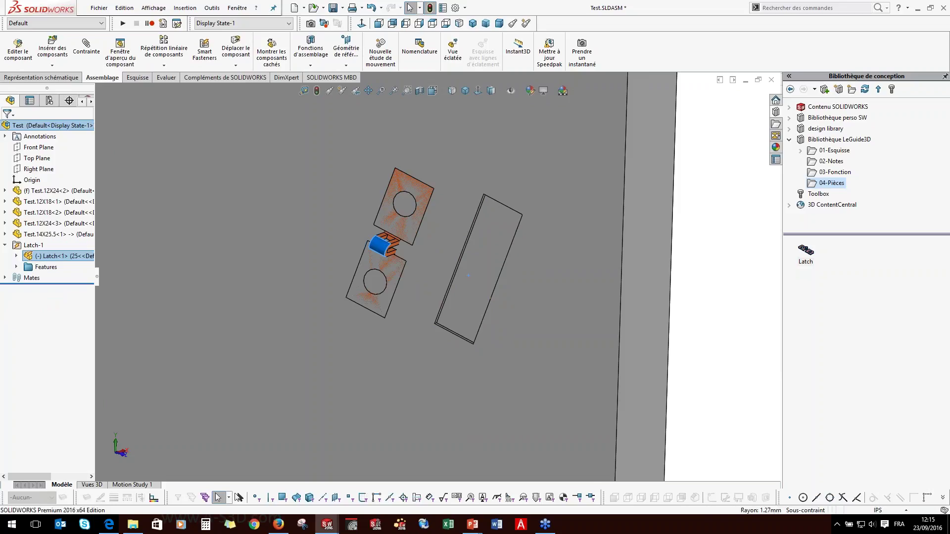
pyautogui.moveTo(381, 250); pyautogui.dragTo(481, 290)
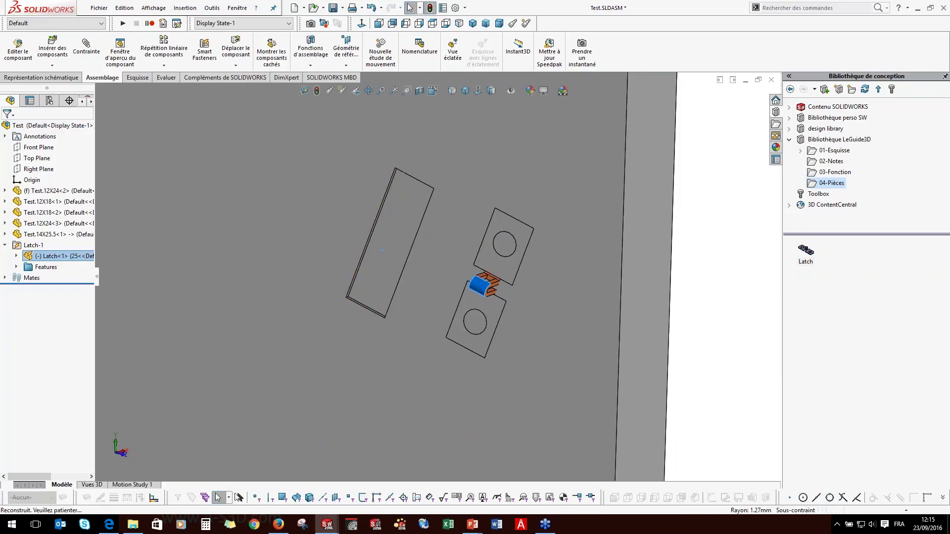
# Open the Test.14X25.5 panel as a separate part and examine the Cut-Extrude1 inside its smart feature and the panel's geometry.
pyautogui.scroll(-5, 515, 286)
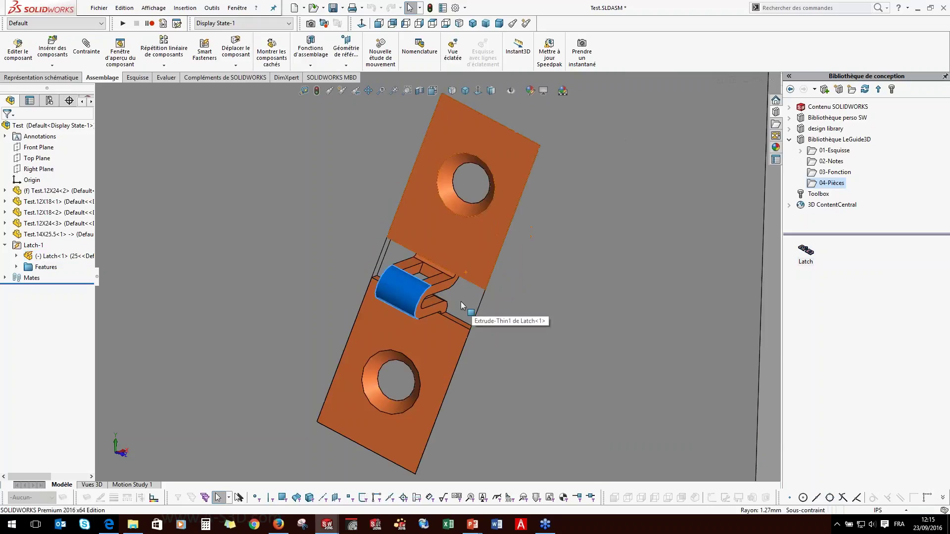
pyautogui.click(461, 301)
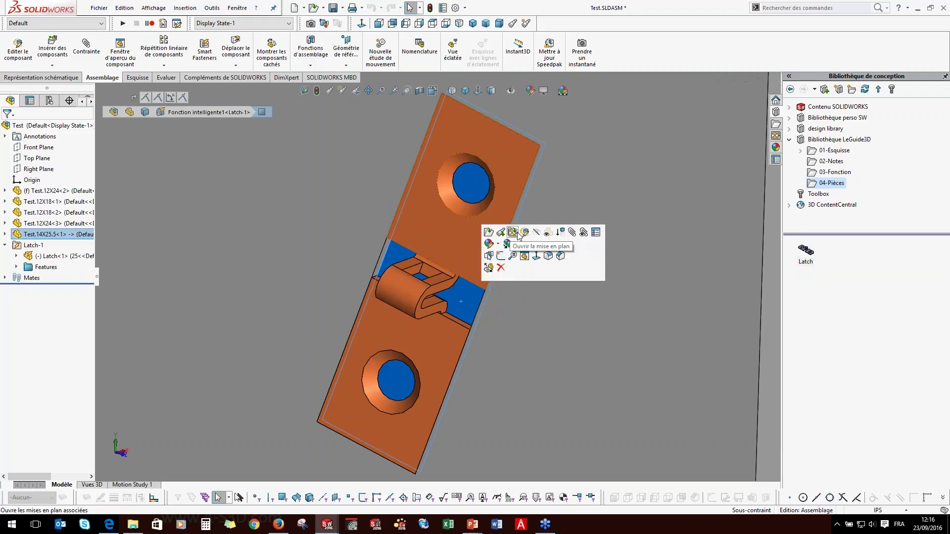
pyautogui.click(489, 234)
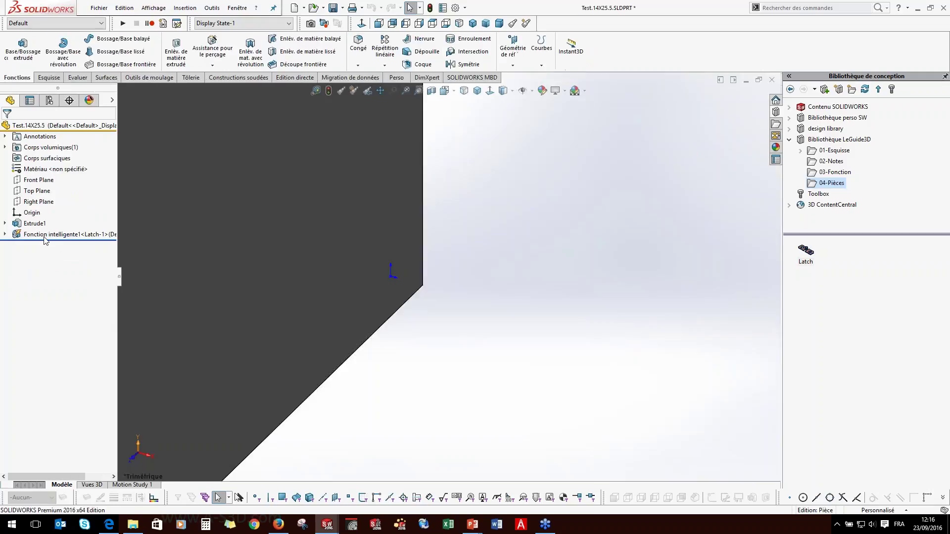
pyautogui.click(4, 235)
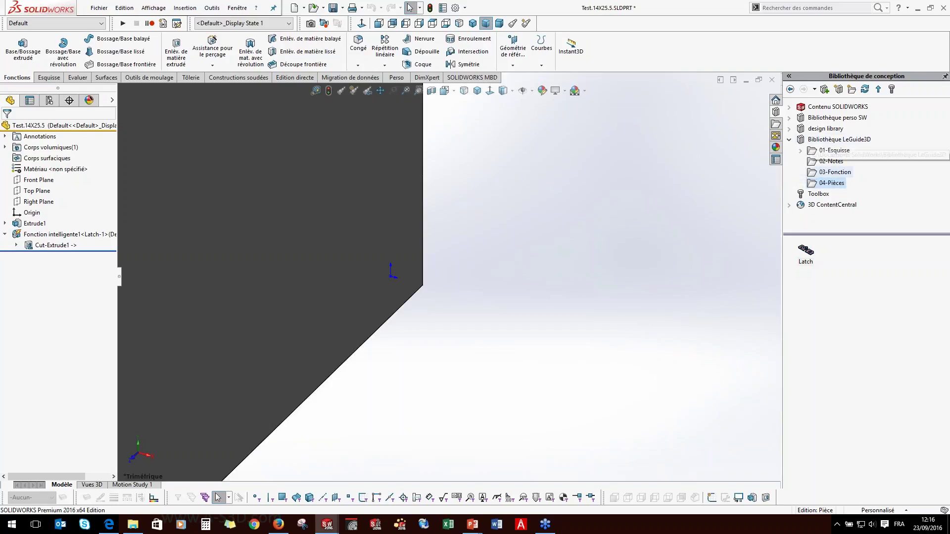
pyautogui.press('f')
pyautogui.moveTo(522, 173); pyautogui.dragTo(445, 369, button='middle')
pyautogui.moveTo(652, 303); pyautogui.dragTo(678, 294, button='middle')
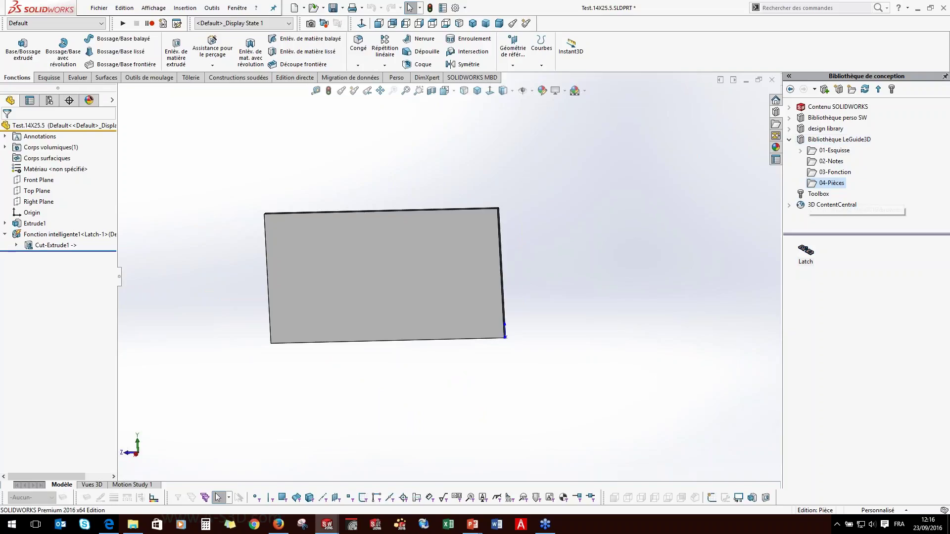
pyautogui.moveTo(606, 292); pyautogui.dragTo(460, 383, button='middle')
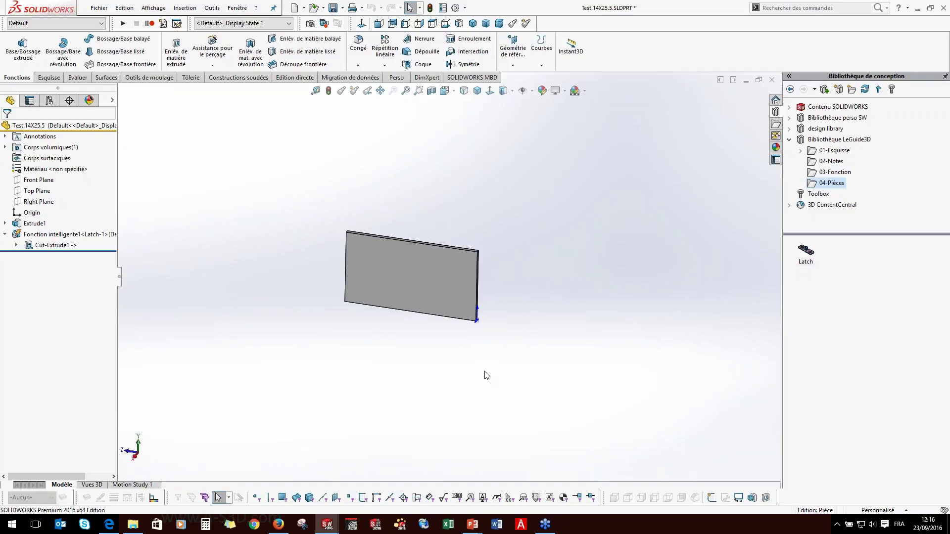
pyautogui.hotkey('alt', 'Tab')
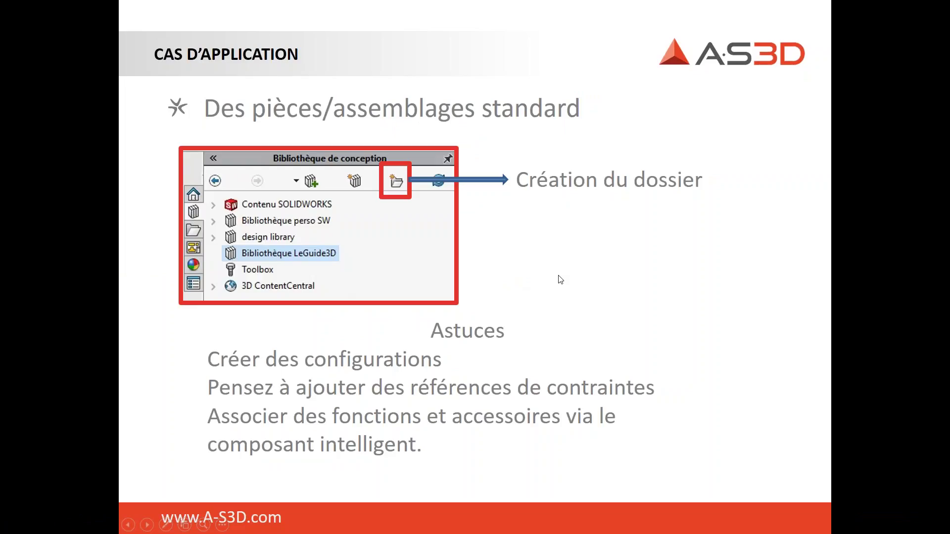
pyautogui.click(560, 280)
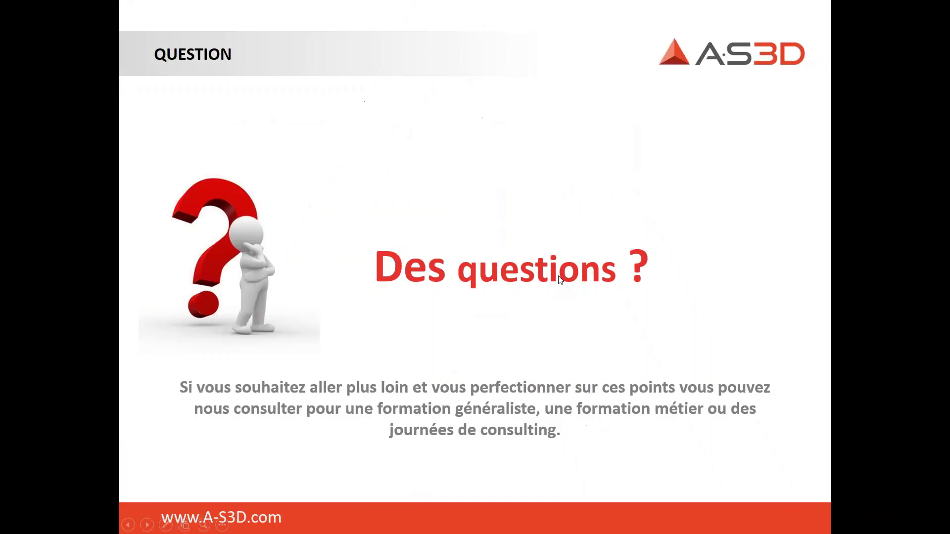
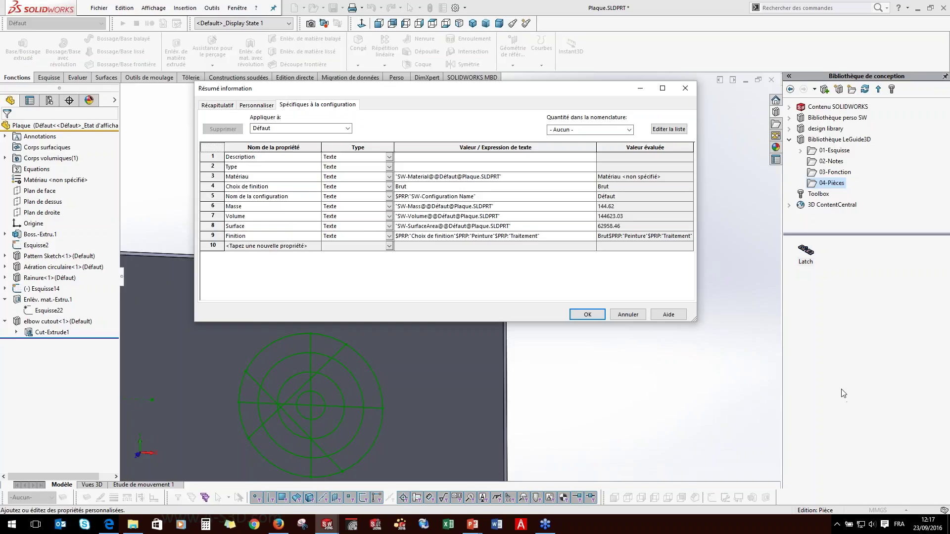
pyautogui.click(943, 393)
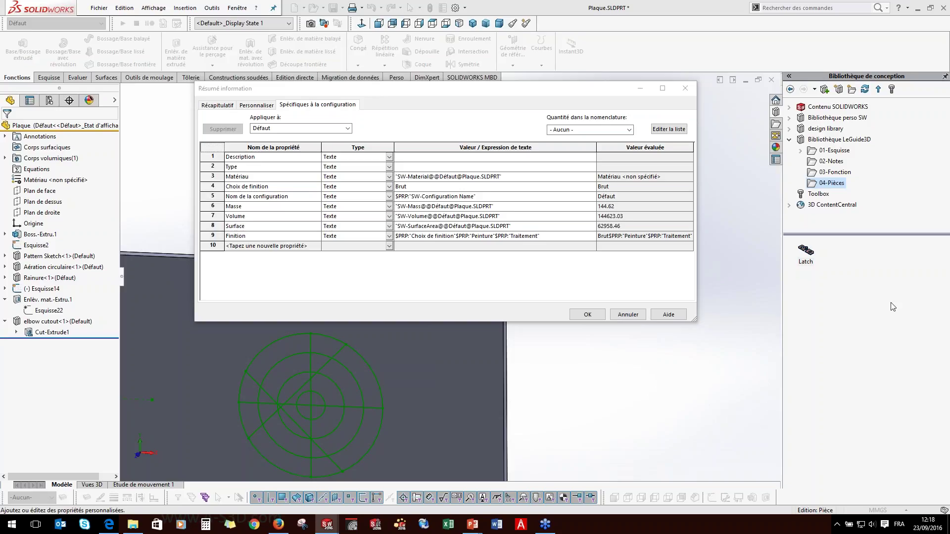
# Set Plaque's unit system to Personnalisé and the mass/section property length decimals to Aucune.
pyautogui.click(586, 315)
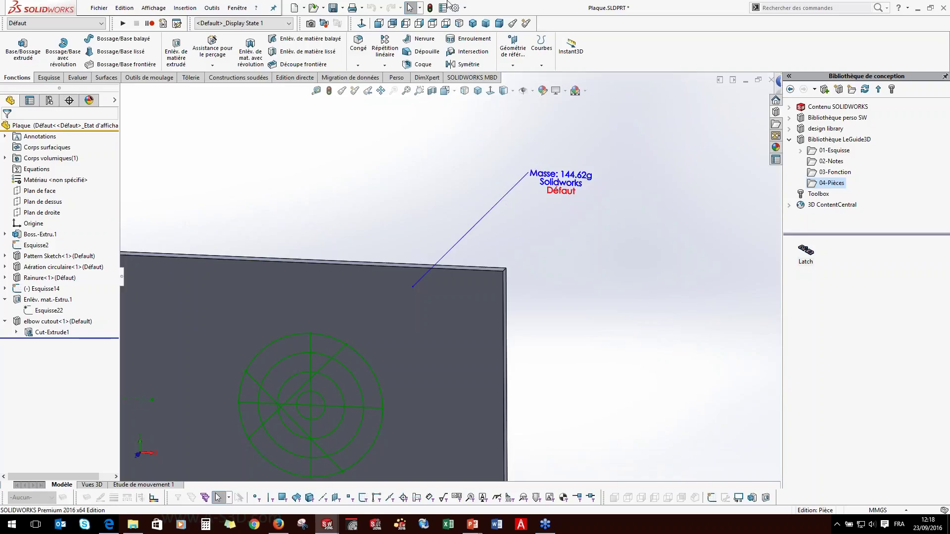
pyautogui.click(465, 8)
pyautogui.click(485, 27)
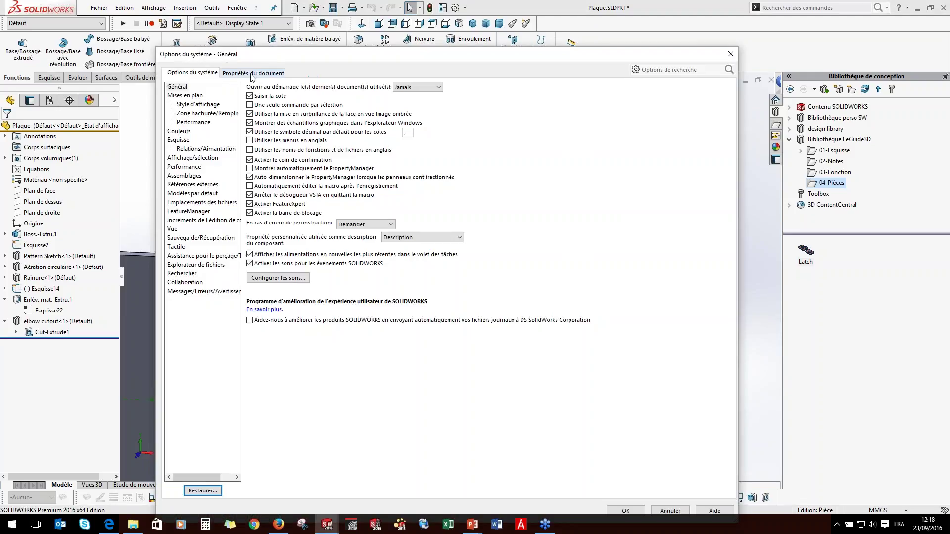
pyautogui.click(255, 72)
pyautogui.click(175, 157)
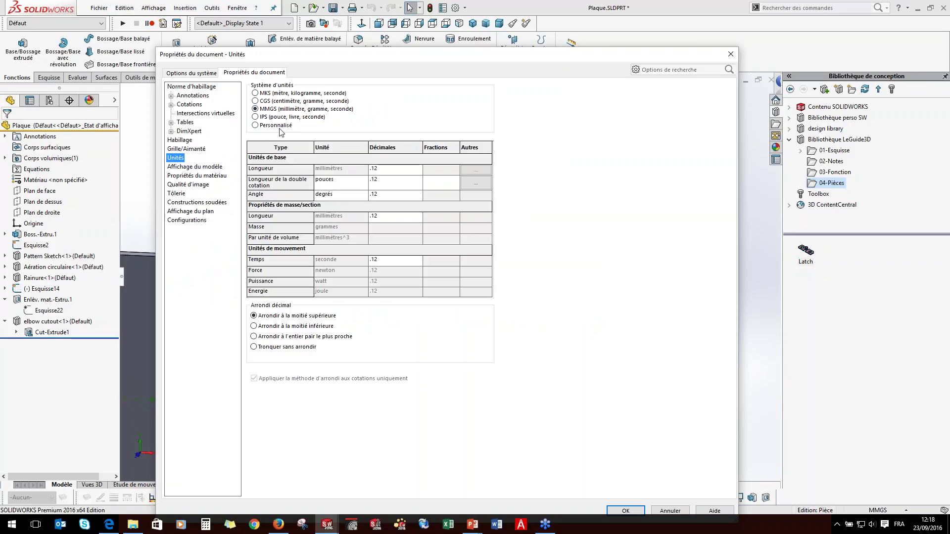
pyautogui.click(262, 126)
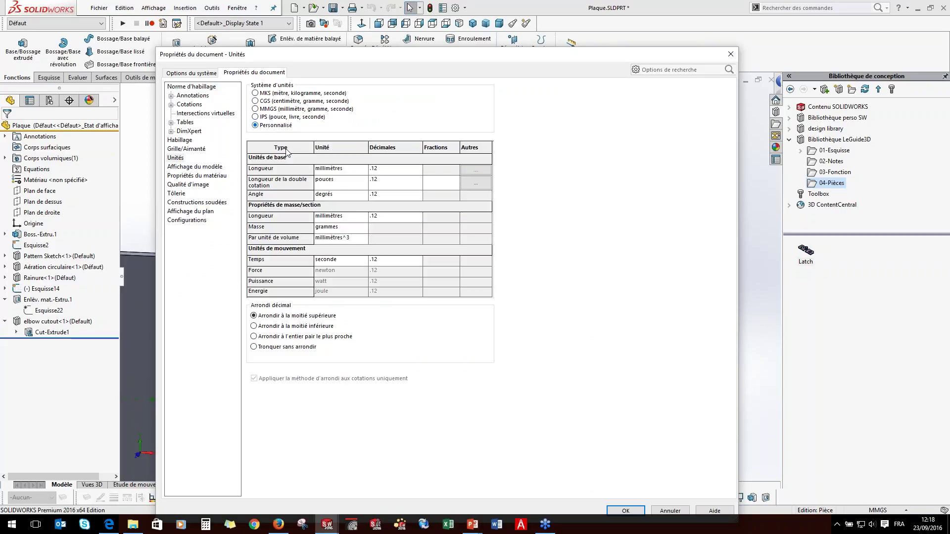
pyautogui.click(418, 217)
pyautogui.click(420, 216)
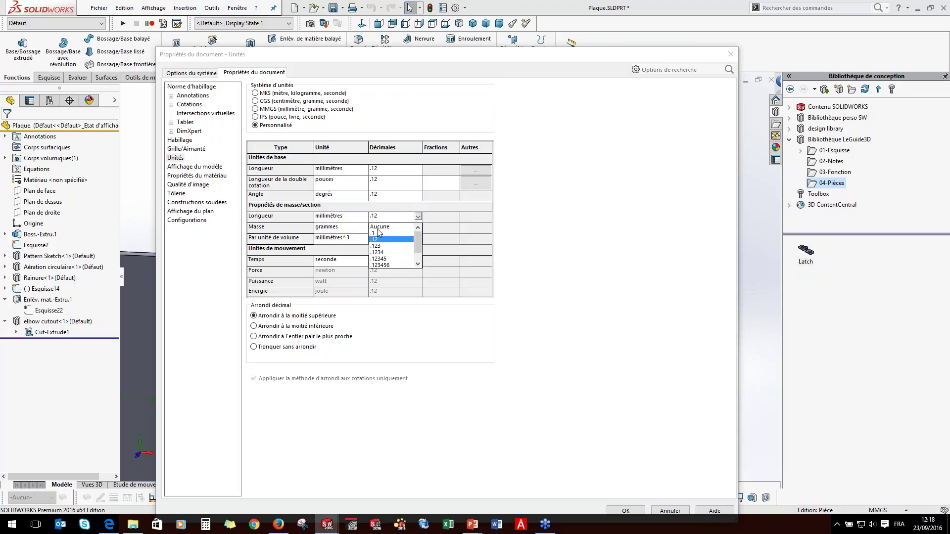
pyautogui.click(380, 227)
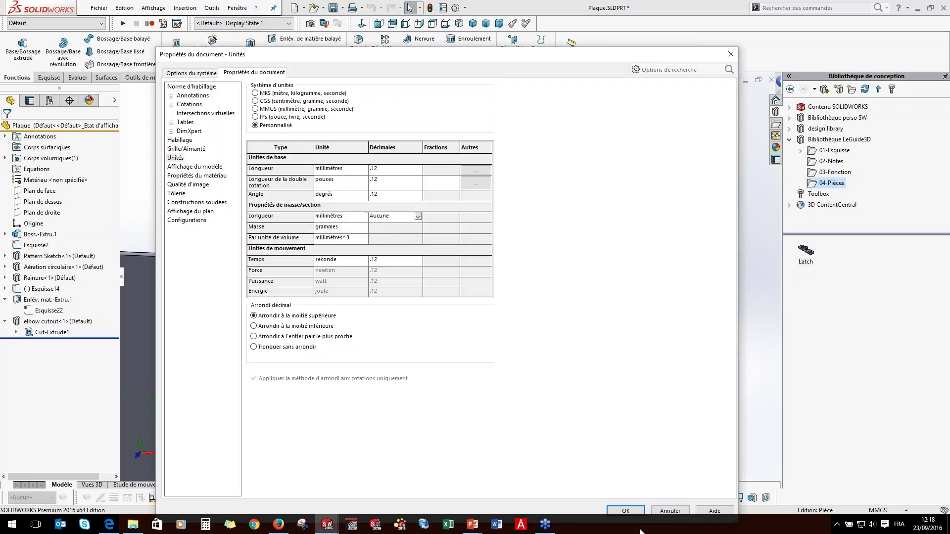
pyautogui.click(621, 511)
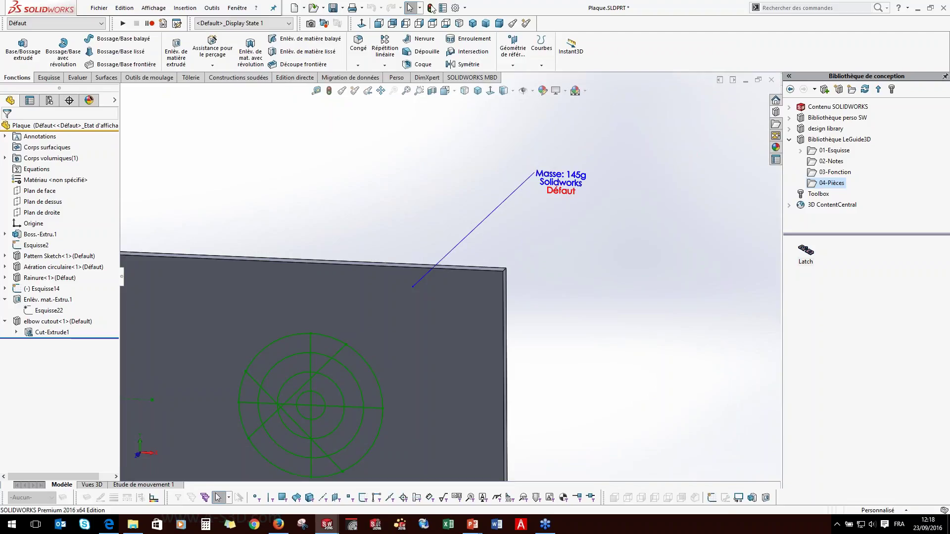
# Set the document's decimal rounding method to Tronquer sans arrondir in Plaque's unit properties.
pyautogui.click(465, 8)
pyautogui.click(475, 21)
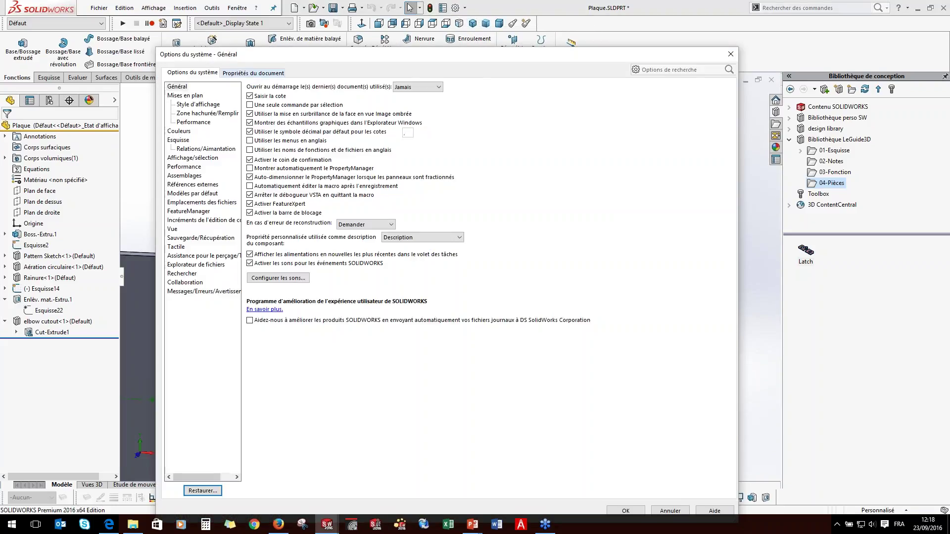
pyautogui.click(255, 74)
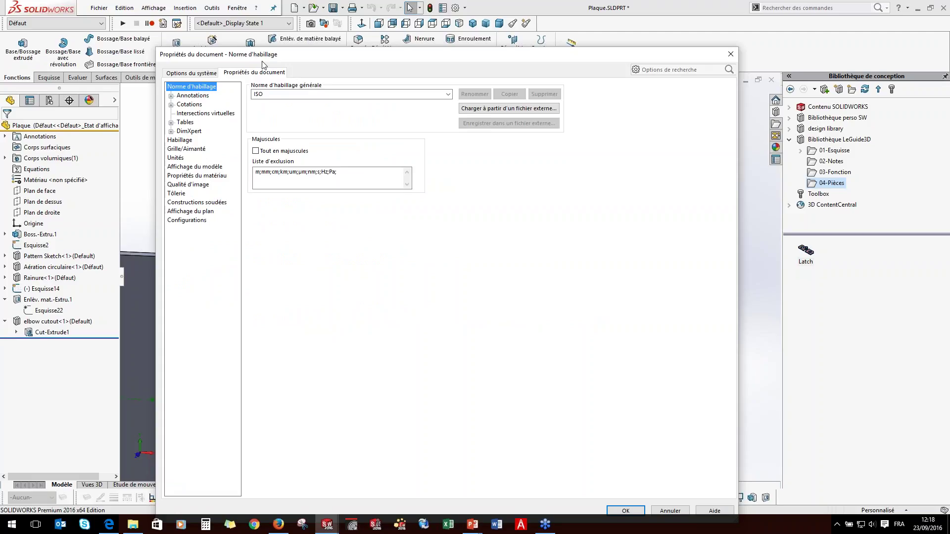
pyautogui.click(180, 158)
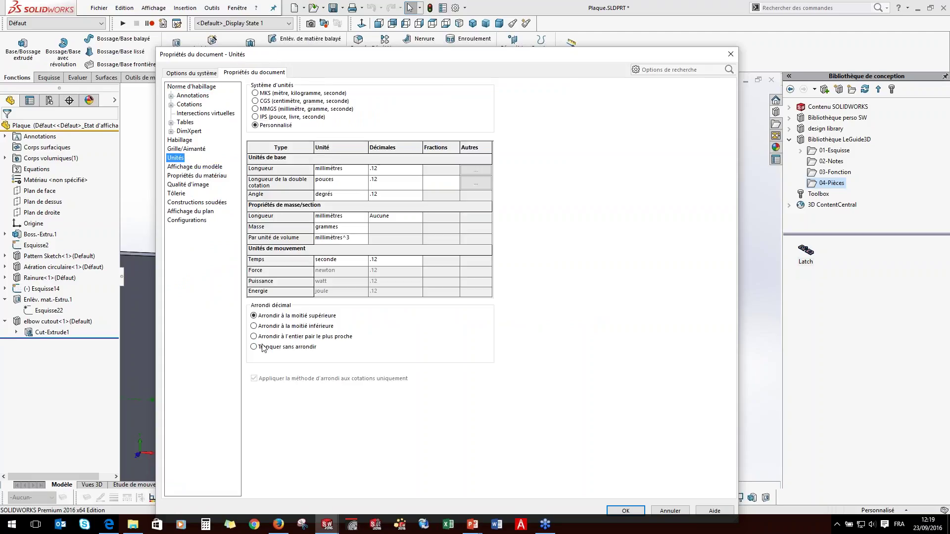
pyautogui.click(265, 348)
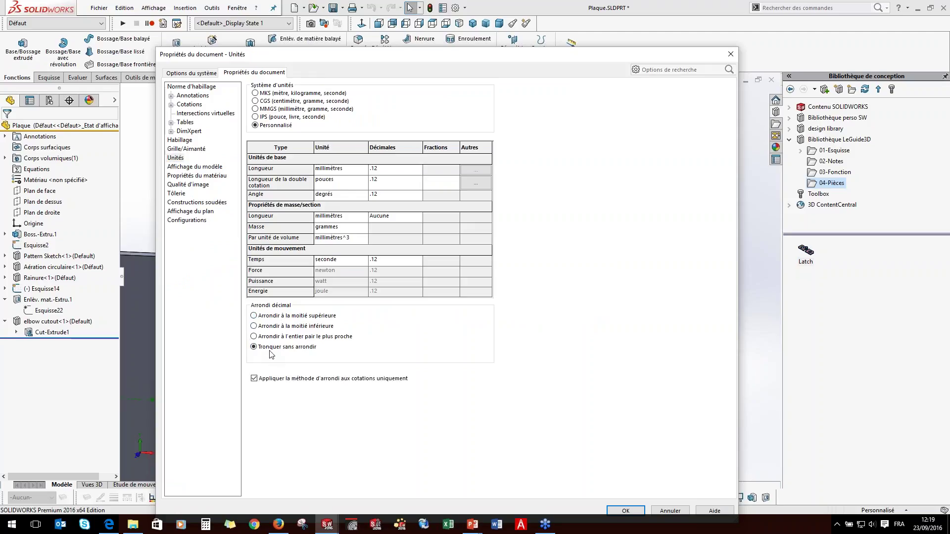
pyautogui.click(612, 510)
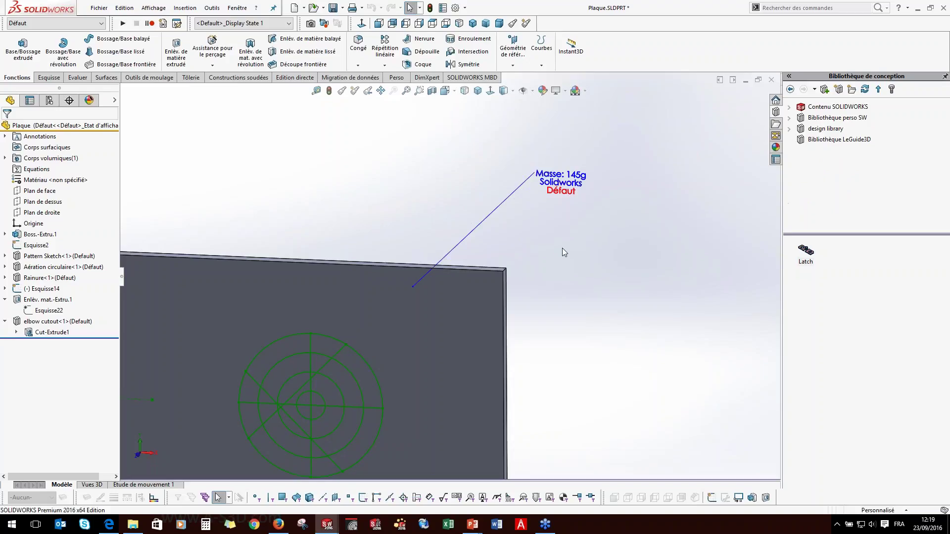
# Set the mass/section property length decimals back to .12 in Plaque's document units.
pyautogui.click(466, 8)
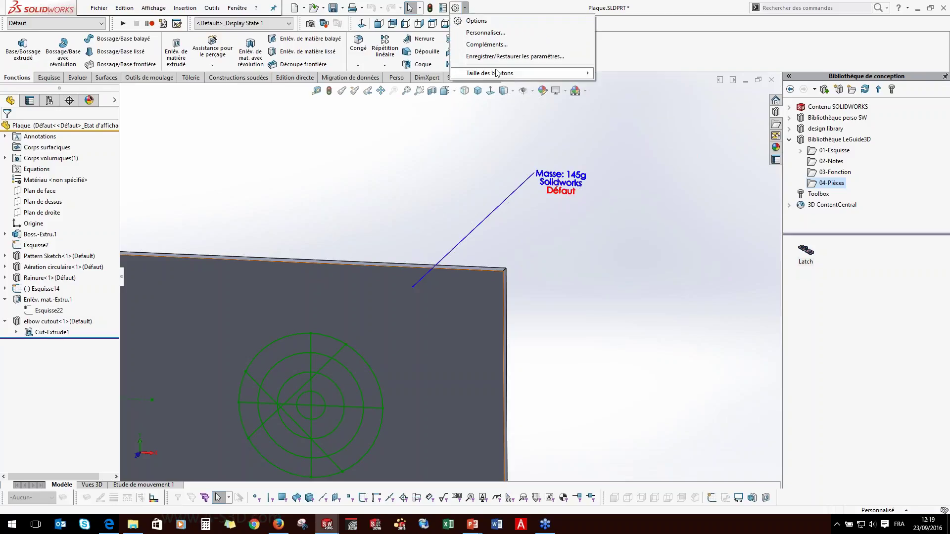
pyautogui.click(476, 20)
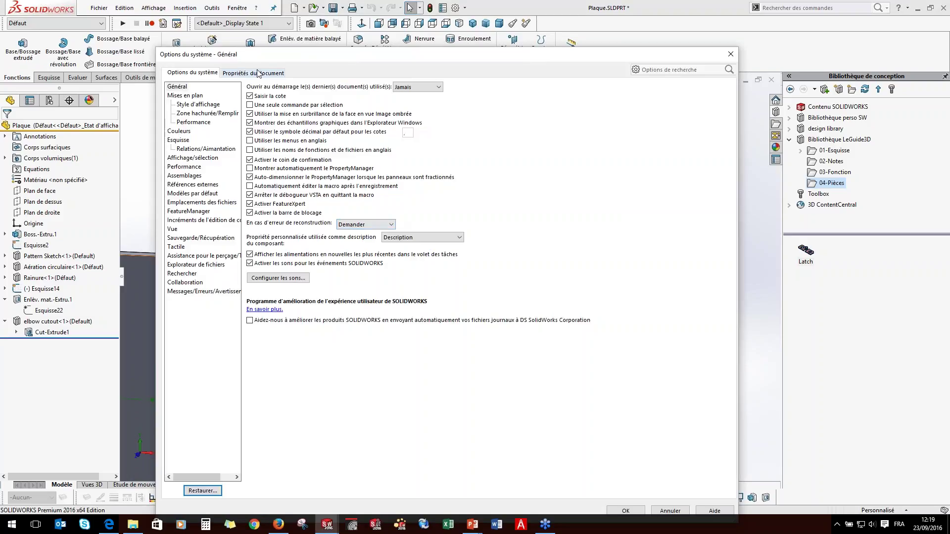
pyautogui.click(257, 73)
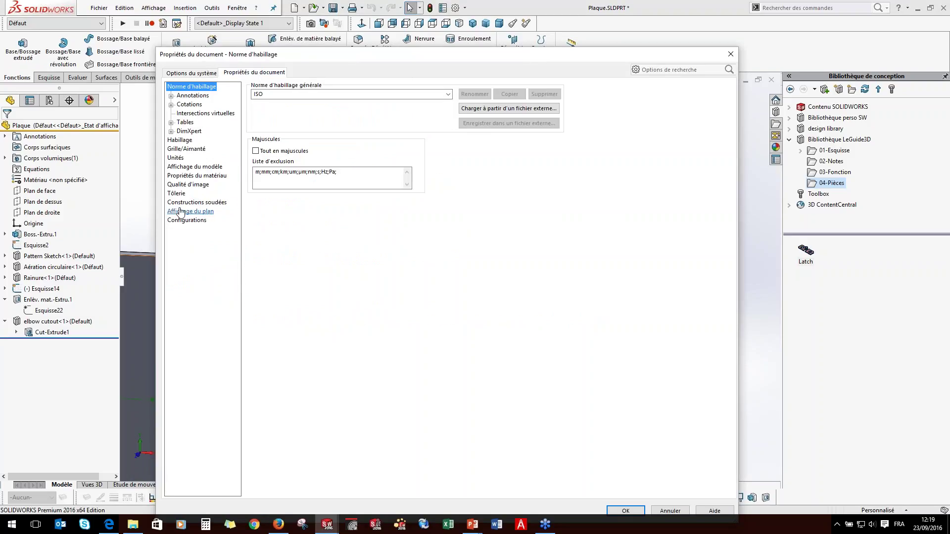
pyautogui.click(175, 158)
pyautogui.click(386, 218)
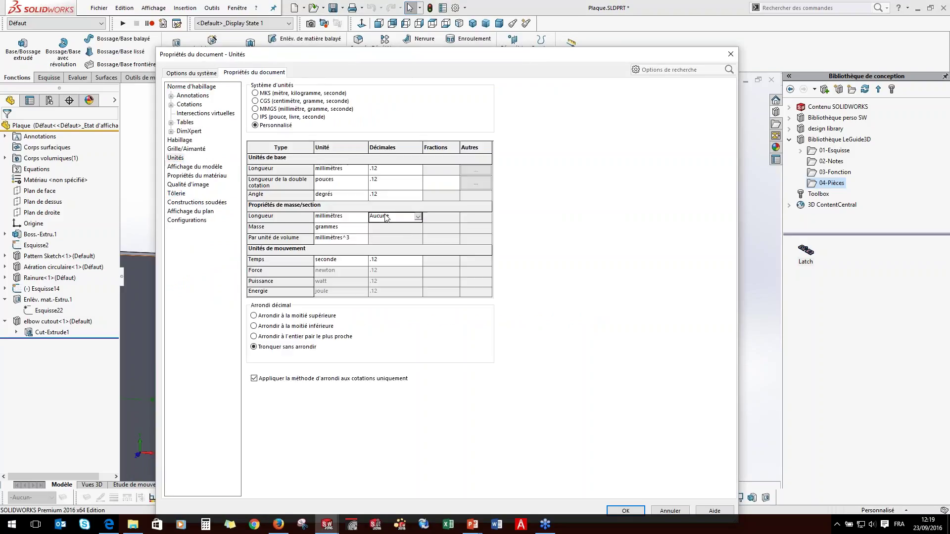
pyautogui.click(418, 218)
pyautogui.click(384, 240)
pyautogui.click(618, 510)
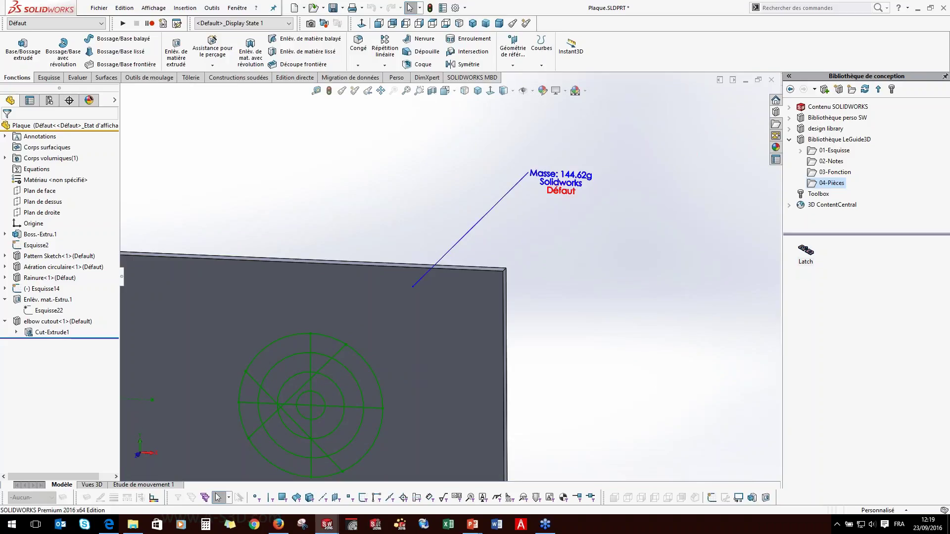
# Keep Tronquer sans arrondir as the rounding method and set the mass/section property length decimals to Aucune again.
pyautogui.click(464, 8)
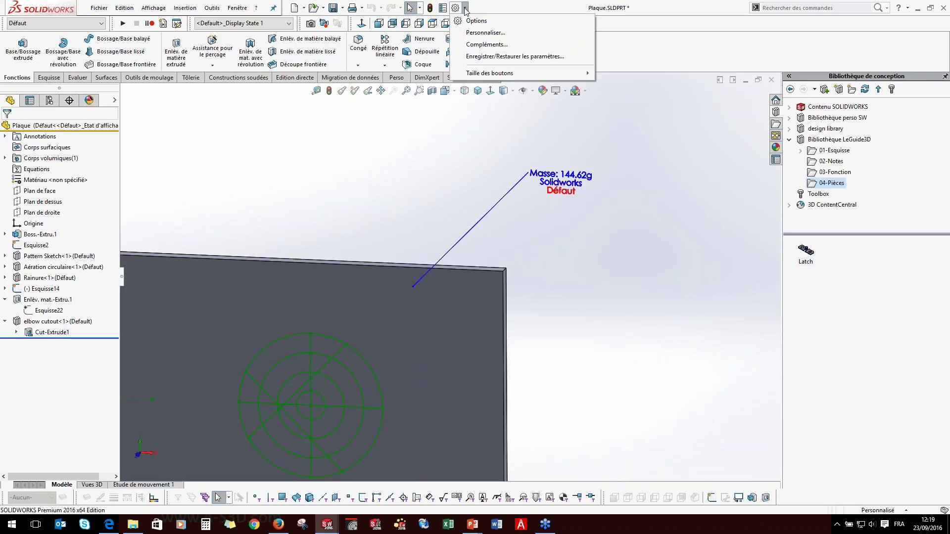
pyautogui.click(480, 22)
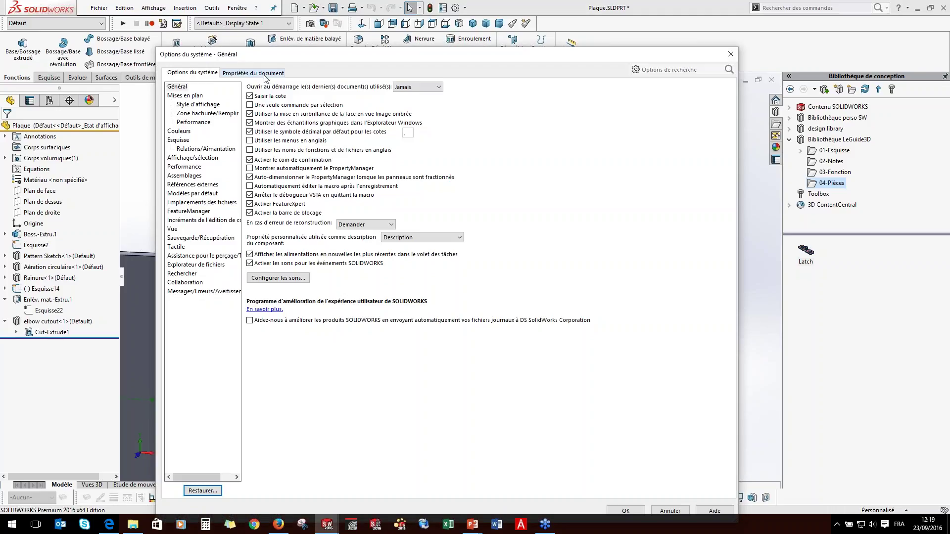
pyautogui.click(252, 73)
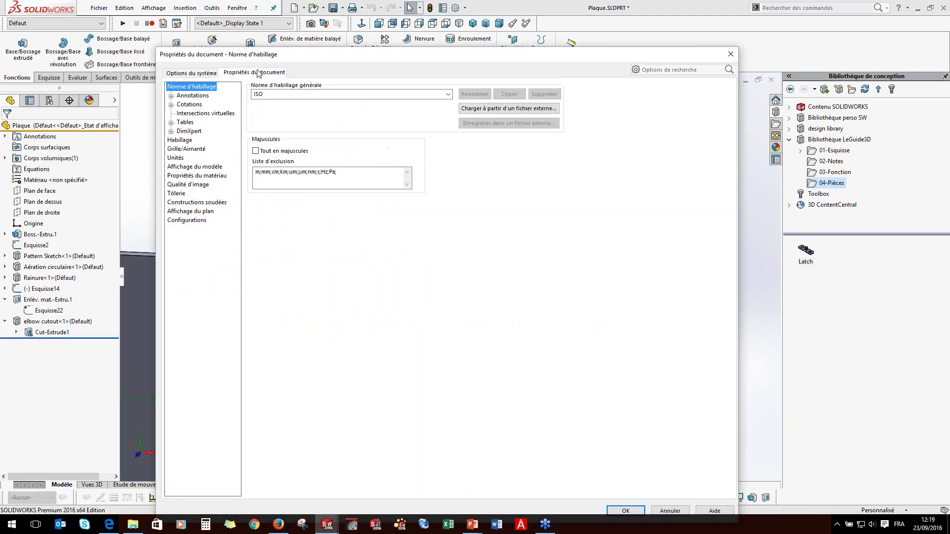
pyautogui.click(175, 158)
pyautogui.click(261, 348)
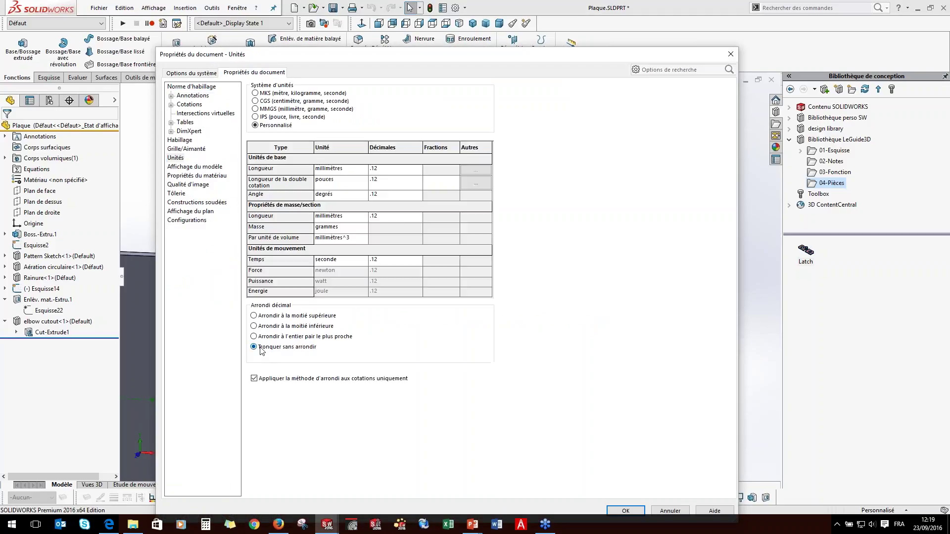
pyautogui.click(387, 217)
pyautogui.click(391, 217)
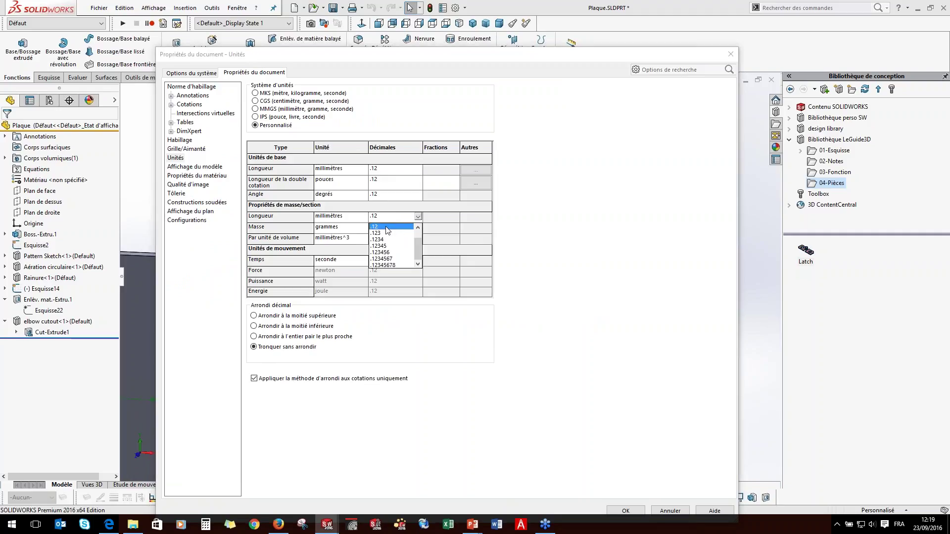
pyautogui.scroll(1, 390, 230)
pyautogui.click(388, 227)
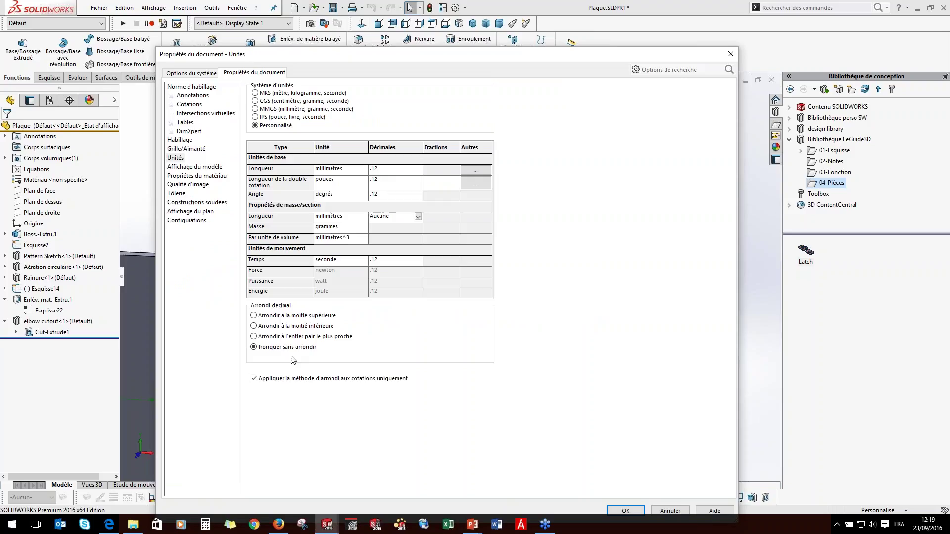
pyautogui.click(626, 512)
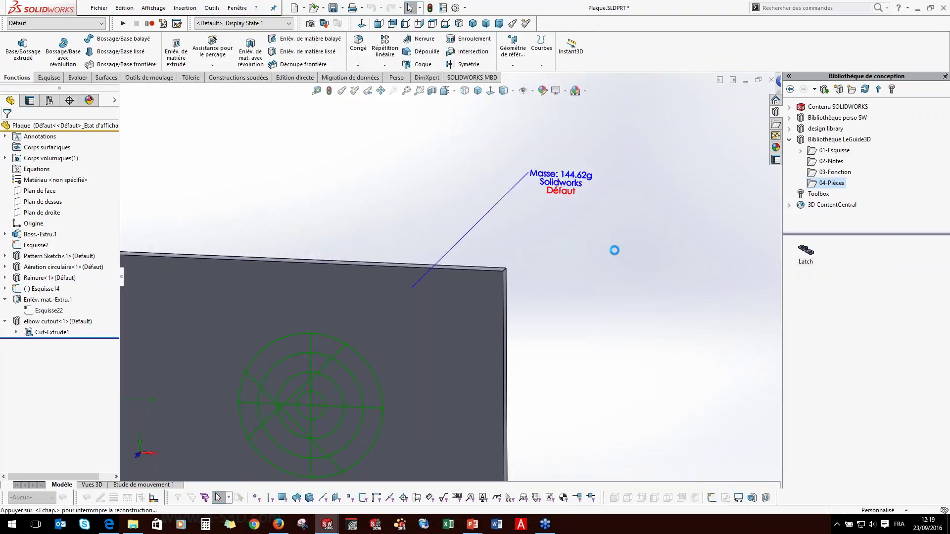
pyautogui.scroll(-5, 587, 168)
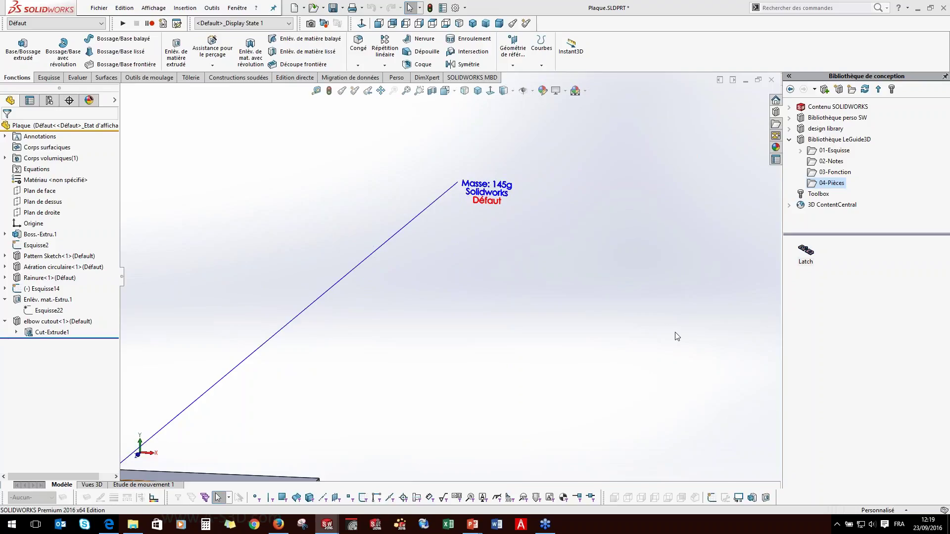
# Check the evaluated mass, volume and surface in Plaque's configuration-specific properties, and view the whole plate with its mass note.
pyautogui.click(443, 8)
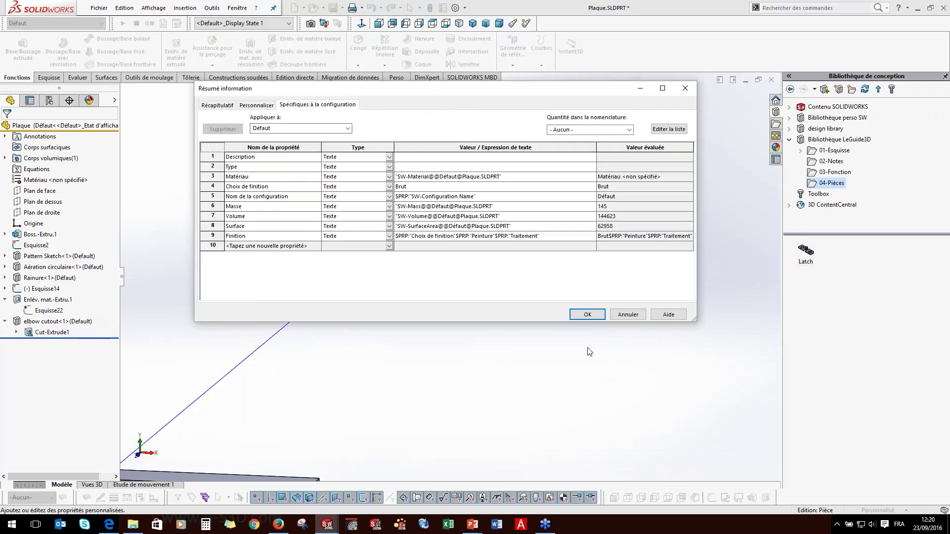
pyautogui.click(588, 316)
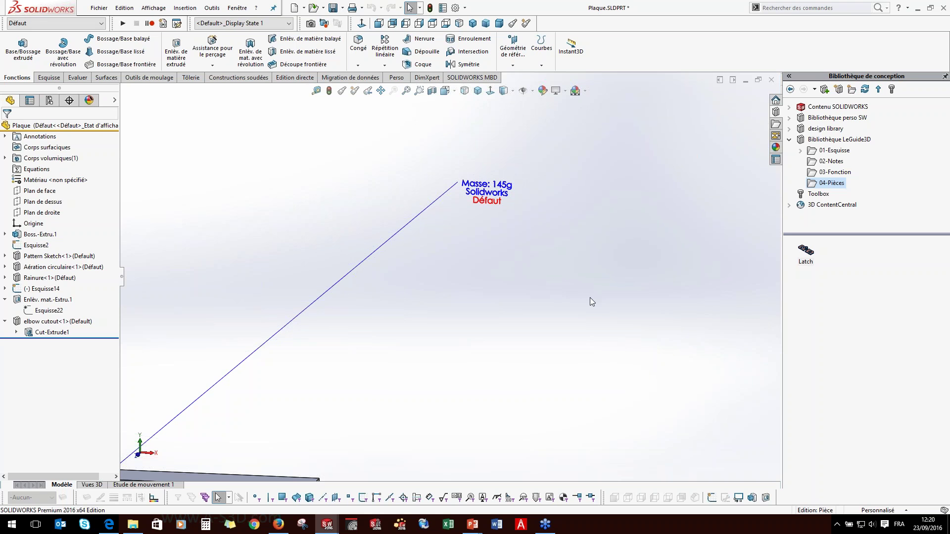
pyautogui.press('super+Tab')
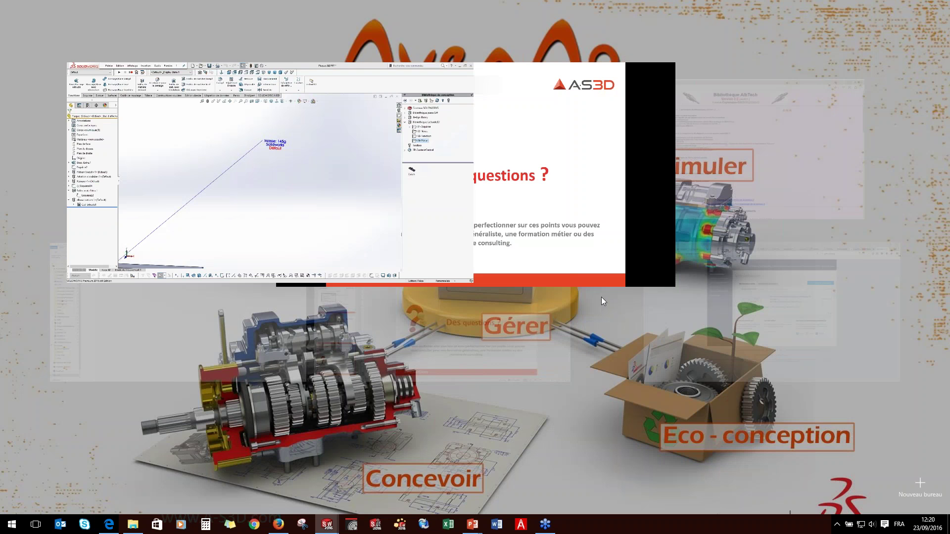
pyautogui.click(150, 173)
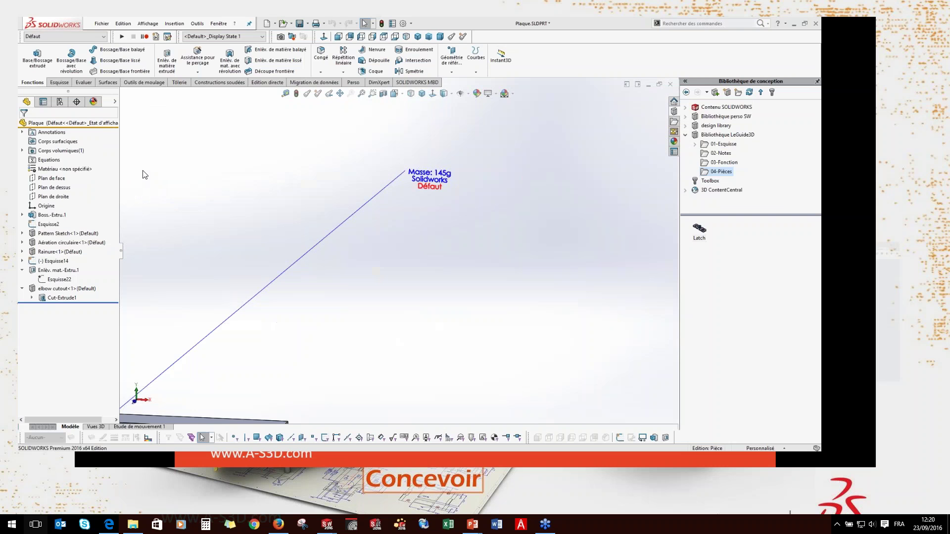
pyautogui.scroll(8, 463, 309)
pyautogui.scroll(5, 483, 309)
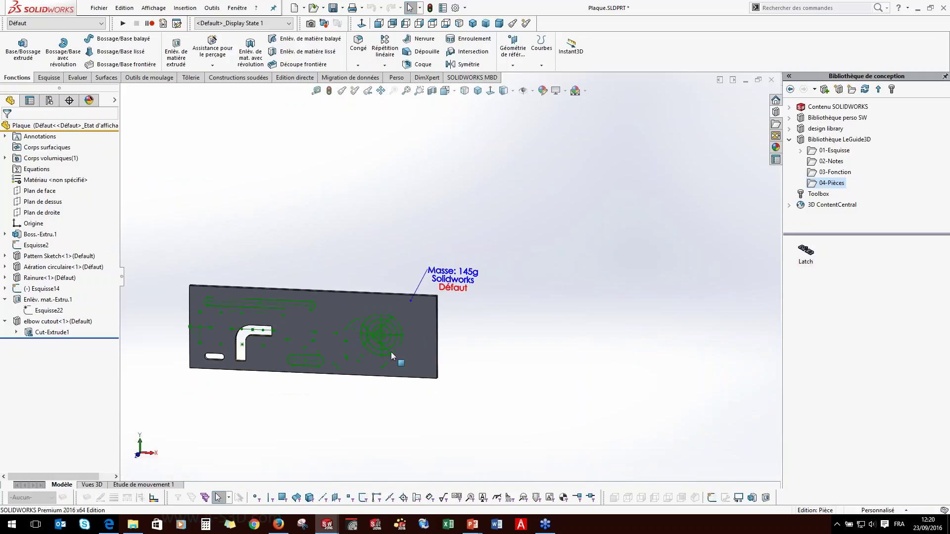
# Switch to the Test assembly and delete the Latch-1 smart component together with its features.
pyautogui.hotkey('ctrl', 'Tab')
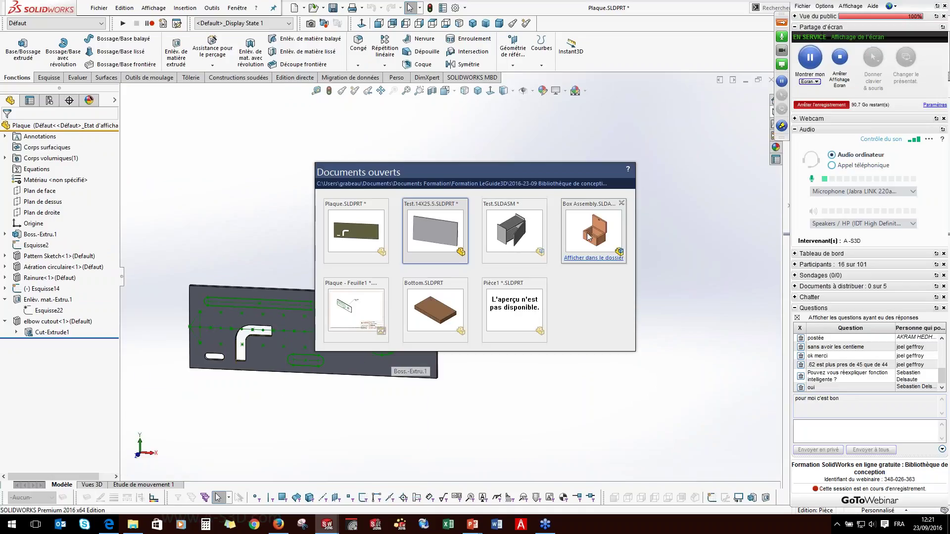
pyautogui.click(512, 236)
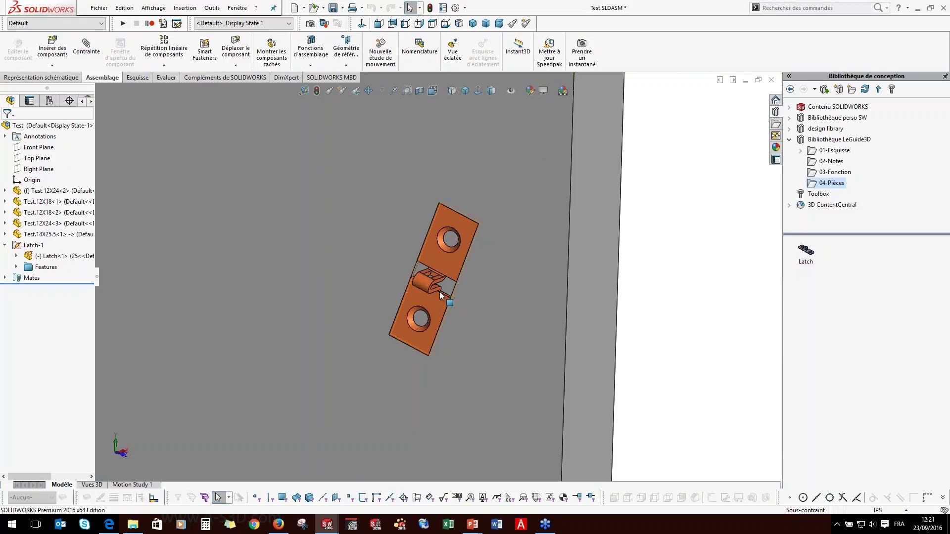
pyautogui.click(24, 249)
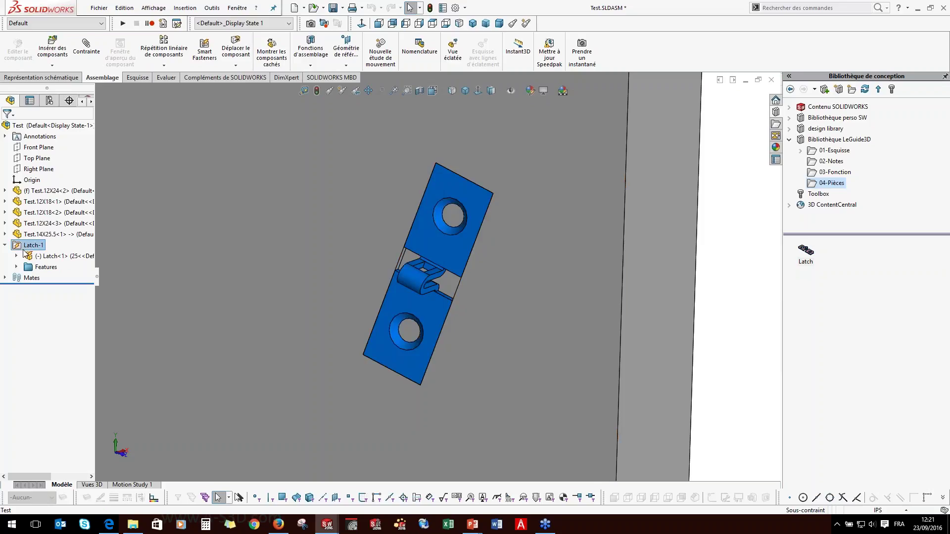
pyautogui.press('Delete')
pyautogui.press('Return')
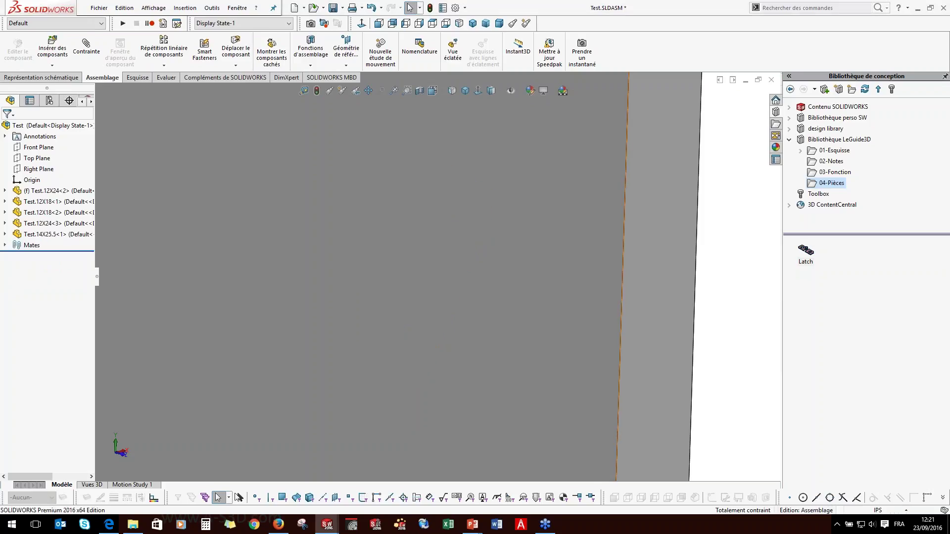
pyautogui.scroll(5, 700, 290)
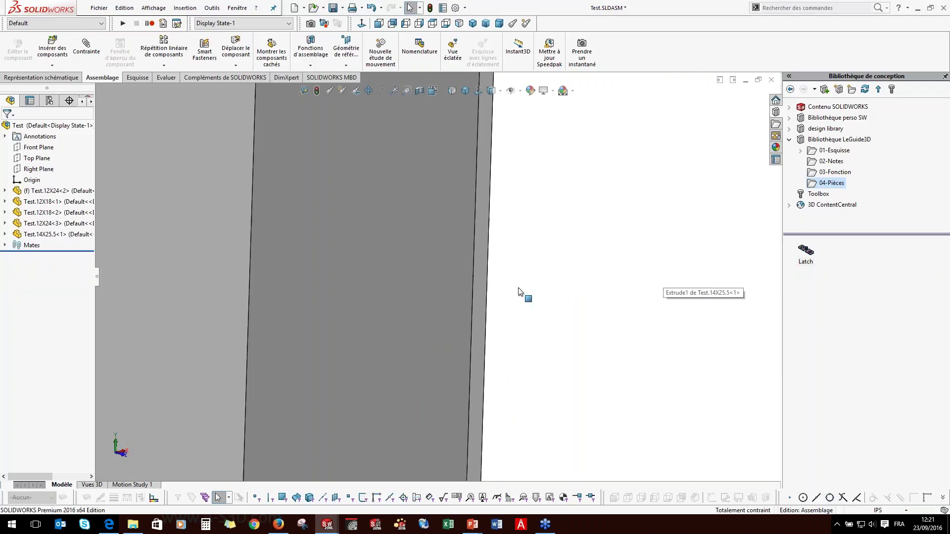
# Switch to Box Assembly and look closely at the latch recessed in the open cover.
pyautogui.moveTo(461, 292); pyautogui.dragTo(463, 293)
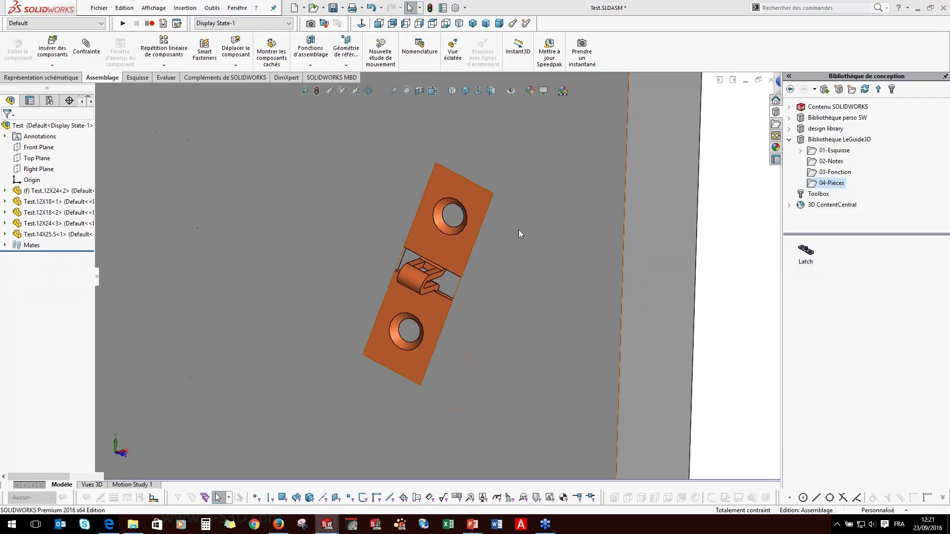
pyautogui.click(391, 278)
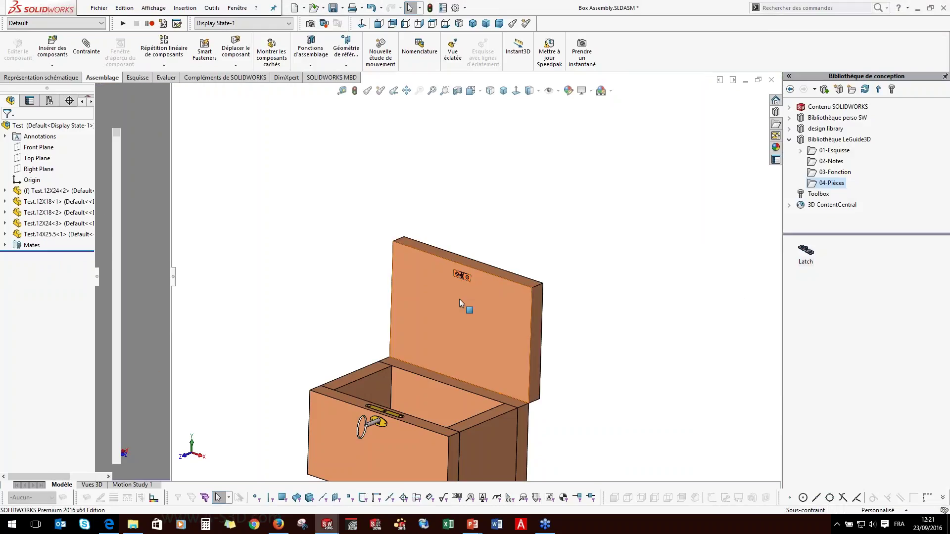
pyautogui.scroll(-8, 462, 275)
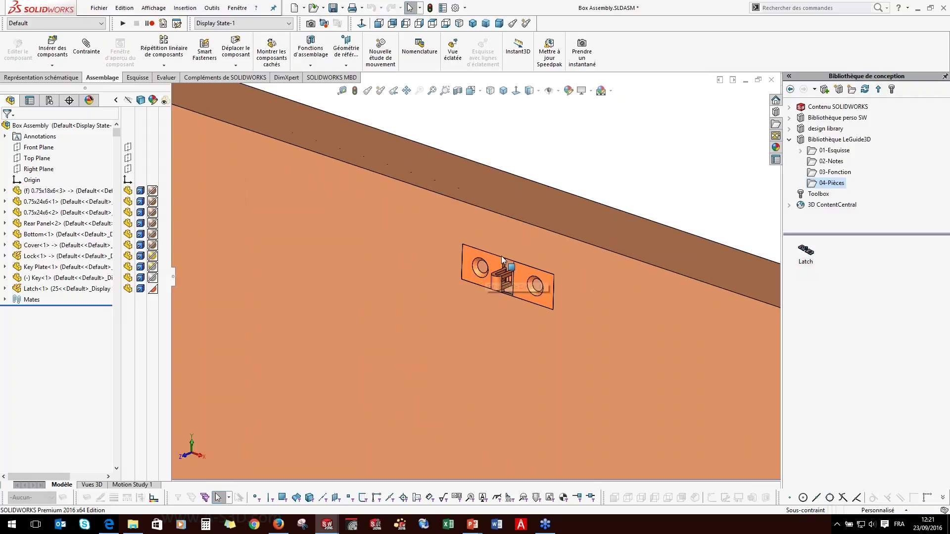
pyautogui.scroll(-5, 509, 269)
# Open Sketch2 of the Cover's Cut-Extrude1 in the assembly to examine the latch recess, and return to assembly editing.
pyautogui.click(491, 244)
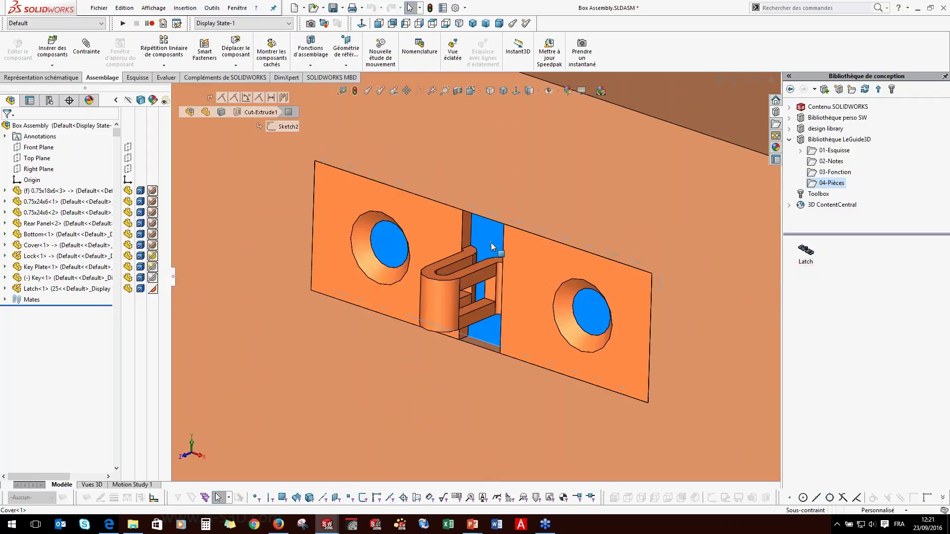
pyautogui.click(5, 245)
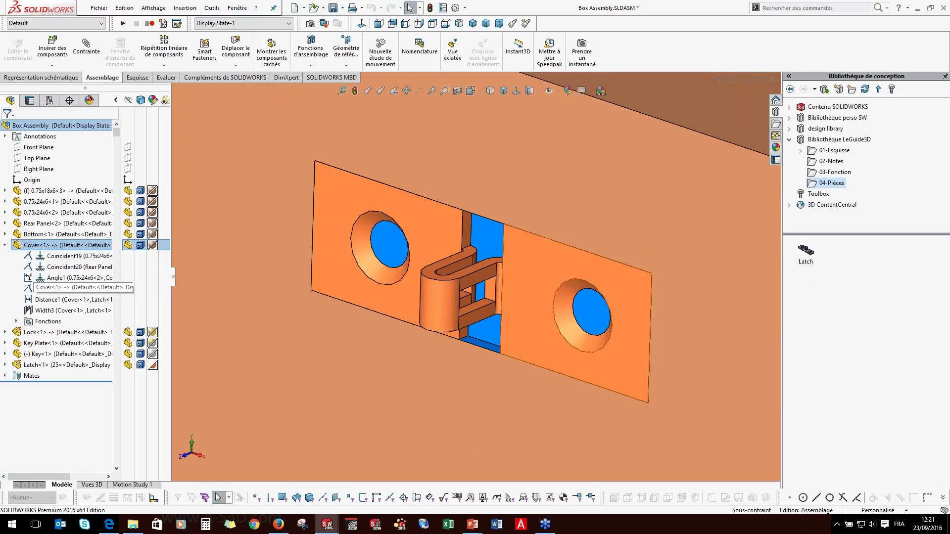
pyautogui.click(467, 247)
pyautogui.moveTo(467, 248); pyautogui.dragTo(421, 323)
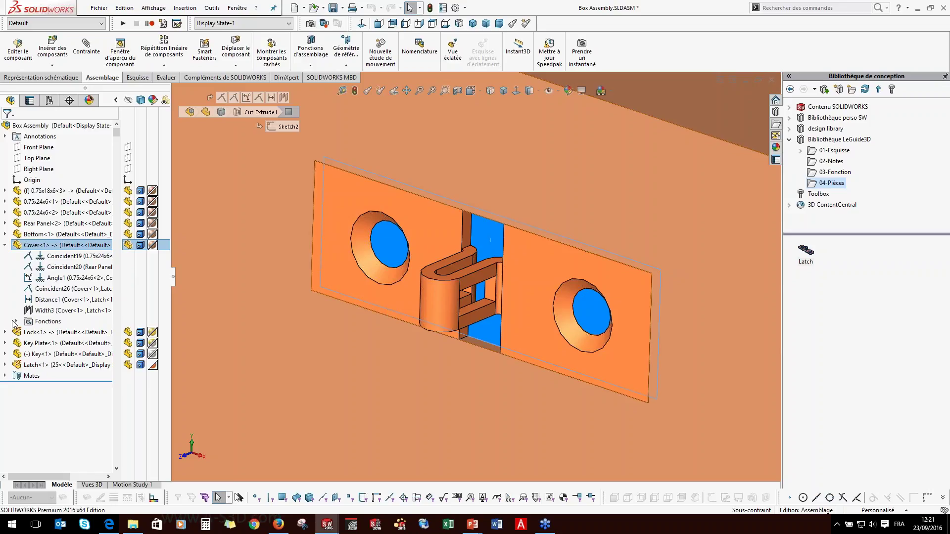
pyautogui.click(16, 321)
pyautogui.click(27, 430)
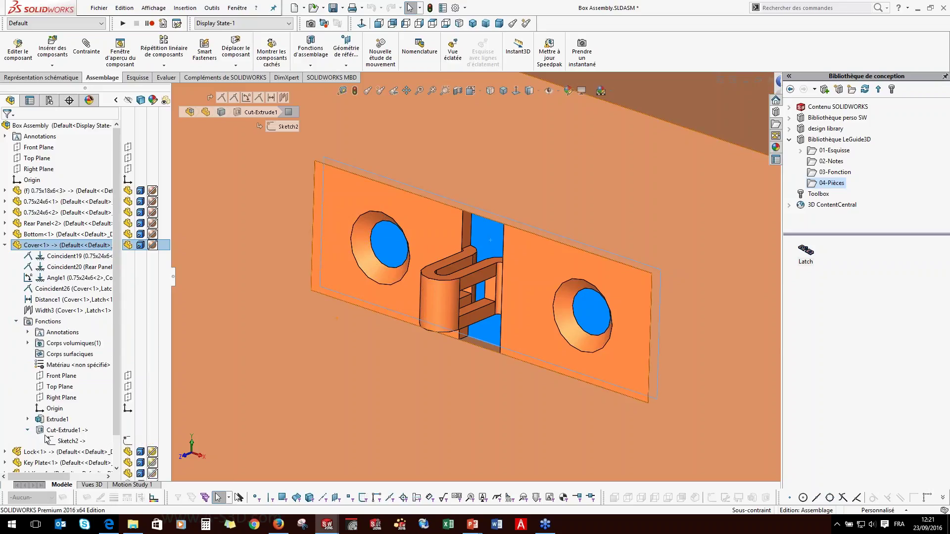
pyautogui.click(64, 441)
pyautogui.click(63, 418)
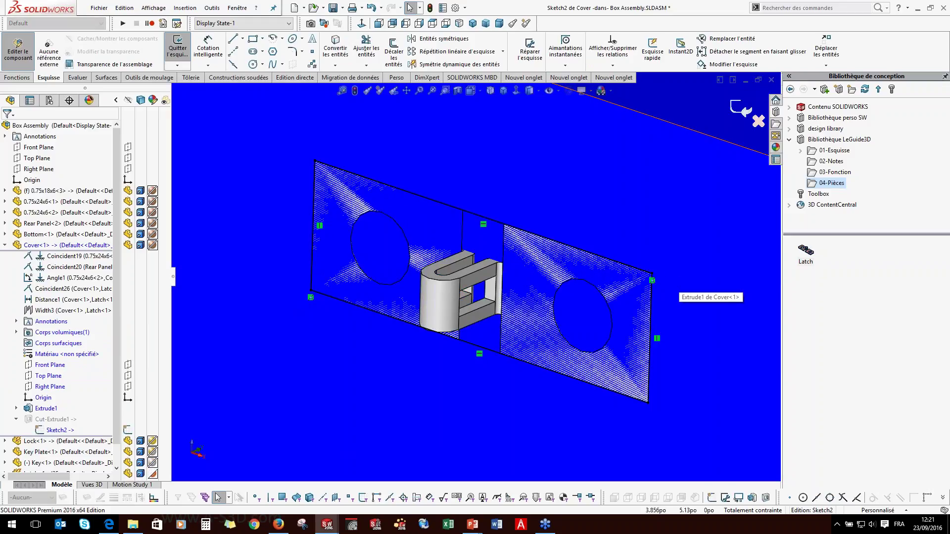
pyautogui.click(742, 110)
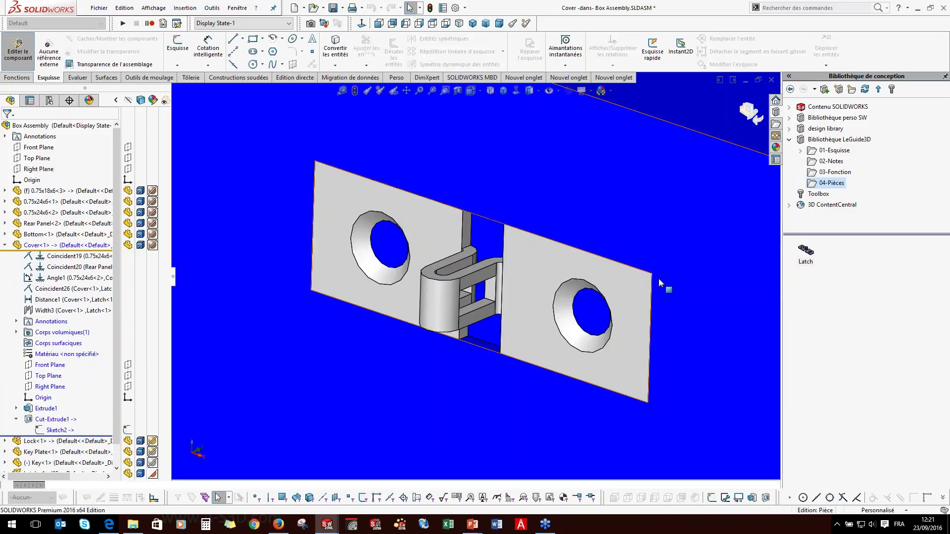
pyautogui.click(751, 112)
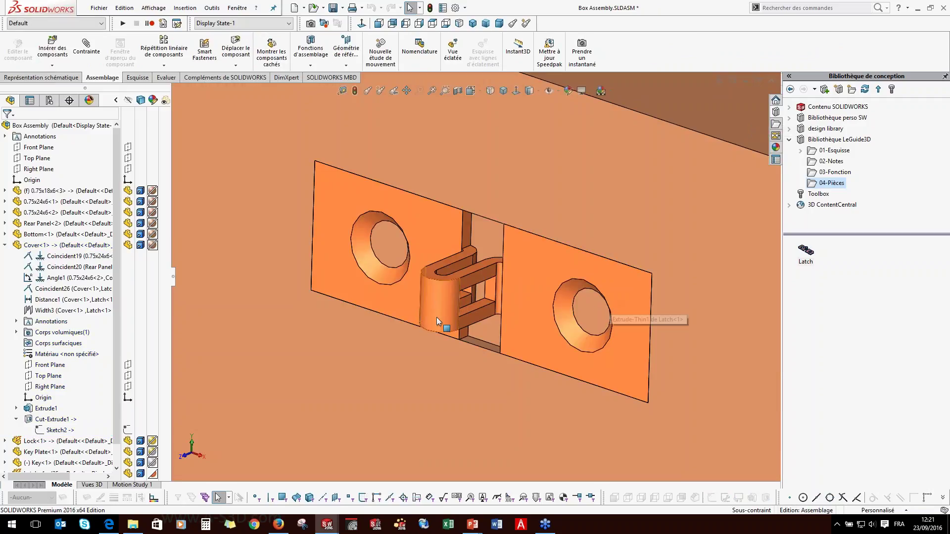
# Enter in-context editing of the Cover part around the latch and return to the assembly.
pyautogui.scroll(5, 544, 204)
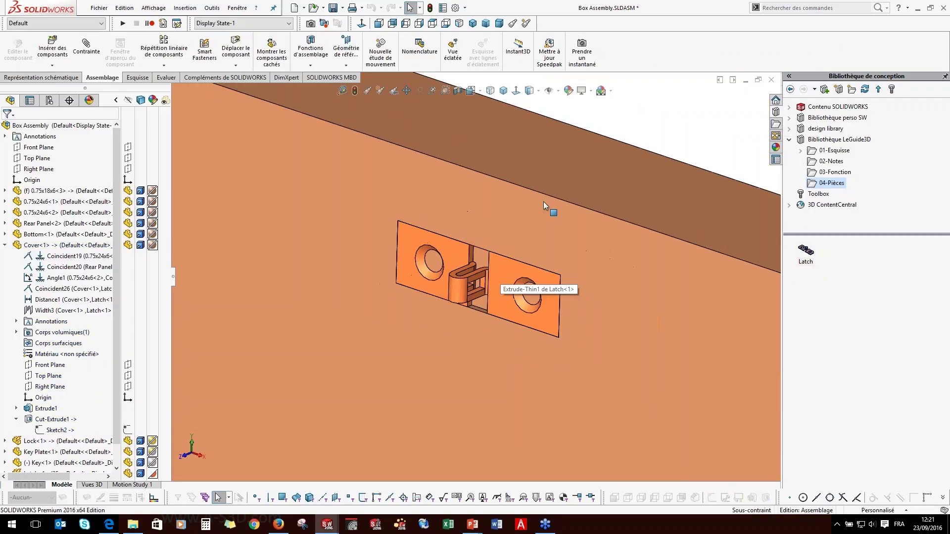
pyautogui.click(468, 206)
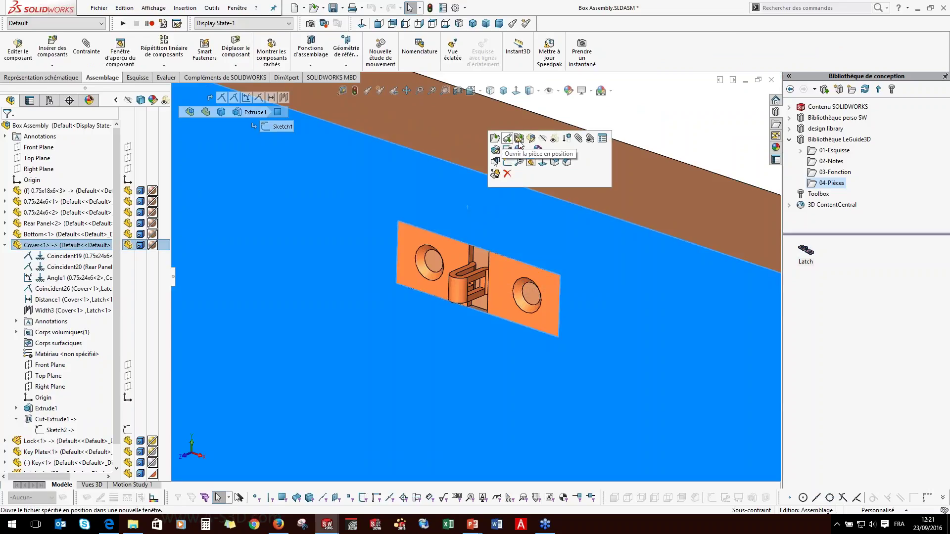
pyautogui.click(527, 141)
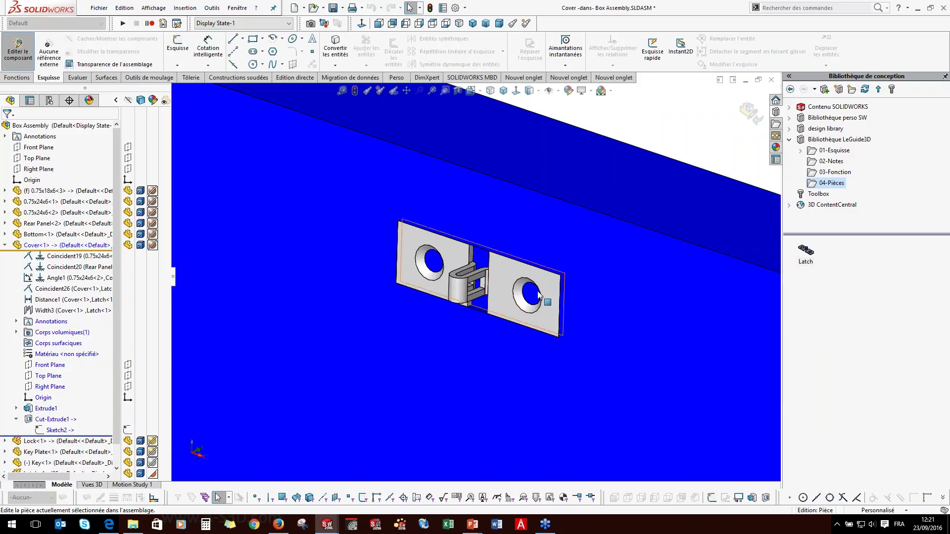
pyautogui.click(747, 111)
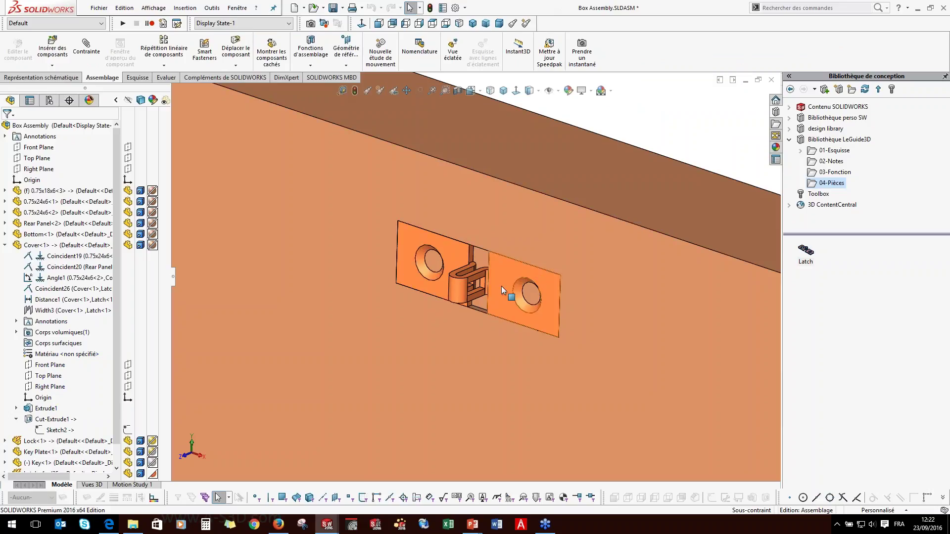
# Examine the latch's countersunk holes against the Cover and collapse the Cover's feature list.
pyautogui.click(426, 255)
pyautogui.click(524, 305)
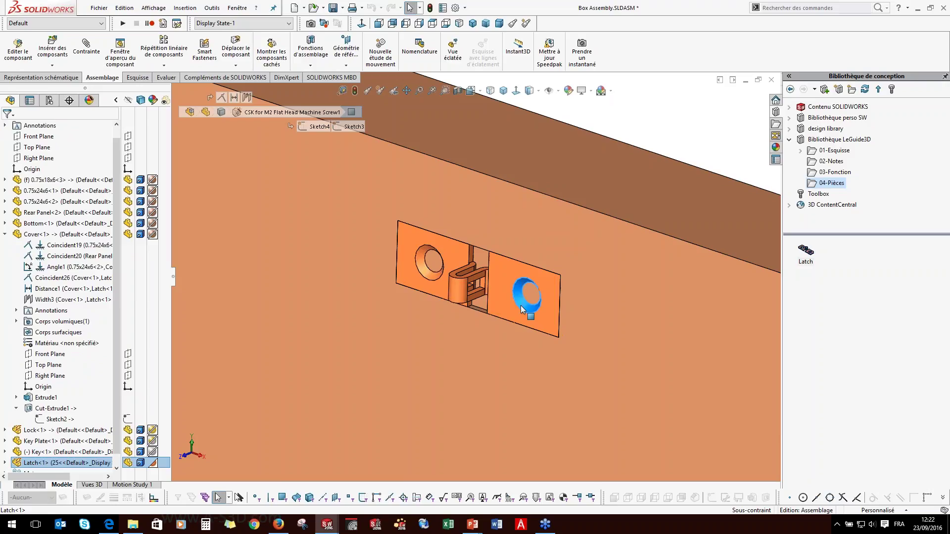
pyautogui.click(656, 140)
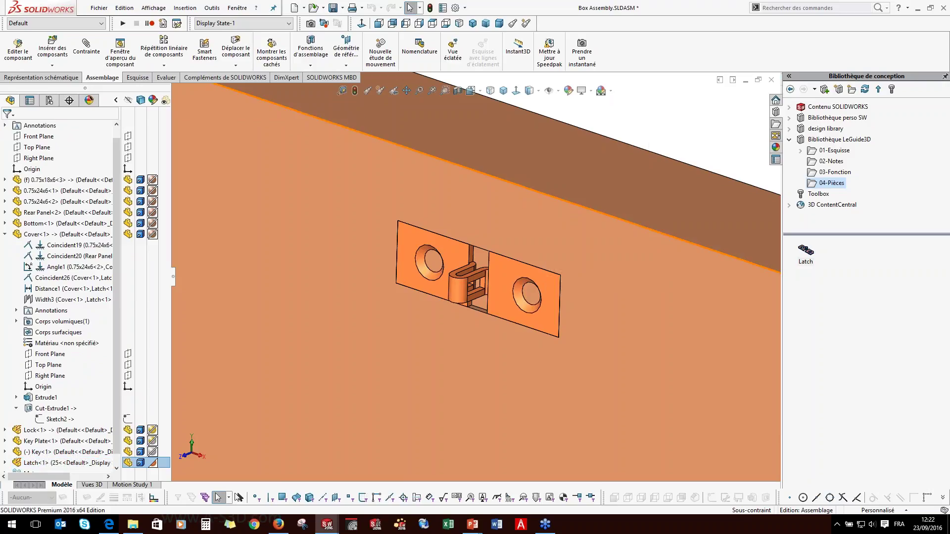
pyautogui.click(5, 235)
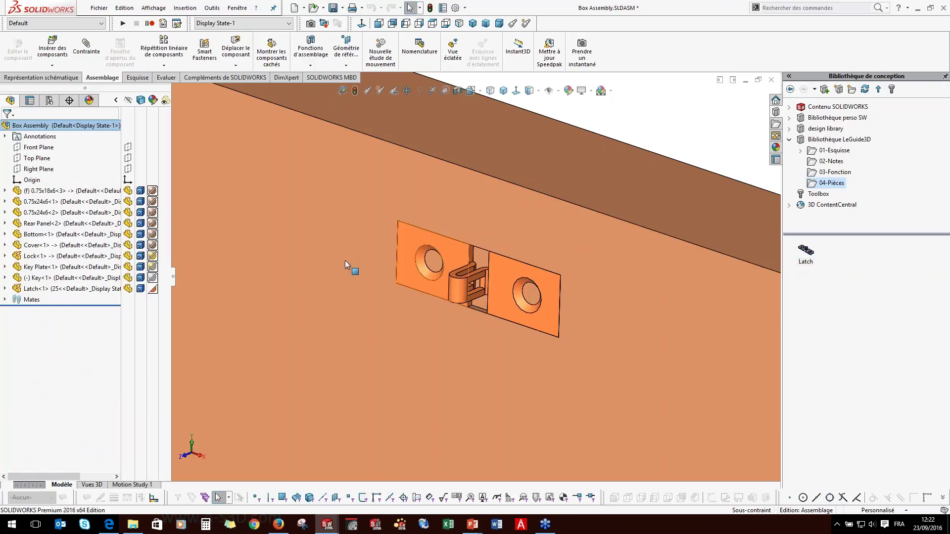
# Open the Latch part, delete its Fonction intelligente, and close it while rebuilding Box Assembly.
pyautogui.scroll(3, 345, 267)
pyautogui.click(512, 279)
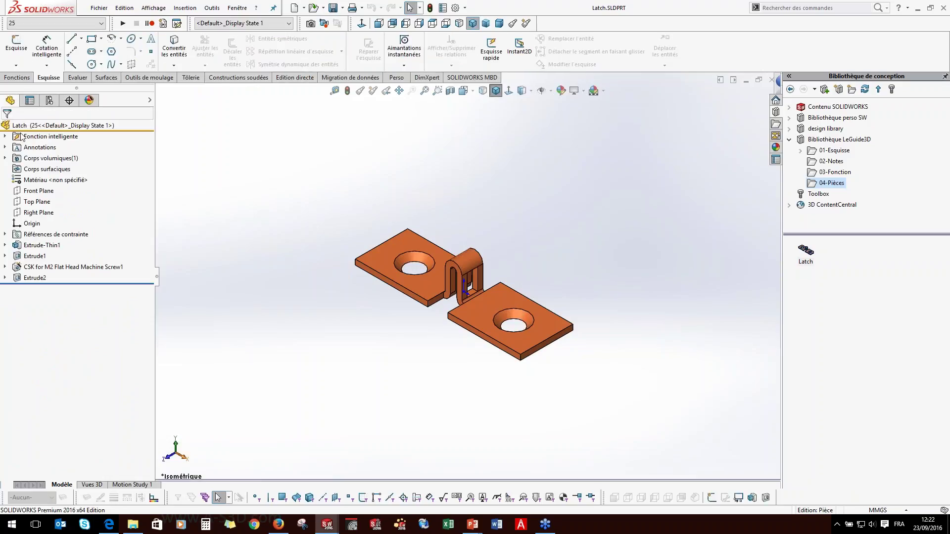
pyautogui.click(26, 138)
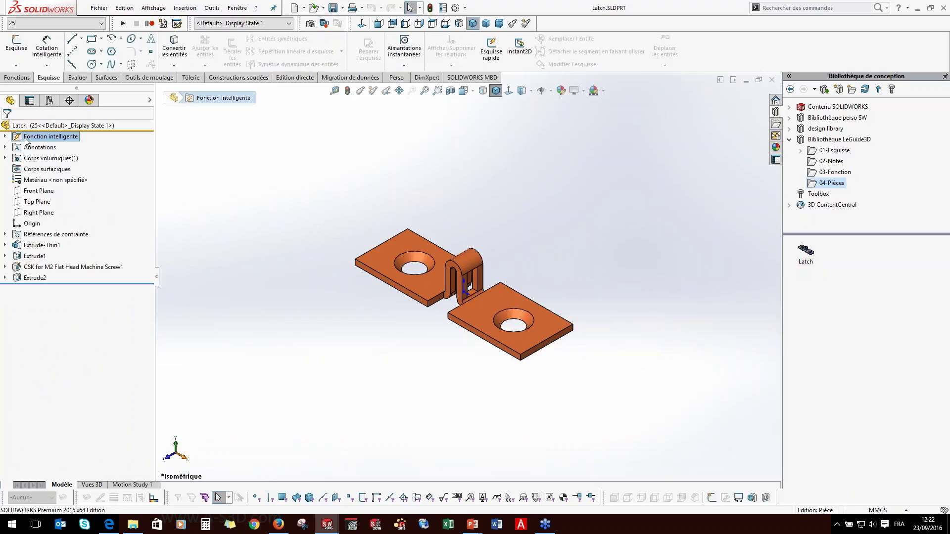
pyautogui.press('F2')
pyautogui.press('BackSpace')
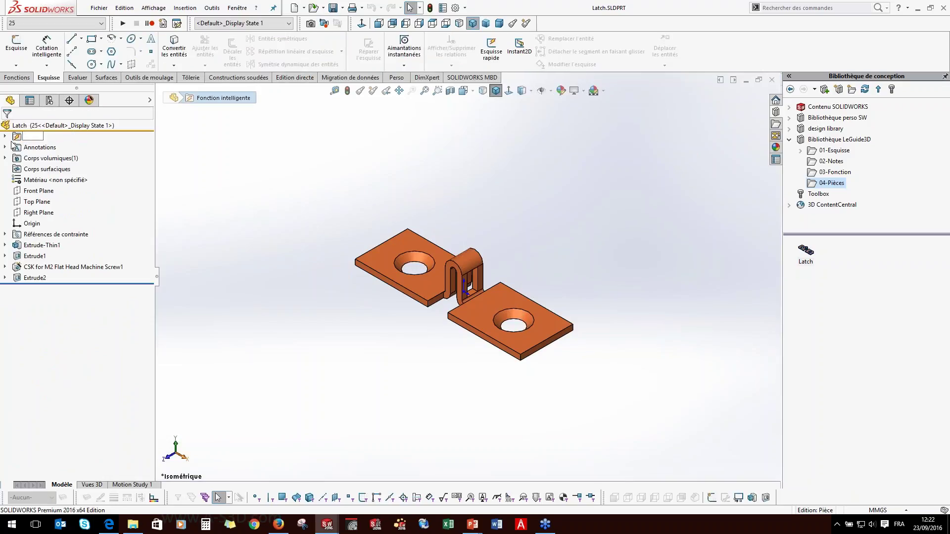
pyautogui.press('Escape')
pyautogui.press('Delete')
pyautogui.press('Return')
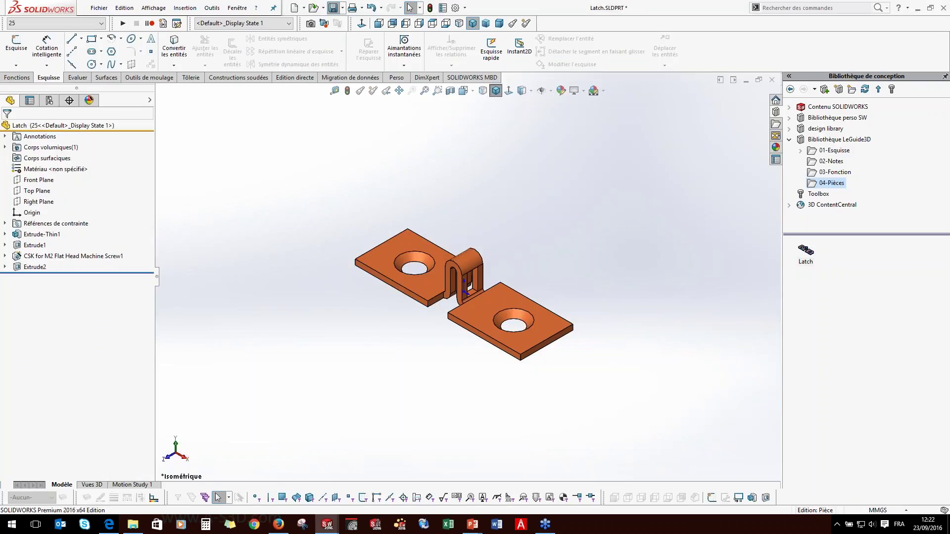
pyautogui.click(772, 81)
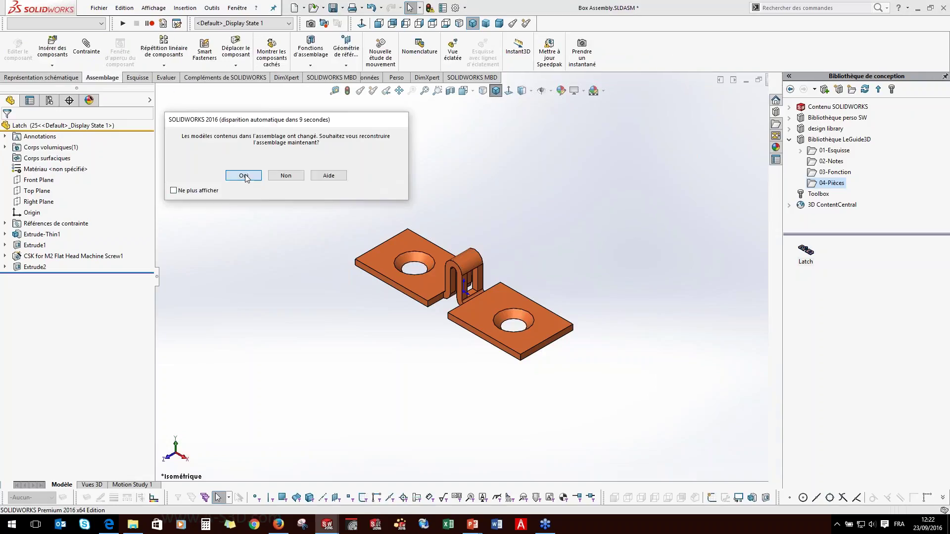
pyautogui.click(244, 176)
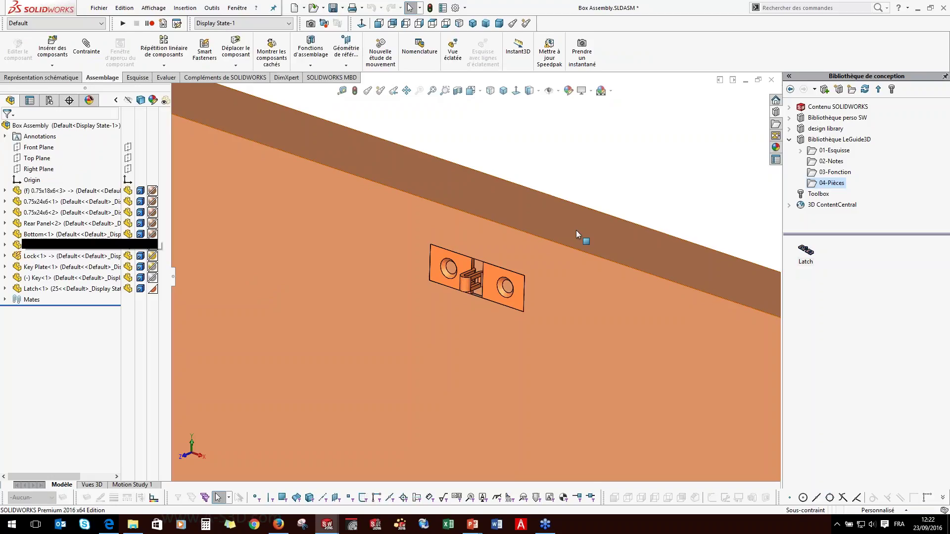
# Make the latch a smart component with the Cover's Cut-Extrude1 as its associated feature, and save Box Assembly with the Latch part.
pyautogui.click(212, 8)
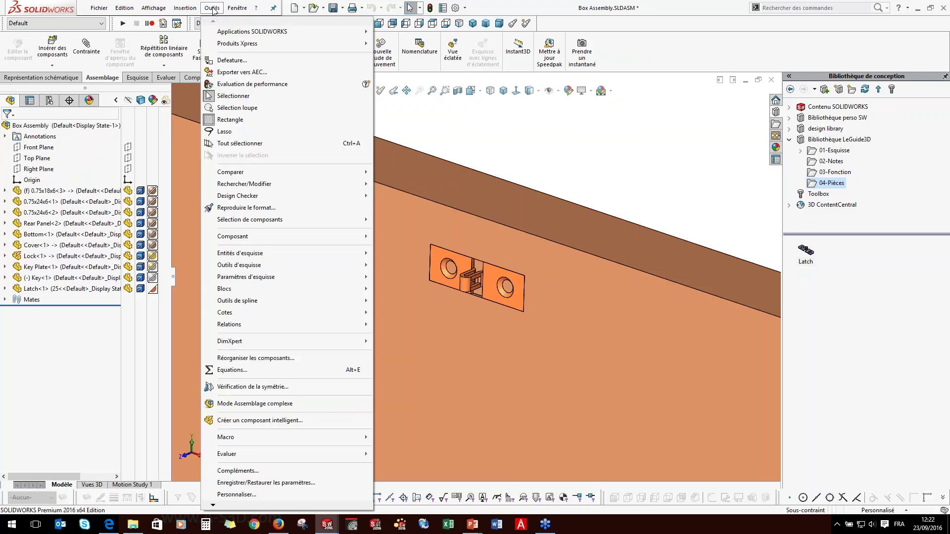
pyautogui.click(230, 422)
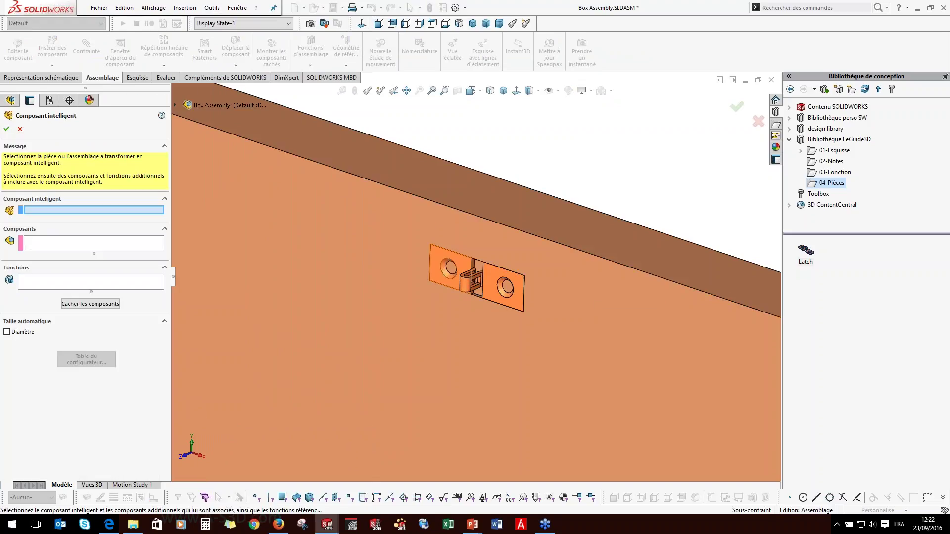
pyautogui.scroll(-4, 492, 305)
pyautogui.click(414, 214)
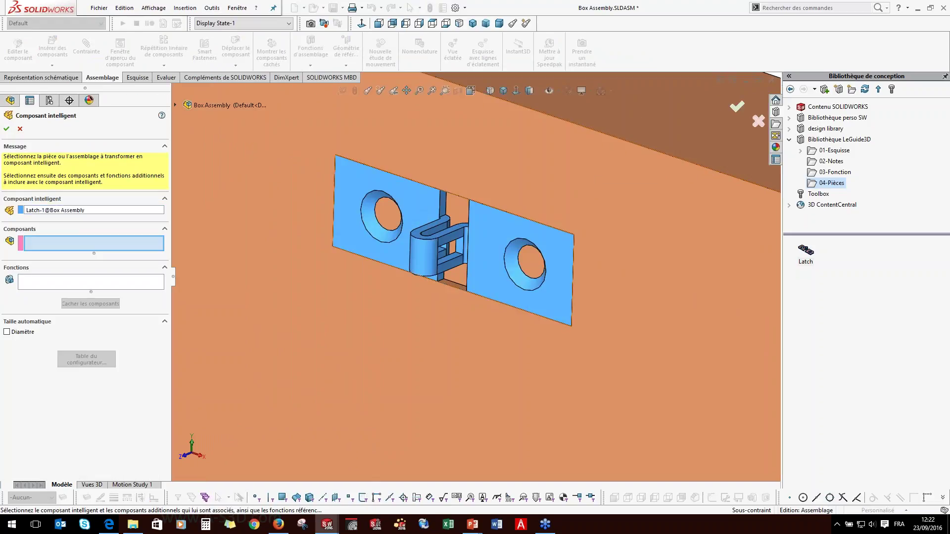
pyautogui.click(38, 280)
pyautogui.click(347, 254)
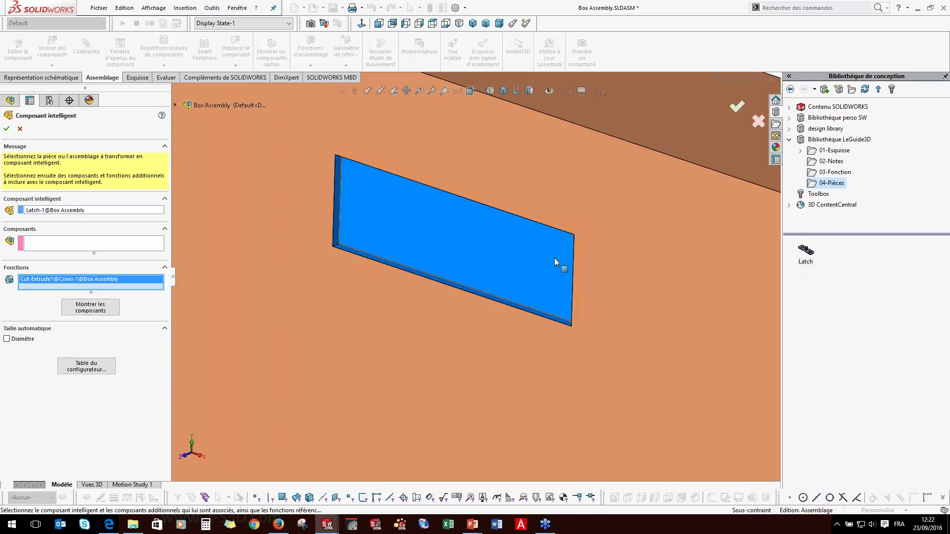
pyautogui.click(736, 107)
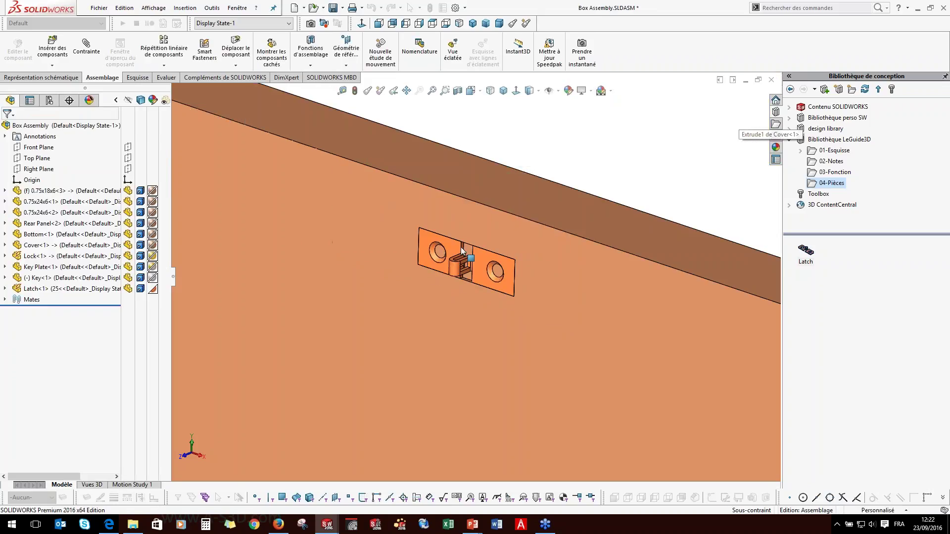
pyautogui.click(333, 8)
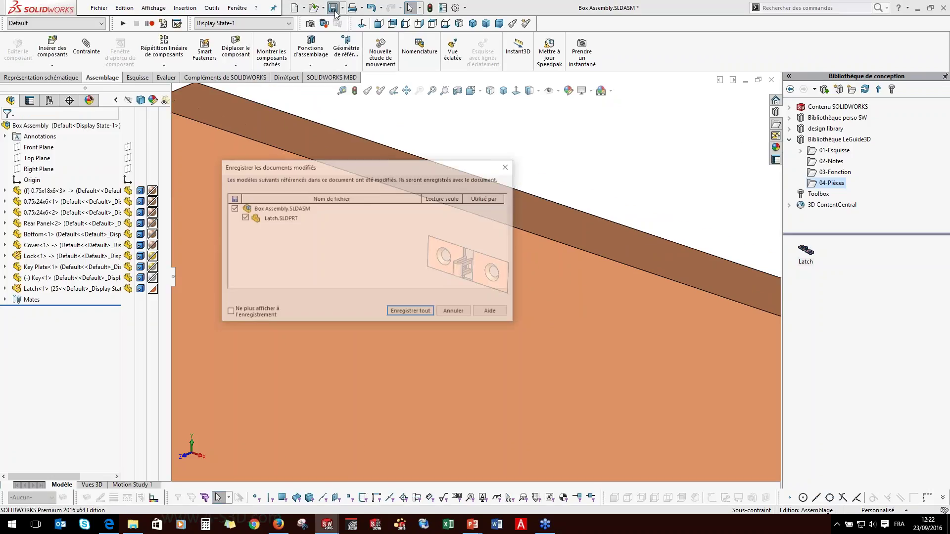
pyautogui.click(416, 314)
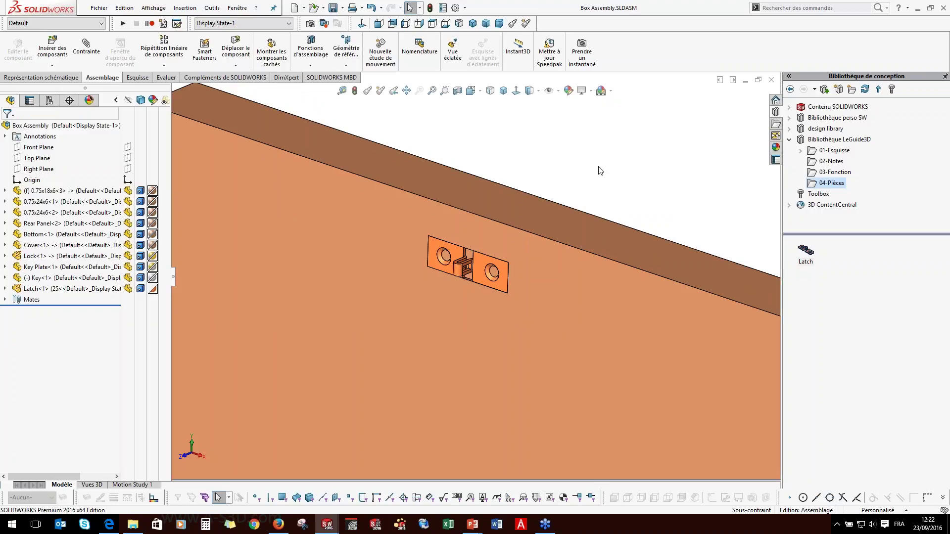
# Switch to the Test assembly around its outer side panel.
pyautogui.hotkey('ctrl', 'Tab')
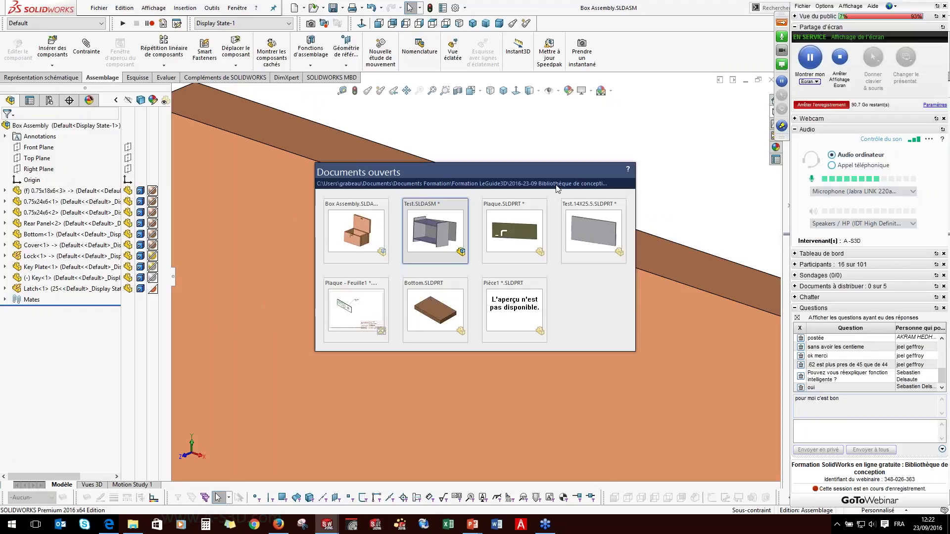
pyautogui.click(435, 243)
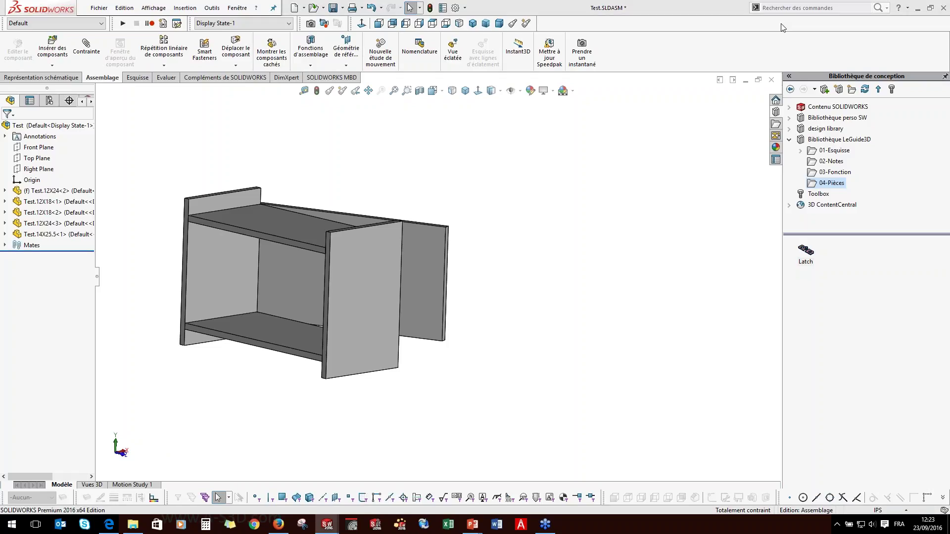
pyautogui.scroll(-5, 379, 267)
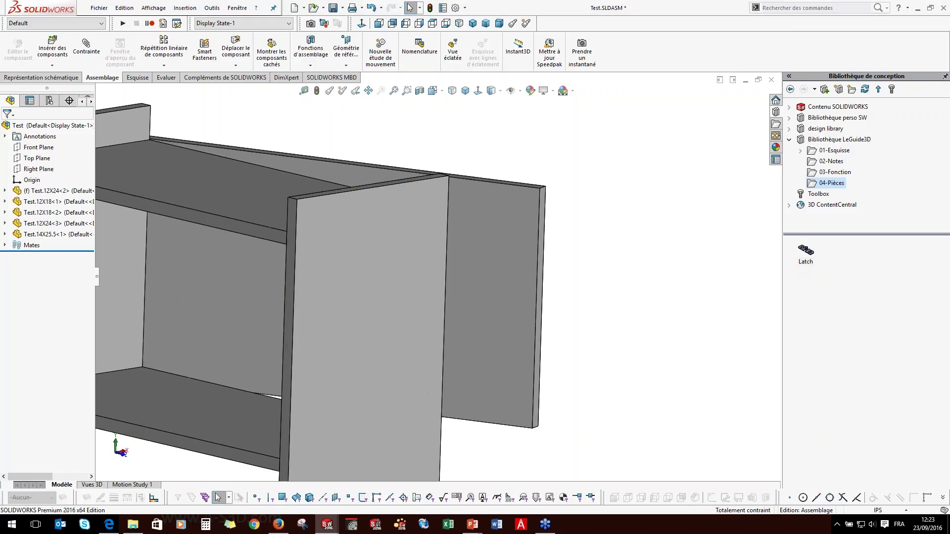
# Open the library's Latch part, examine its mate reference, Fonction intelligente and configurations, and close it while keeping Test open.
pyautogui.click(806, 252)
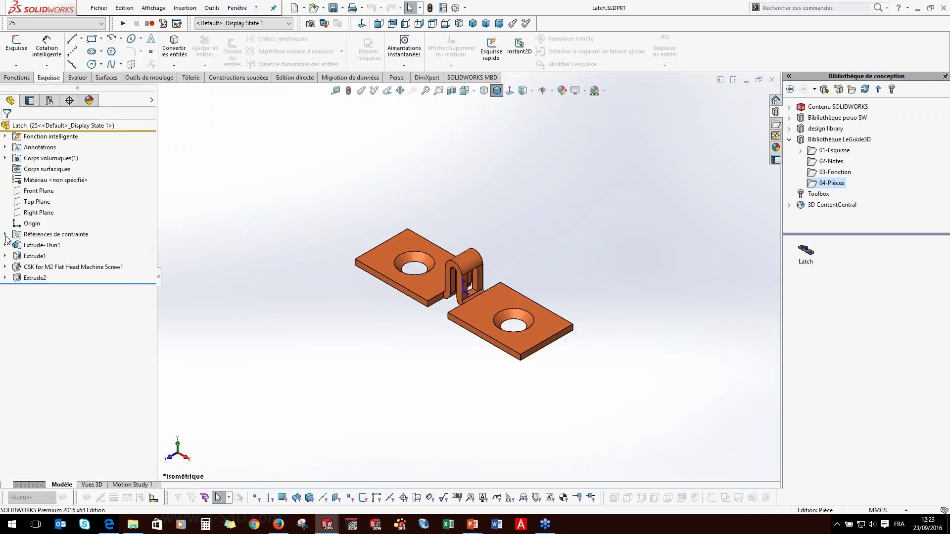
pyautogui.click(5, 234)
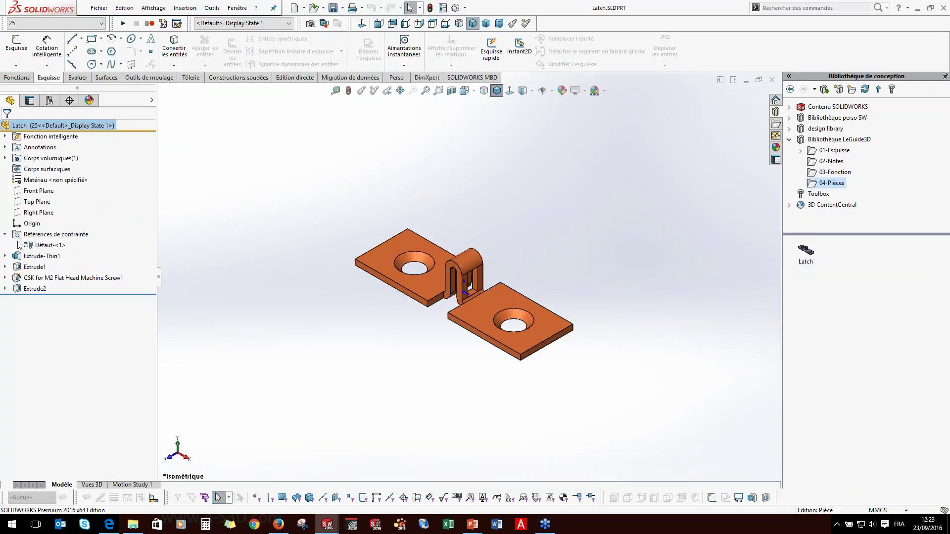
pyautogui.click(6, 137)
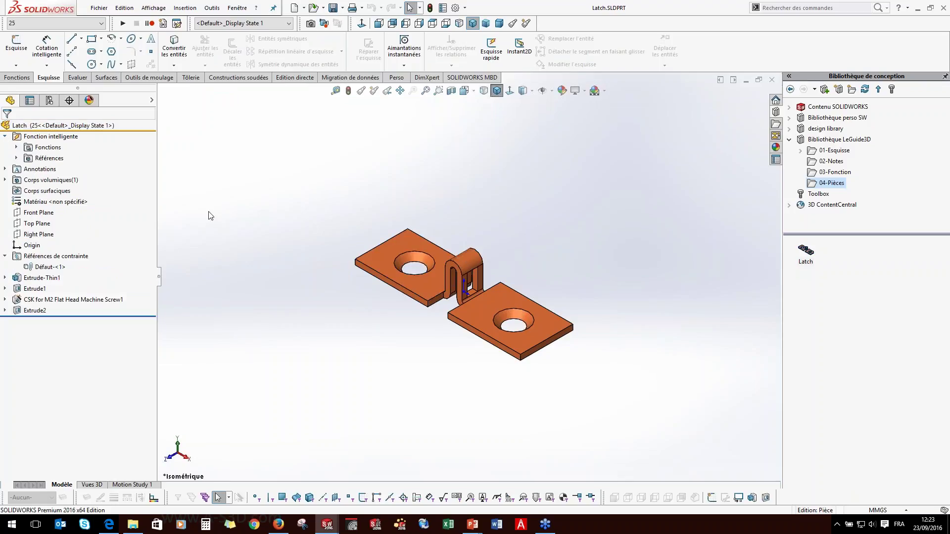
pyautogui.click(49, 101)
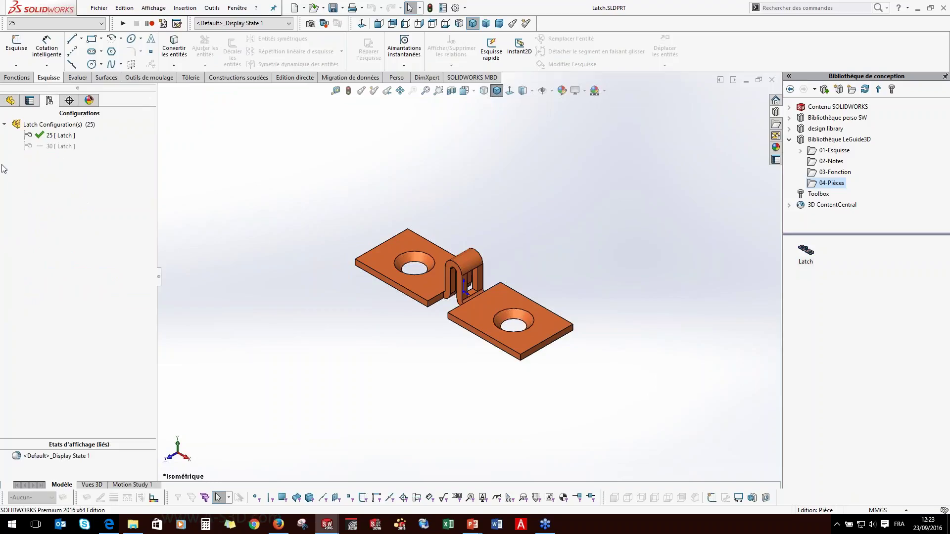
pyautogui.click(11, 101)
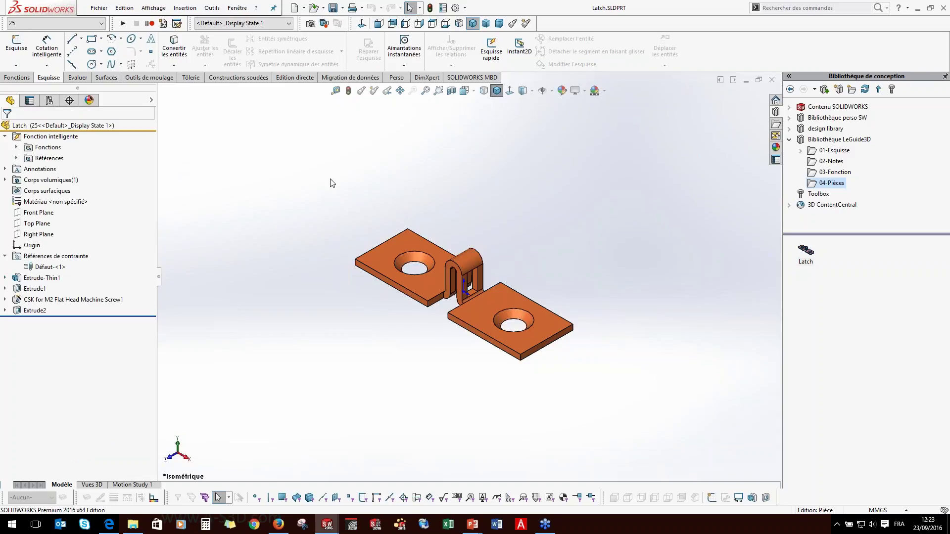
pyautogui.click(776, 81)
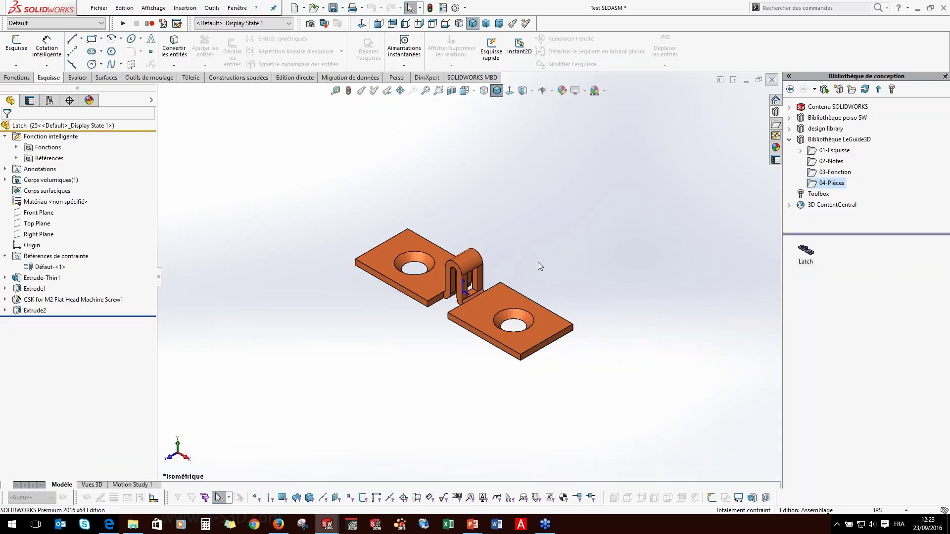
pyautogui.click(772, 80)
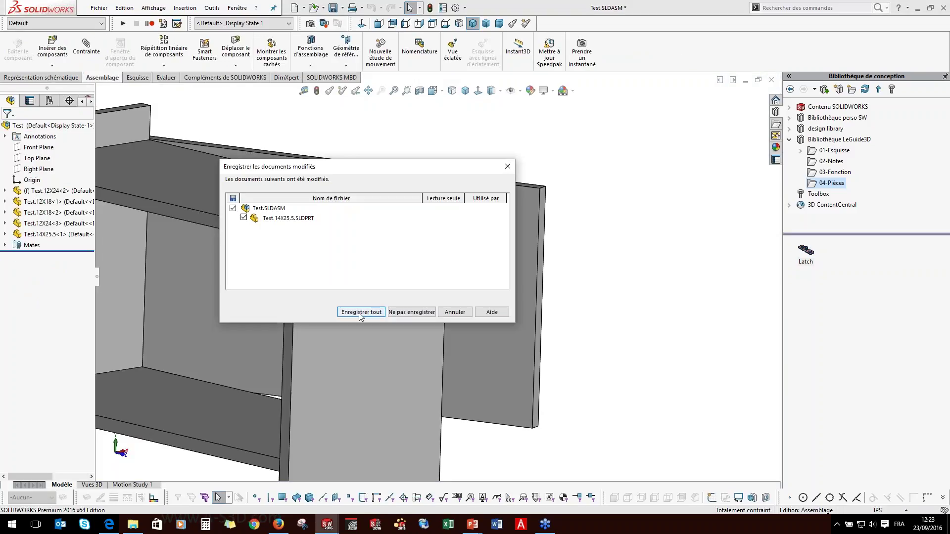
pyautogui.click(459, 314)
# Insert the library Latch in configuration 25 on the face of the Test.14X25.5 panel with a coincident mate.
pyautogui.scroll(-3, 496, 253)
pyautogui.moveTo(805, 250); pyautogui.dragTo(532, 325)
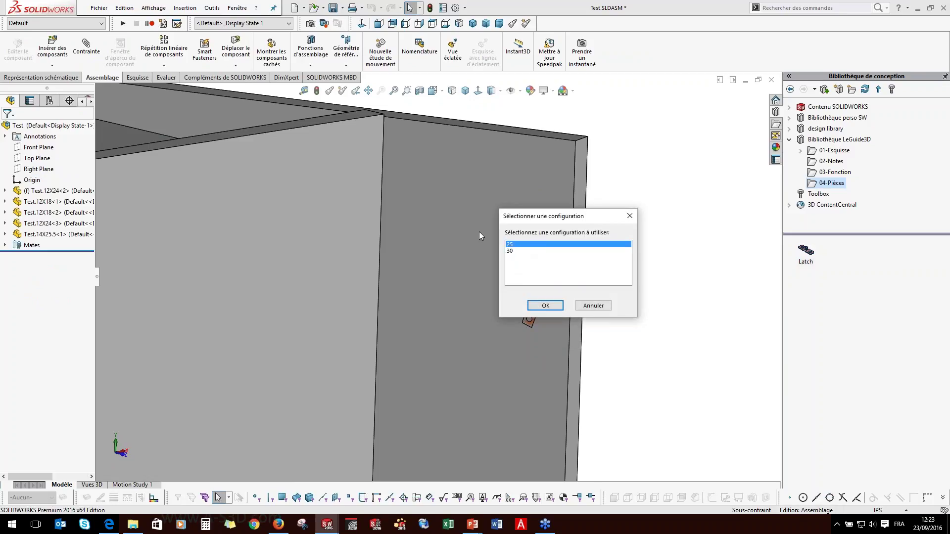
pyautogui.click(545, 306)
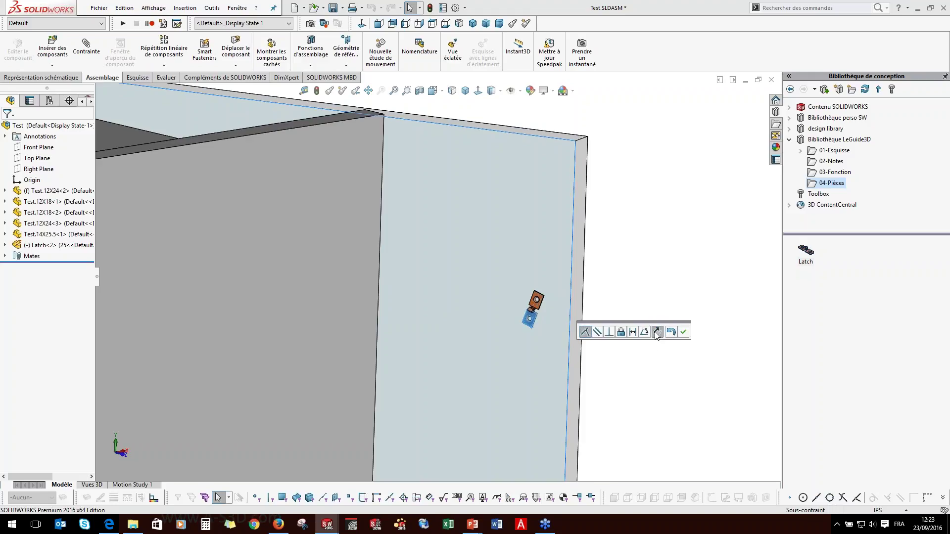
pyautogui.click(657, 332)
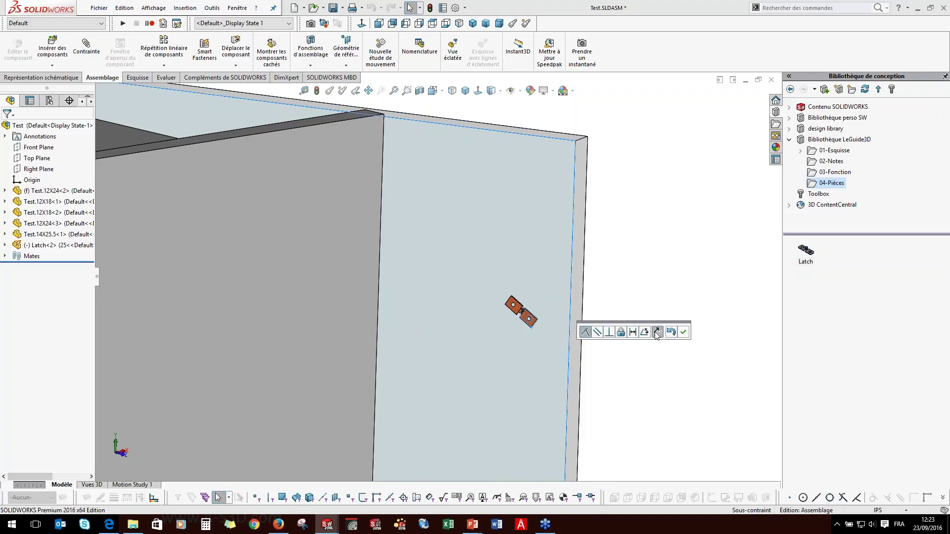
pyautogui.click(683, 332)
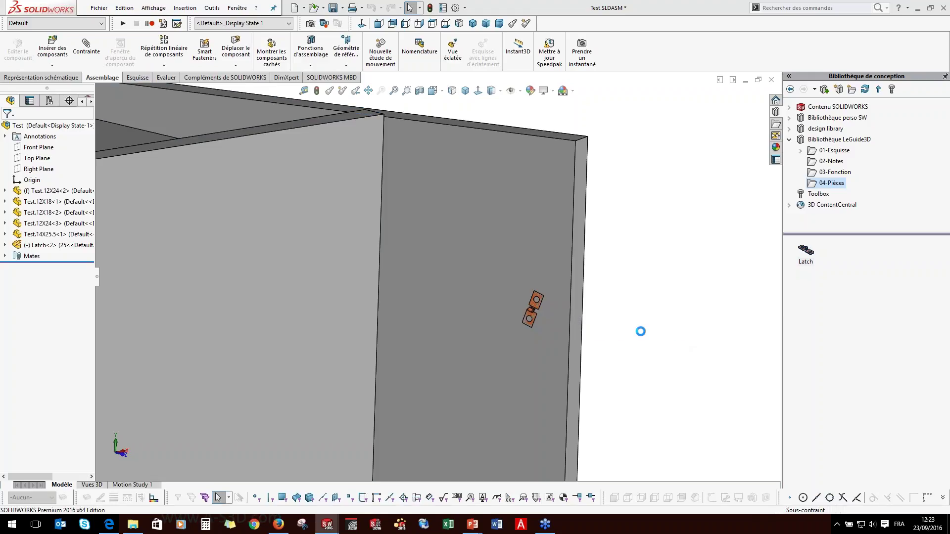
# Insert the Latch's smart features, using the Test.14X25.5 panel face as the reference for its cut.
pyautogui.click(6, 130)
pyautogui.scroll(-5, 530, 307)
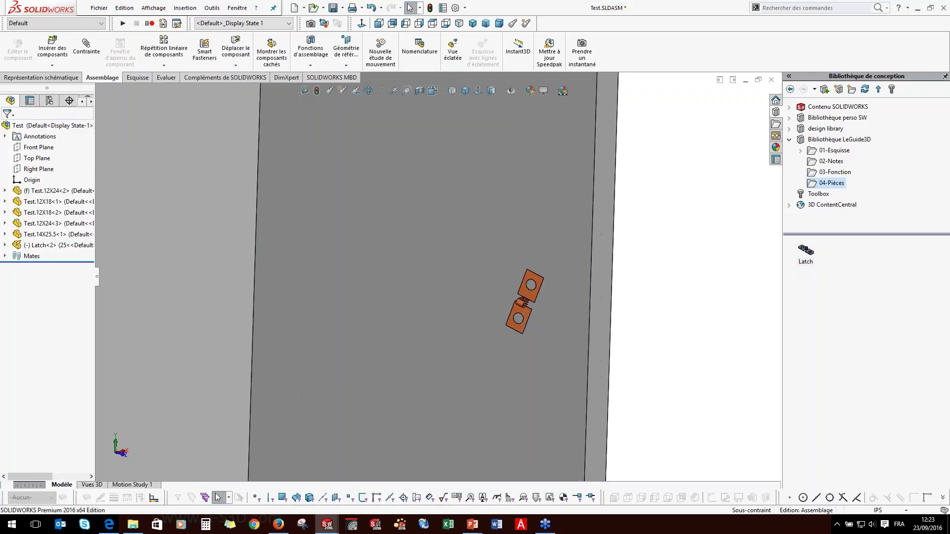
pyautogui.click(26, 247)
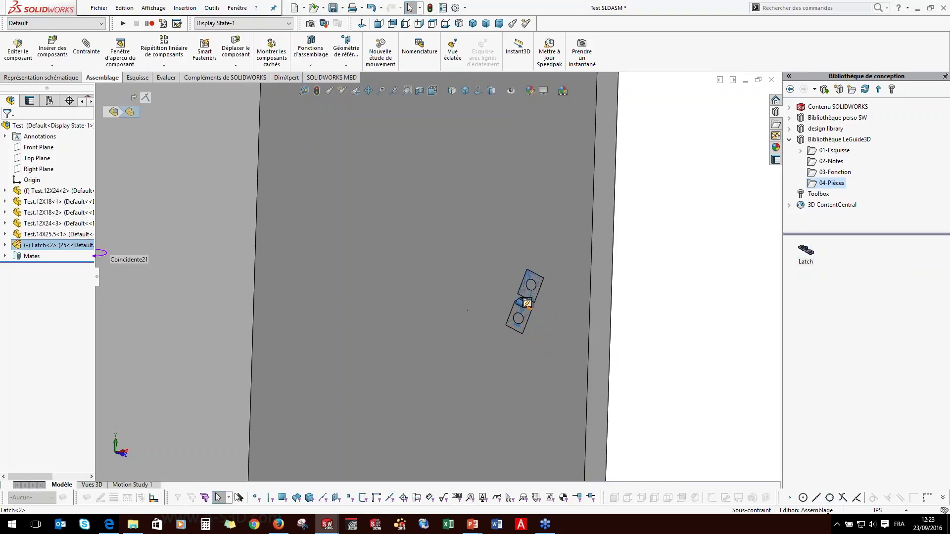
pyautogui.click(527, 304)
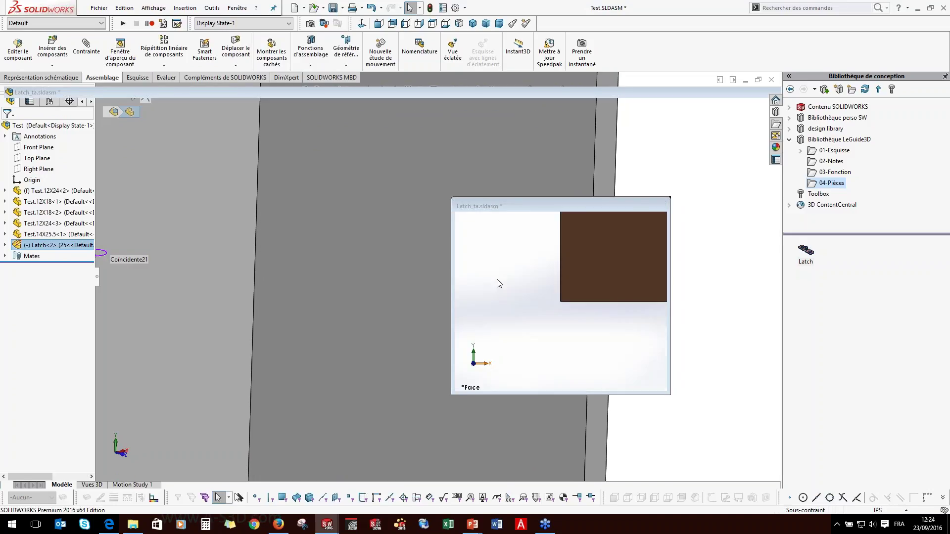
pyautogui.click(505, 122)
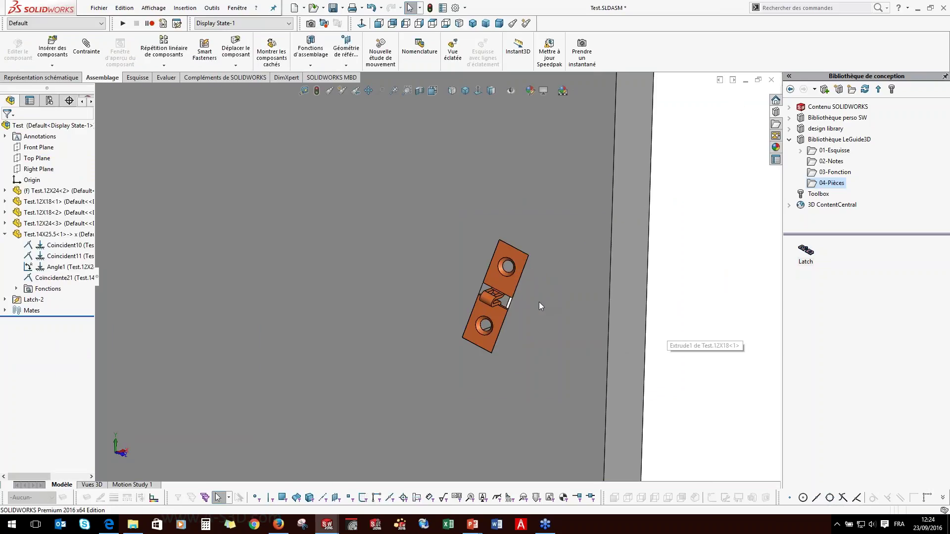
# Mate the latch's short clip edge parallel to the narrow side face of the Test.14X25.5 panel.
pyautogui.click(443, 274)
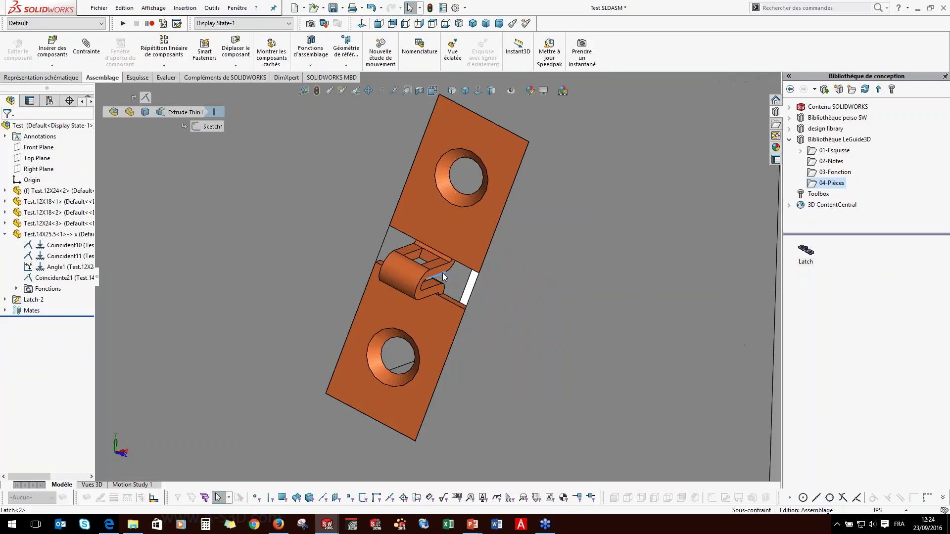
pyautogui.click(440, 271)
pyautogui.scroll(4, 439, 275)
pyautogui.keyDown('ctrl'); pyautogui.click(614, 278); pyautogui.keyUp('ctrl')
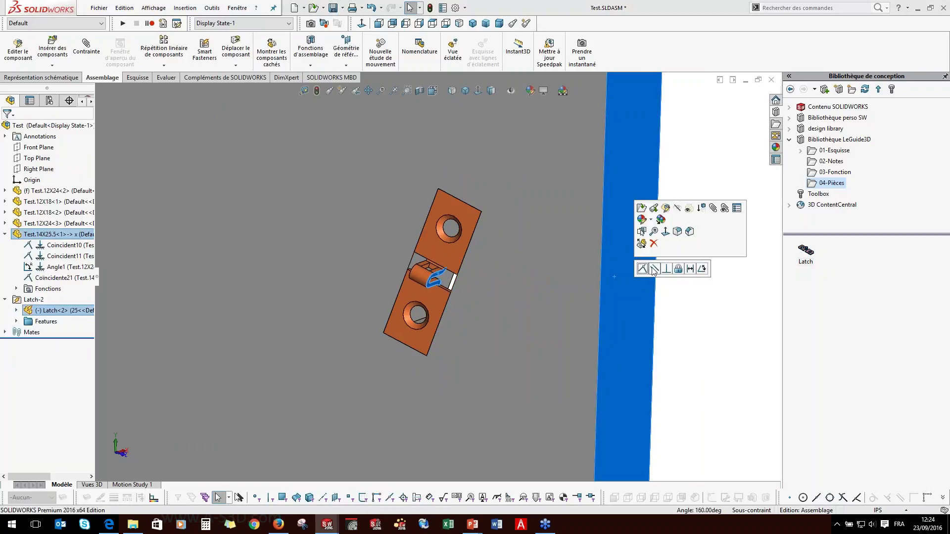
pyautogui.click(653, 269)
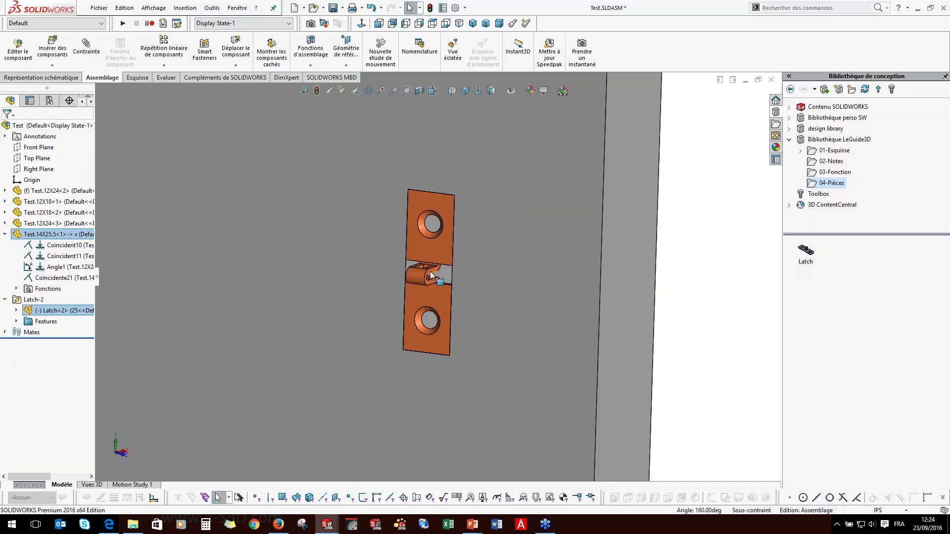
# Move the latch closer to the panel's narrow side and rebuild its pocket at the new position.
pyautogui.moveTo(433, 269); pyautogui.dragTo(619, 293)
pyautogui.scroll(1, 468, 272)
pyautogui.moveTo(465, 271)
pyautogui.mouseDown(button='middle')
pyautogui.moveTo(472, 275)
pyautogui.moveTo(464, 271)
pyautogui.mouseUp(button='middle')
pyautogui.scroll(-3, 465, 272)
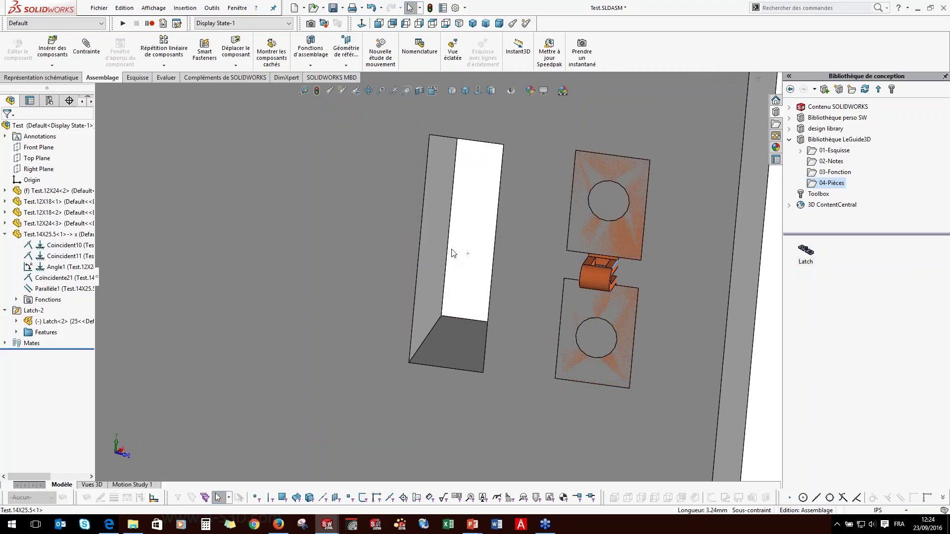
pyautogui.scroll(2, 452, 253)
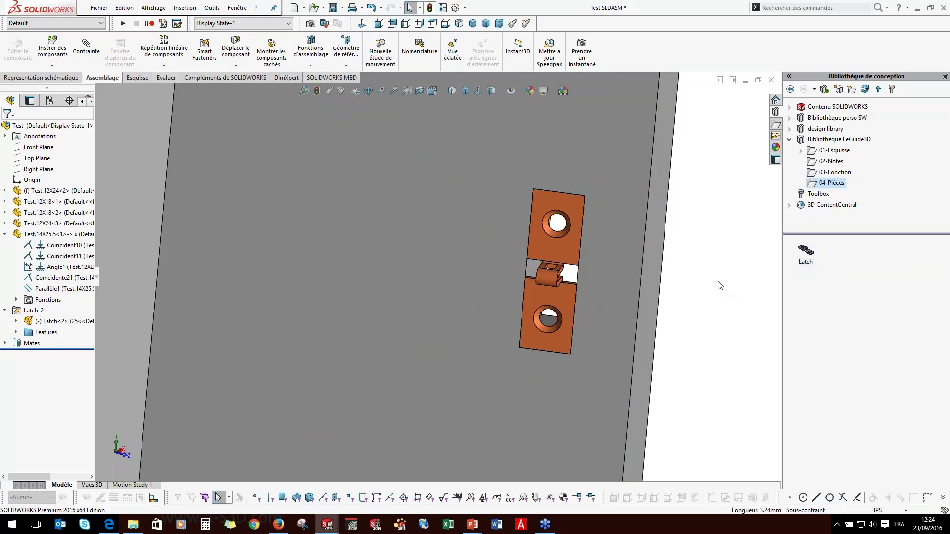
# Examine the Cut-Extrude1 listed among the Latch-2 features and collapse the Test.14X25.5 entry.
pyautogui.moveTo(703, 285); pyautogui.dragTo(601, 259, button='middle')
pyautogui.click(16, 332)
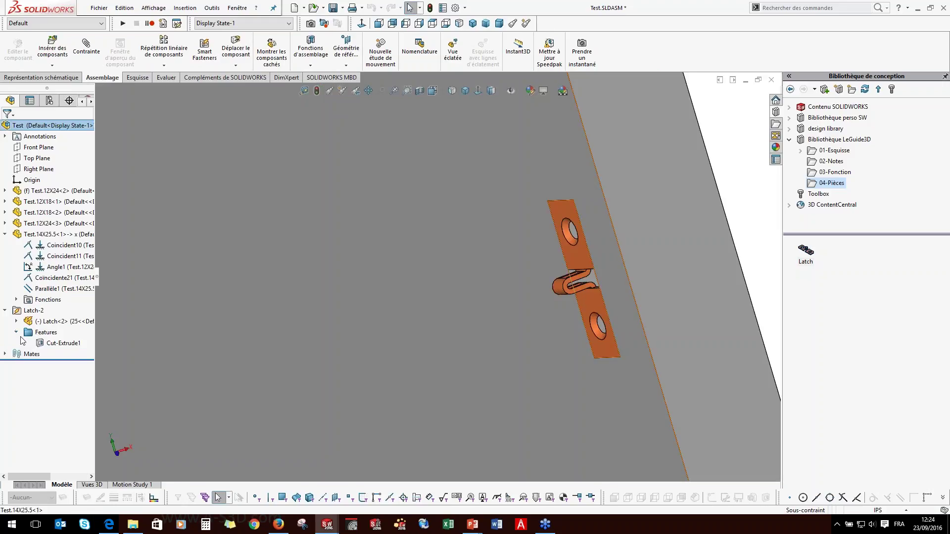
pyautogui.click(44, 342)
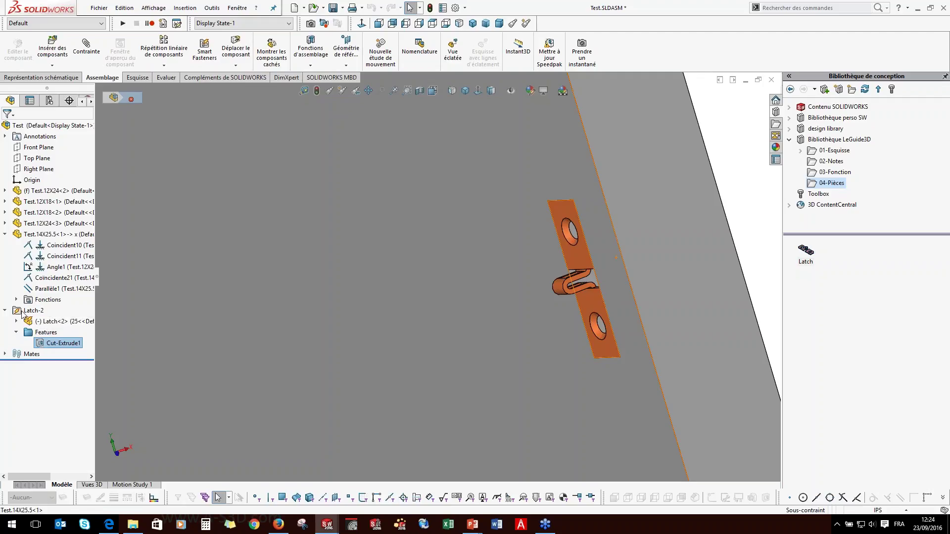
pyautogui.click(5, 234)
# Edit the Test.14X25.5 panel in context and select Cut-Extrude1 in its Fonction intelligente.
pyautogui.click(450, 278)
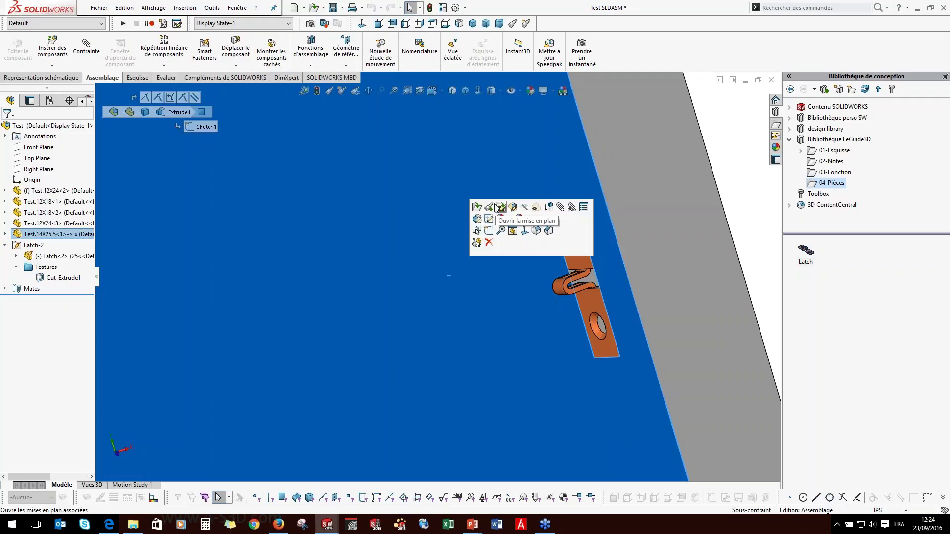
pyautogui.click(513, 207)
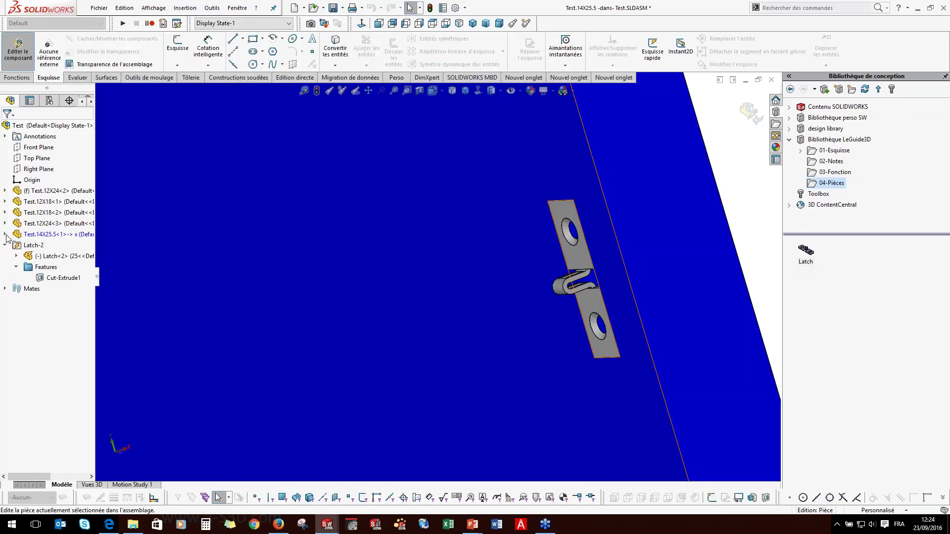
pyautogui.click(6, 235)
pyautogui.click(17, 300)
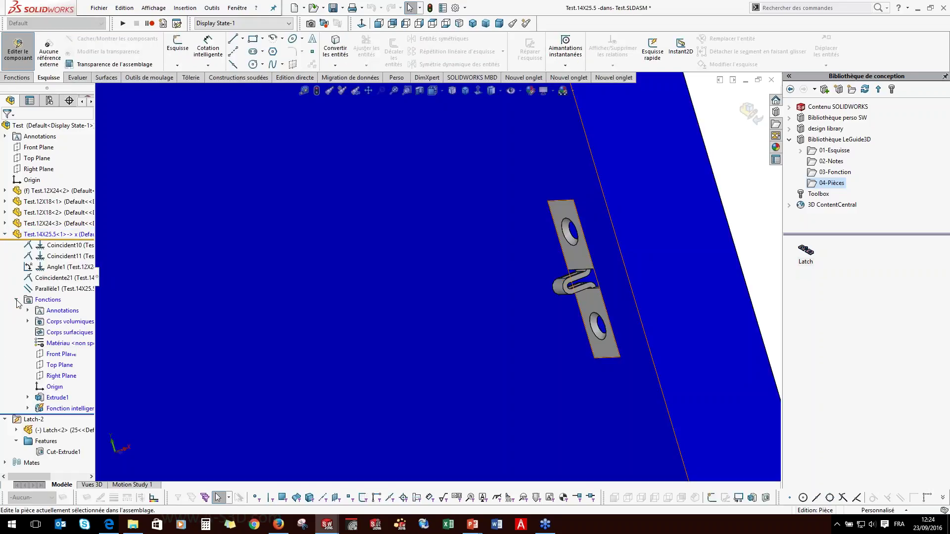
pyautogui.click(27, 408)
pyautogui.click(54, 420)
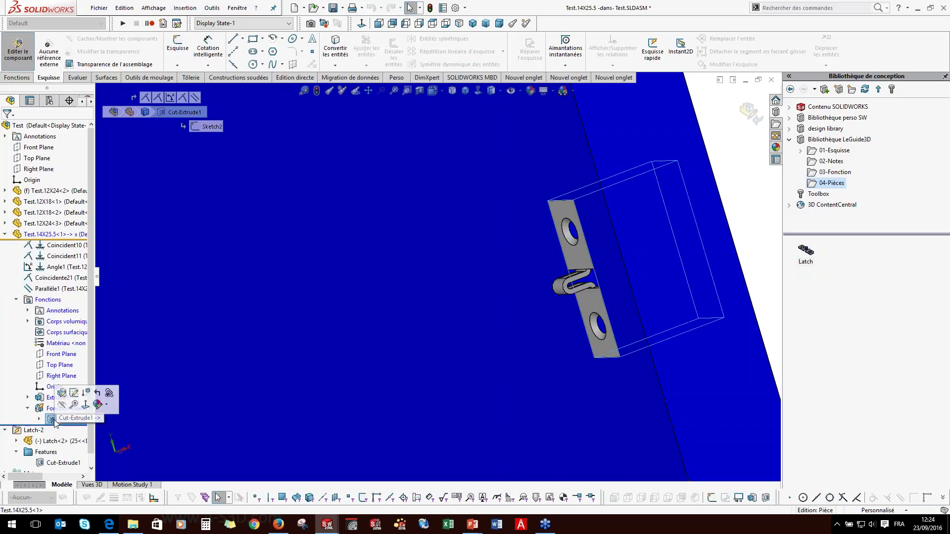
# Redefine Cut-Extrude1 to end at an upper corner vertex of the latch, showing the model with hidden lines visible.
pyautogui.click(66, 392)
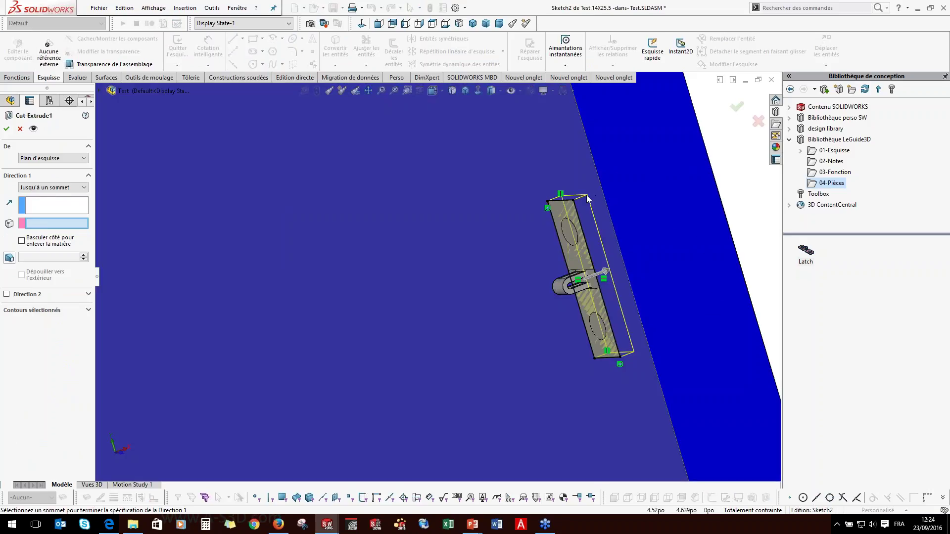
pyautogui.click(491, 90)
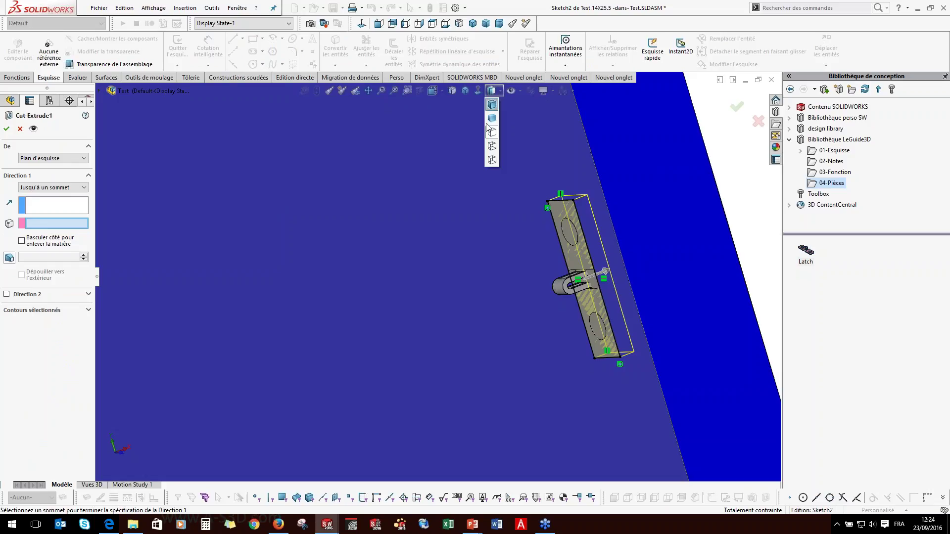
pyautogui.click(493, 151)
pyautogui.scroll(-5, 582, 209)
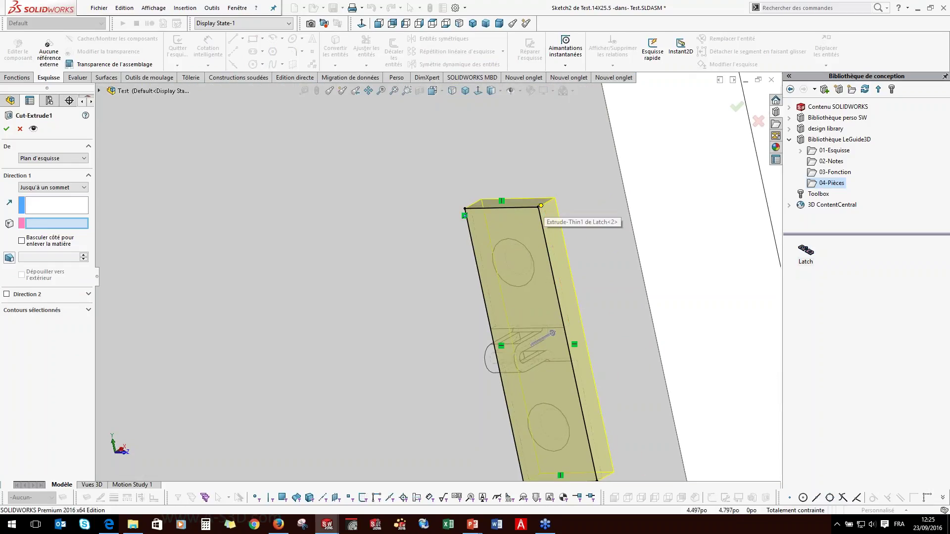
pyautogui.click(543, 204)
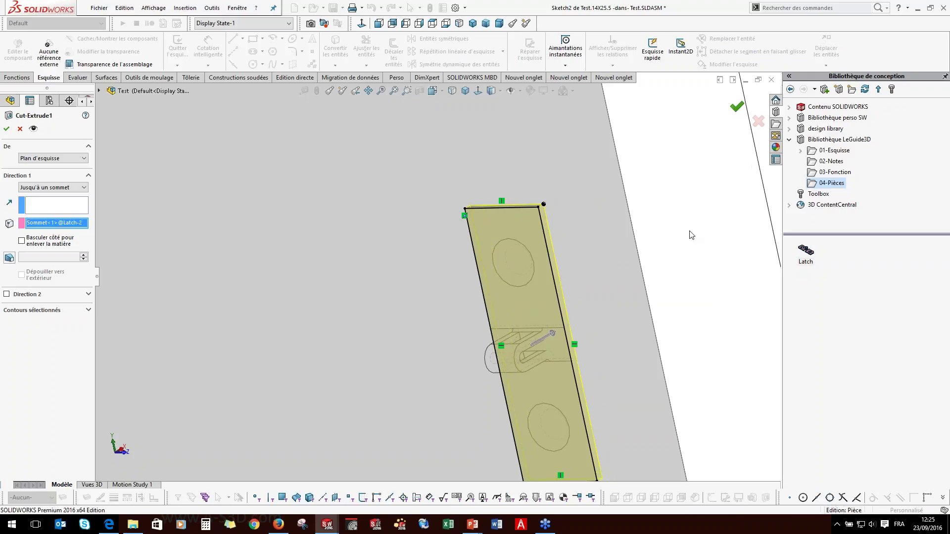
# Return from part editing to the Test assembly and restore the shaded-with-edges display.
pyautogui.scroll(3, 628, 217)
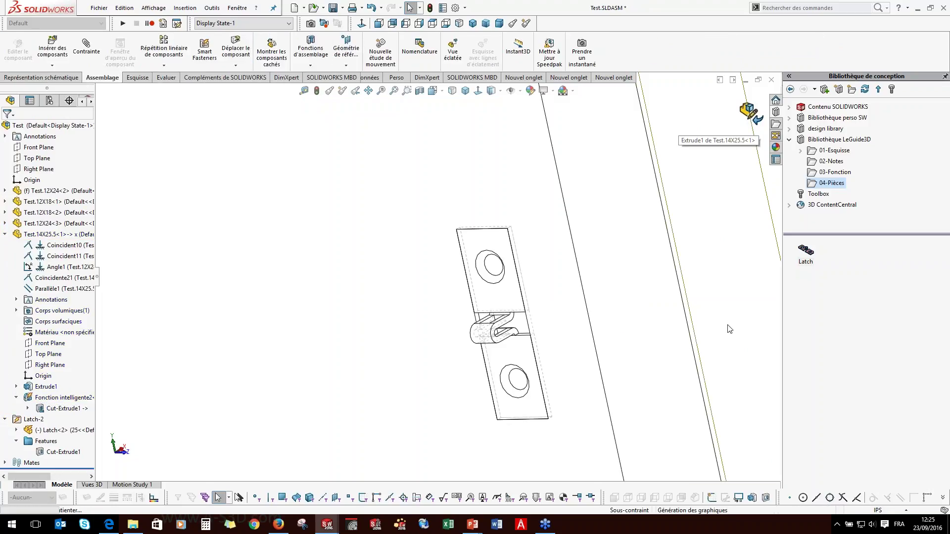
pyautogui.scroll(1, 632, 112)
pyautogui.click(492, 91)
pyautogui.click(491, 105)
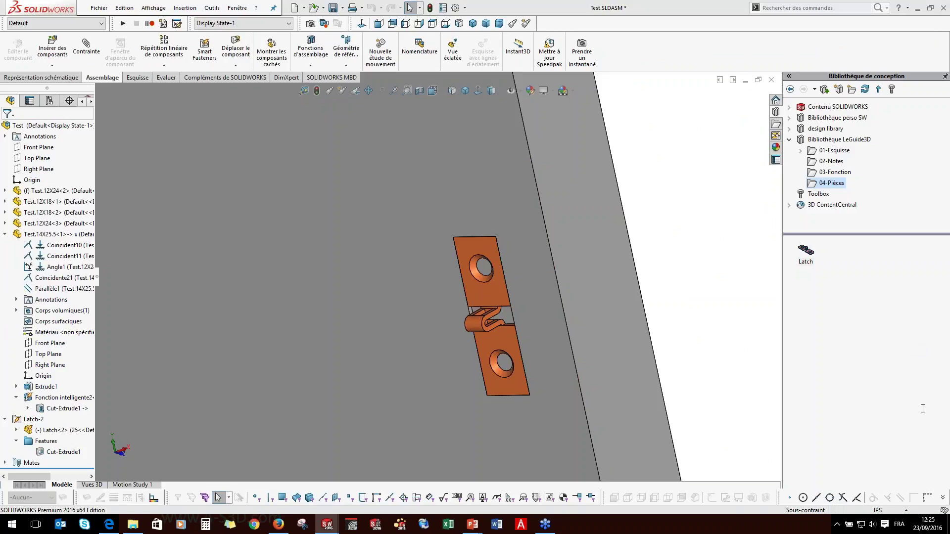
# Move the Latch component lower along the Test.14X25.5 panel face and update the assembly so its cut follows.
pyautogui.scroll(6, 624, 259)
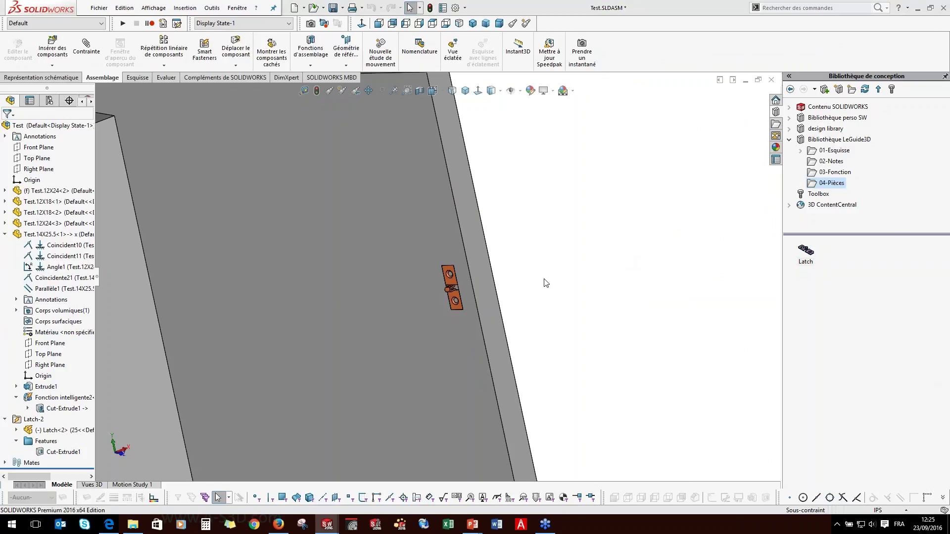
pyautogui.moveTo(421, 324); pyautogui.dragTo(452, 307, button='middle')
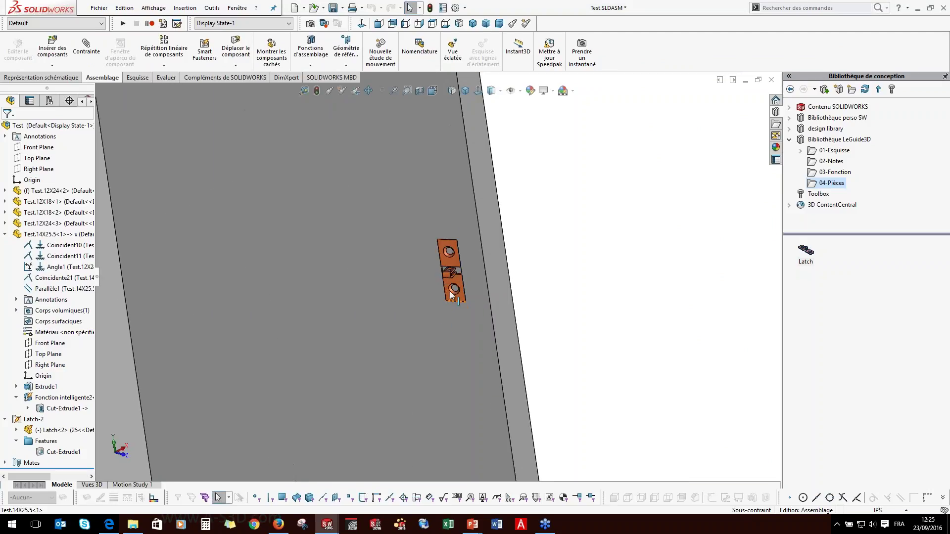
pyautogui.moveTo(459, 298); pyautogui.dragTo(474, 402)
pyautogui.press('Escape')
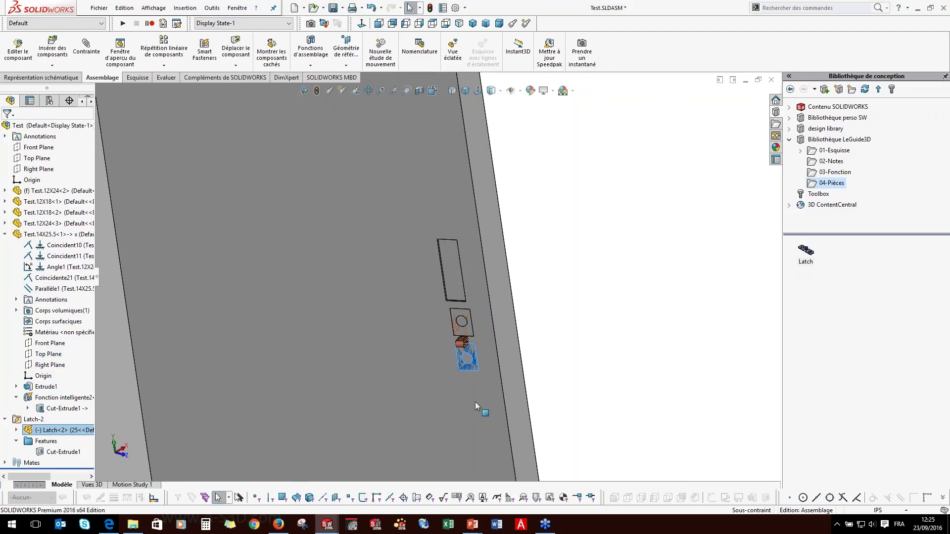
pyautogui.click(600, 364)
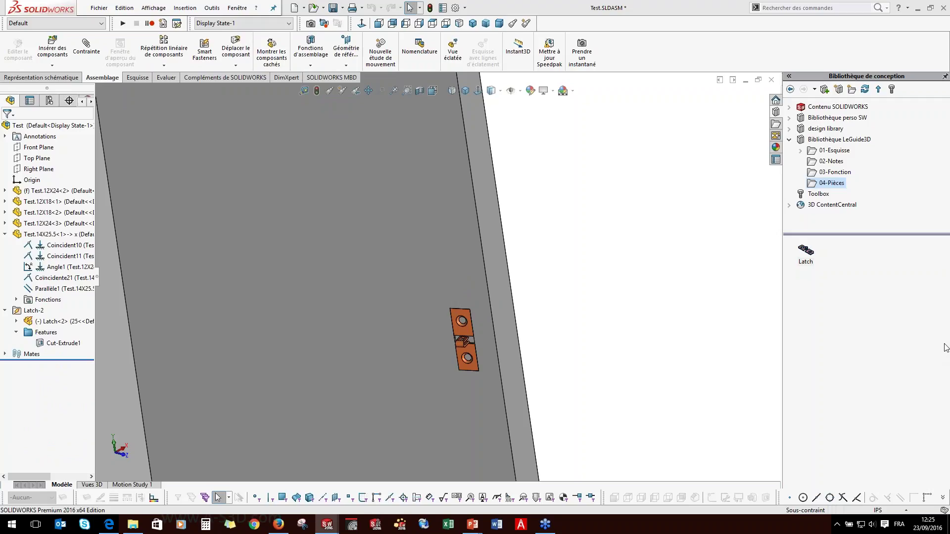
# Insert the Latch library part in configuration 30 on the panel above the existing latch, using a coincident mate.
pyautogui.scroll(-5, 467, 326)
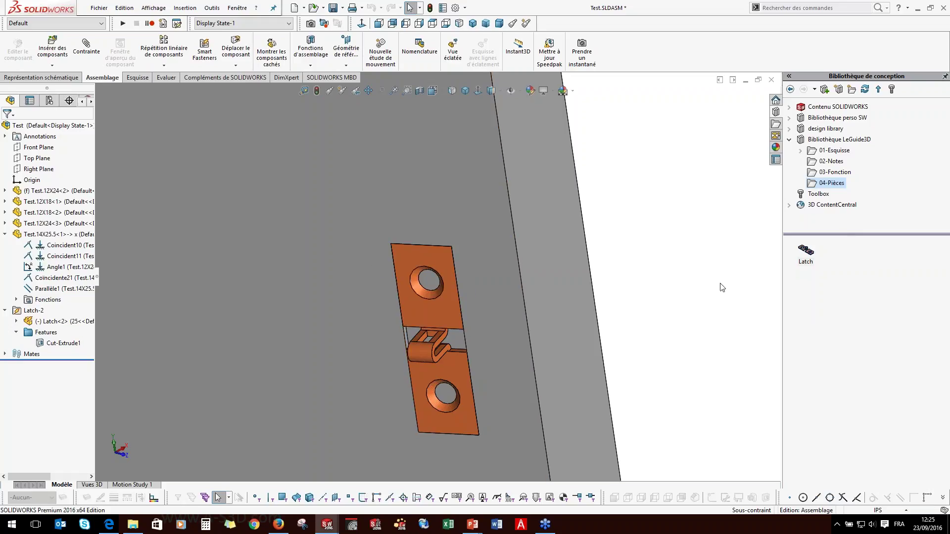
pyautogui.moveTo(800, 256); pyautogui.dragTo(458, 176)
pyautogui.press('Tab')
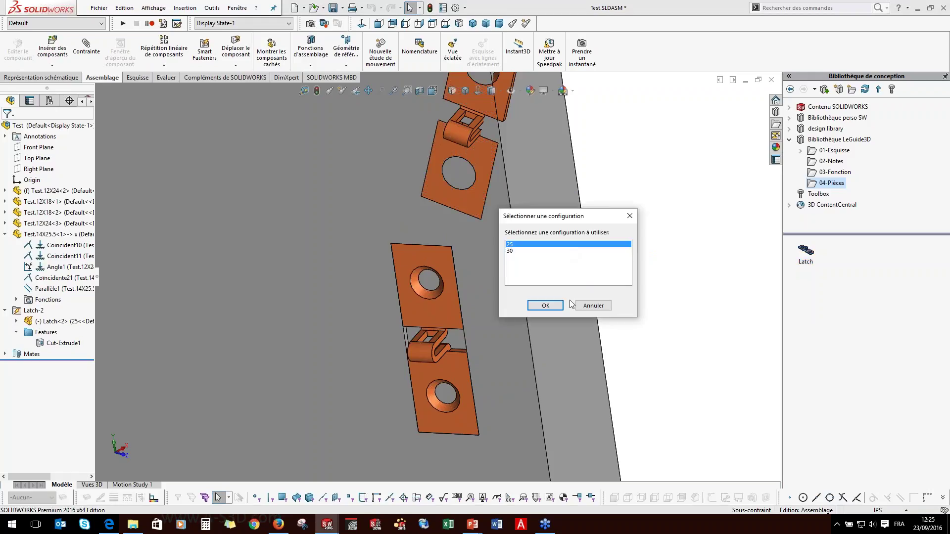
pyautogui.click(516, 252)
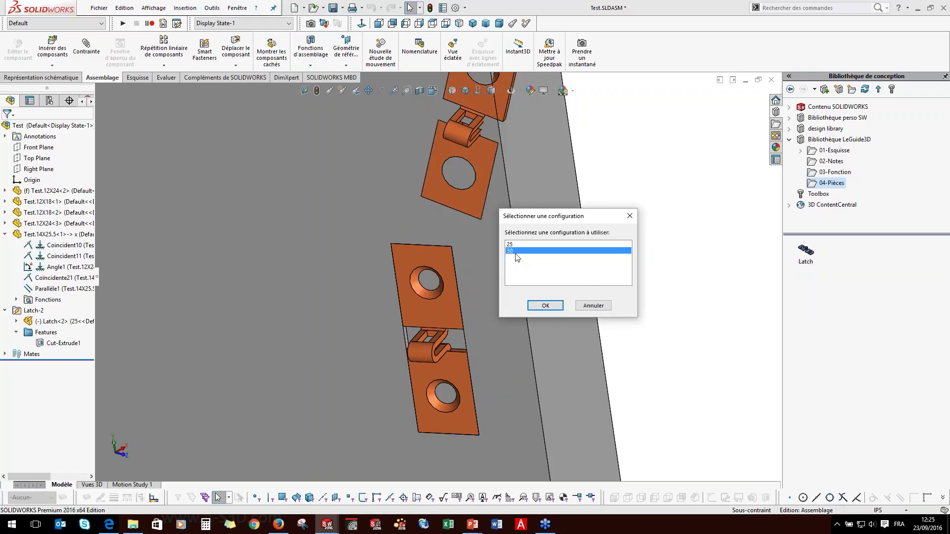
pyautogui.click(546, 305)
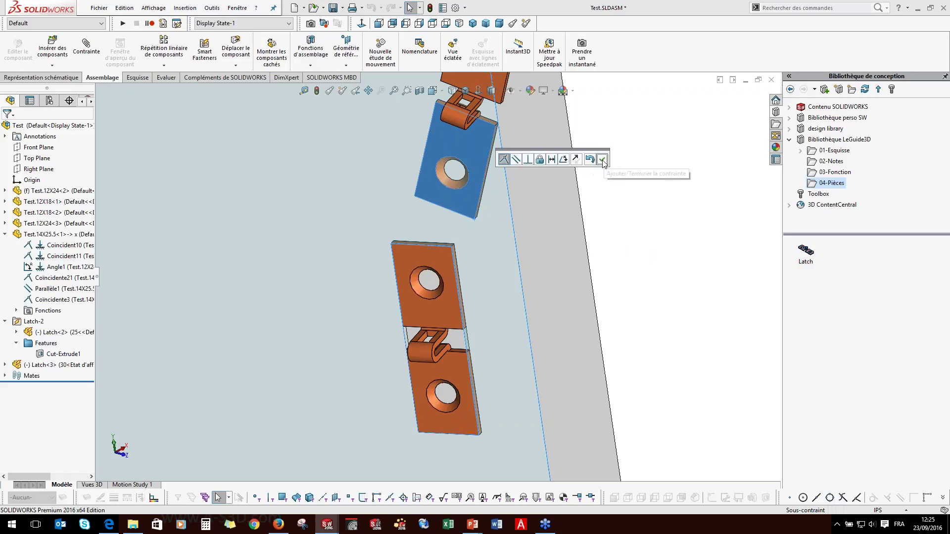
pyautogui.click(602, 160)
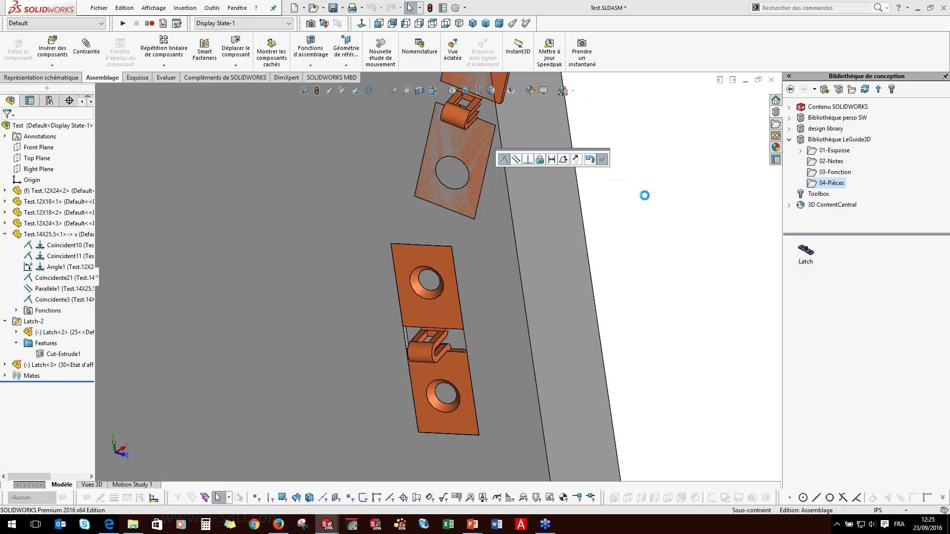
pyautogui.click(505, 154)
pyautogui.scroll(1, 506, 158)
pyautogui.press('Escape')
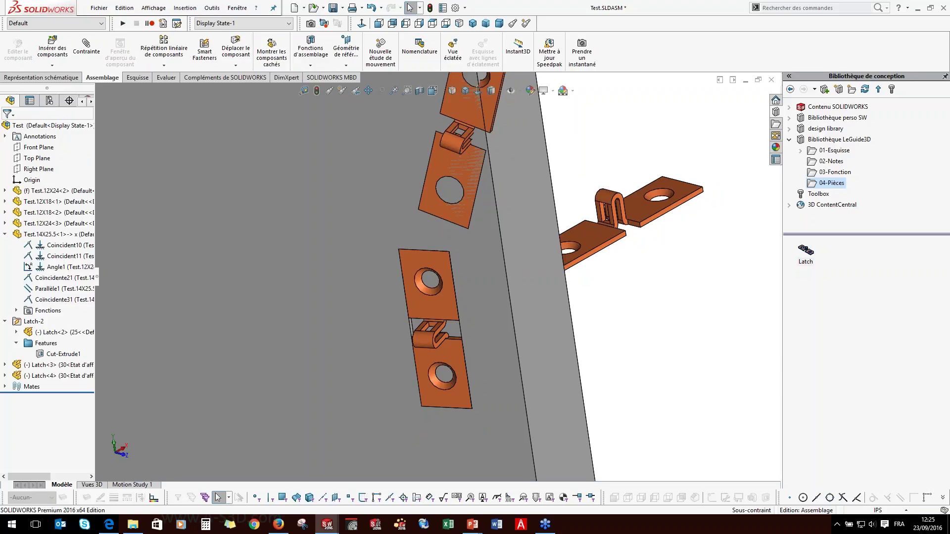
# Delete both extra configuration 30 Latch components, the one on the panel and the one beside it.
pyautogui.click(455, 146)
pyautogui.press('Delete')
pyautogui.click(421, 200)
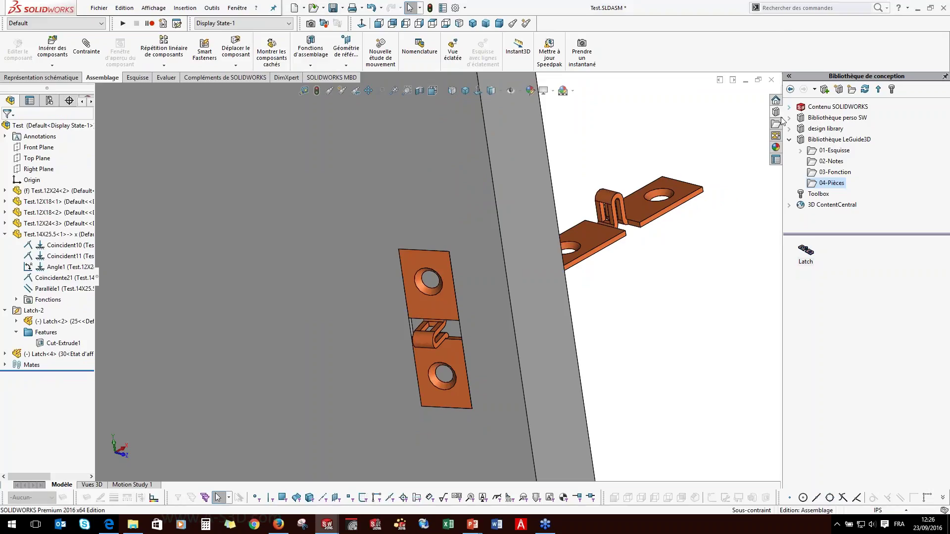
pyautogui.click(687, 202)
pyautogui.press('Delete')
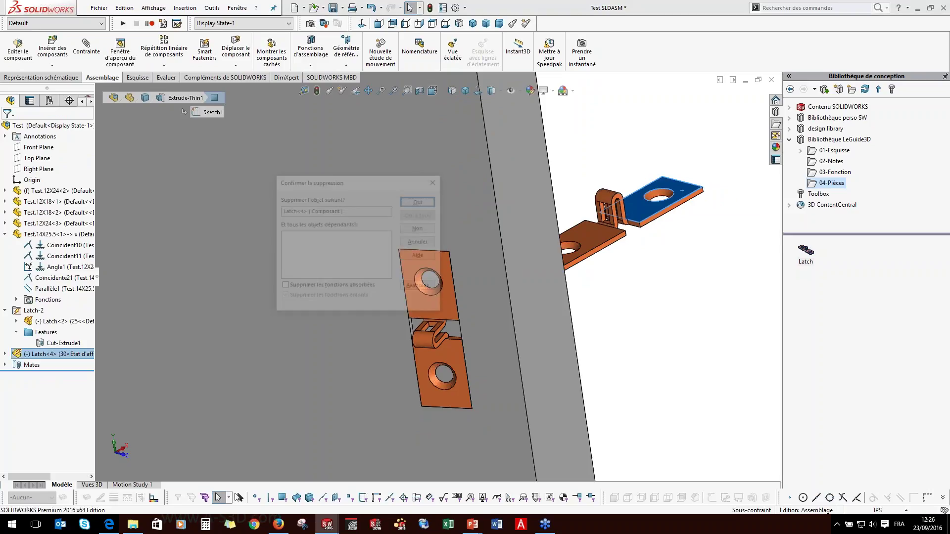
pyautogui.click(420, 198)
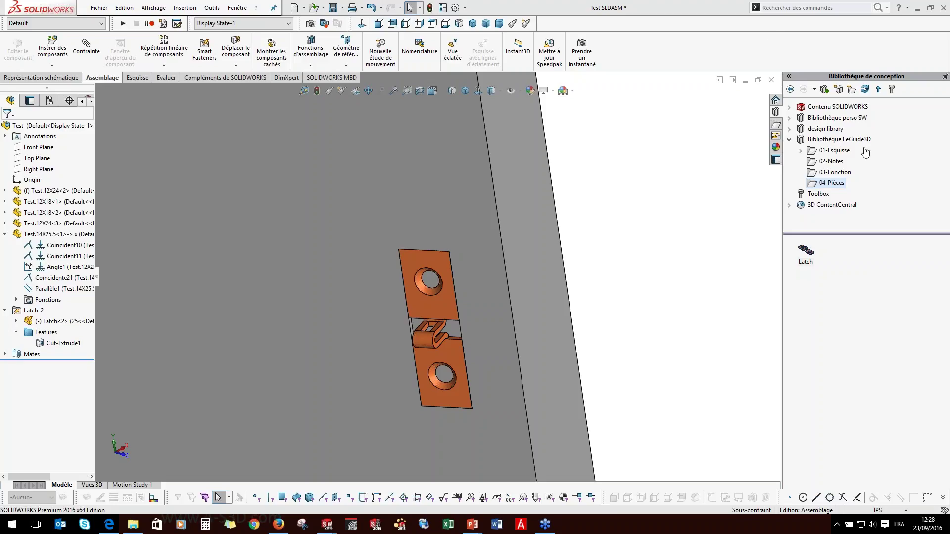
# Open the Cornière a ailes egales profile from 01-Standard under 01 - Profilés construction soudée in Bibliothèque perso SW.
pyautogui.click(789, 139)
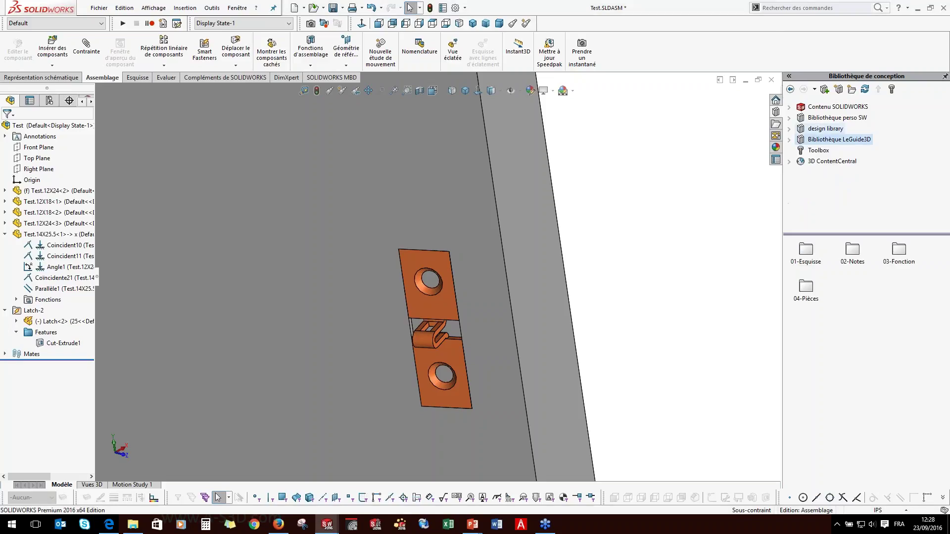
pyautogui.click(821, 117)
pyautogui.click(789, 118)
pyautogui.click(862, 129)
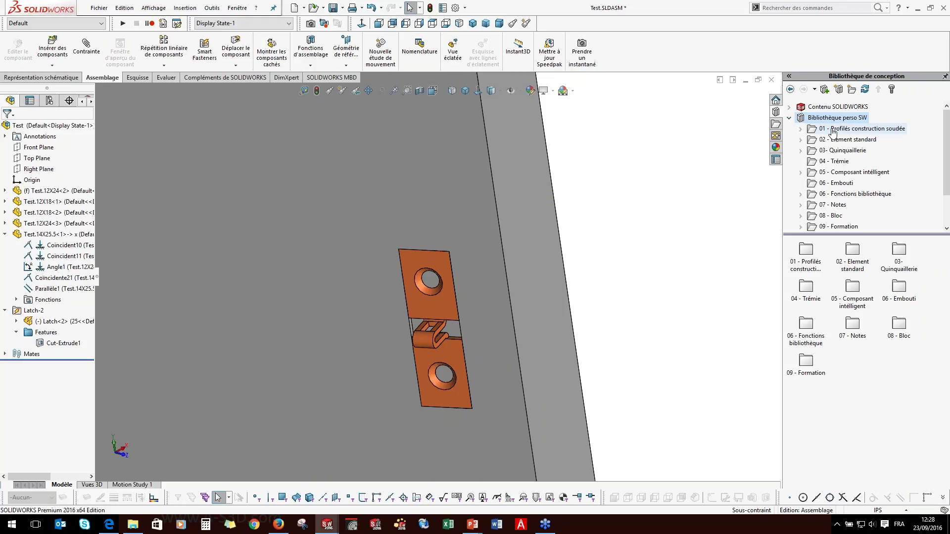
pyautogui.click(800, 129)
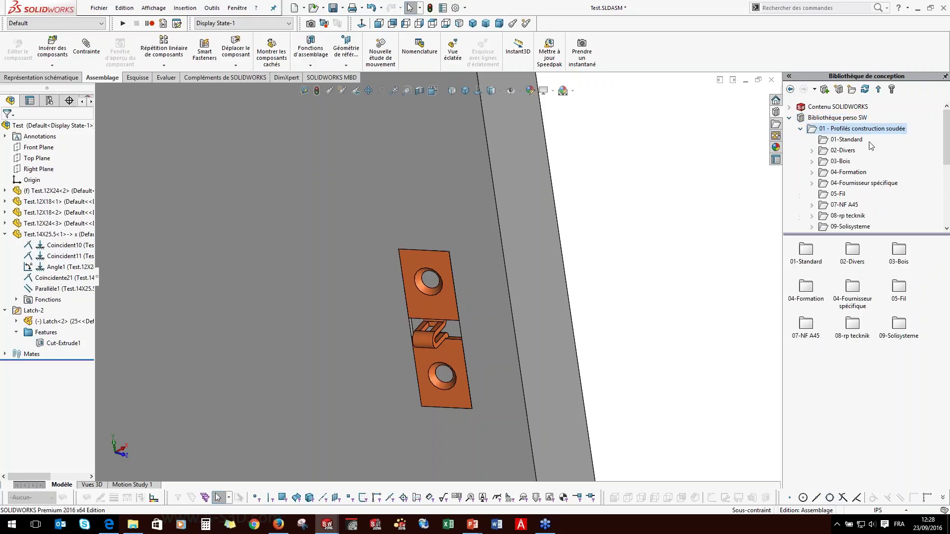
pyautogui.click(831, 139)
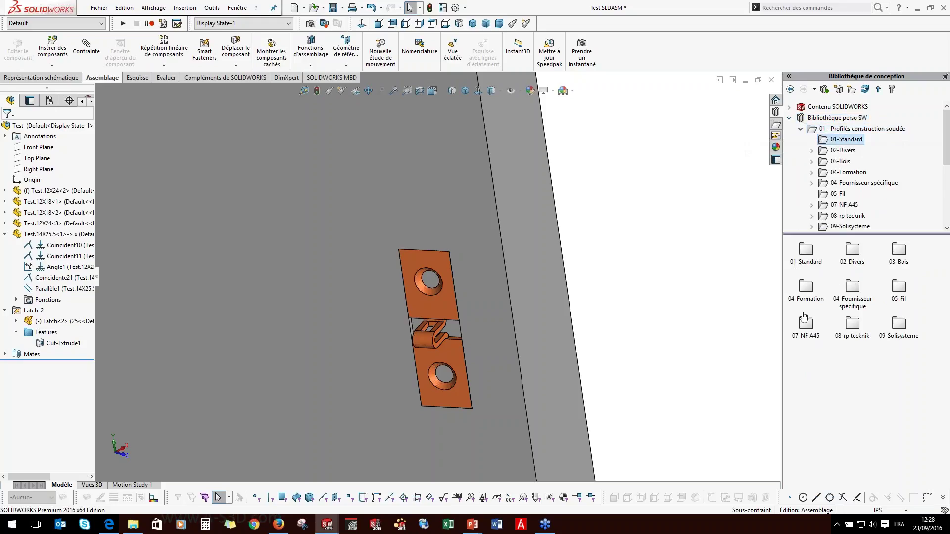
pyautogui.click(806, 258)
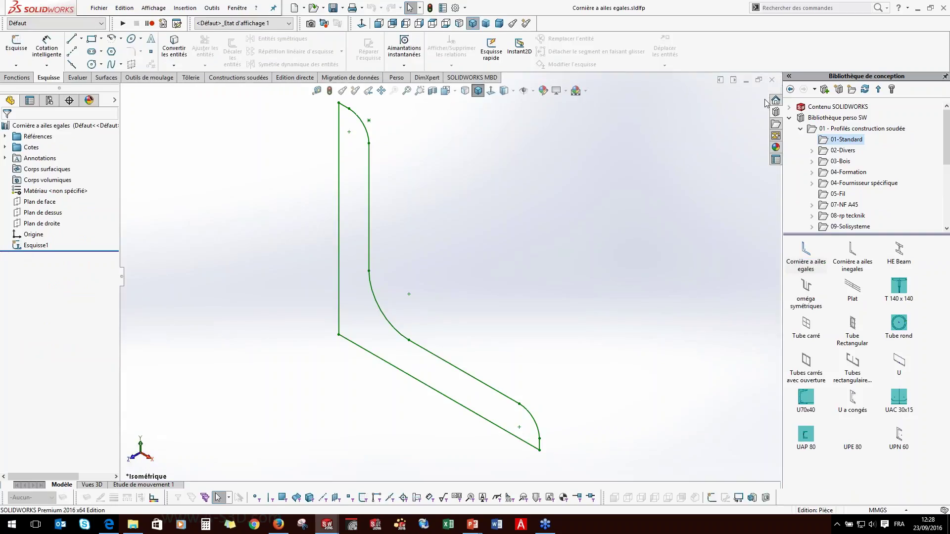
# Examine the saved sketches, including Rainure, in the Esquisse subfolder of 01-Esquisse in Bibliothèque LeGuide3D.
pyautogui.click(801, 130)
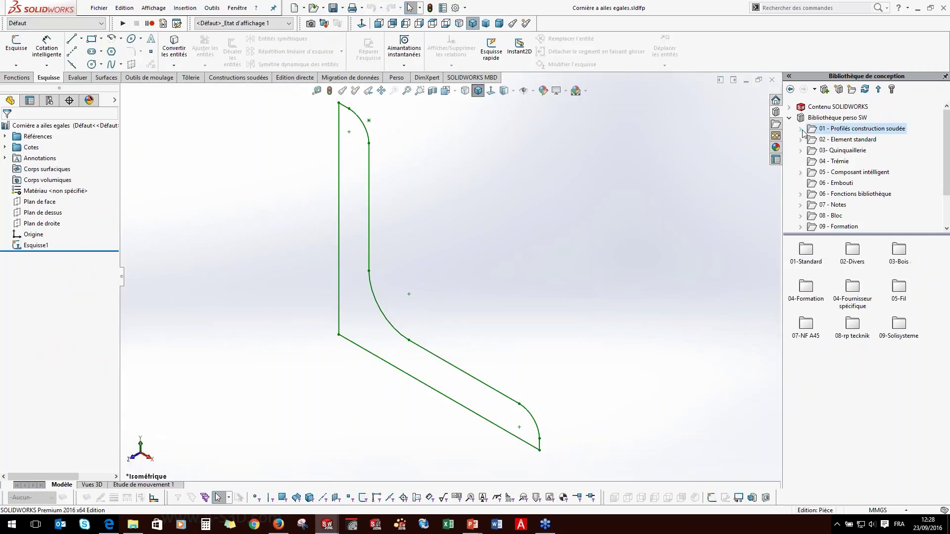
pyautogui.click(790, 119)
pyautogui.click(800, 141)
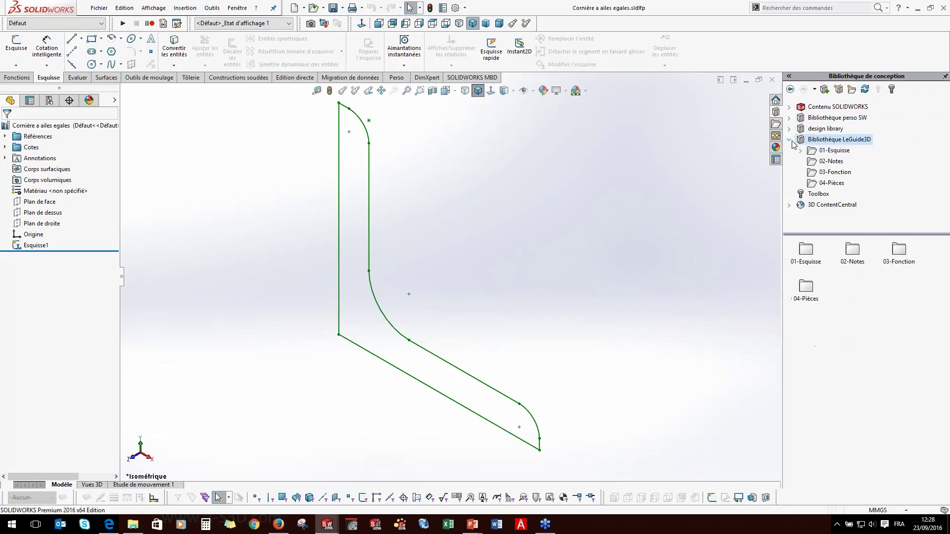
pyautogui.click(833, 150)
pyautogui.doubleClick(852, 250)
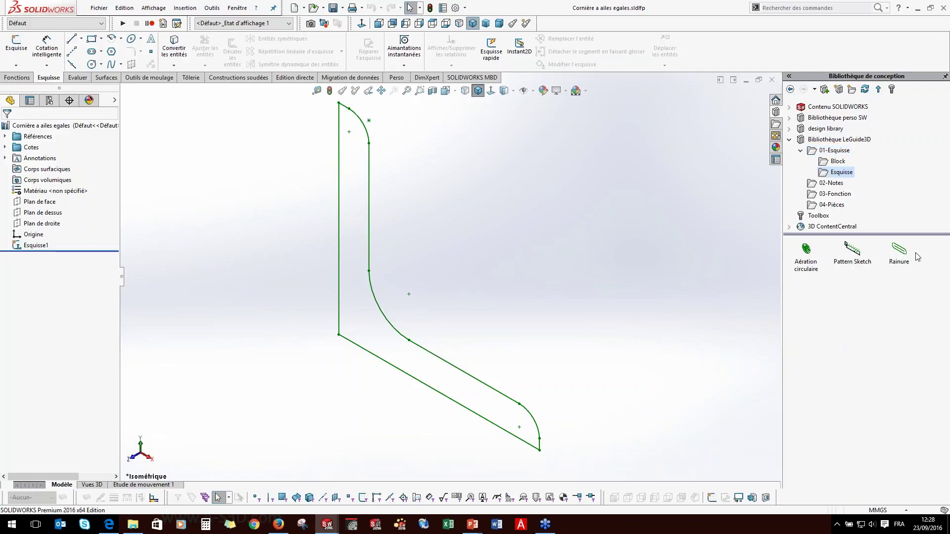
pyautogui.click(894, 257)
pyautogui.moveTo(905, 255)
pyautogui.click(800, 151)
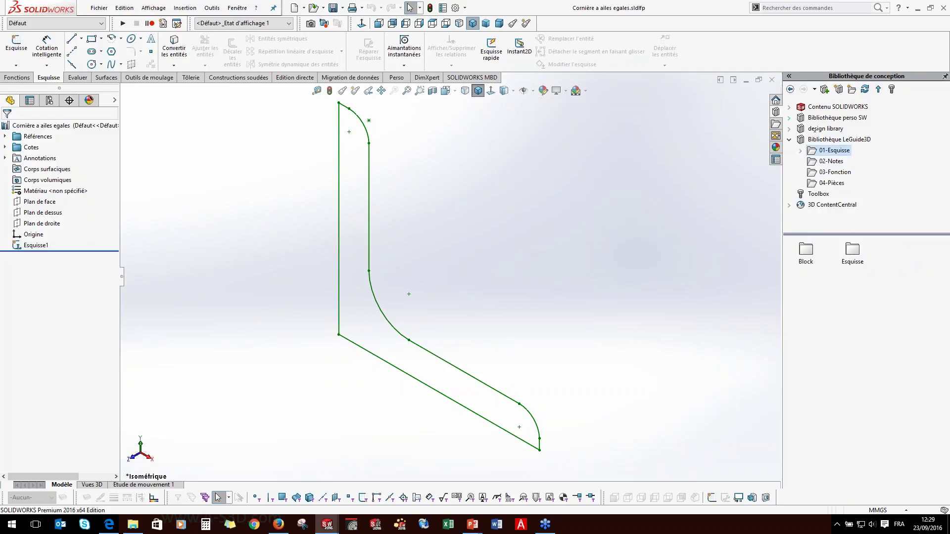
# Review the subfolders of 01 - Profilés construction soudée in Bibliothèque perso SW and show the weldment commands.
pyautogui.click(789, 118)
pyautogui.click(842, 130)
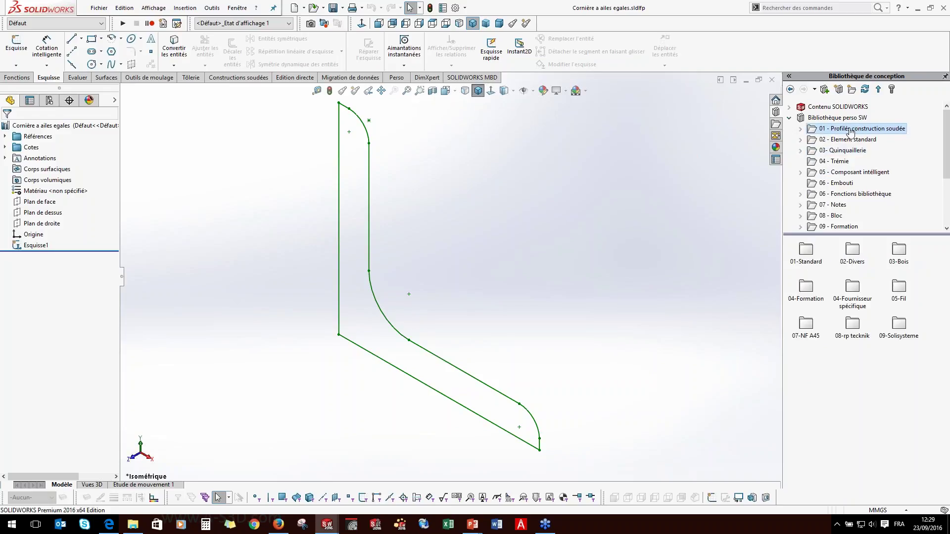
pyautogui.click(799, 129)
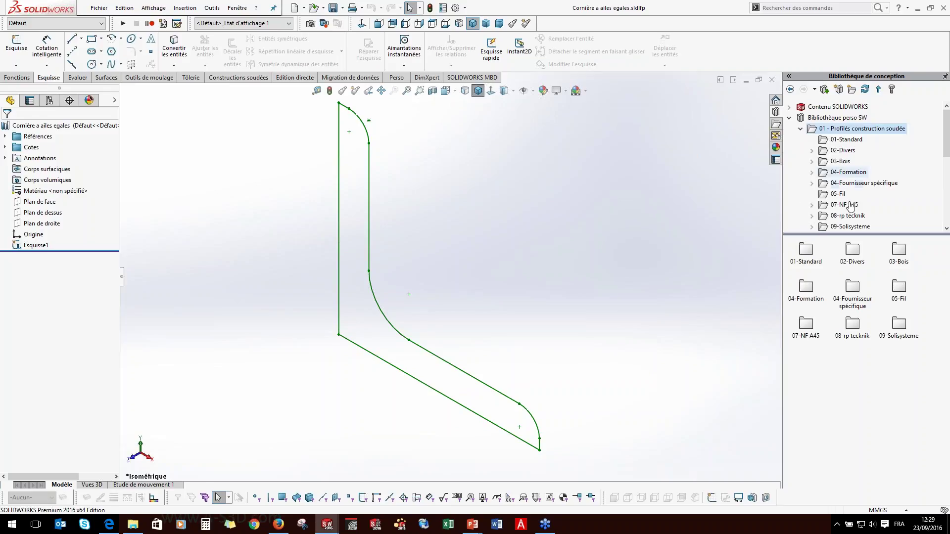
pyautogui.click(797, 129)
pyautogui.click(788, 118)
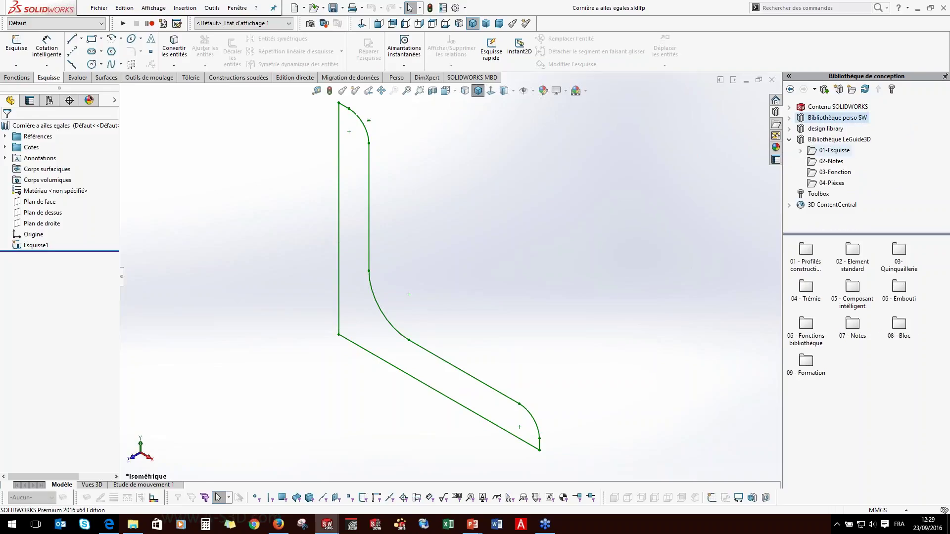
pyautogui.click(211, 78)
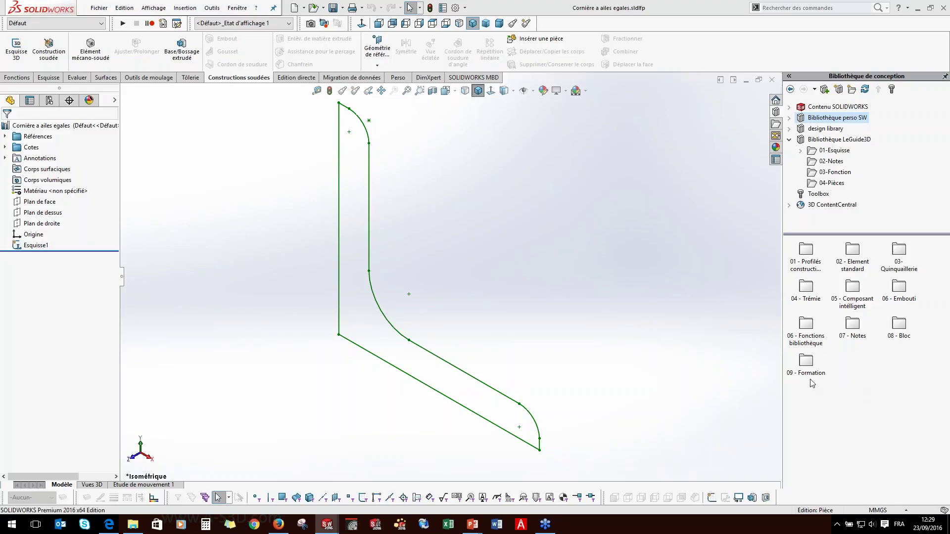
# Examine the appearance categories in the appearances, scenes and decals library and compare it with the design library.
pyautogui.click(775, 148)
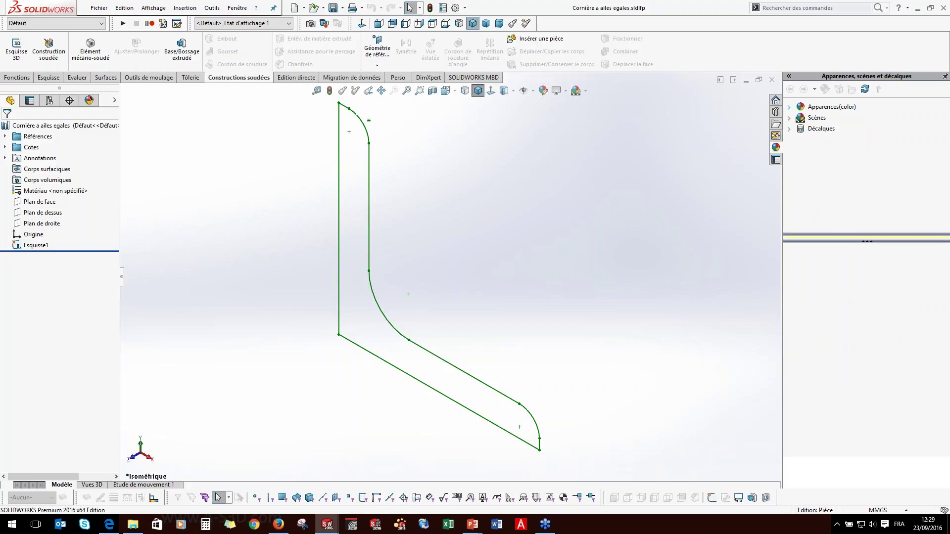
pyautogui.click(795, 109)
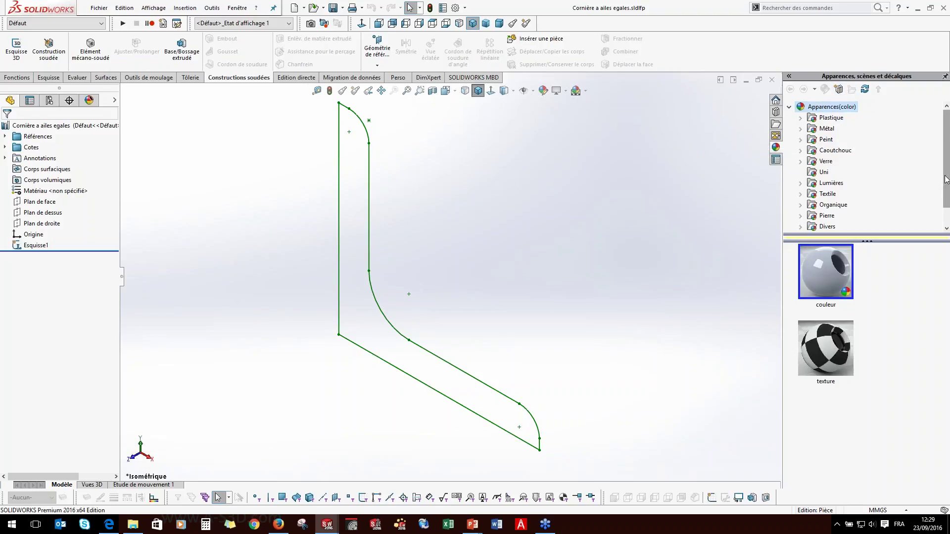
pyautogui.moveTo(946, 181); pyautogui.dragTo(947, 210)
pyautogui.scroll(1, 823, 151)
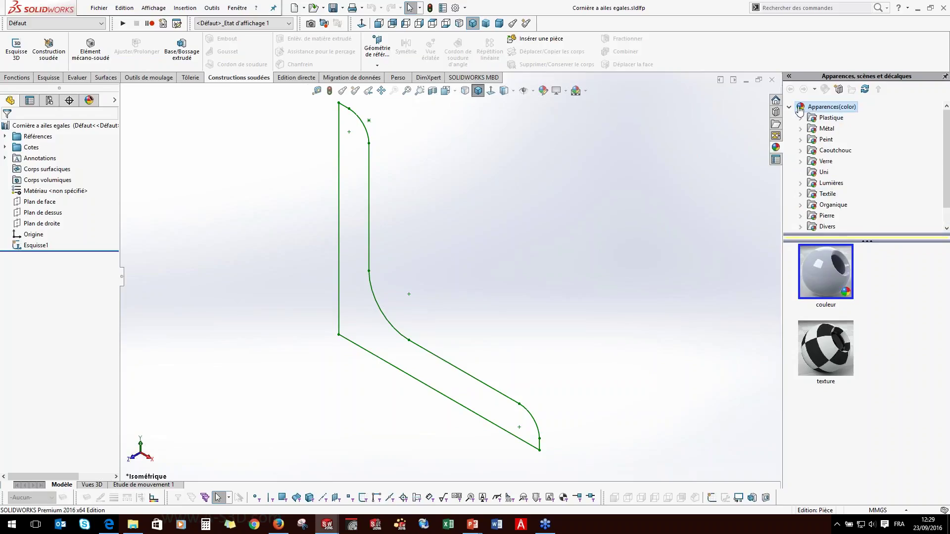
pyautogui.click(790, 108)
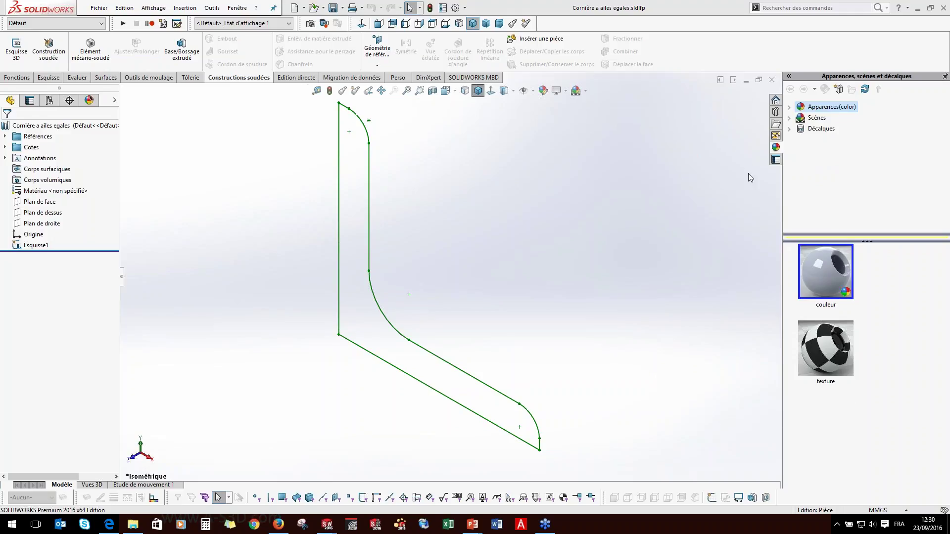
pyautogui.click(775, 112)
pyautogui.click(775, 149)
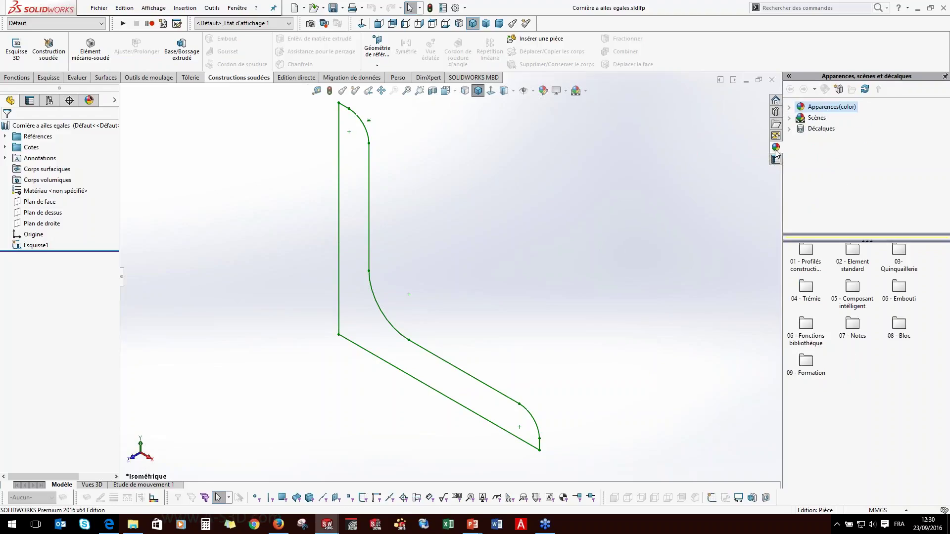